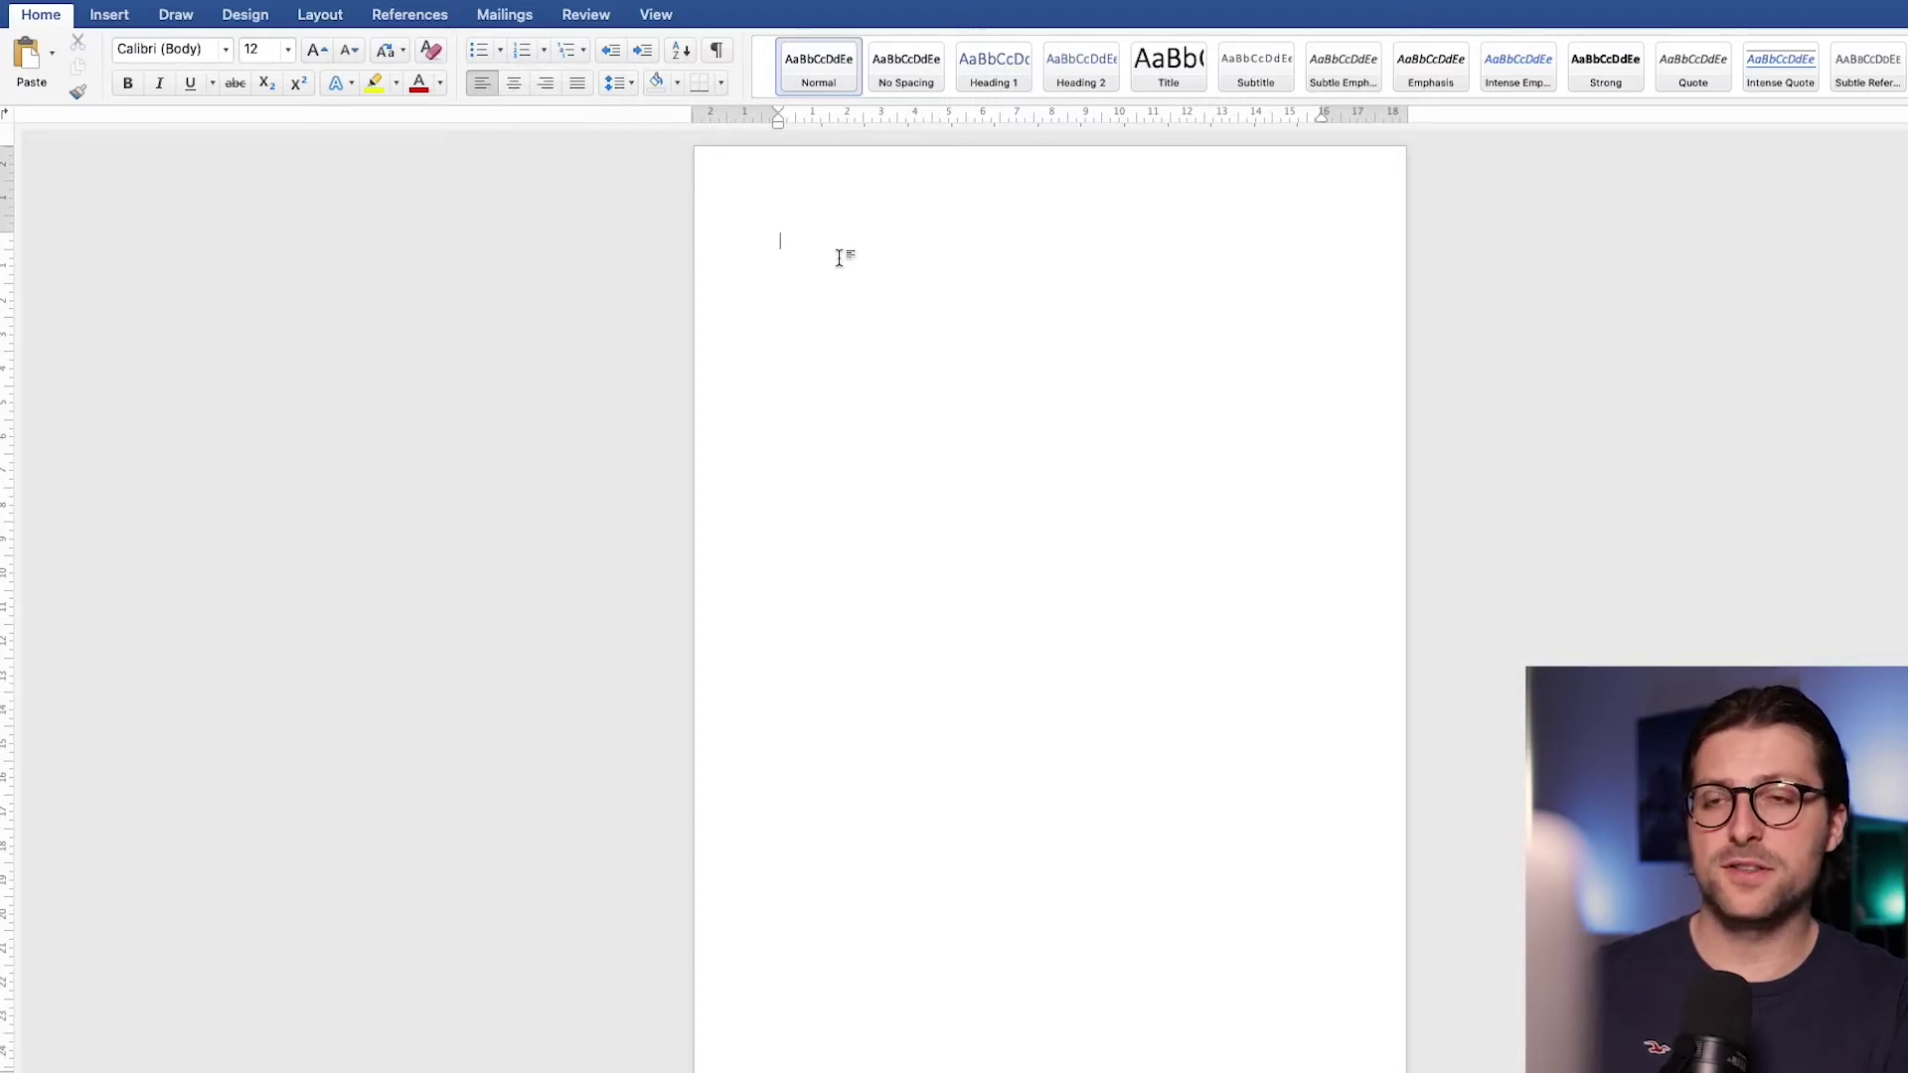
Step: Set the blank document's page margins to Narrow
{"action": "left_click", "coordinate": [340, 22]}
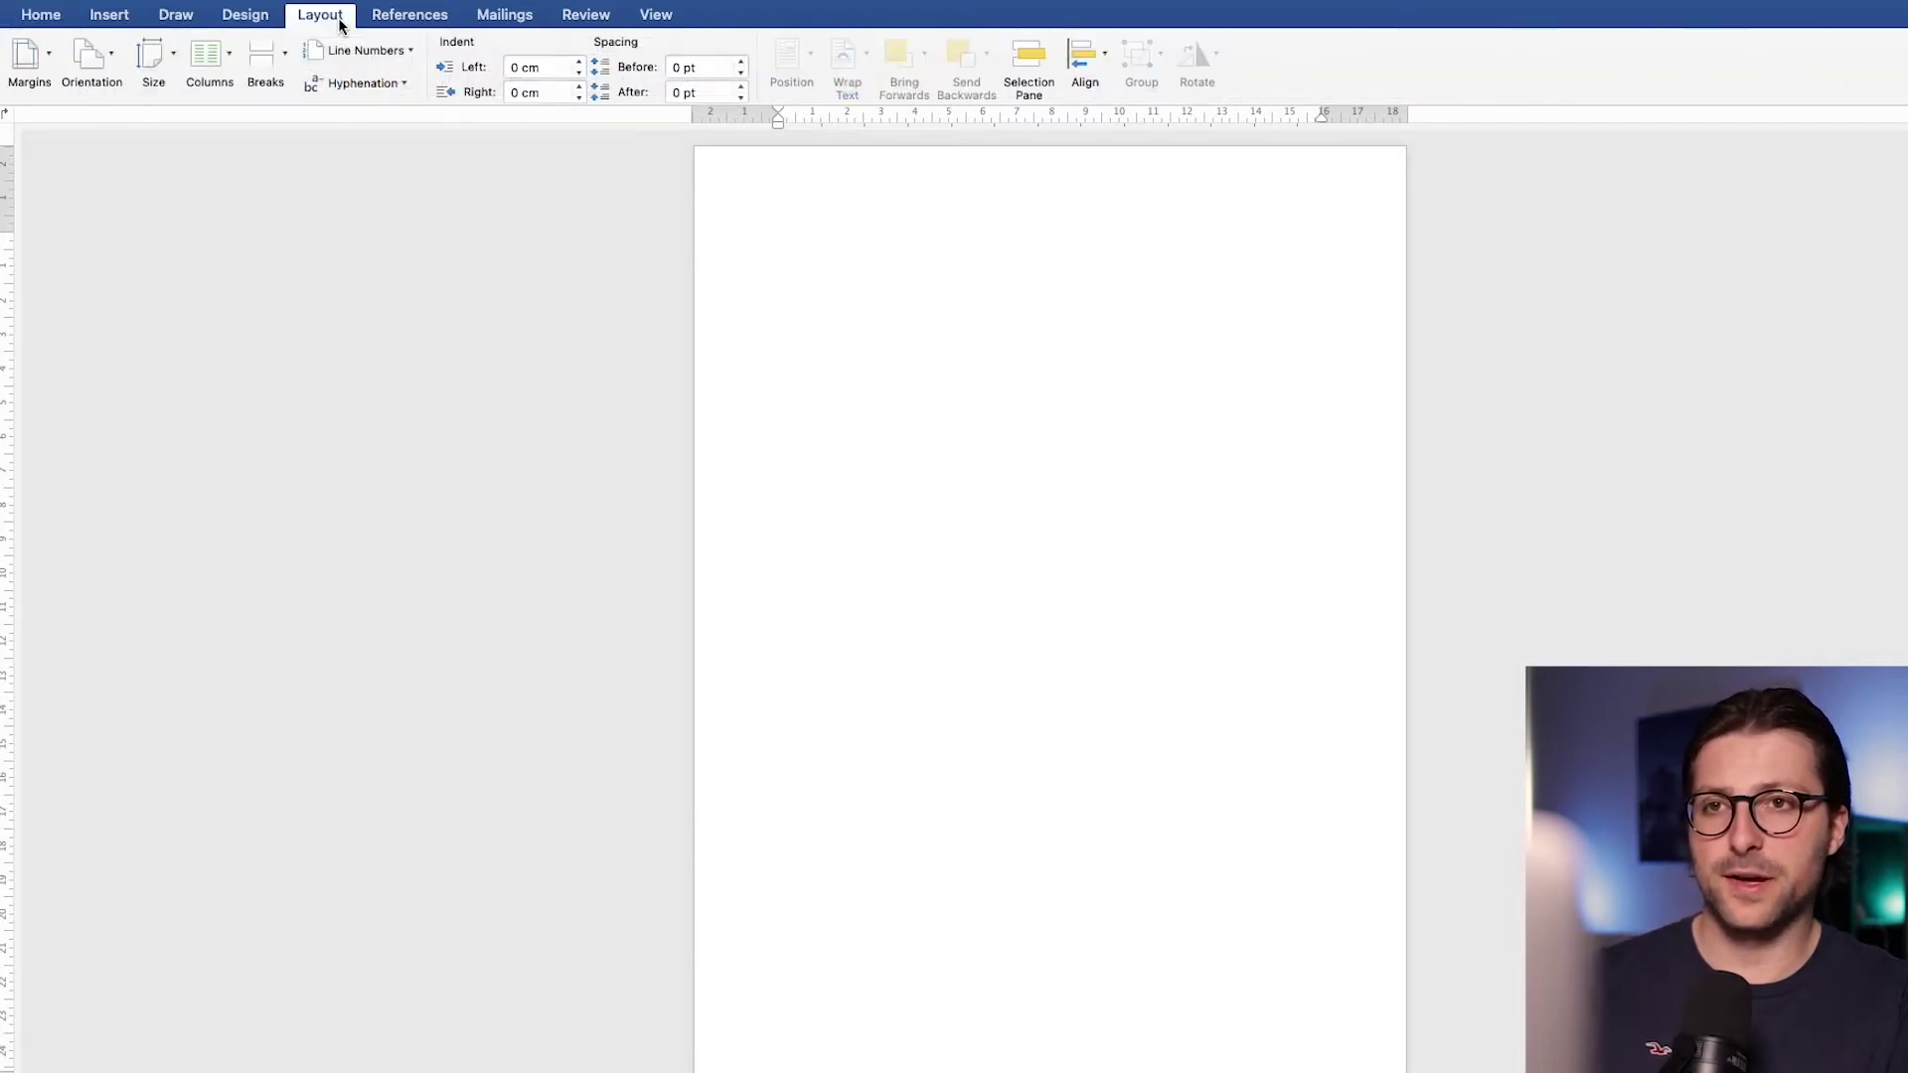
{"action": "left_click", "coordinate": [44, 74]}
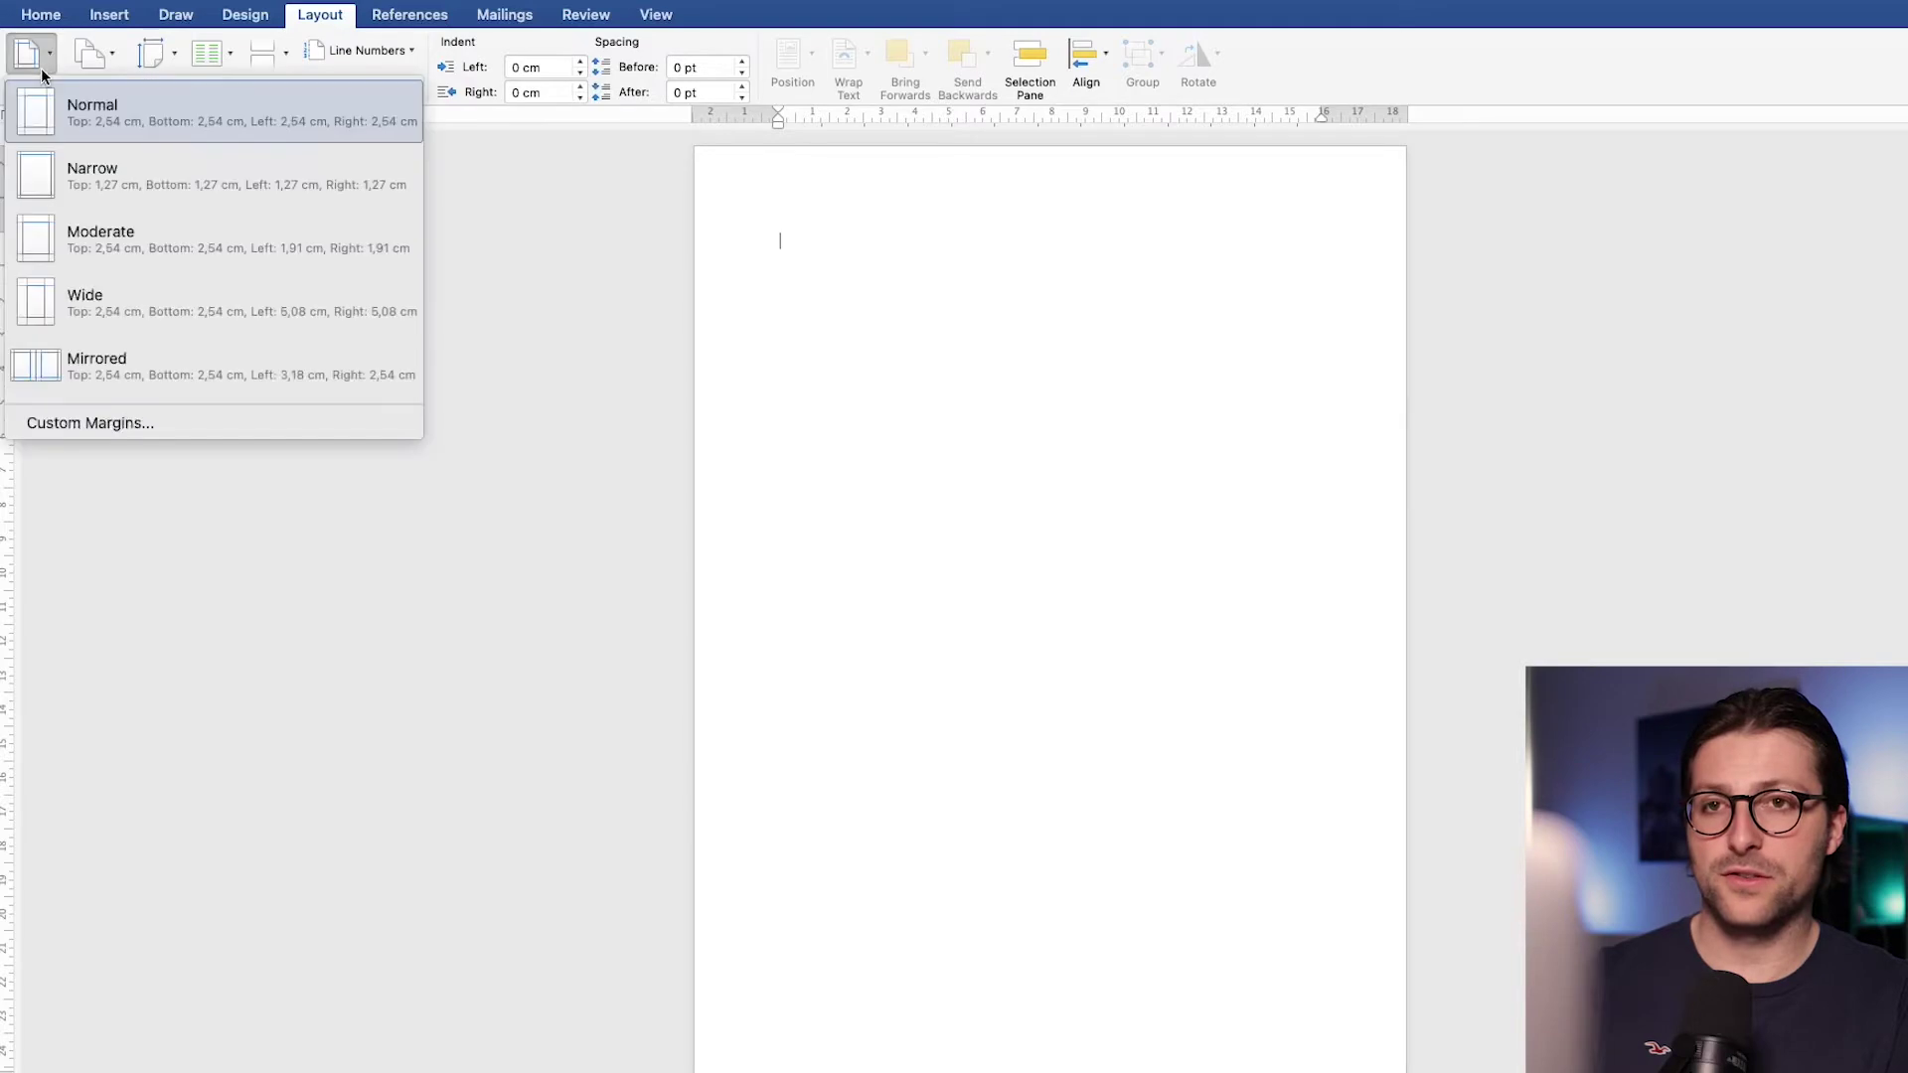
{"action": "left_click", "coordinate": [112, 191]}
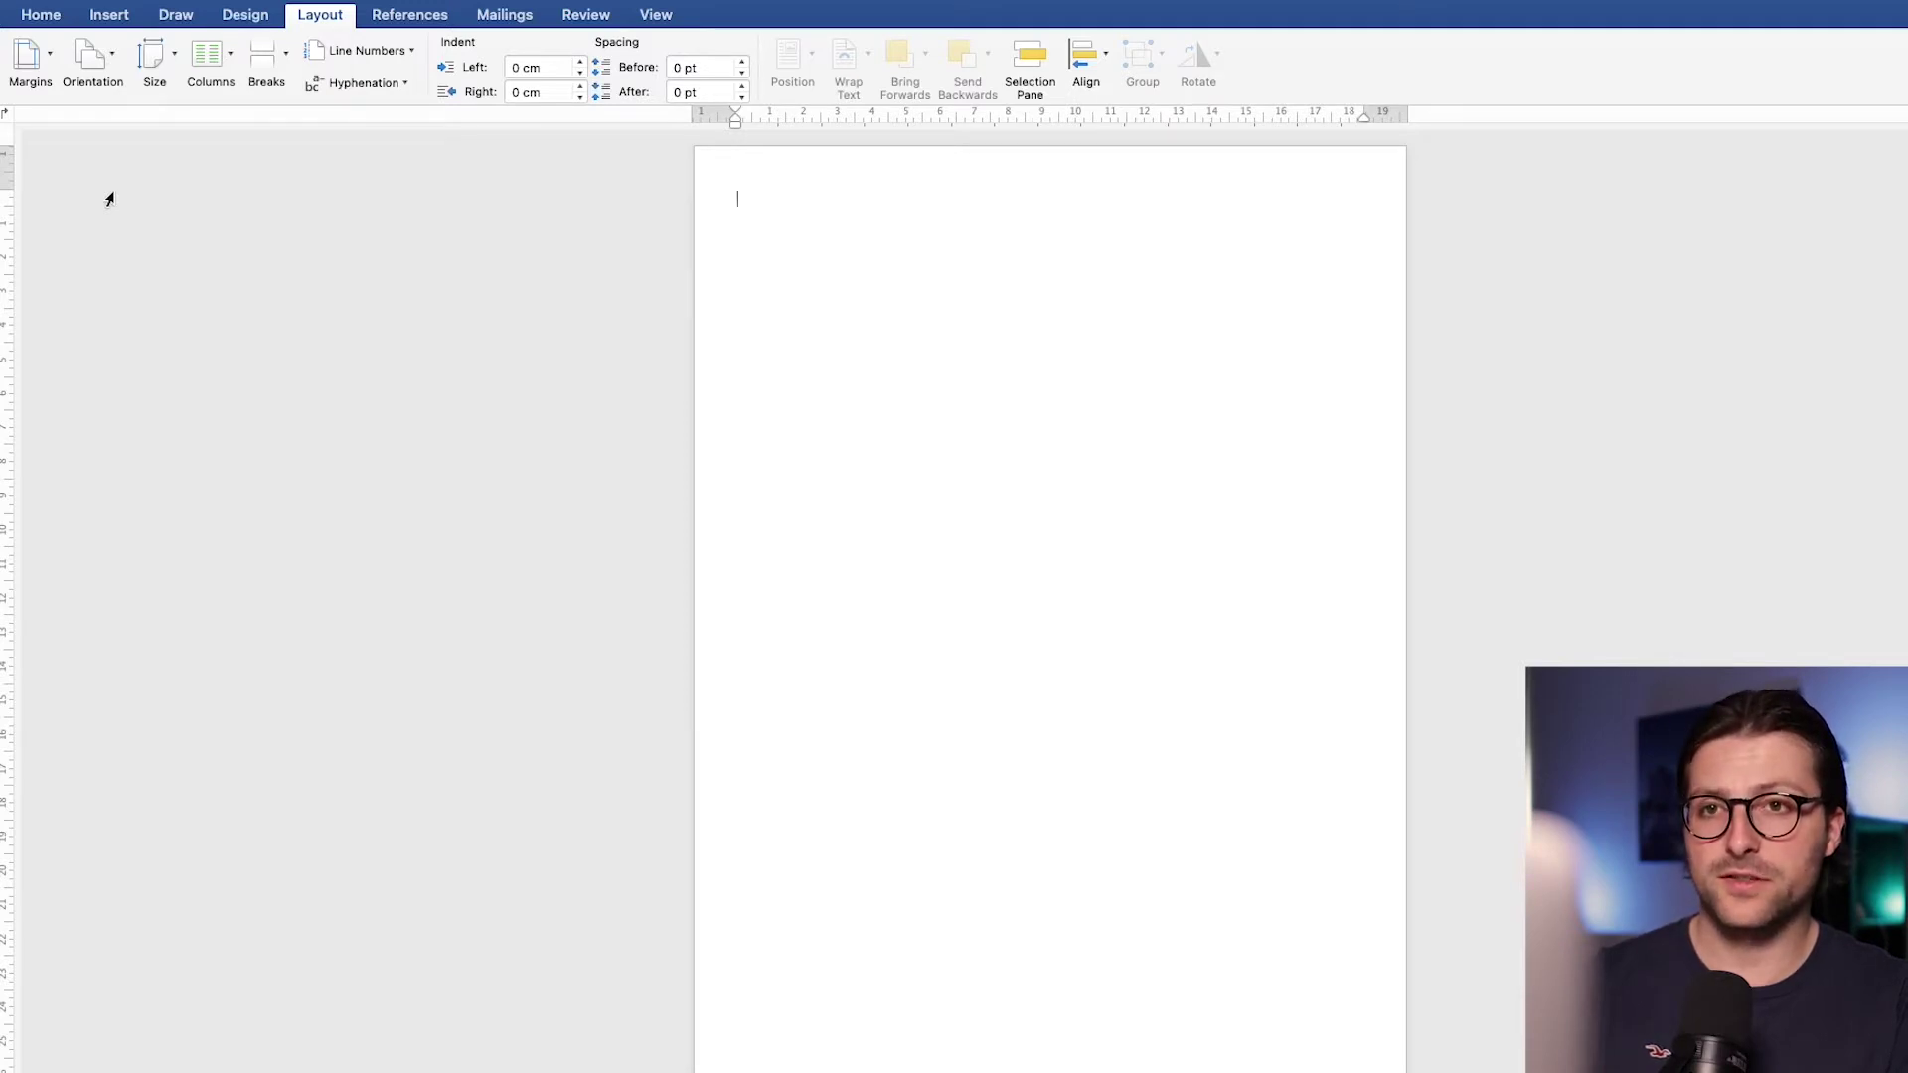
Step: Draw a text box across the top of the page, about 20.47 cm wide and 4.67 cm high
{"action": "left_click", "coordinate": [110, 24]}
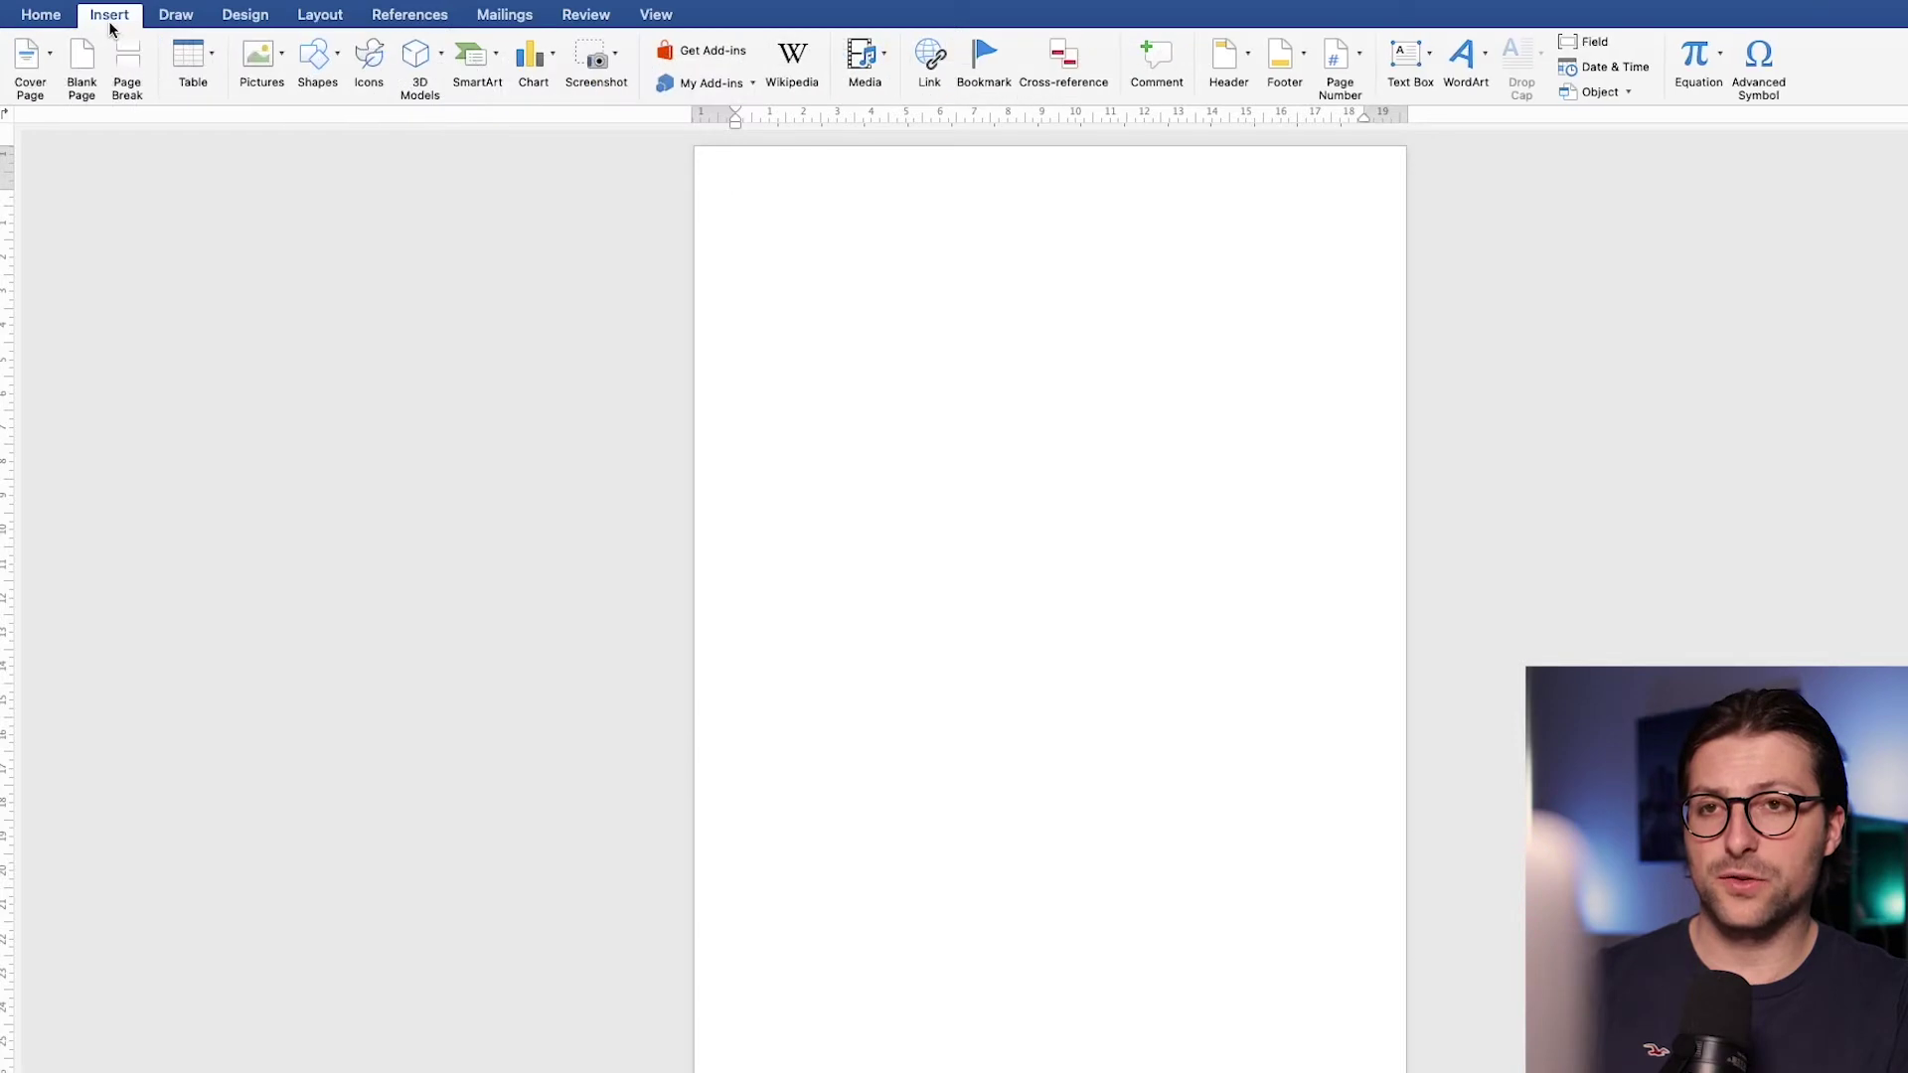
{"action": "left_click", "coordinate": [324, 63]}
{"action": "left_click", "coordinate": [311, 123]}
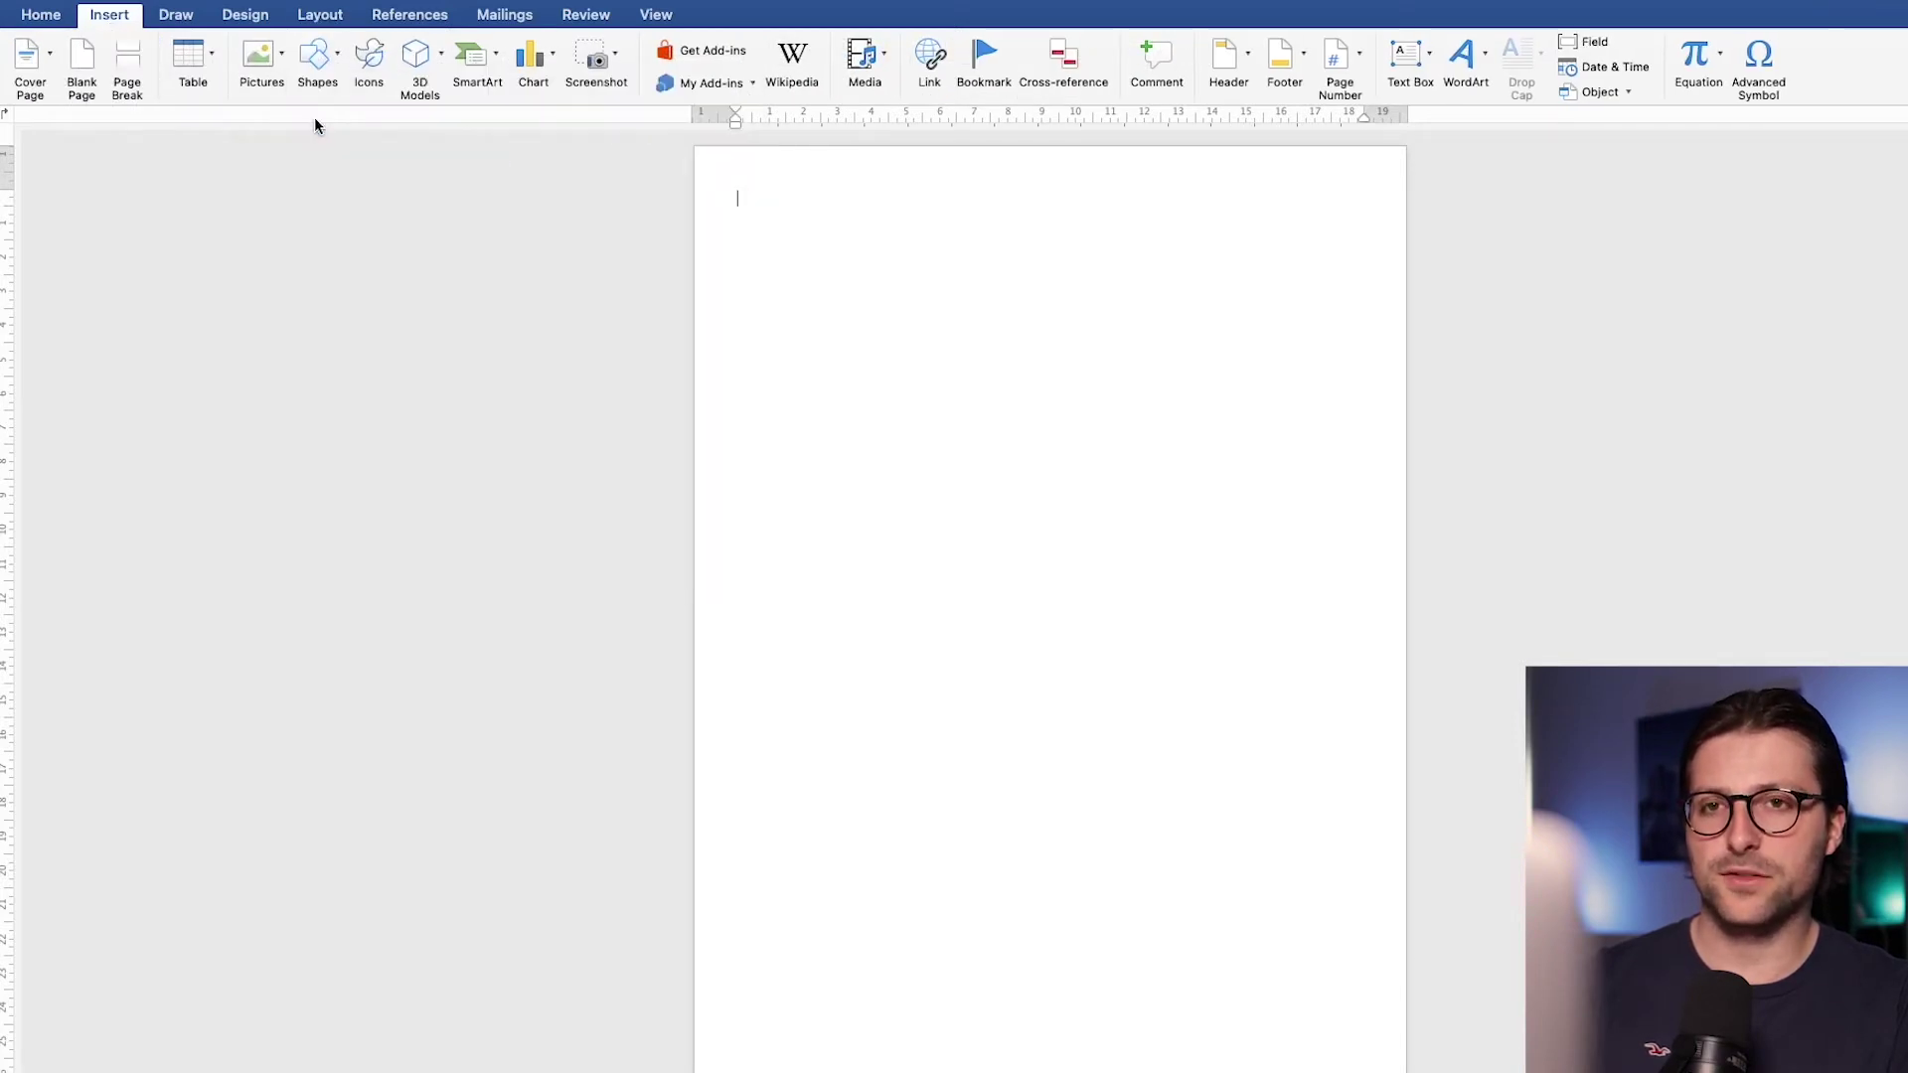
{"action": "left_click_drag", "start_coordinate": [704, 154], "coordinate": [1397, 314]}
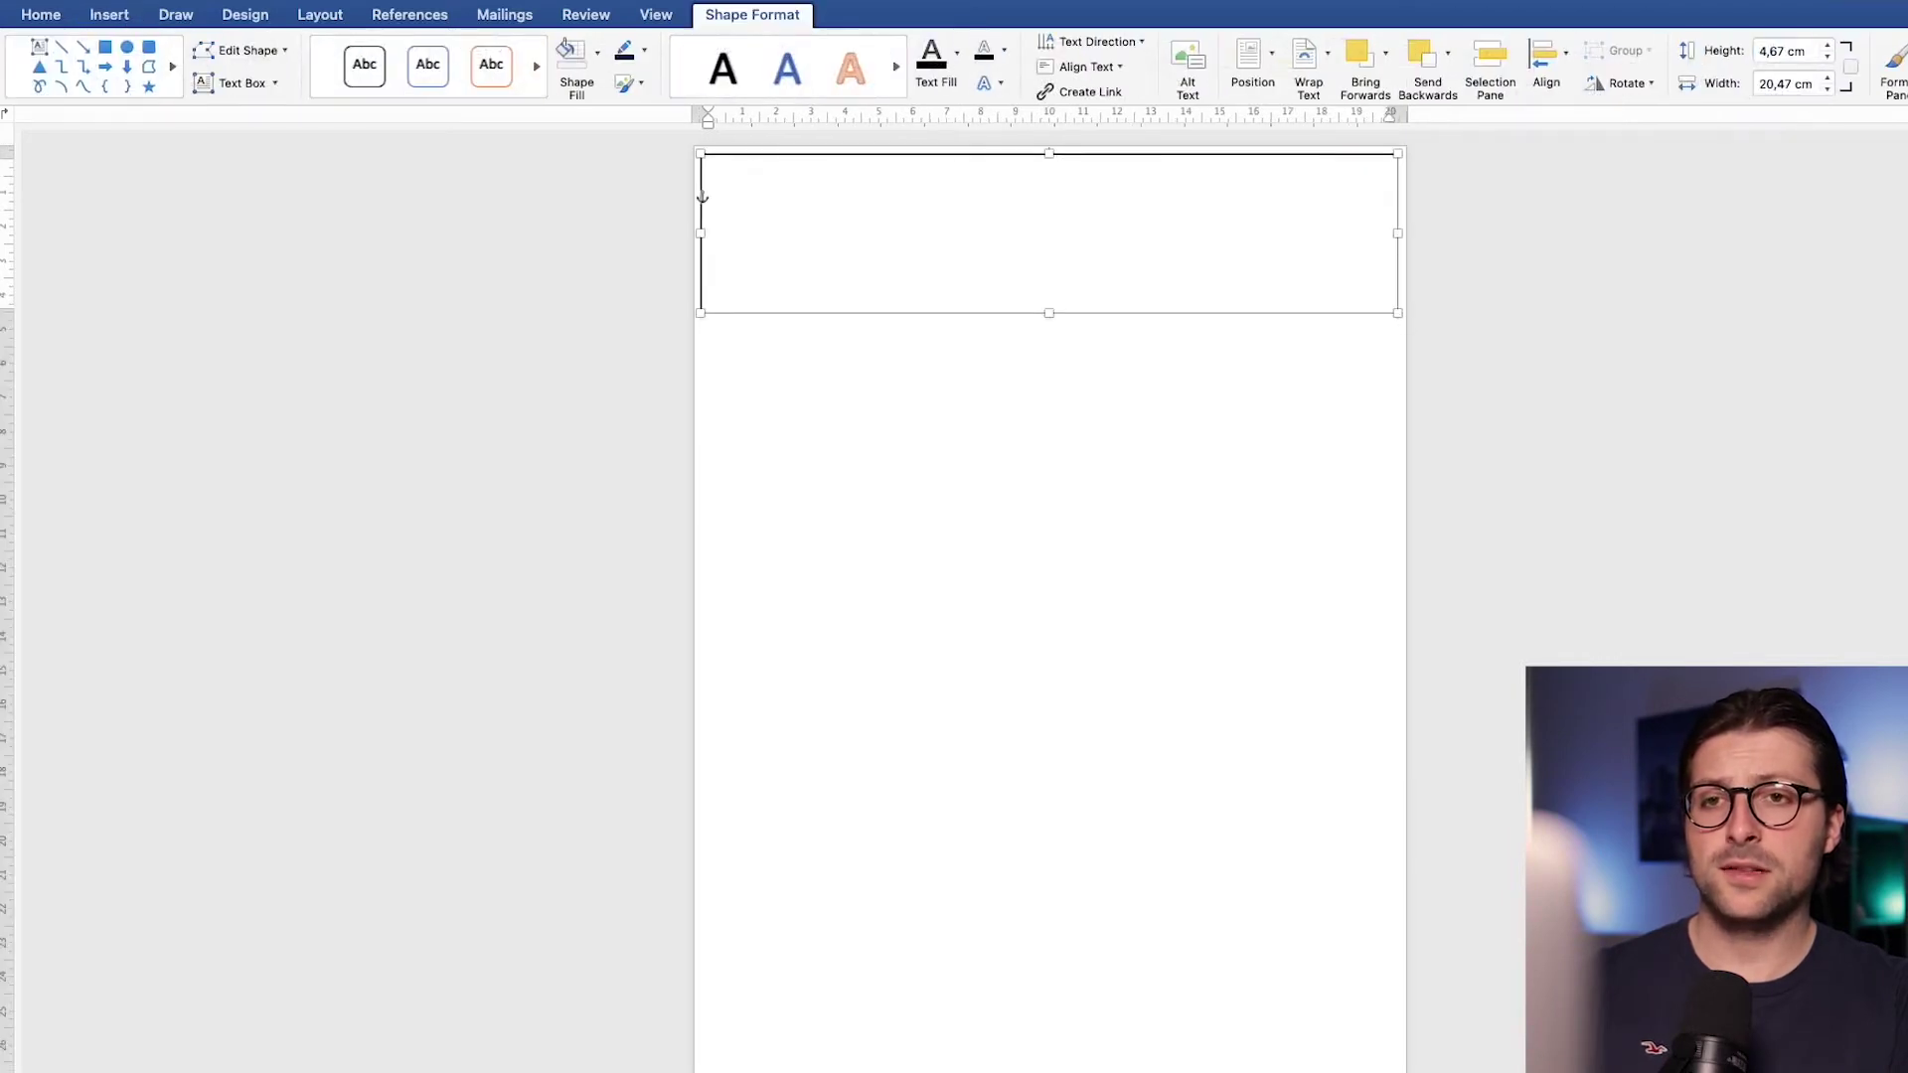
Step: Remove the text box's fill and set its outline to dark blue
{"action": "scroll", "coordinate": [902, 520], "scroll_direction": "up", "scroll_amount": 5}
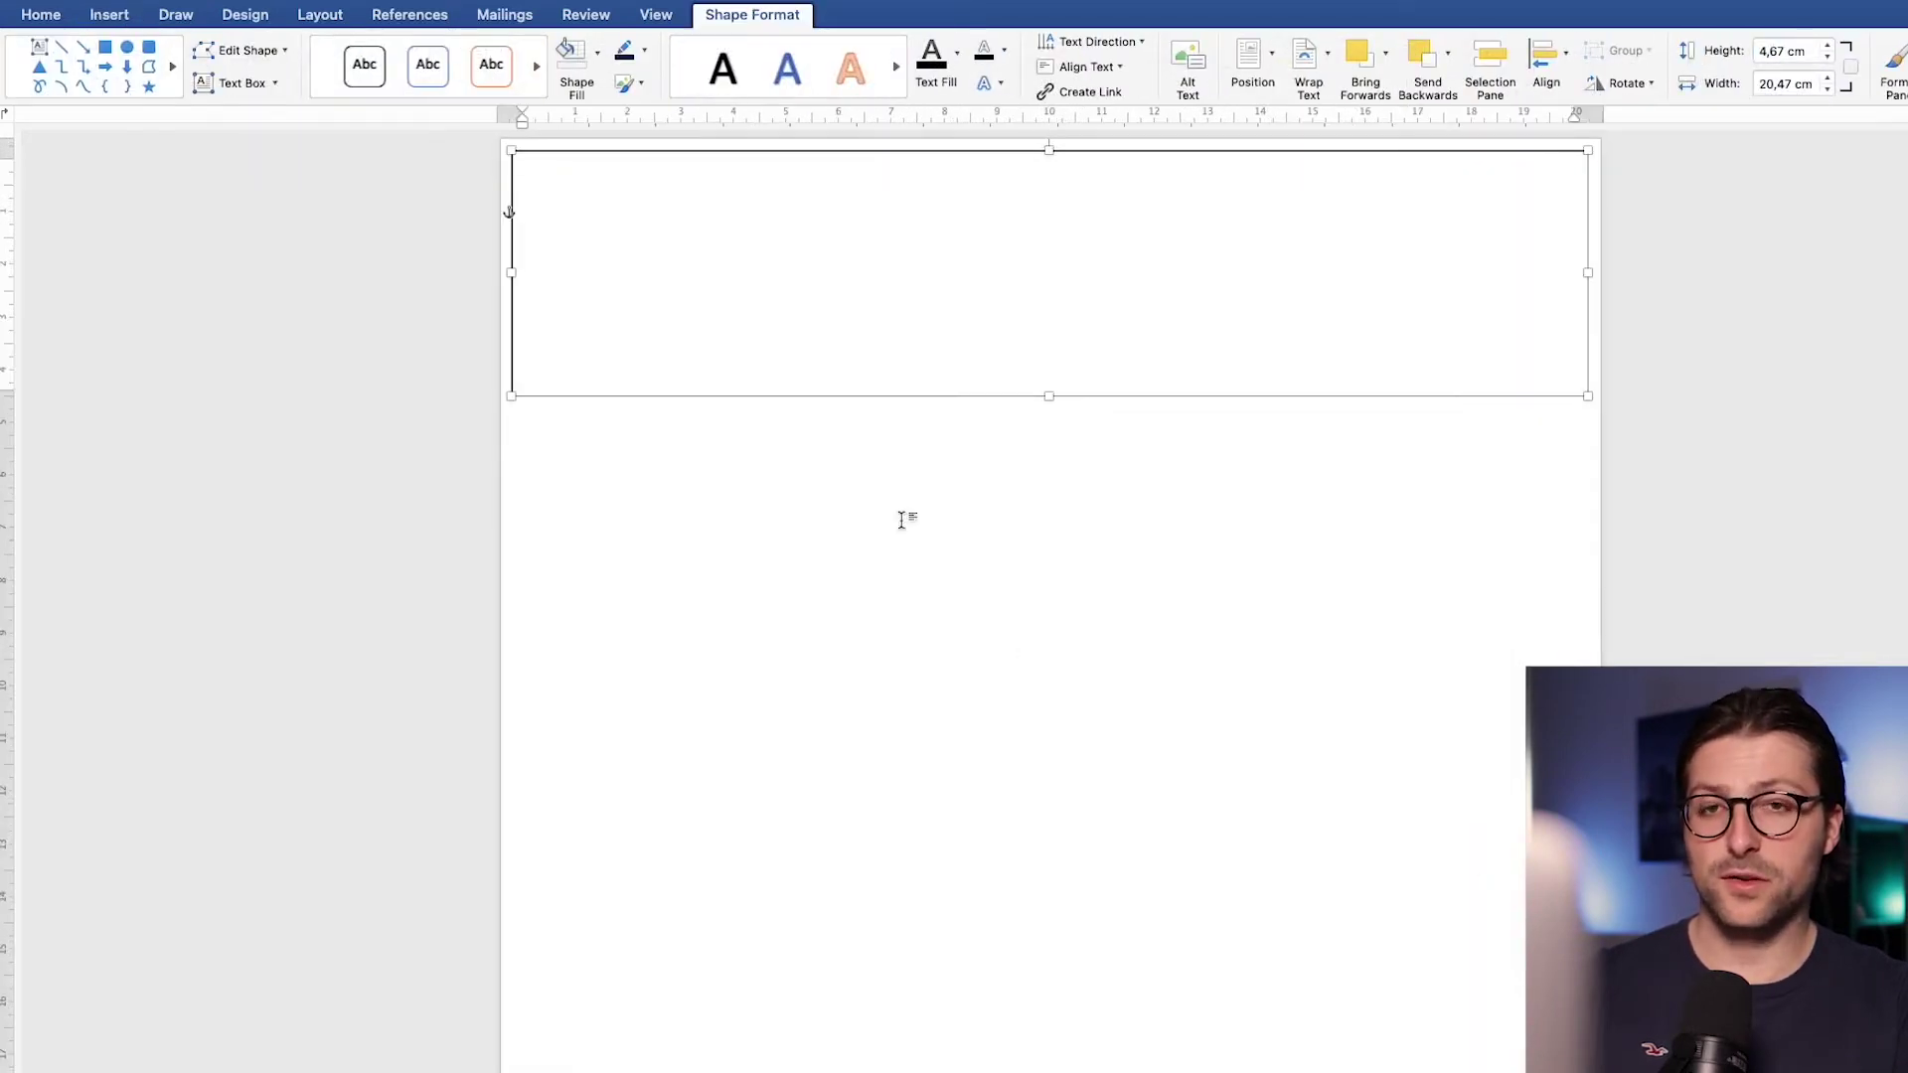
{"action": "left_click", "coordinate": [597, 52]}
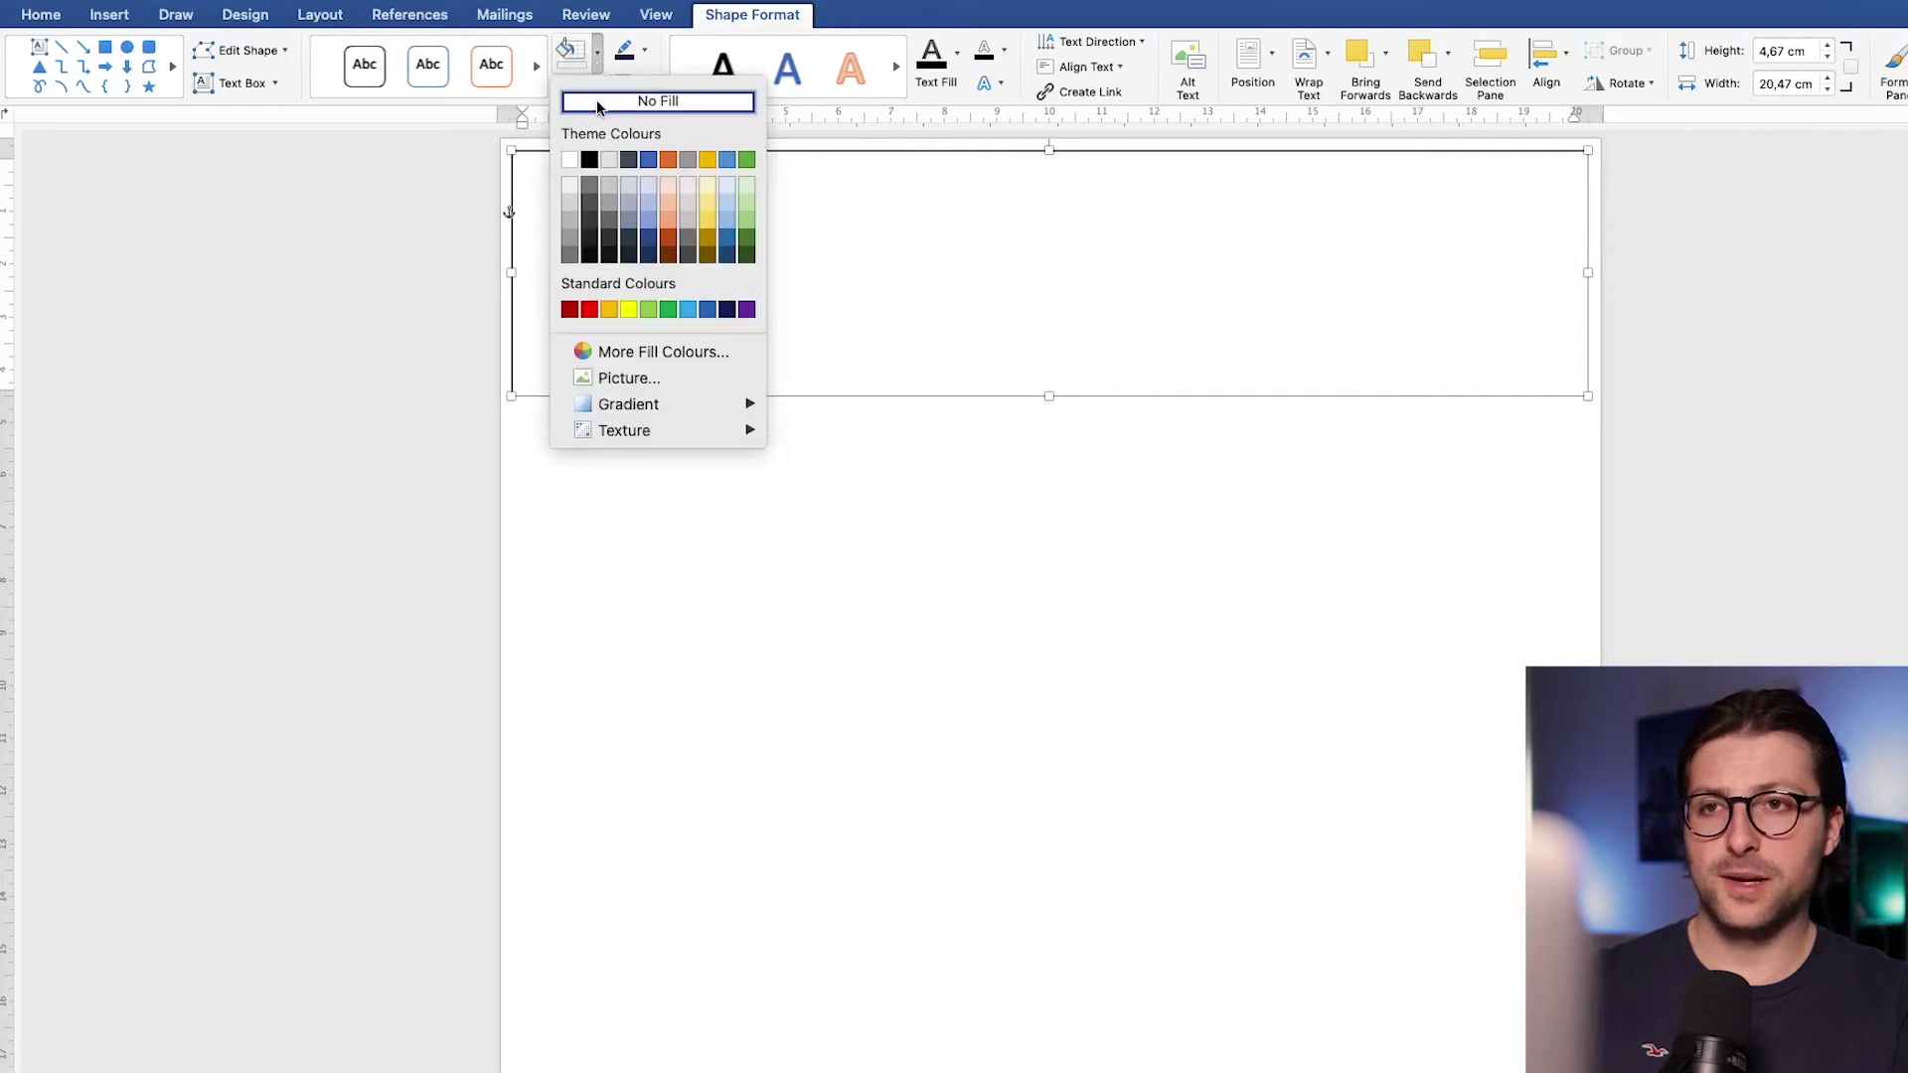
{"action": "left_click", "coordinate": [597, 103]}
{"action": "left_click", "coordinate": [646, 59]}
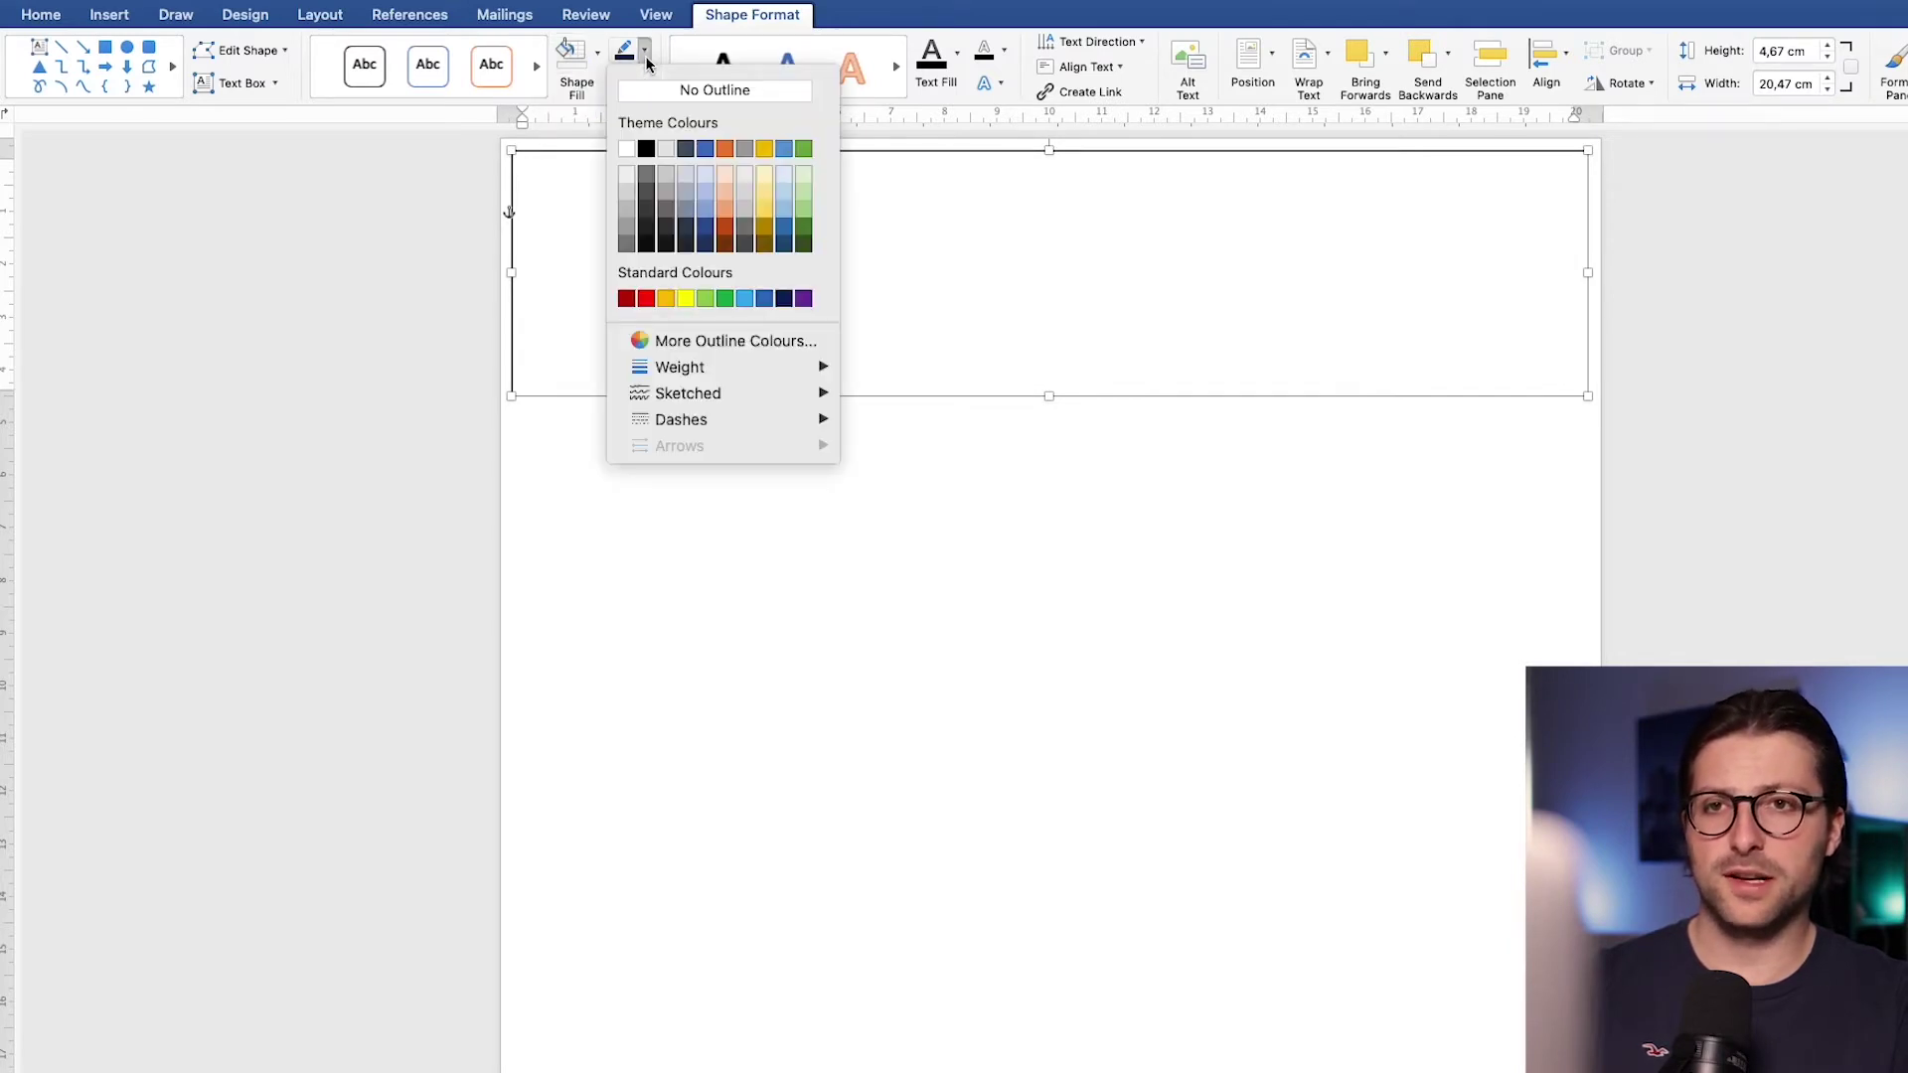
{"action": "left_click", "coordinate": [782, 299]}
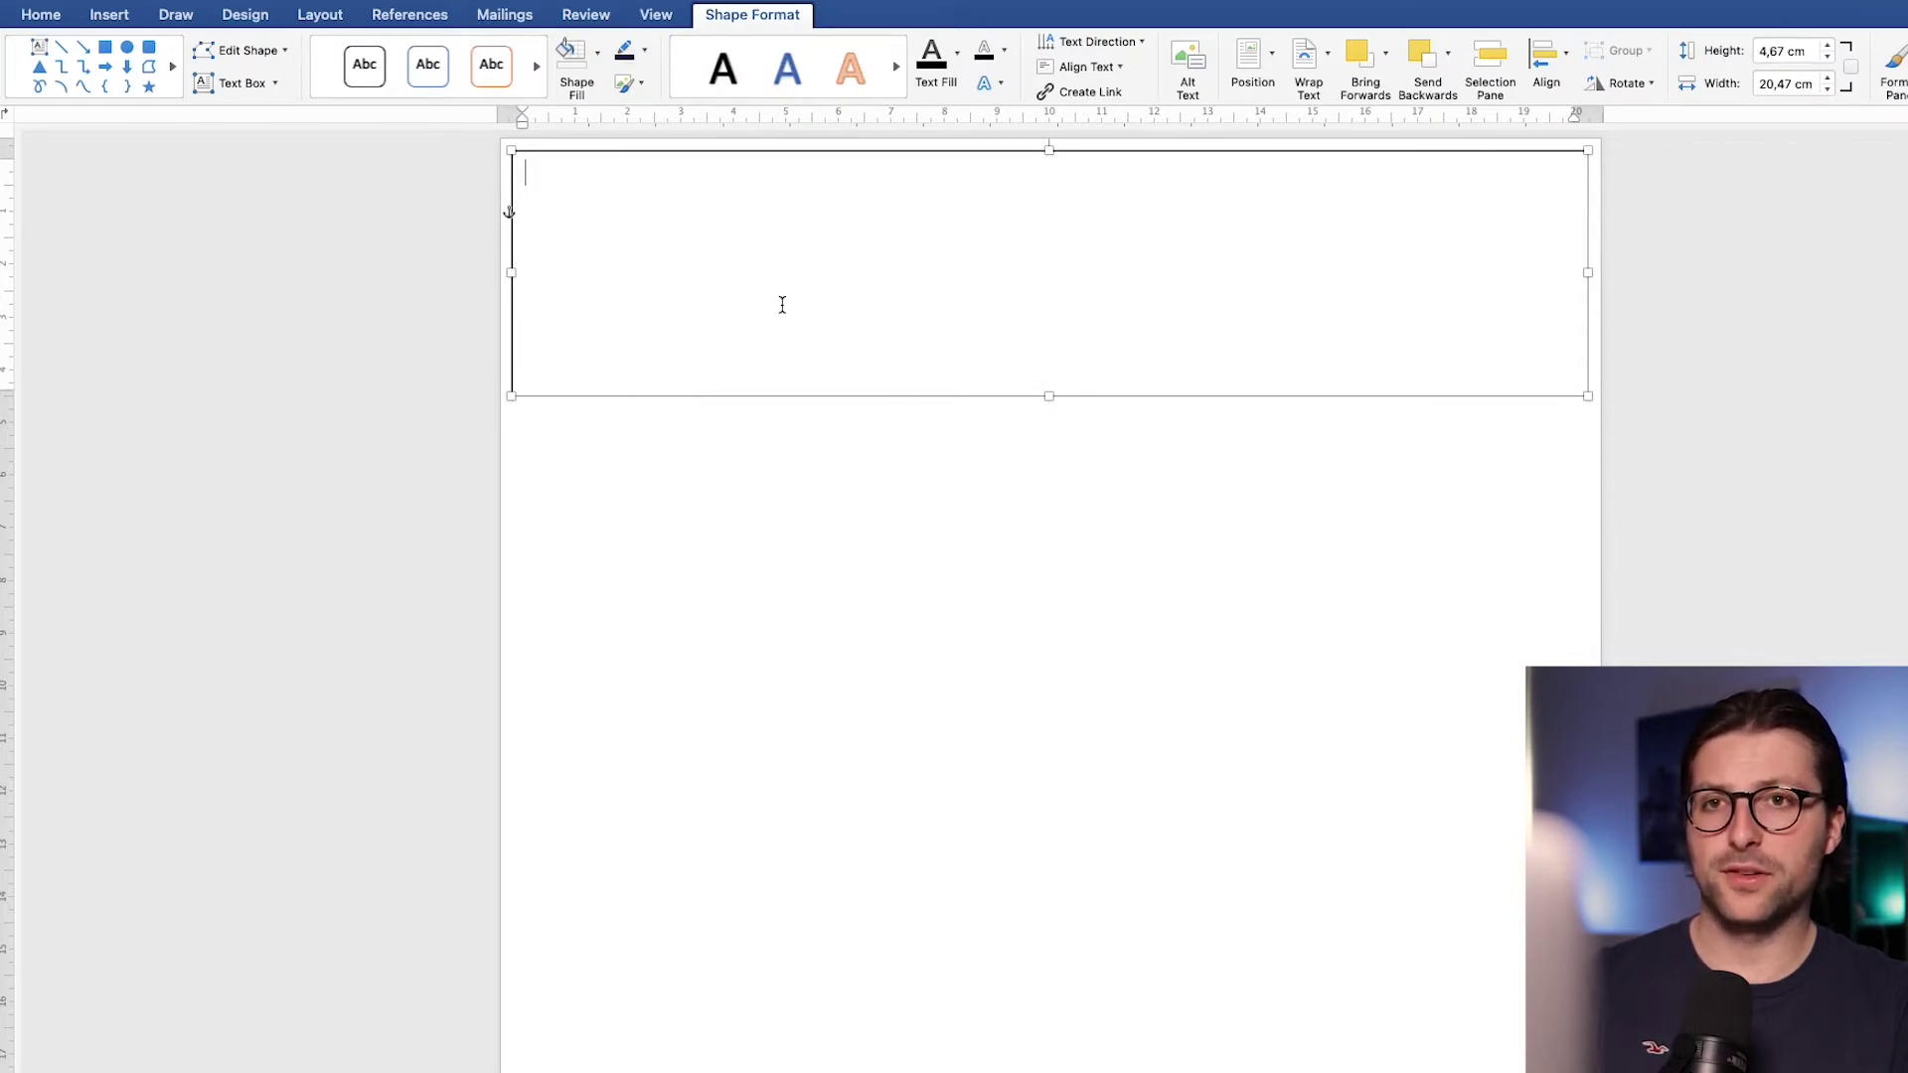
Step: Enter the placeholder "Name Surname" in the text box and centre it
{"action": "type", "text": "Name Surname"}
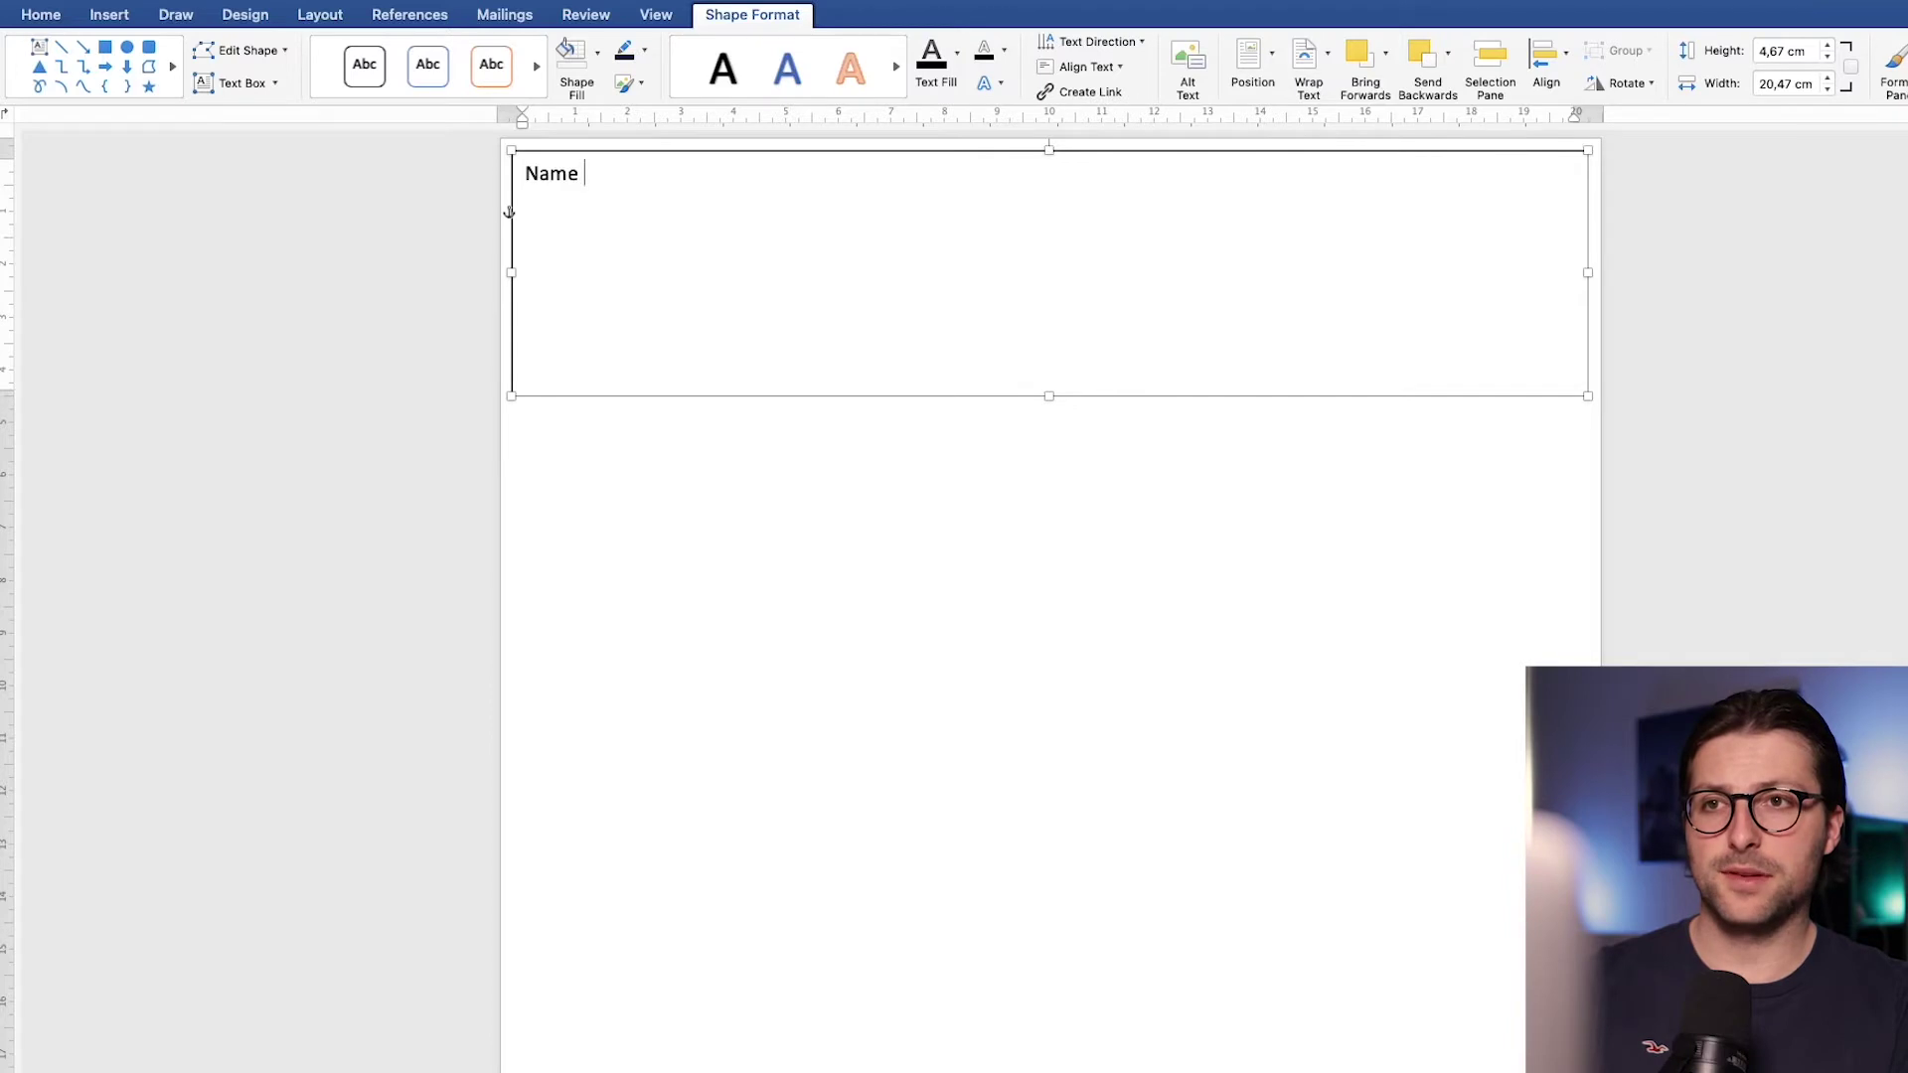
{"action": "left_click", "coordinate": [50, 17]}
{"action": "left_click", "coordinate": [511, 82]}
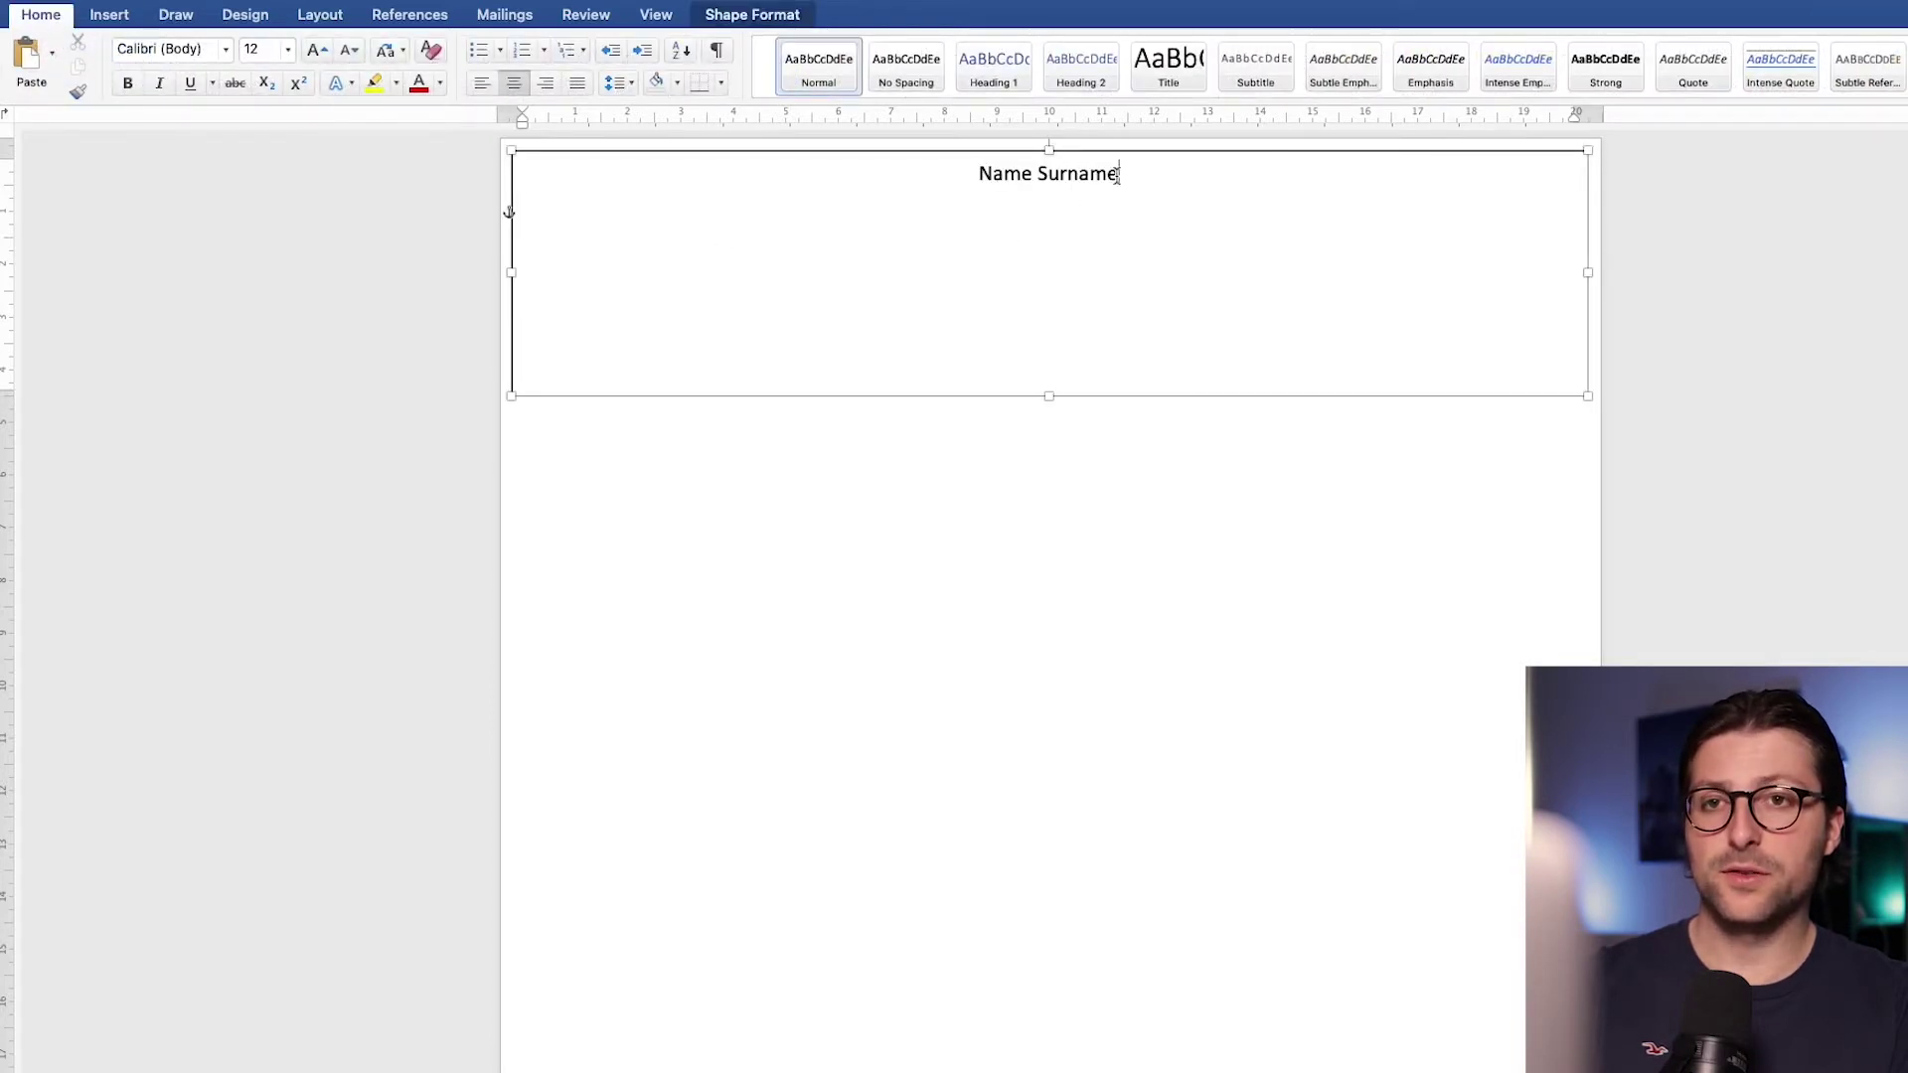
Step: Format the "Name Surname" line as bold 24 pt text
{"action": "left_click_drag", "start_coordinate": [1117, 174], "coordinate": [980, 181]}
{"action": "left_click", "coordinate": [264, 49]}
{"action": "type", "text": "24"}
{"action": "key", "text": "Return"}
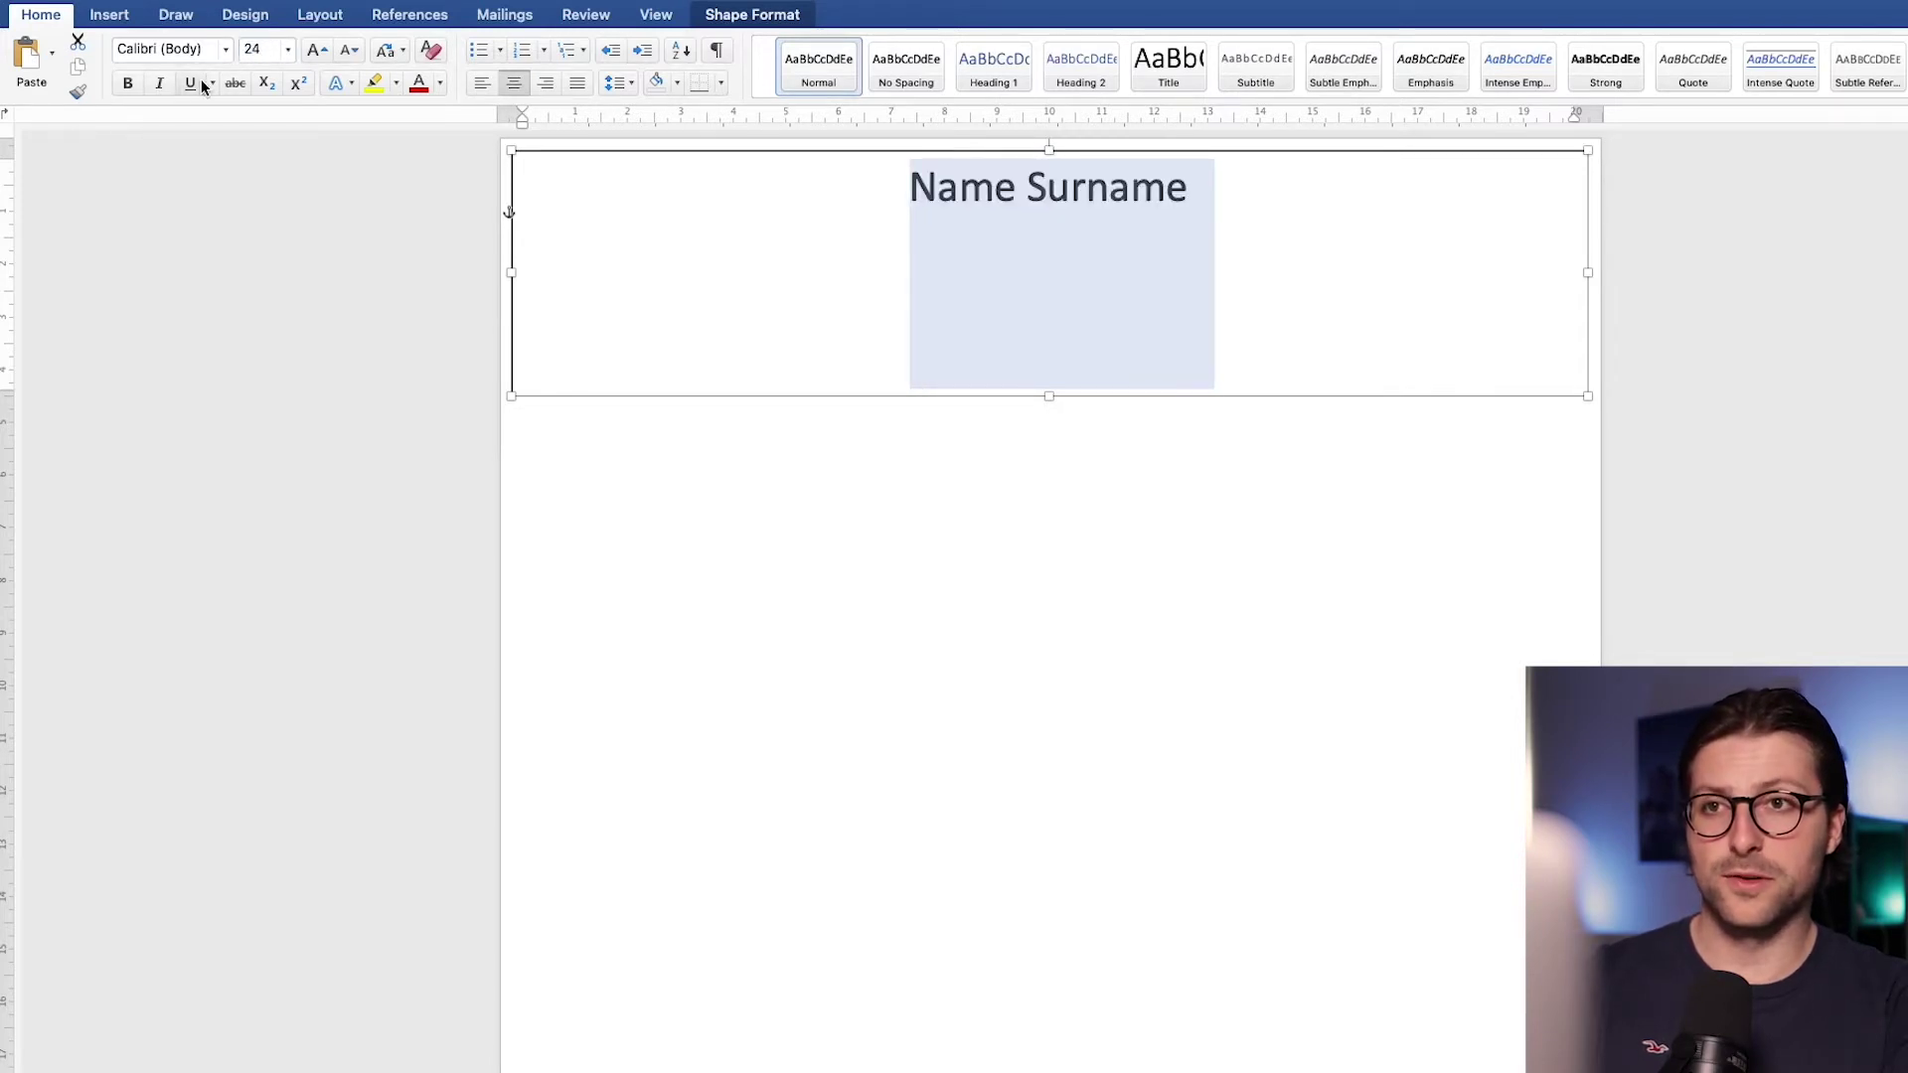
{"action": "left_click", "coordinate": [127, 82]}
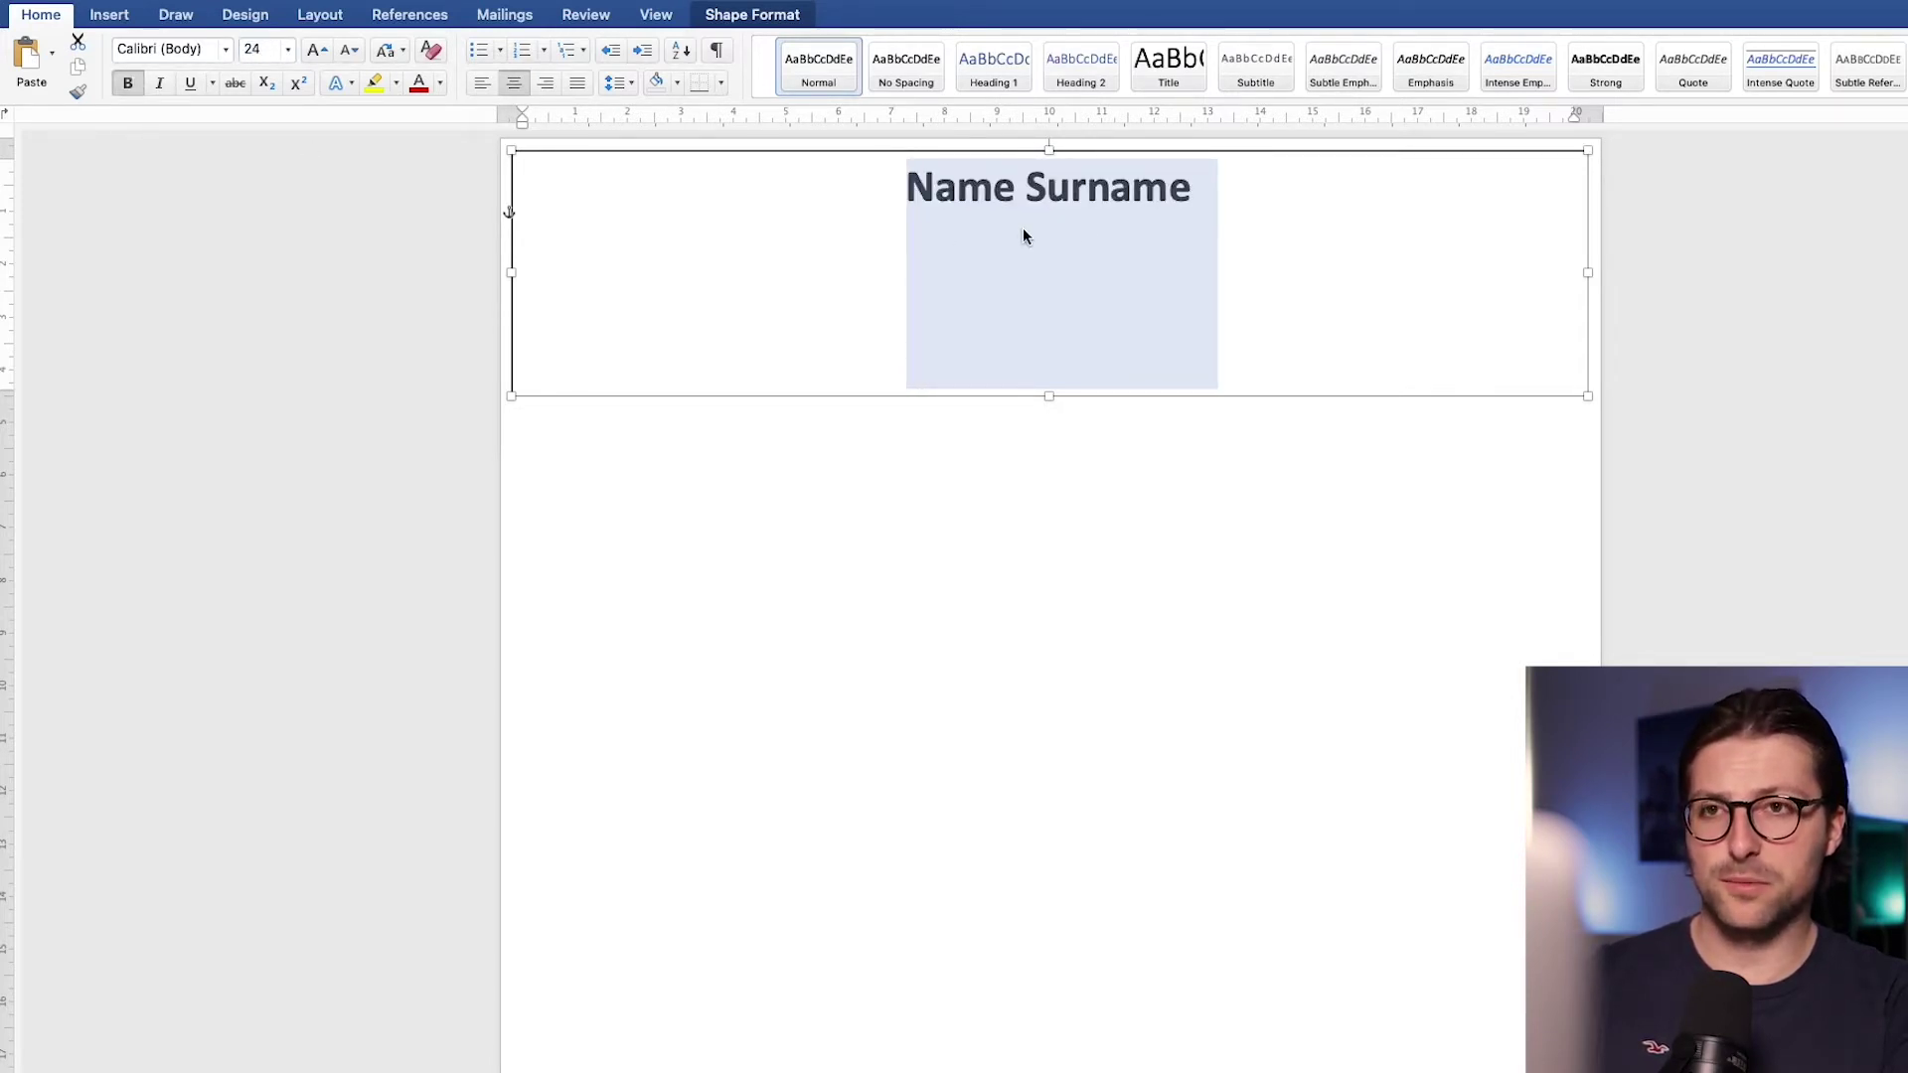
Step: Start a non-bold 12 pt line below the name with "Los Angeles, CA" and the e-mail address, separated by vertical bars
{"action": "left_click", "coordinate": [1186, 211]}
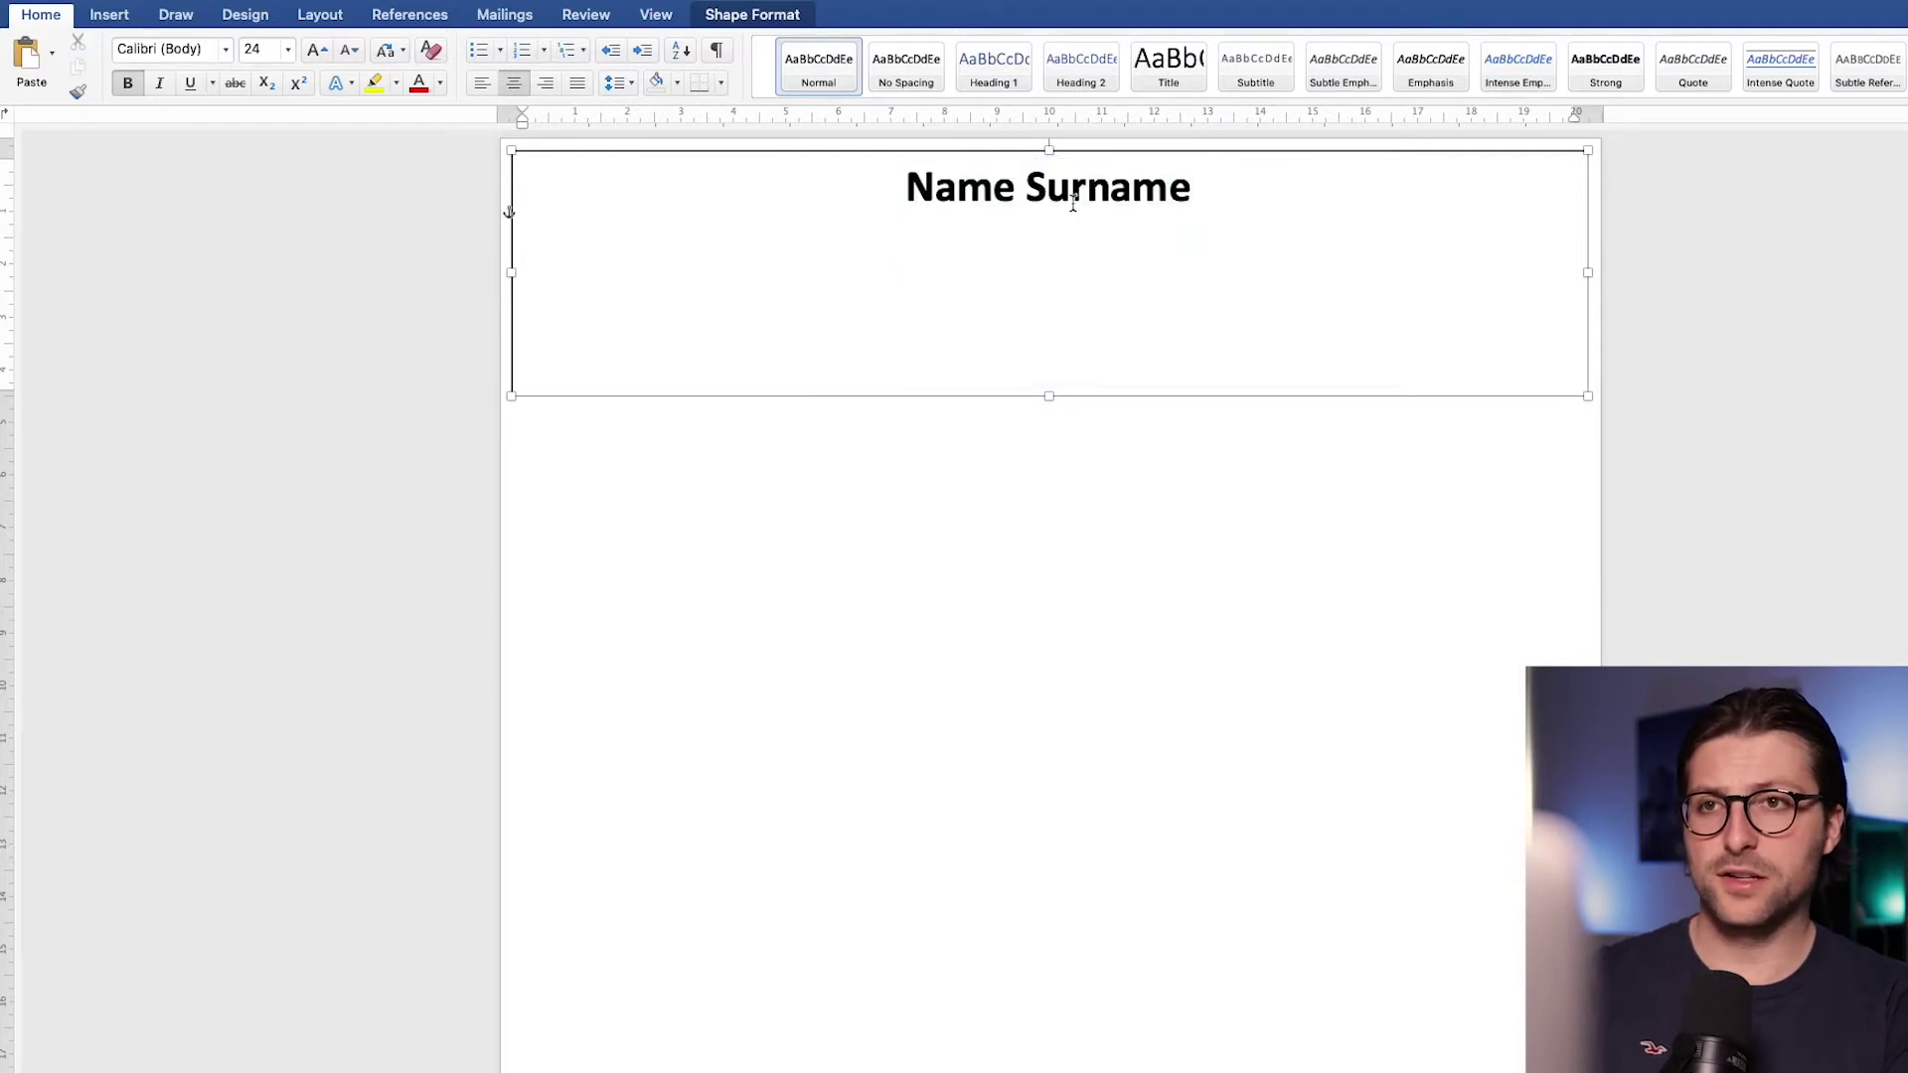
{"action": "left_click", "coordinate": [263, 49]}
{"action": "type", "text": "12"}
{"action": "key", "text": "Return"}
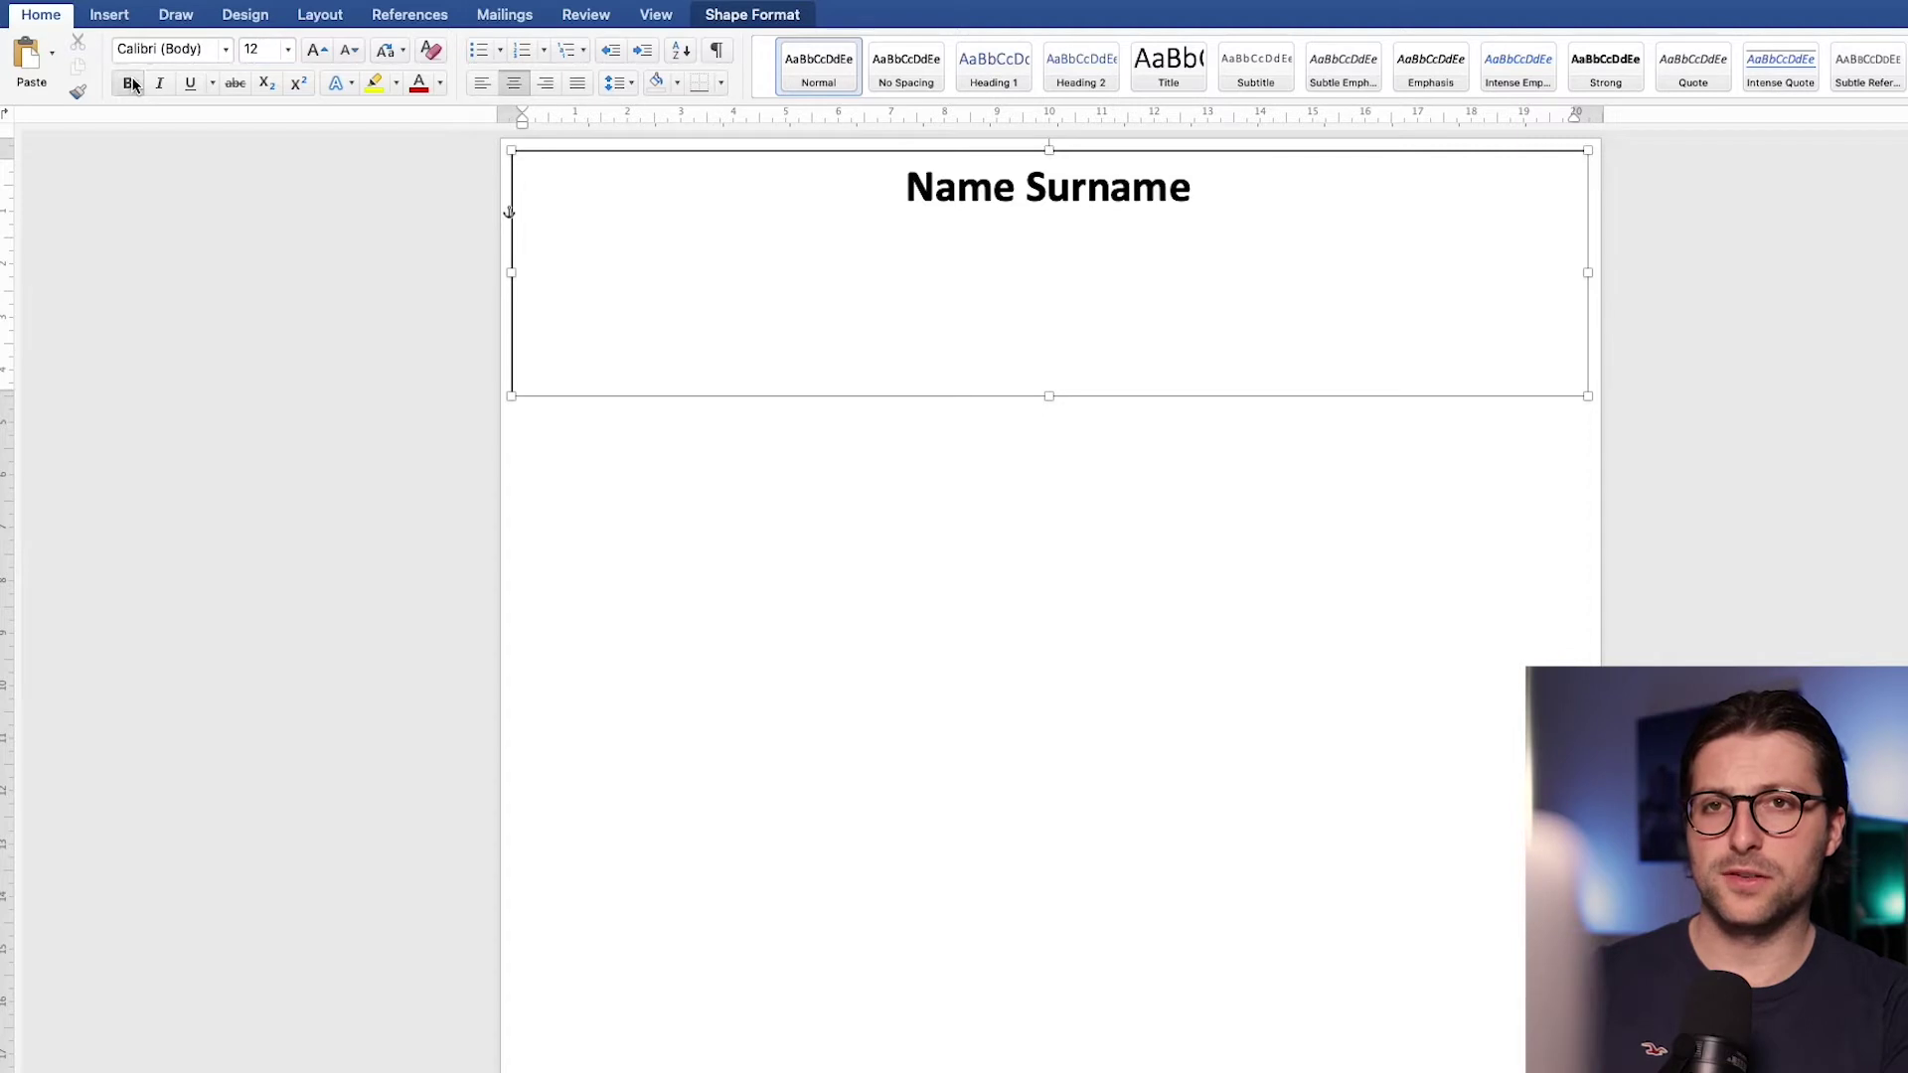
{"action": "type", "text": "Los Ang"}
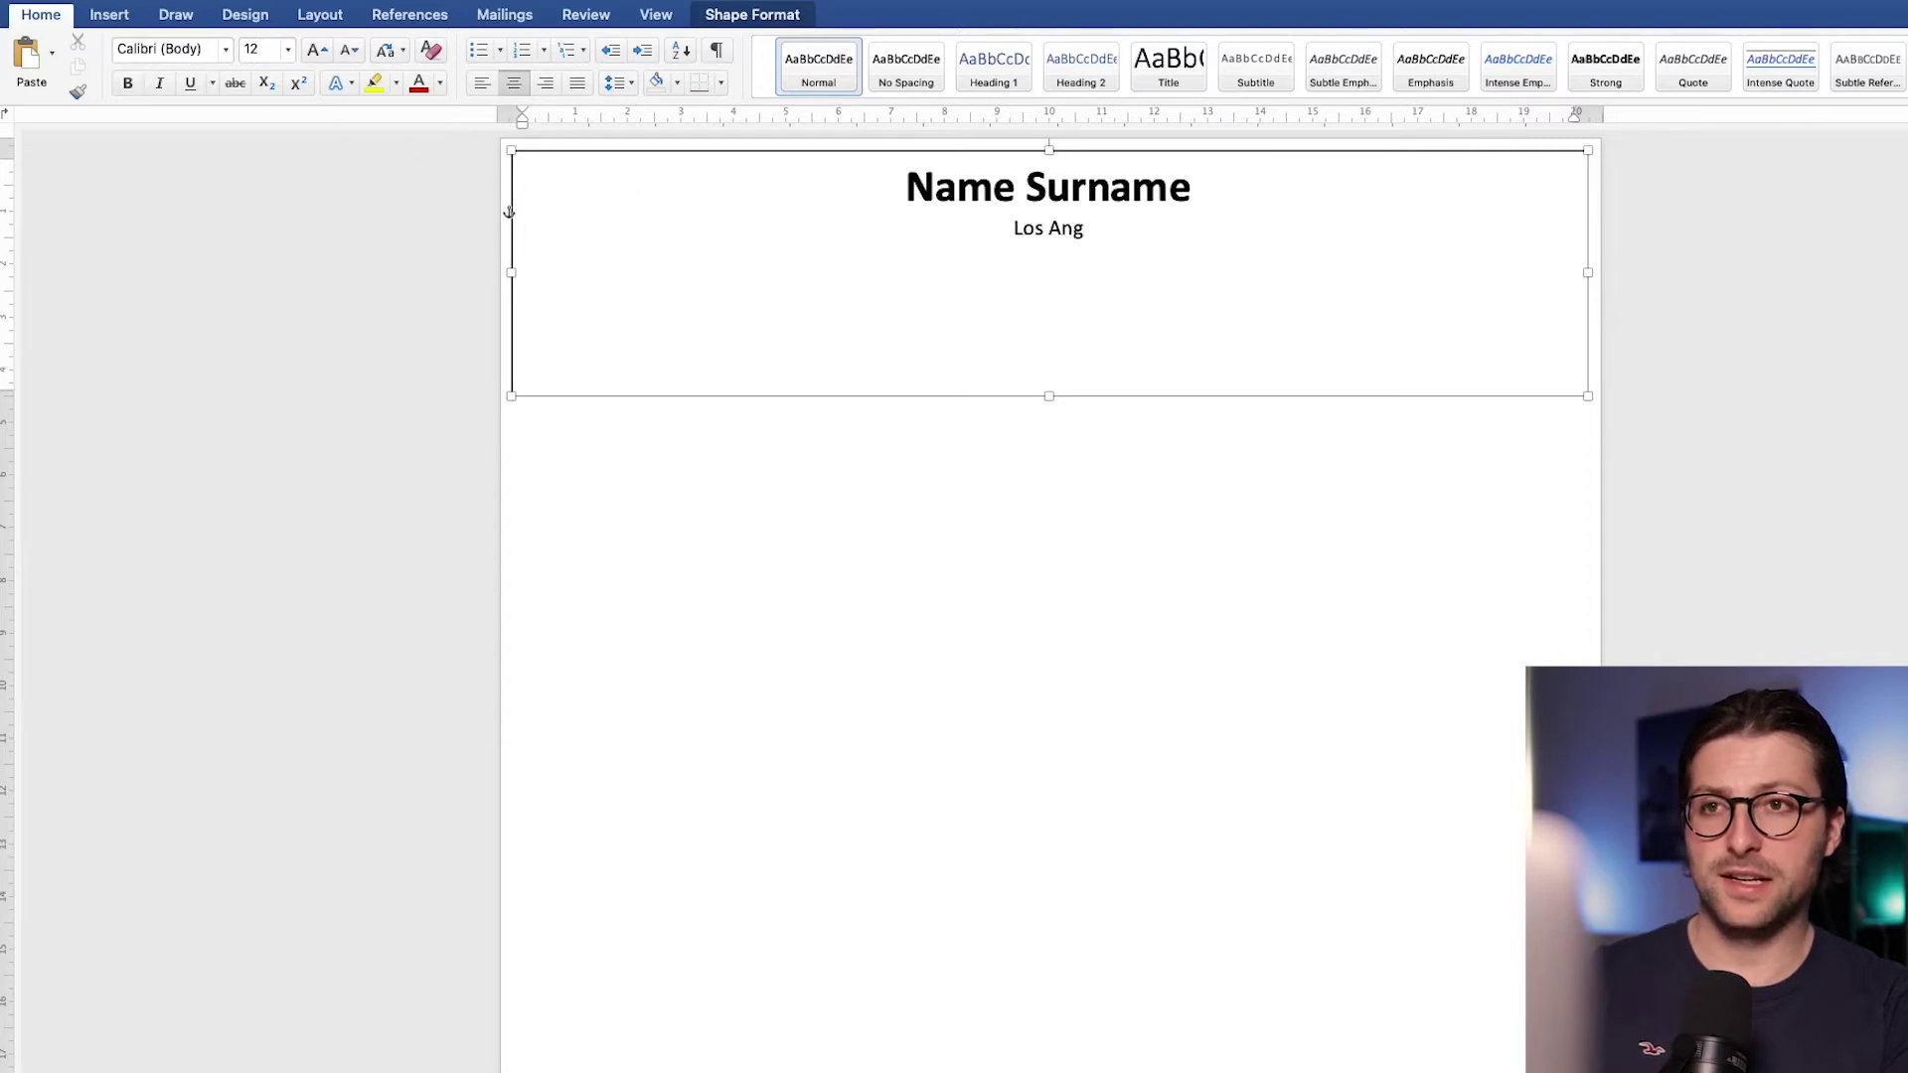
{"action": "type", "text": "eles, CA | namesurname@email.com |"}
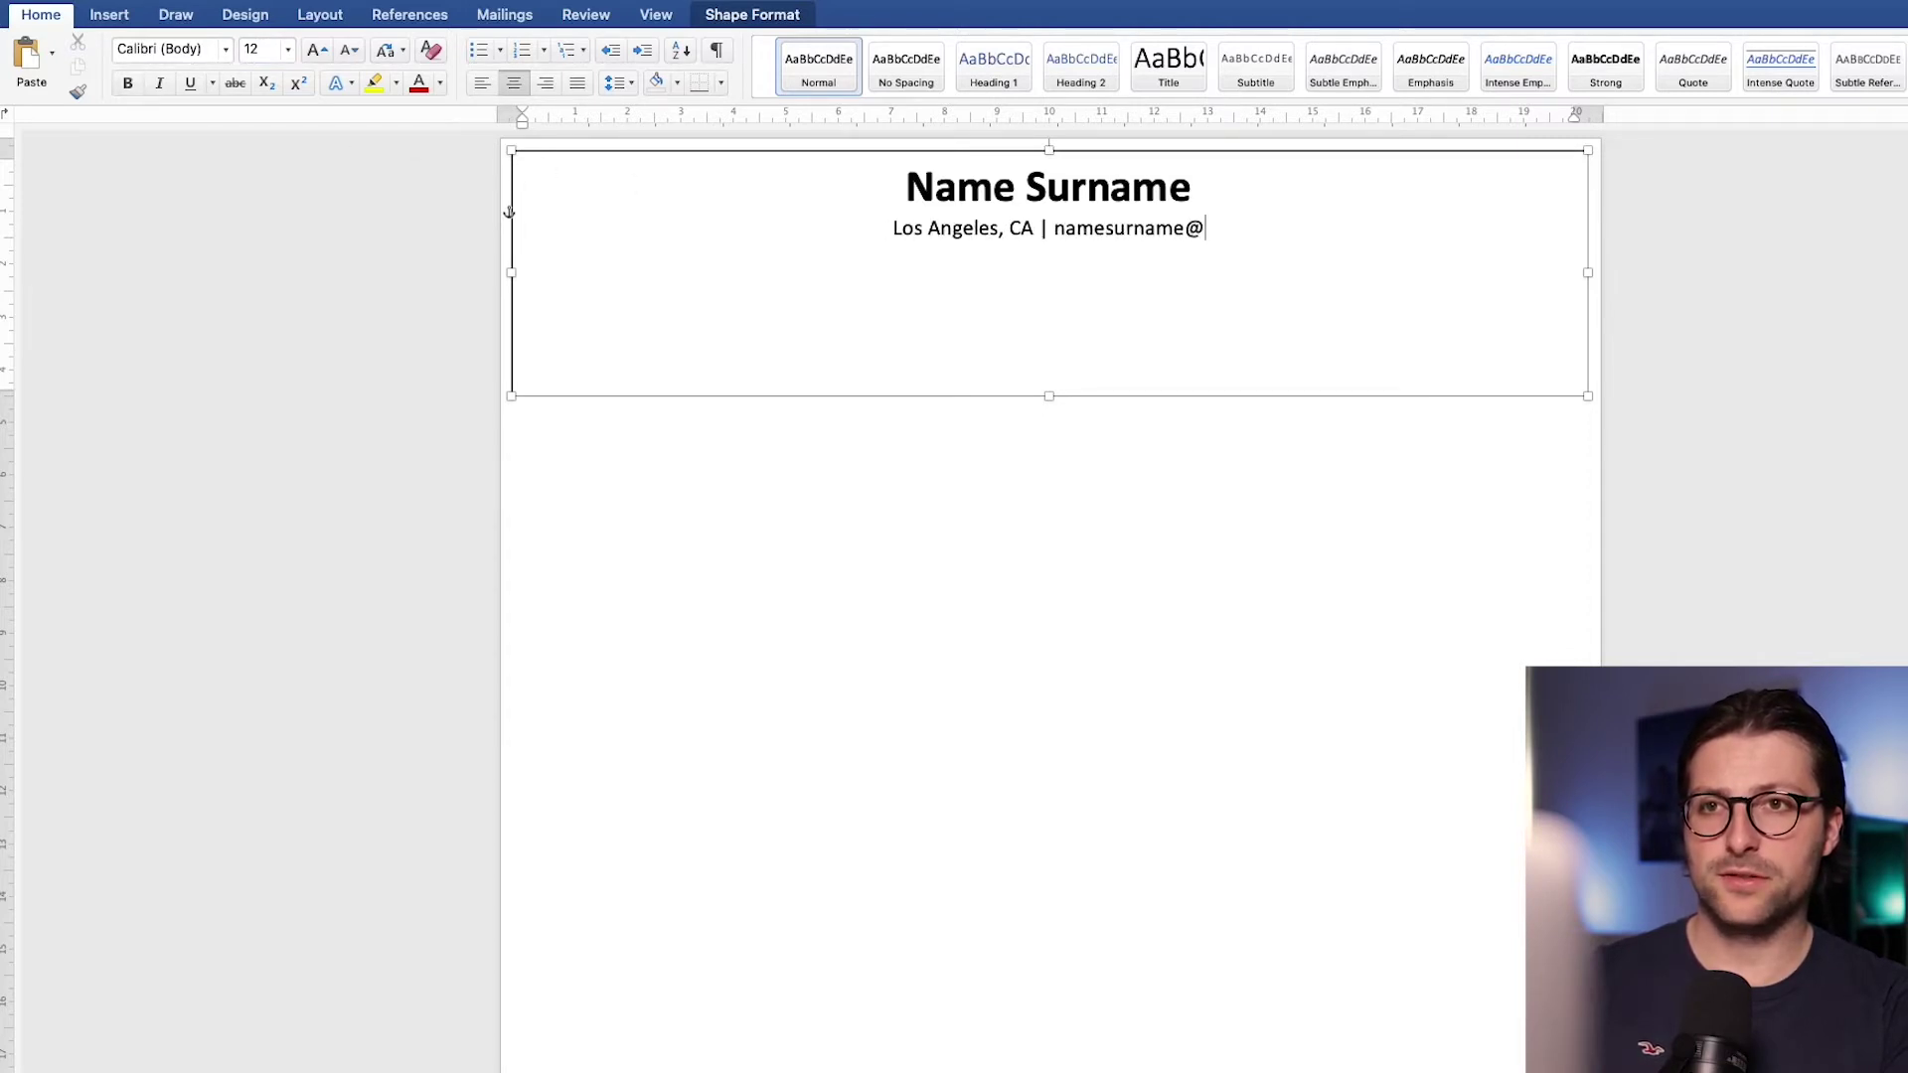
Step: Remove the e-mail's hyperlink and complete the contact line with the phone number and linkedin.com/username, separated by a vertical bar
{"action": "right_click", "coordinate": [1121, 241]}
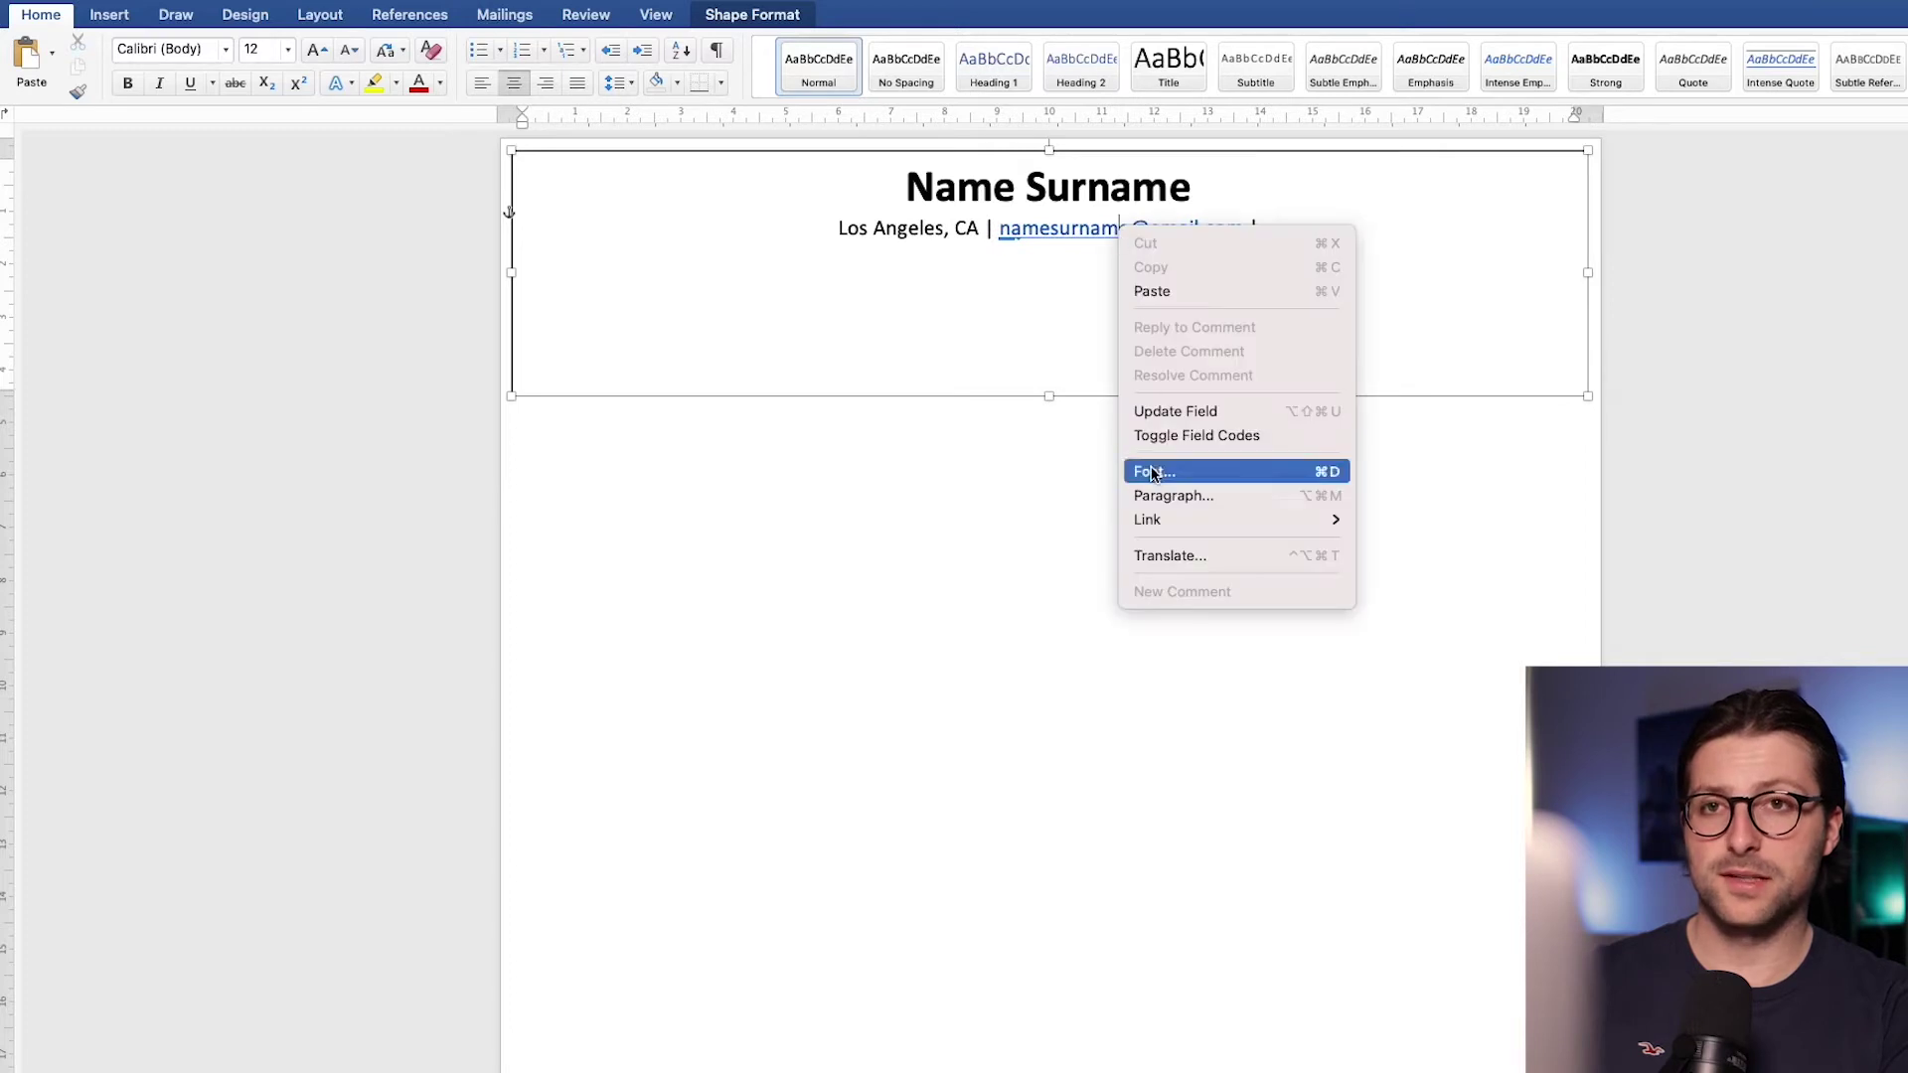
{"action": "mouse_move", "coordinate": [1153, 519]}
{"action": "left_click", "coordinate": [1403, 617]}
{"action": "type", "text": "+[000]-000-0000"}
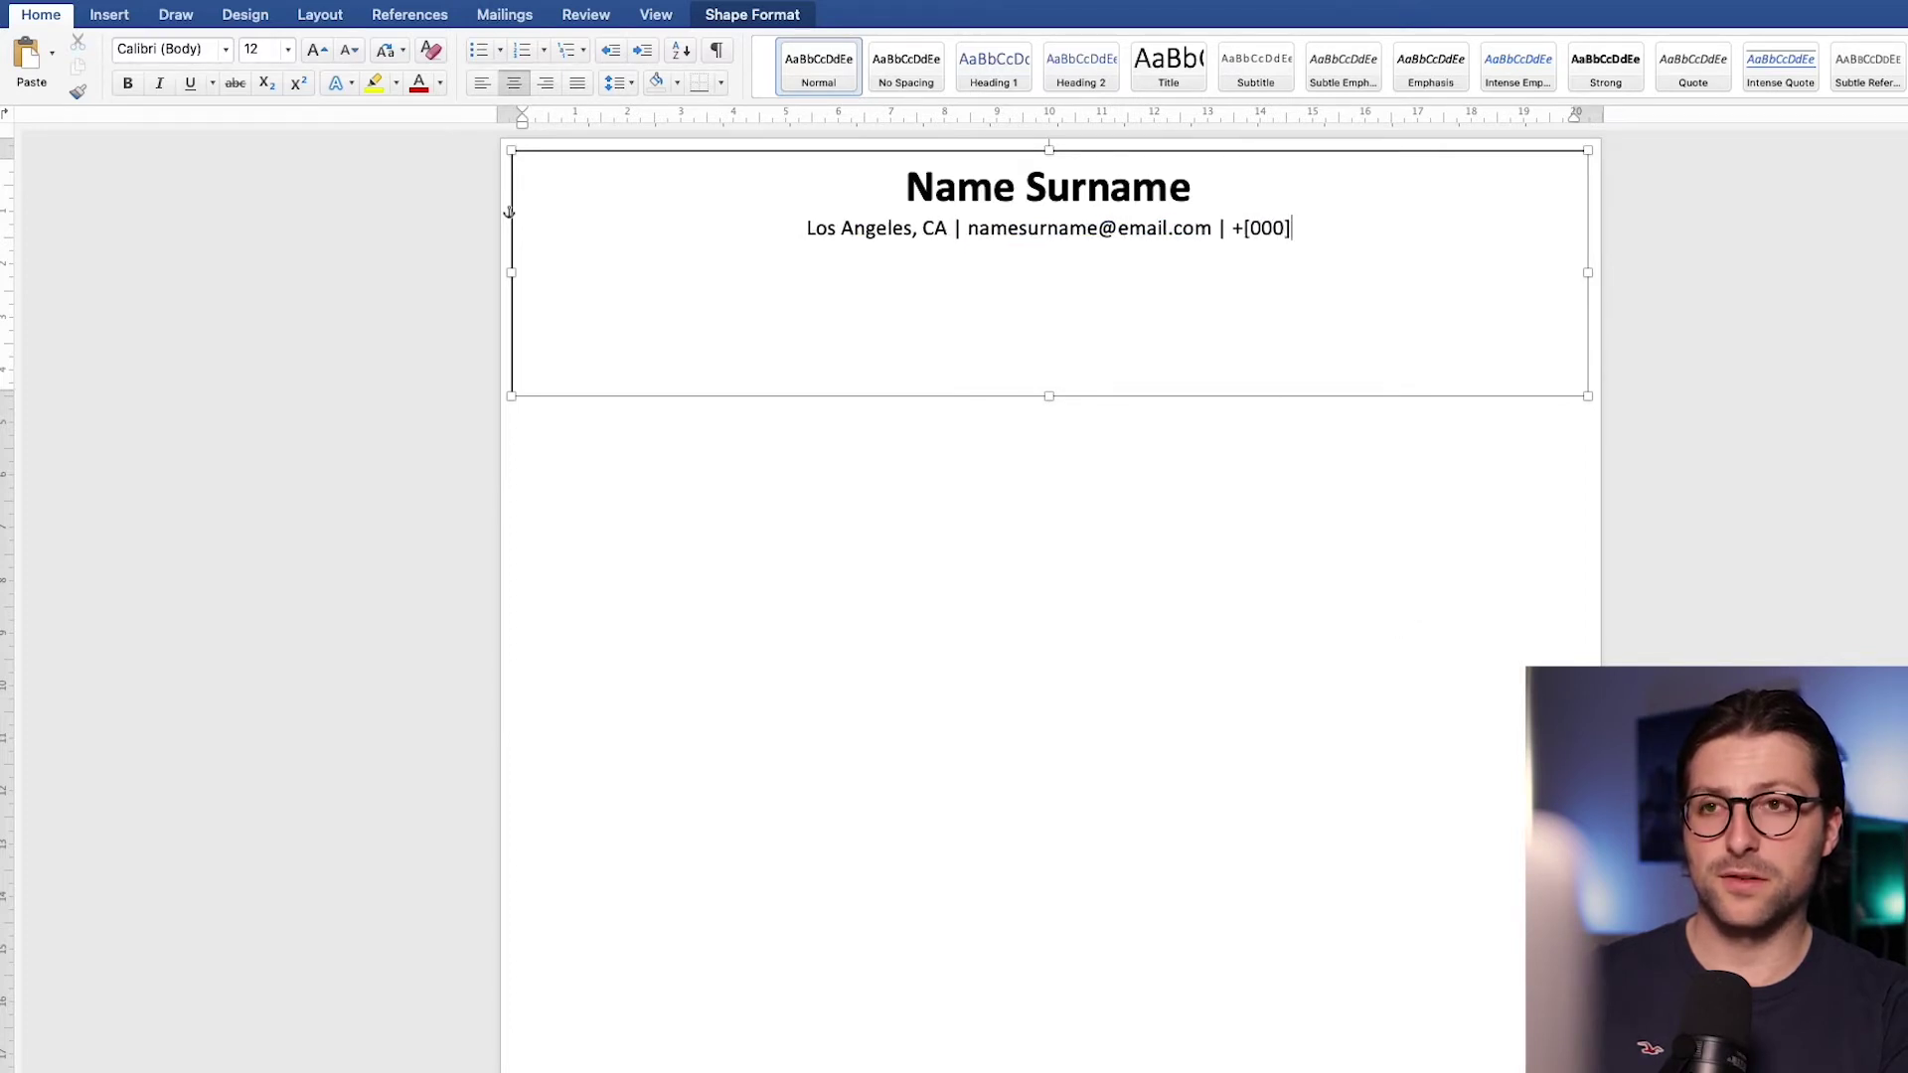
{"action": "type", "text": " |"}
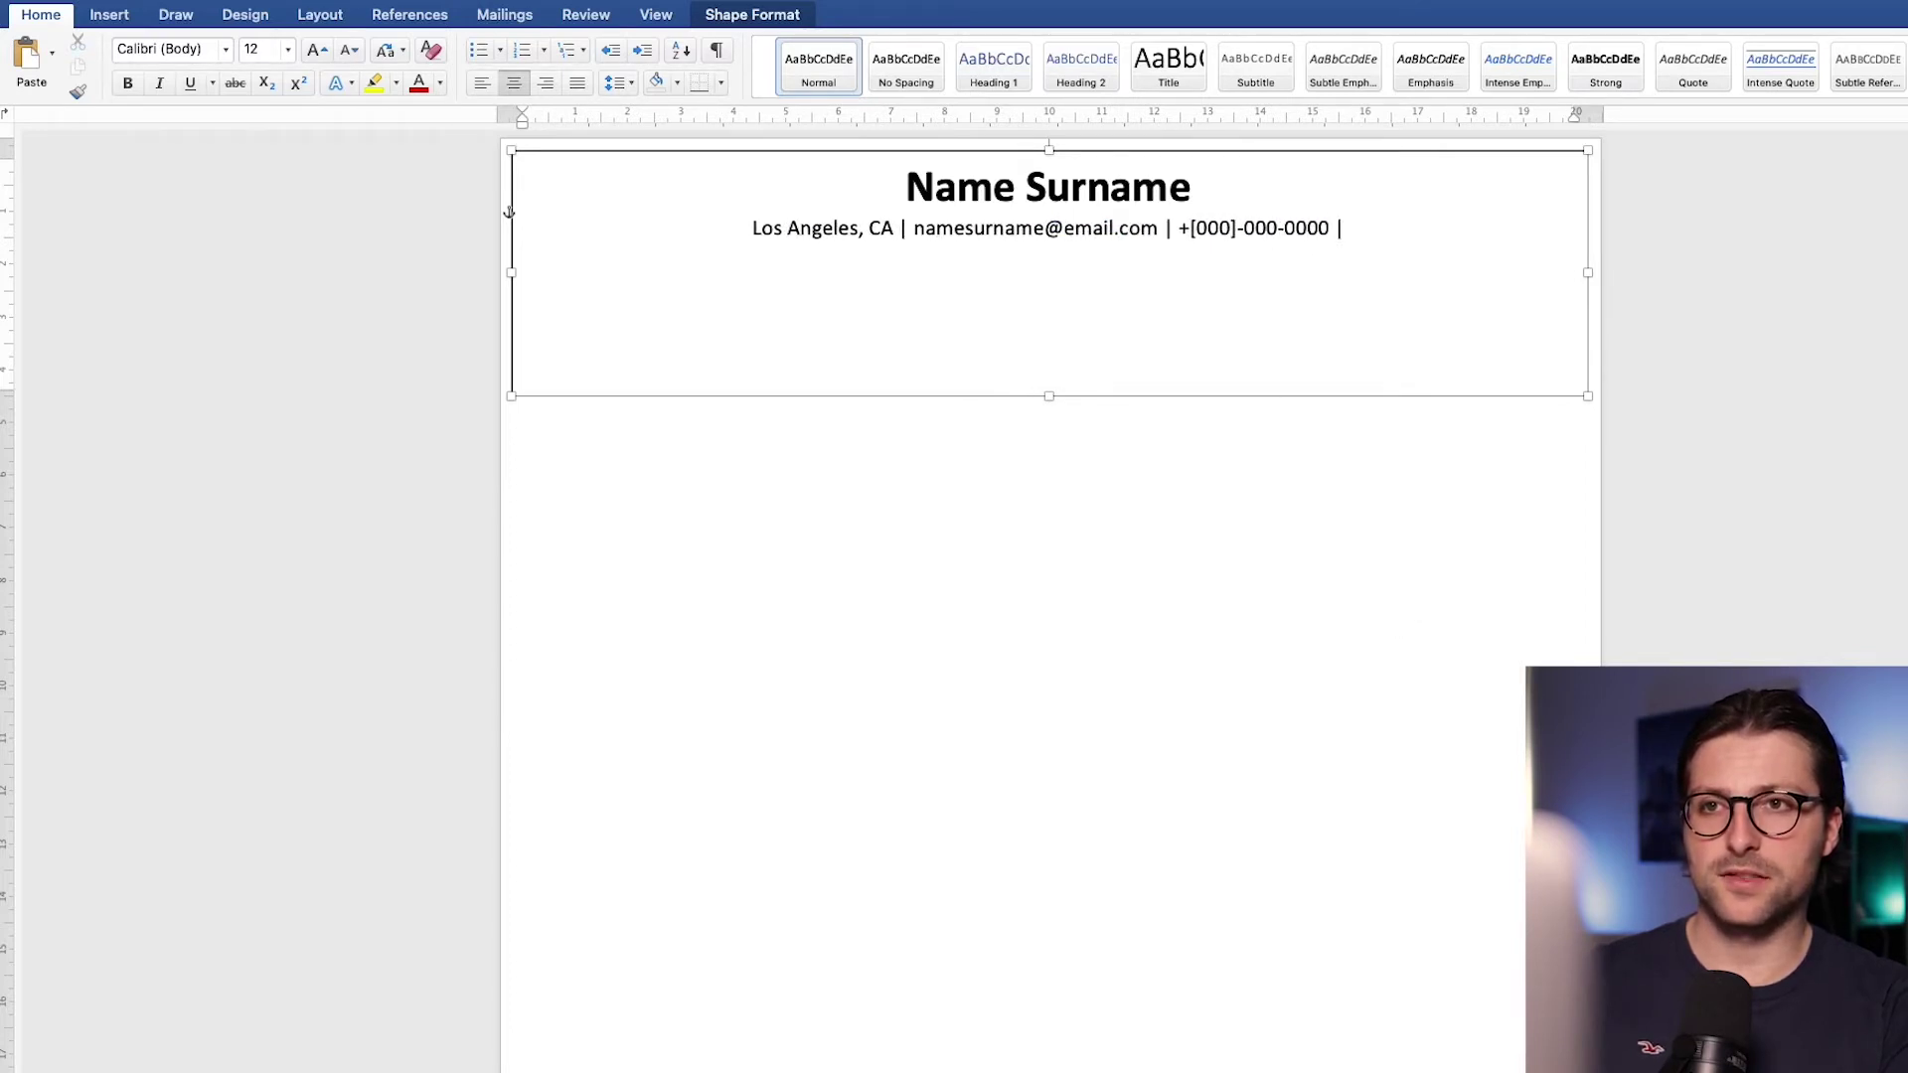
{"action": "type", "text": " linkedin.com/username"}
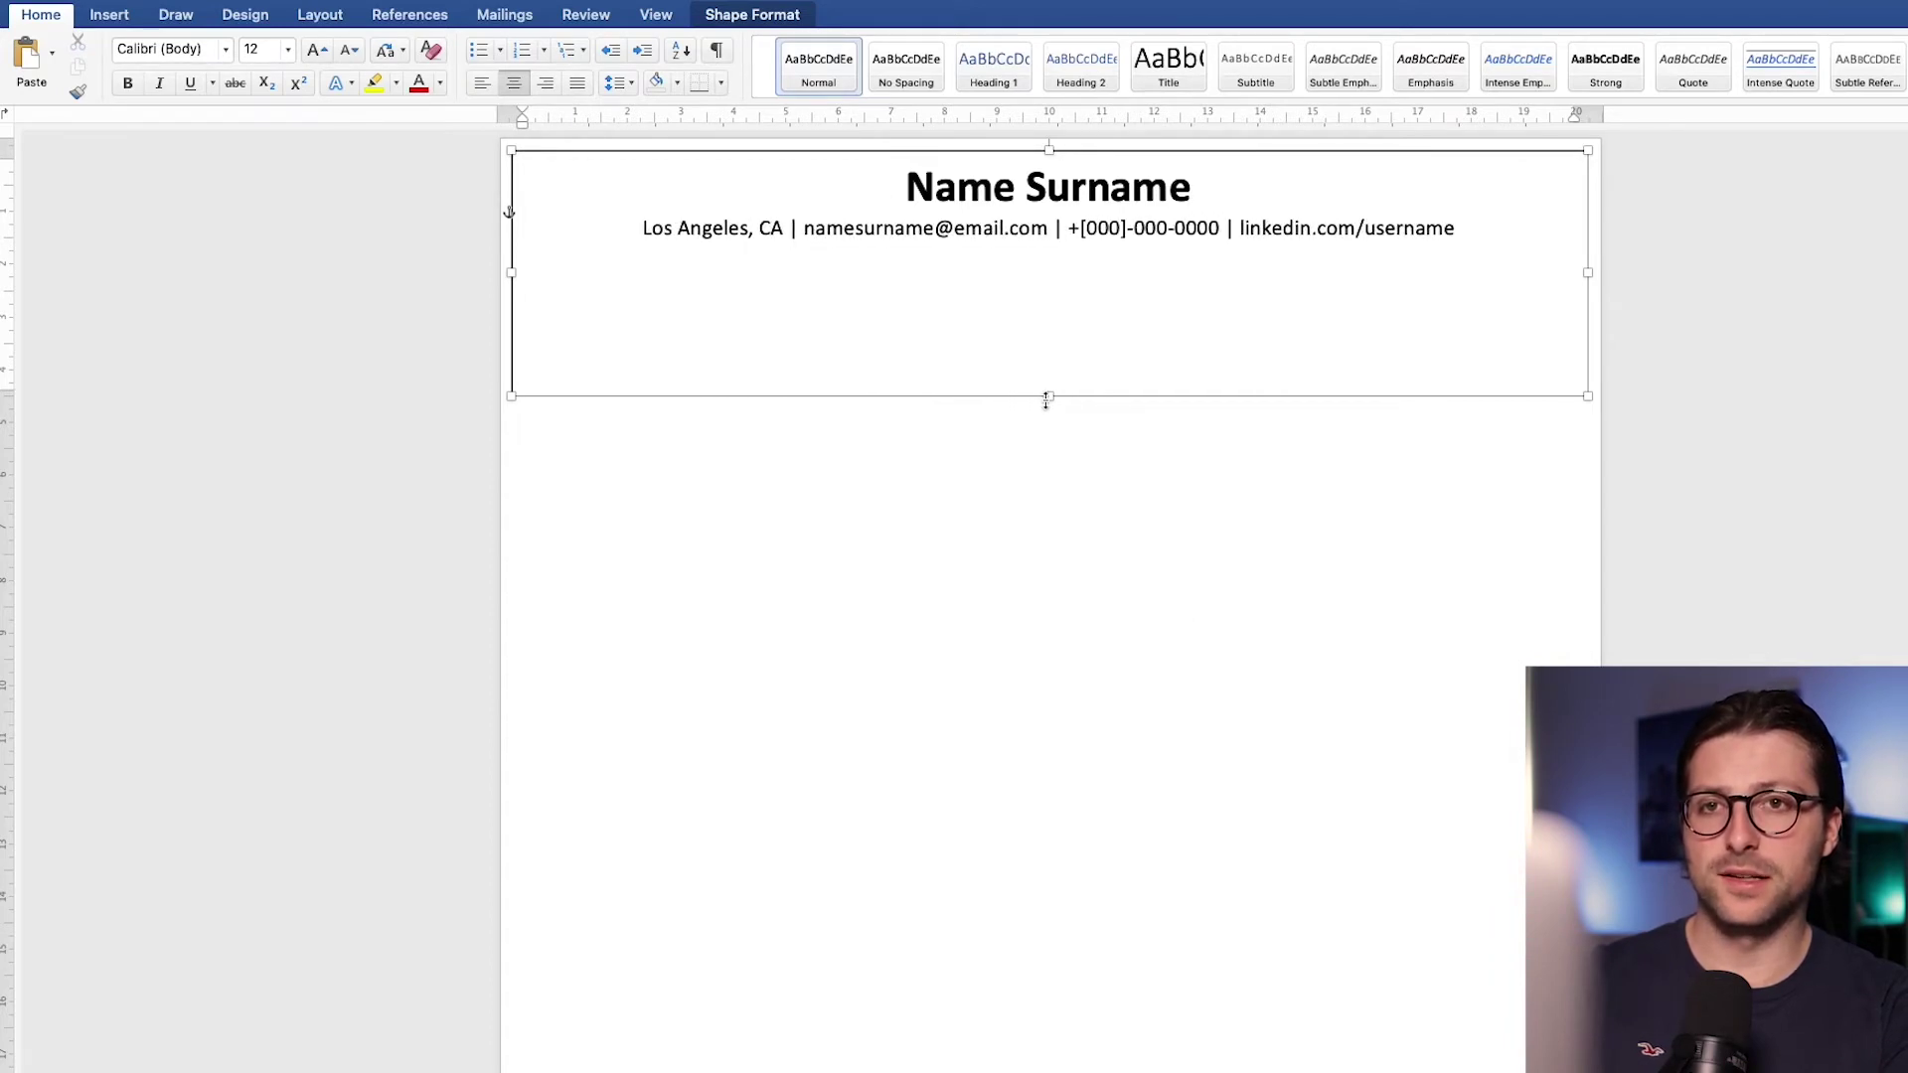
Step: Reduce the header text box's height to fit its two lines of text
{"action": "left_click_drag", "start_coordinate": [1046, 399], "coordinate": [1043, 264]}
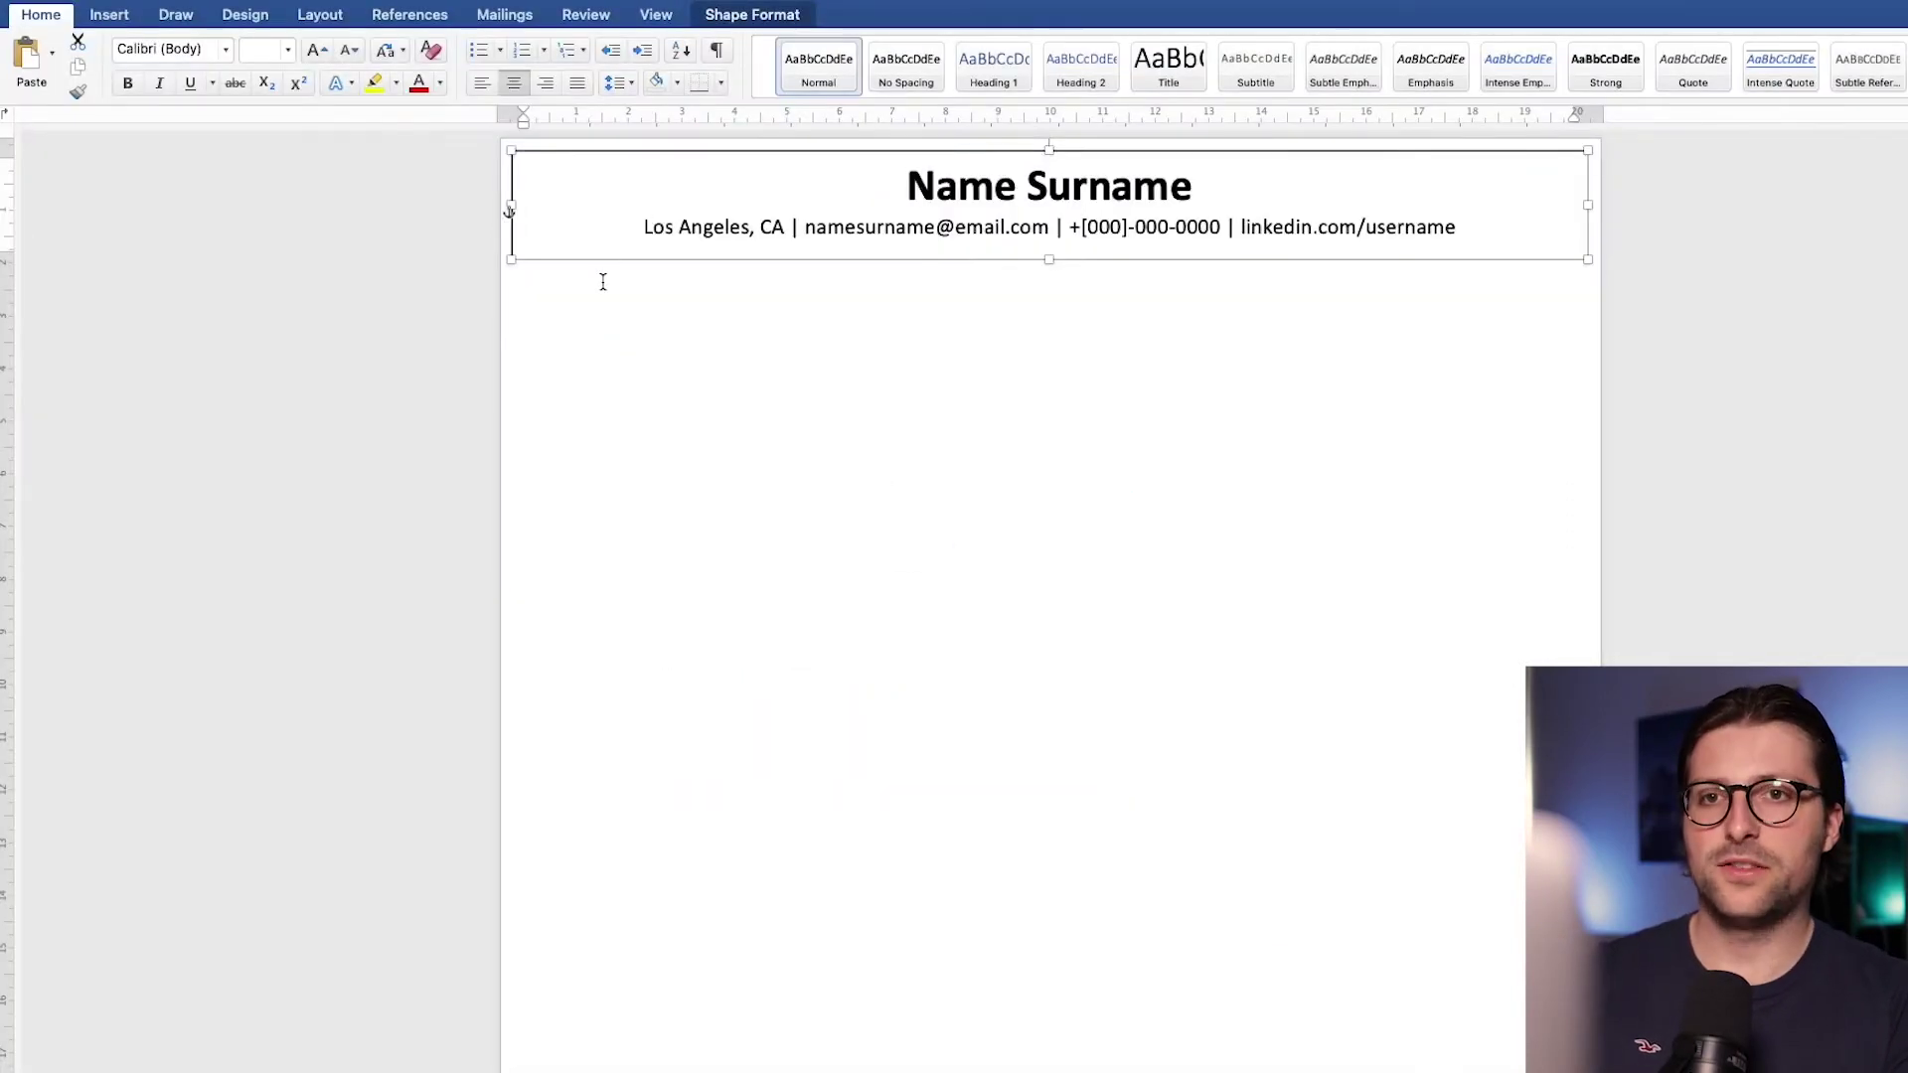
{"action": "scroll", "coordinate": [600, 281], "scroll_direction": "up", "scroll_amount": 1}
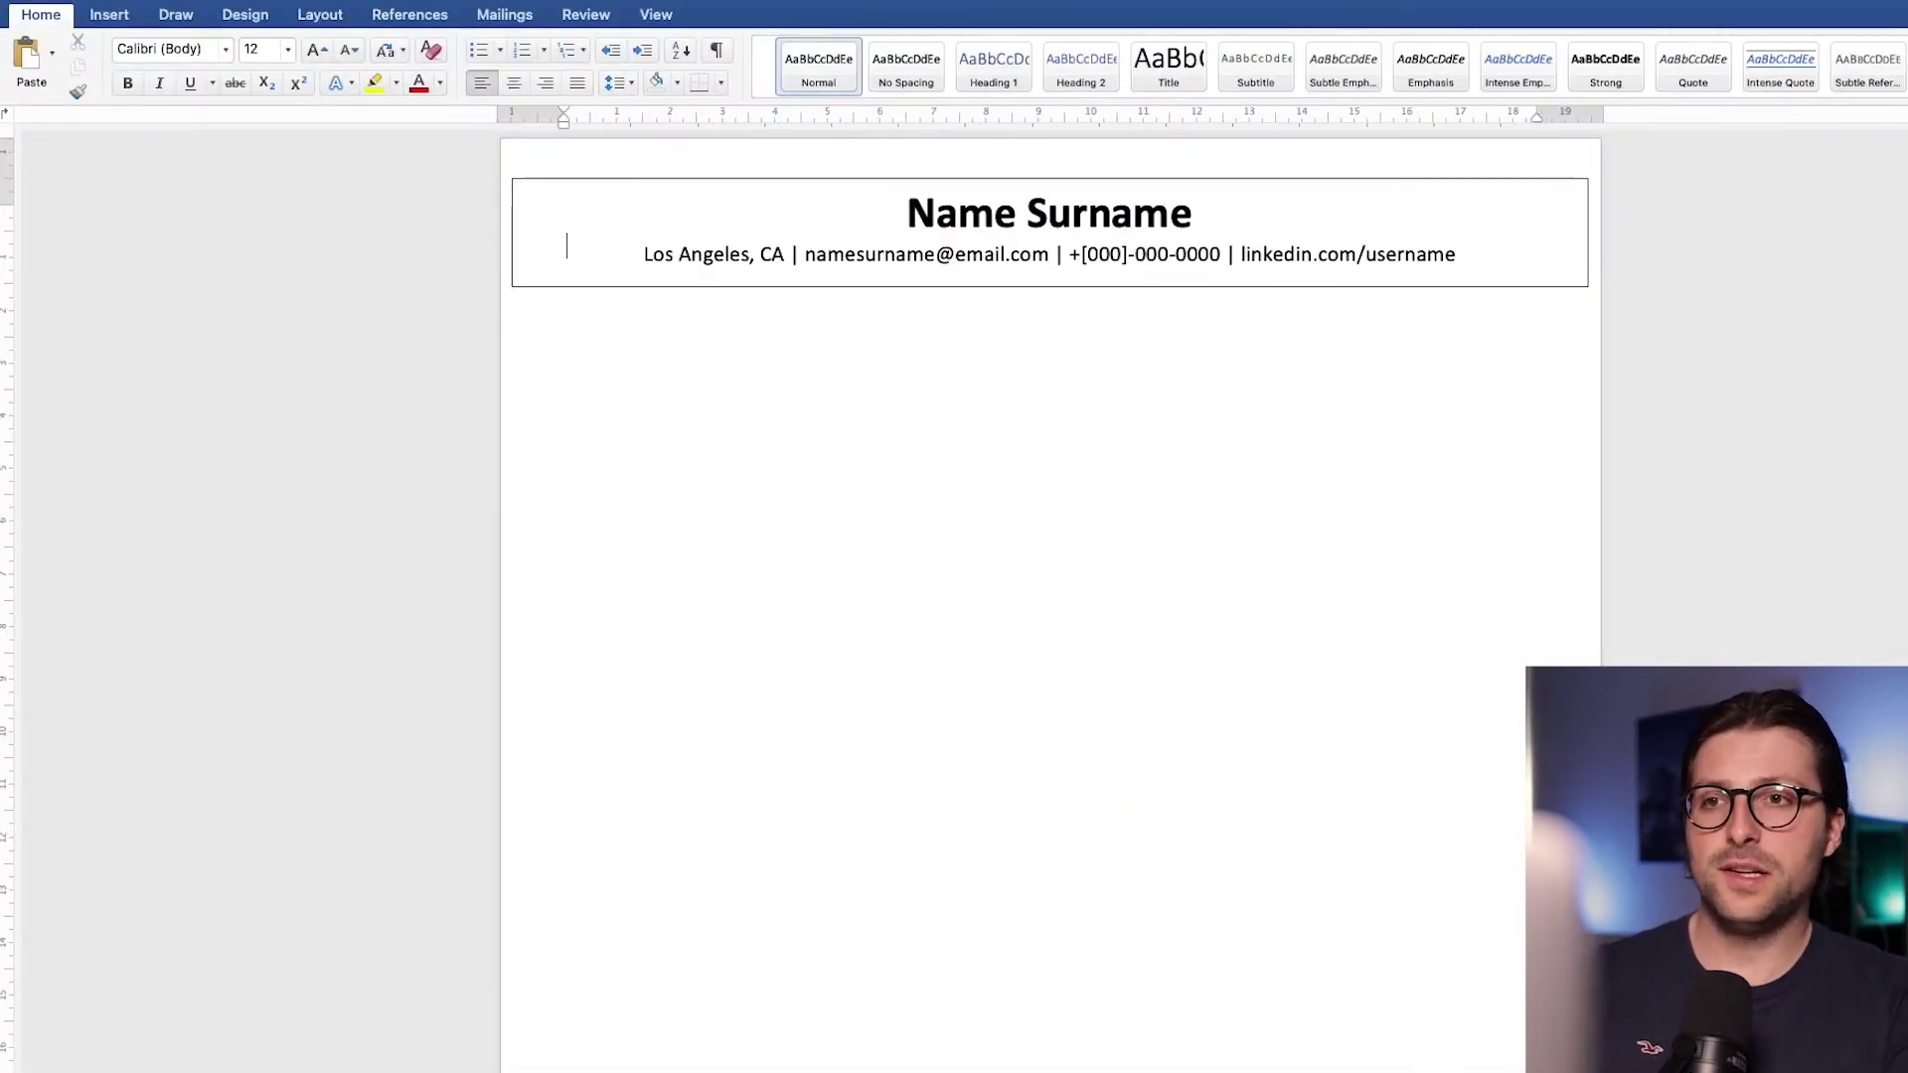
{"action": "scroll", "coordinate": [1049, 497], "scroll_direction": "down", "scroll_amount": 1}
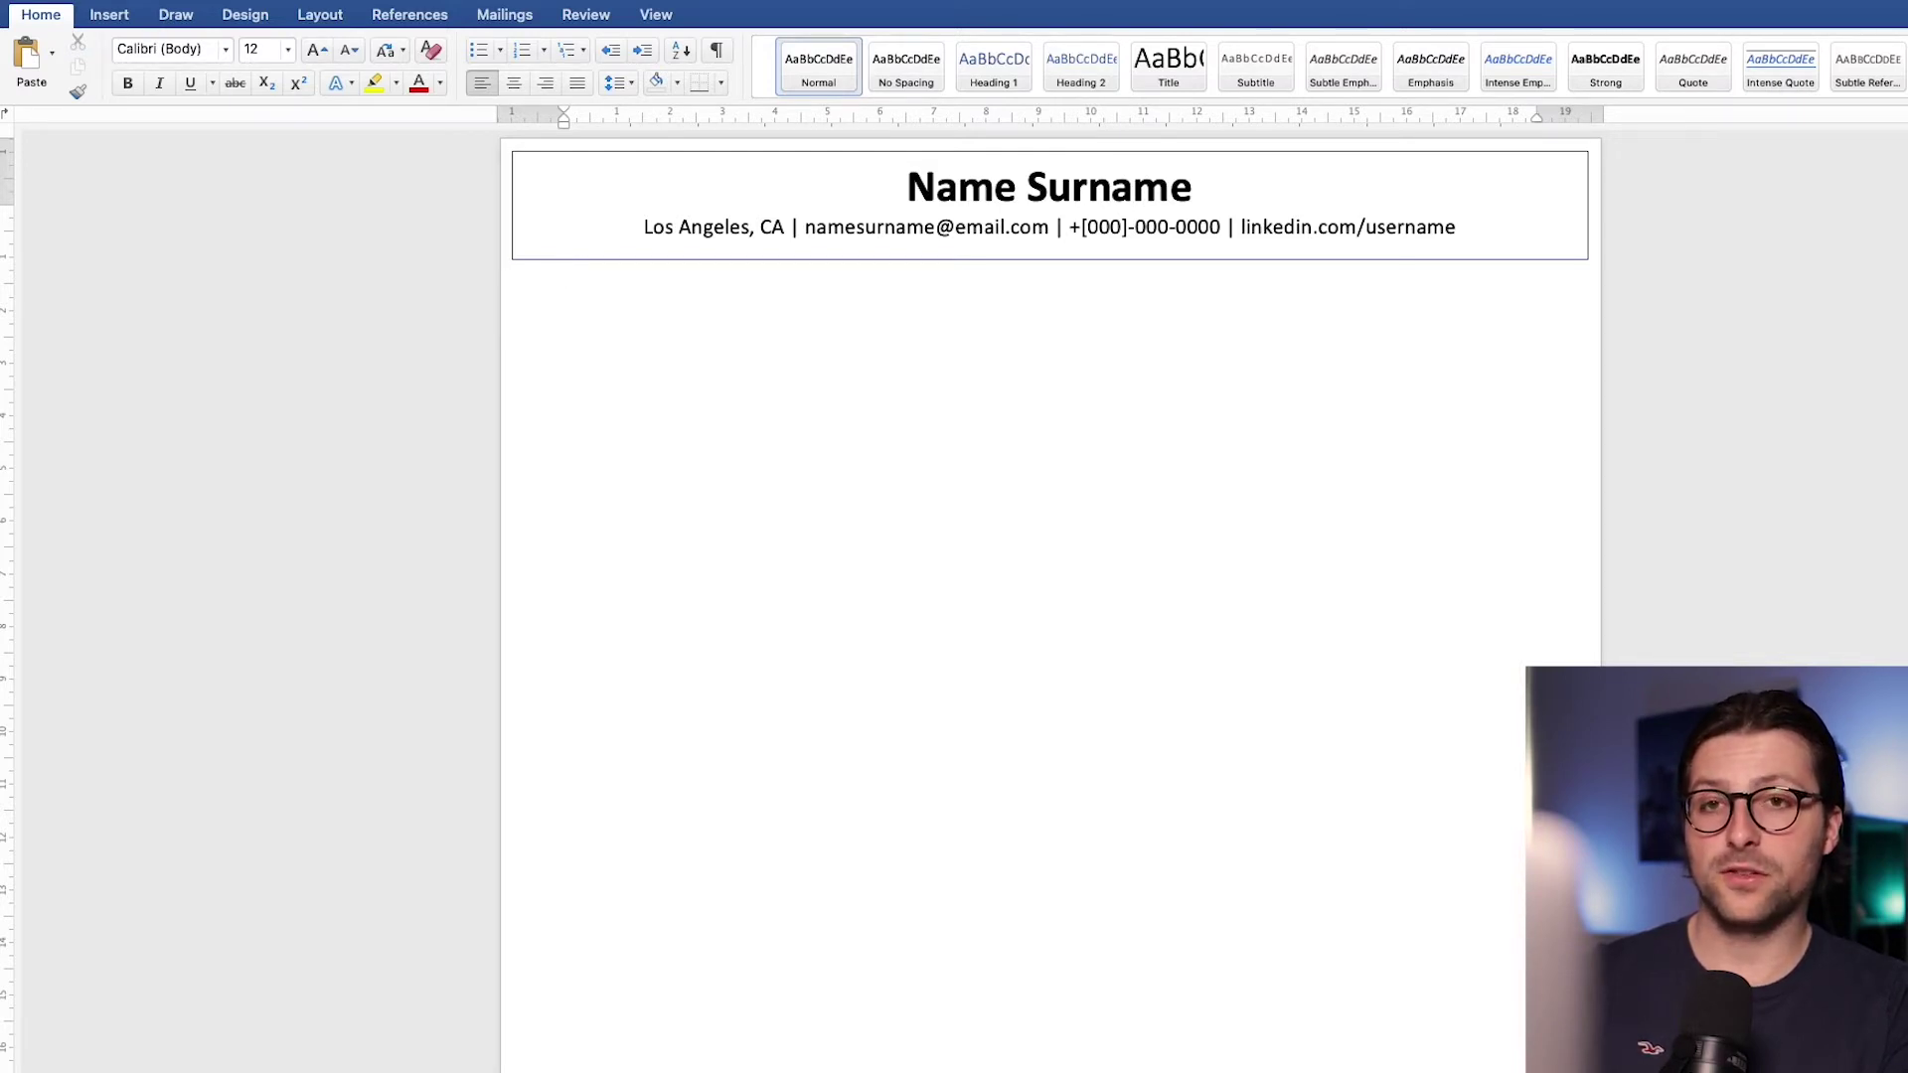
Step: Enter the section headings SUMMARY, SKILLS, EXPERIENCE, EDUCATION and INTERESTS on separate lines below the header
{"action": "type", "text": "SUMMARY"}
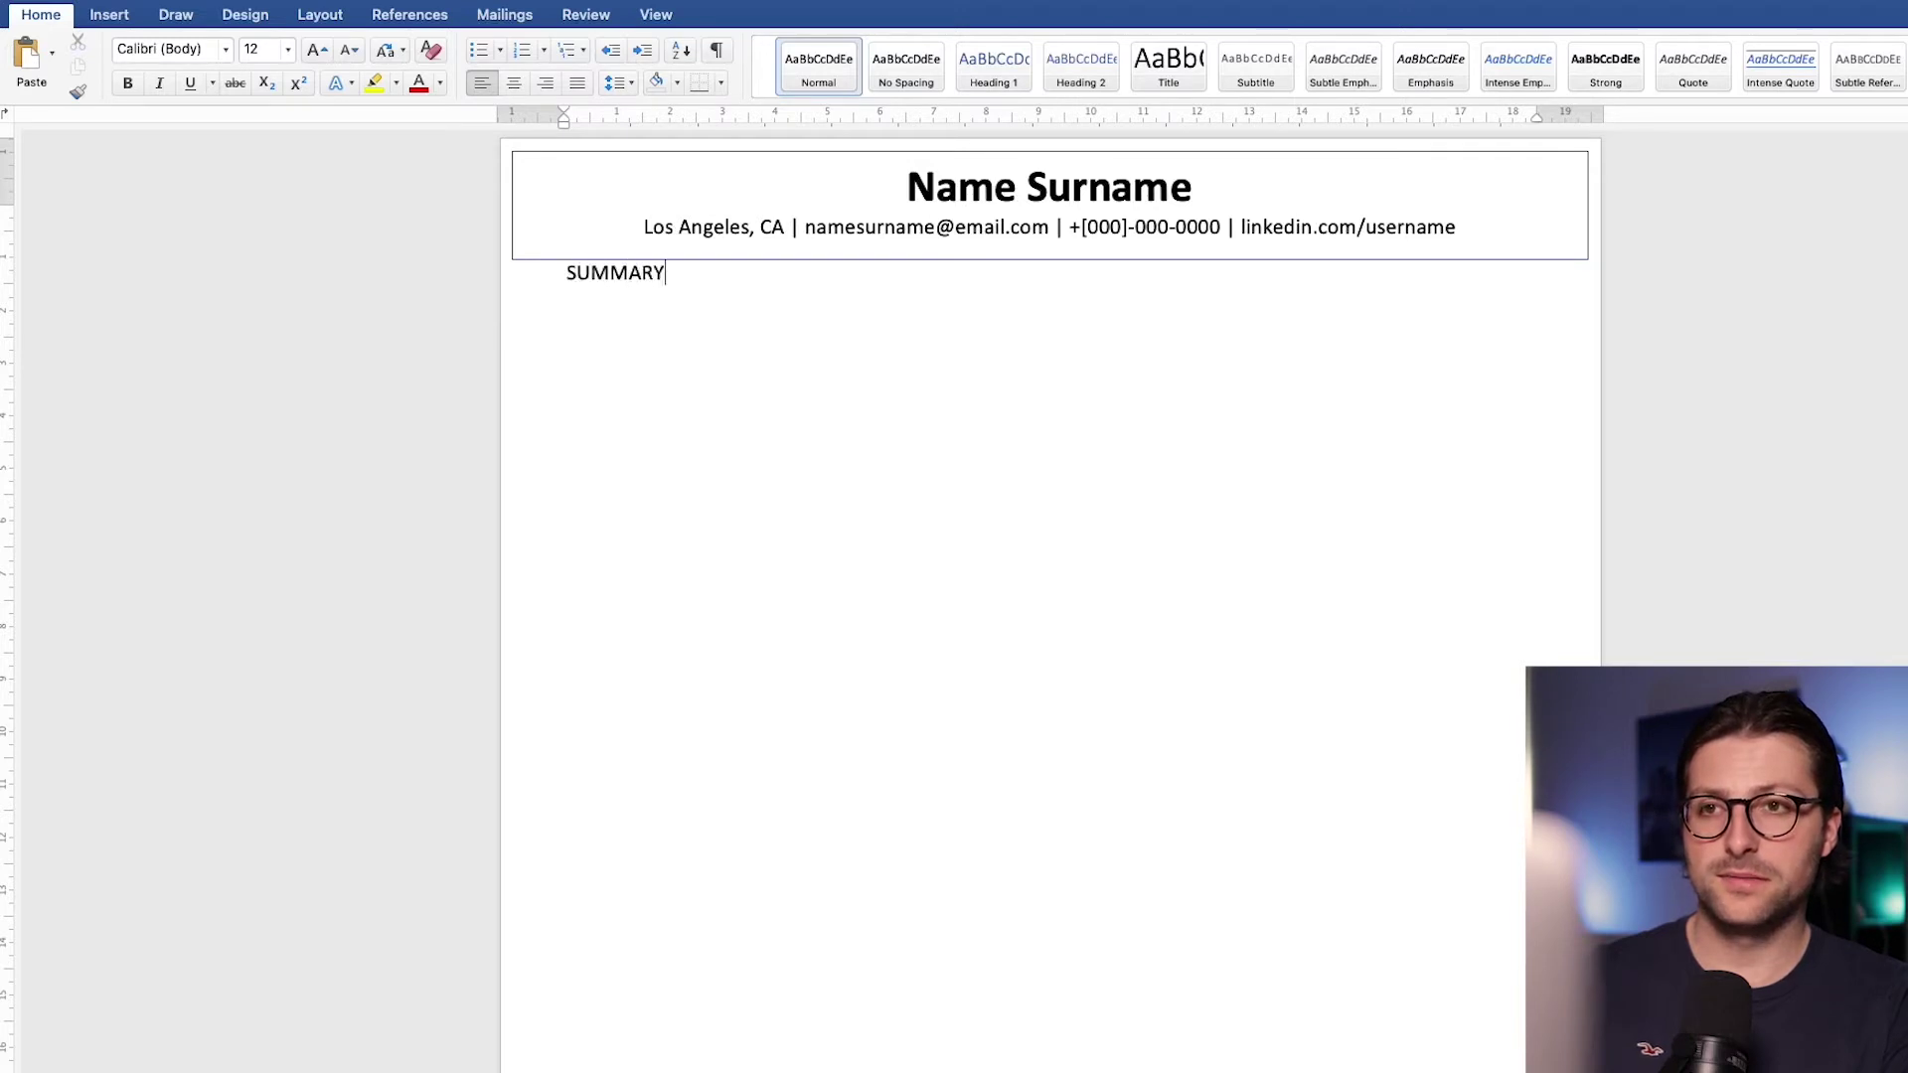
{"action": "key", "text": "Return"}
{"action": "type", "text": "SKILLS"}
{"action": "key", "text": "Return"}
{"action": "type", "text": "EXPERIENCE"}
{"action": "key", "text": "Return"}
{"action": "type", "text": "EDUCATION"}
{"action": "key", "text": "Return"}
{"action": "type", "text": "INTERESTS"}
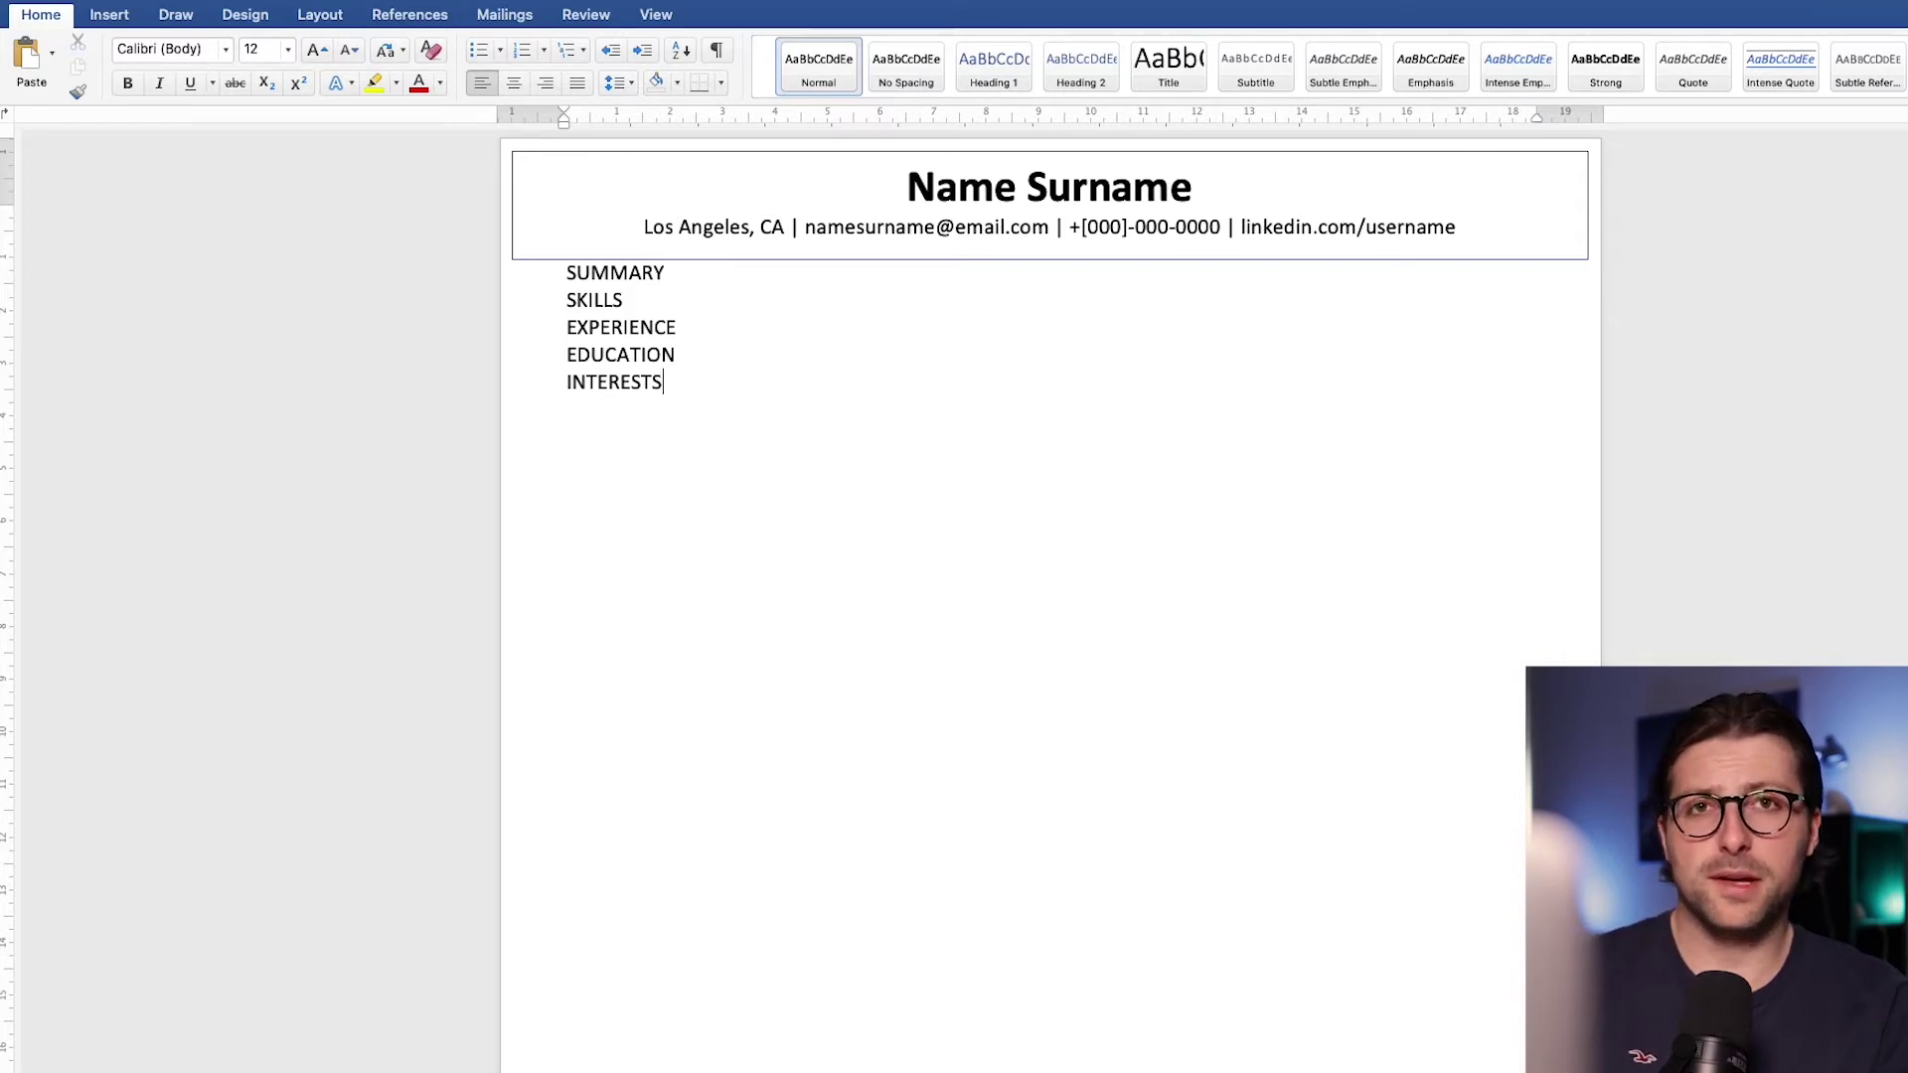
Step: Insert two blank lines after each of the SUMMARY, SKILLS, EXPERIENCE and EDUCATION headings
{"action": "left_click", "coordinate": [664, 272]}
{"action": "key", "text": "Return"}
{"action": "key", "text": "Return"}
{"action": "key", "text": "Down"}
{"action": "key", "text": "End"}
{"action": "key", "text": "Return"}
{"action": "key", "text": "Return"}
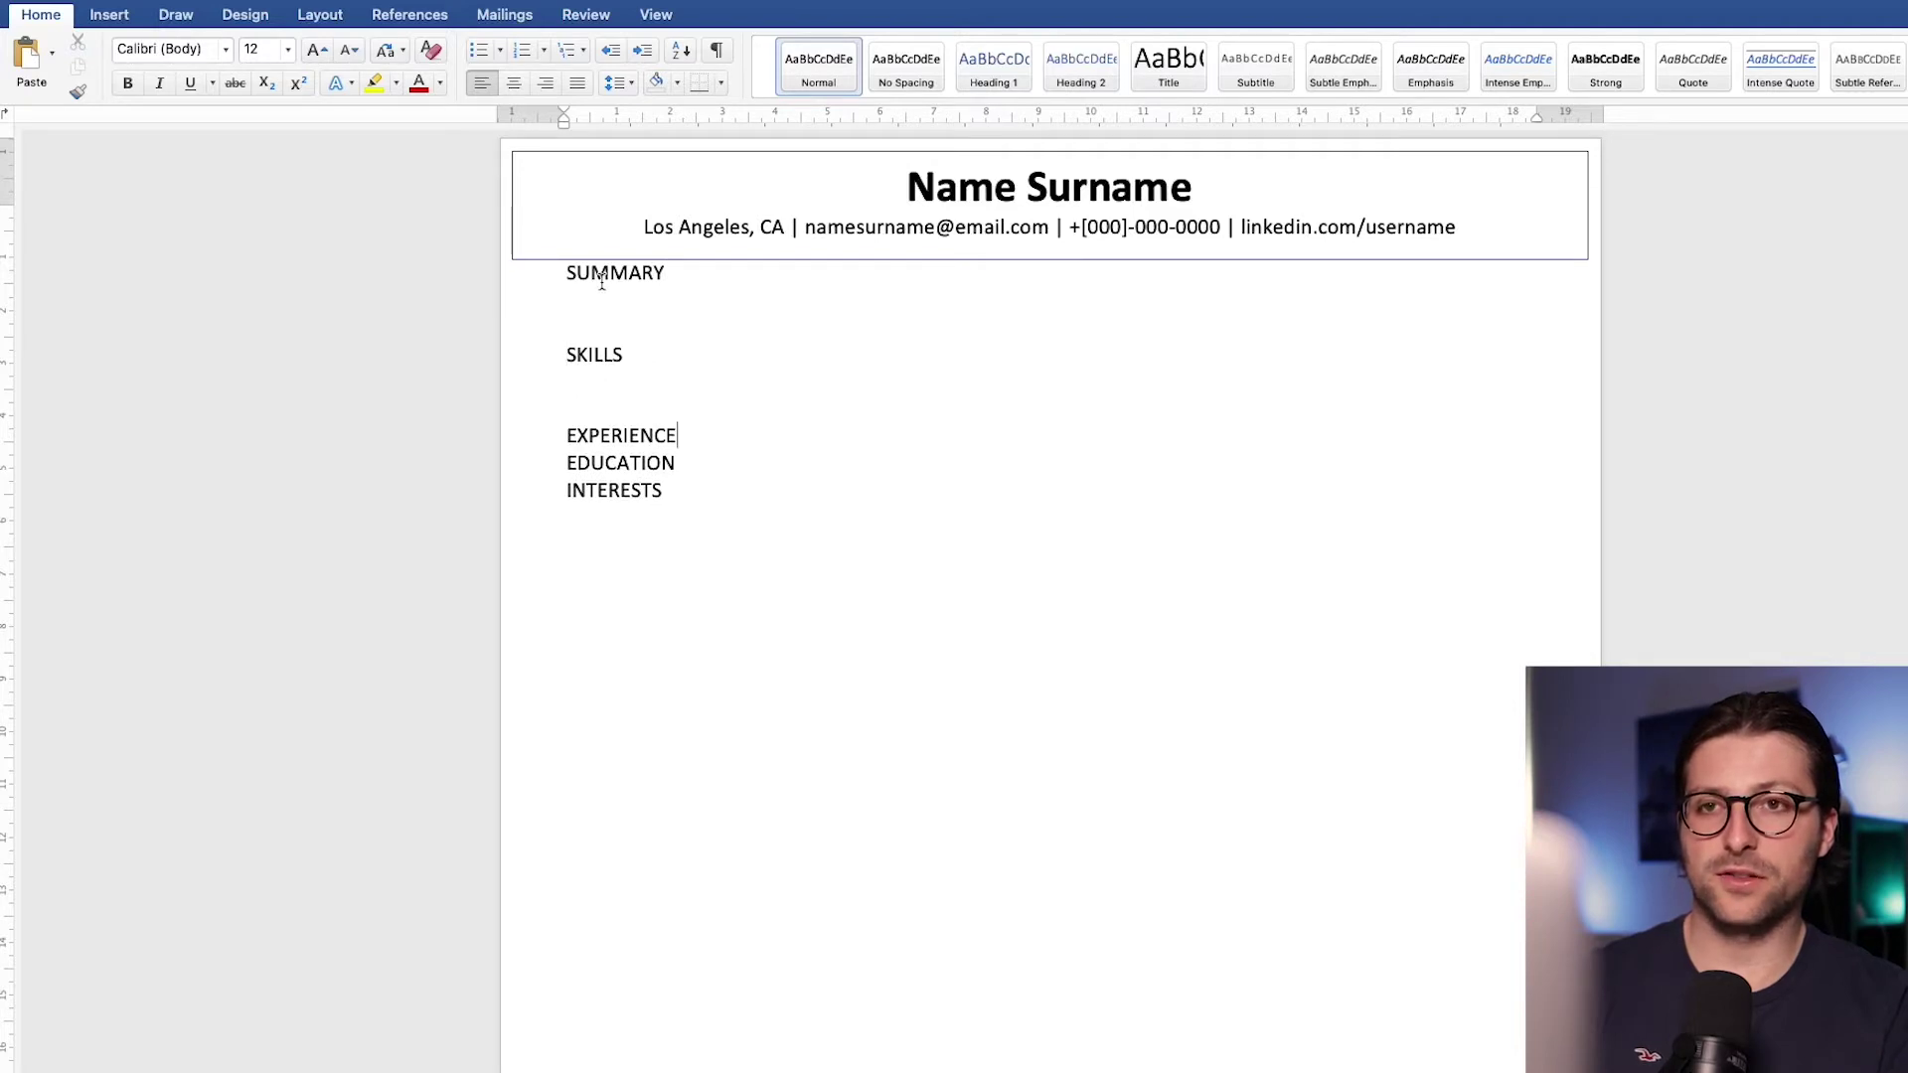
{"action": "key", "text": "End"}
{"action": "key", "text": "Return"}
{"action": "key", "text": "Return"}
{"action": "key", "text": "End"}
{"action": "key", "text": "Return"}
{"action": "key", "text": "Return"}
Step: Make the SUMMARY heading bold
{"action": "left_click", "coordinate": [567, 462]}
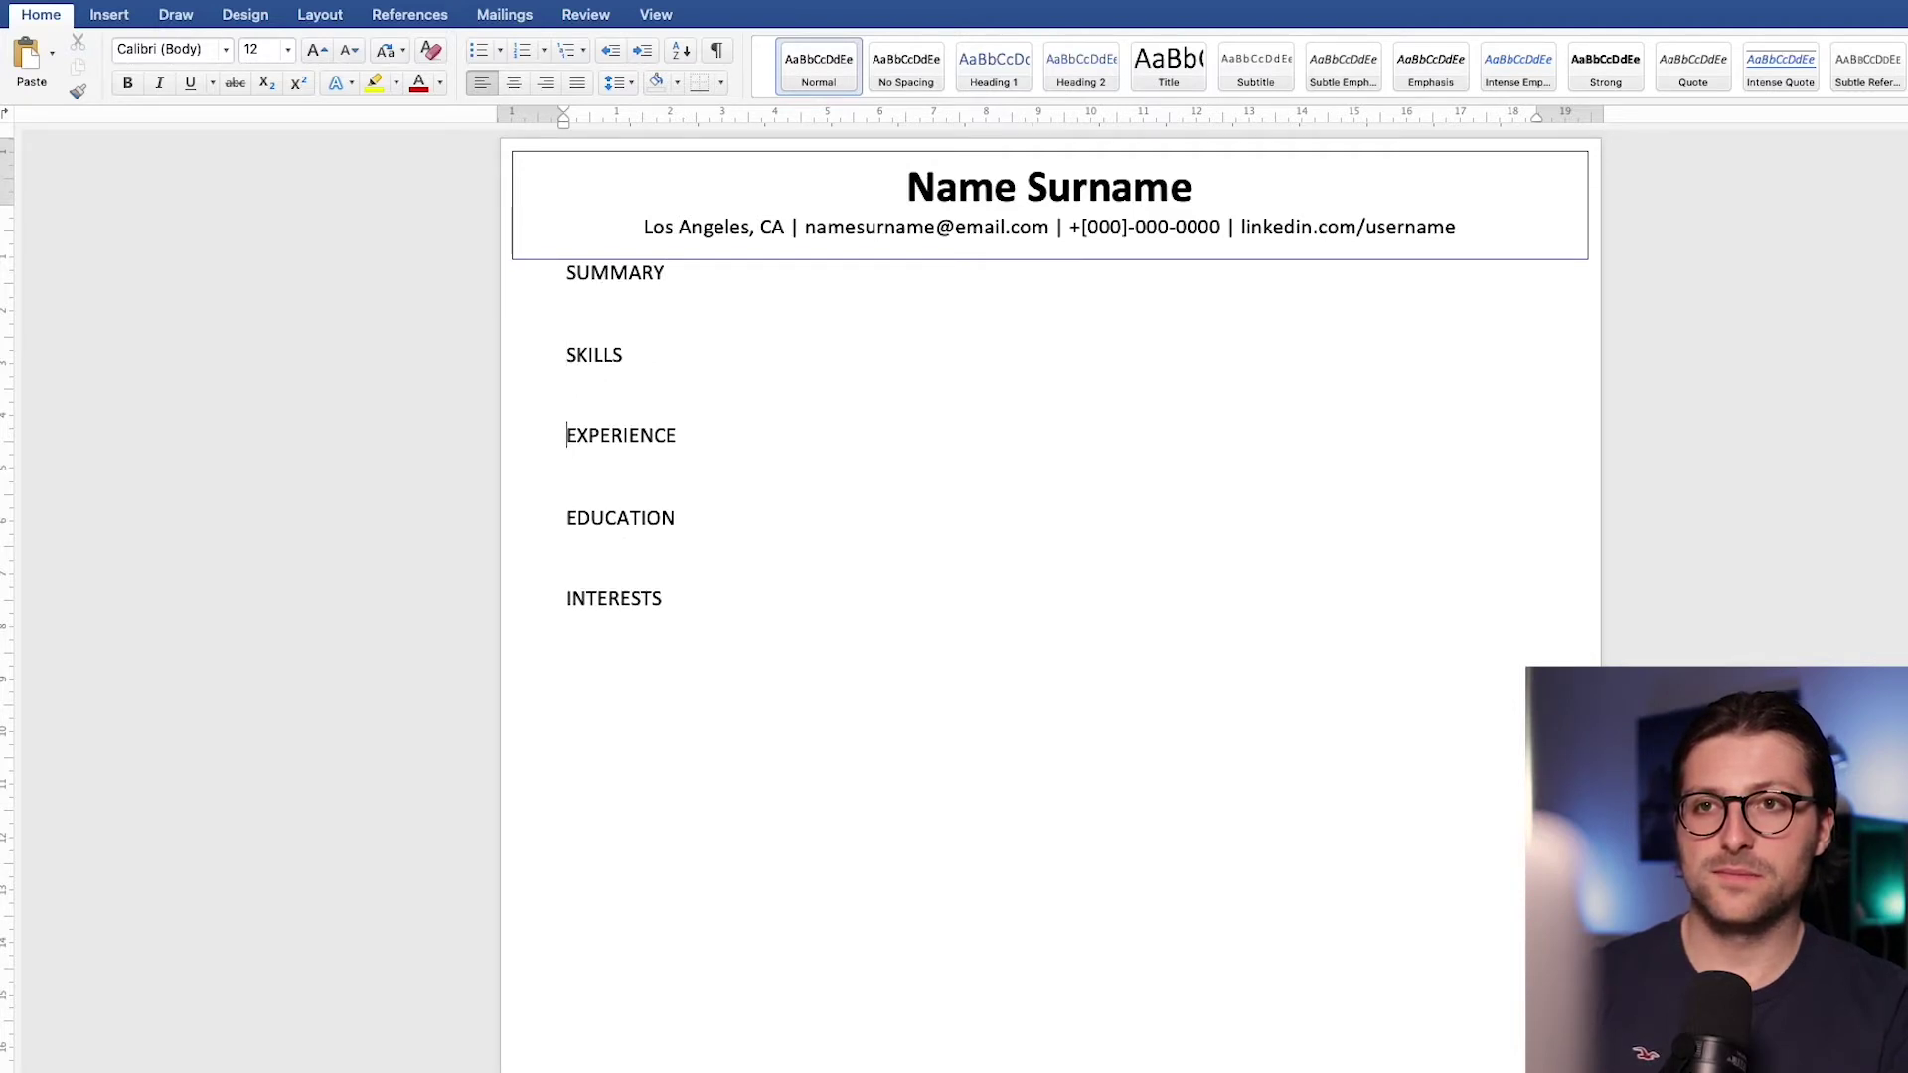
{"action": "key", "text": "shift+End"}
{"action": "key", "text": "super+b"}
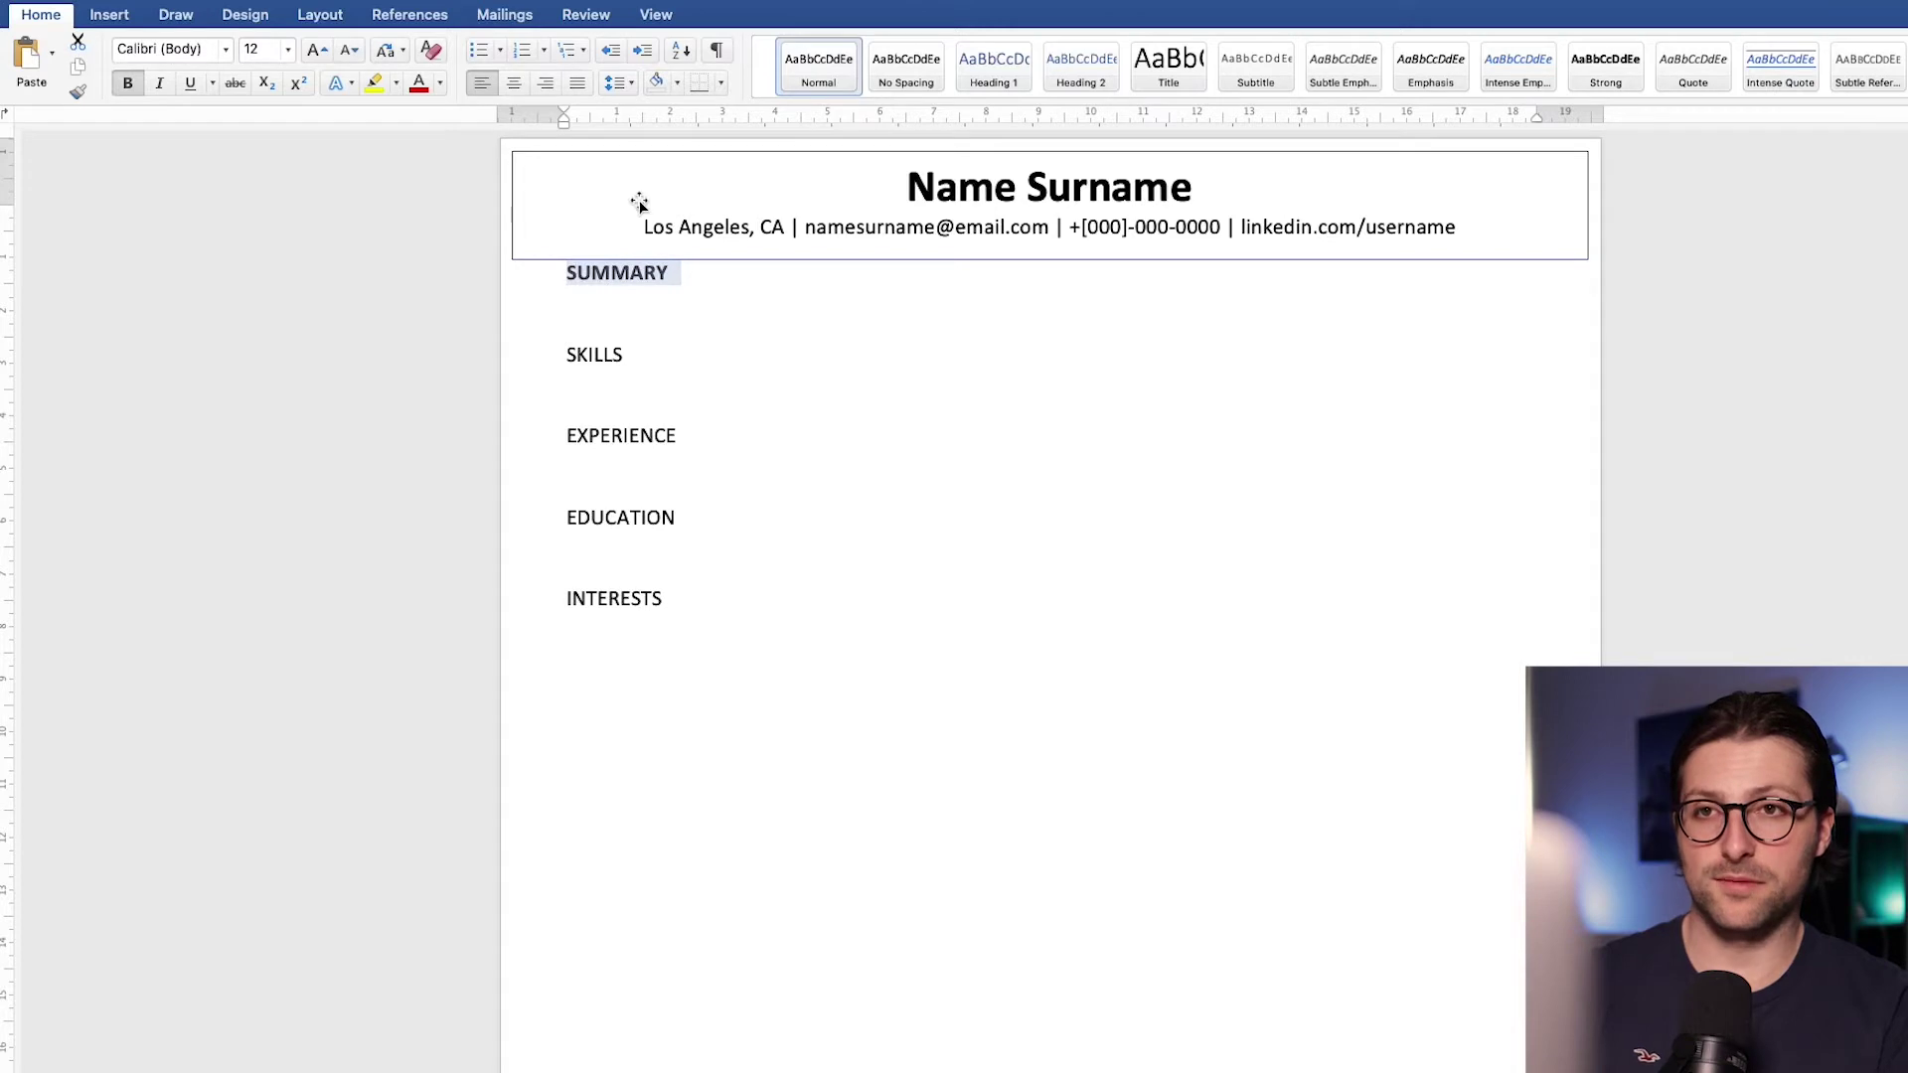
Step: Set the SUMMARY heading's paragraph spacing to 12 pt before and 12 pt after
{"action": "left_click", "coordinate": [634, 86]}
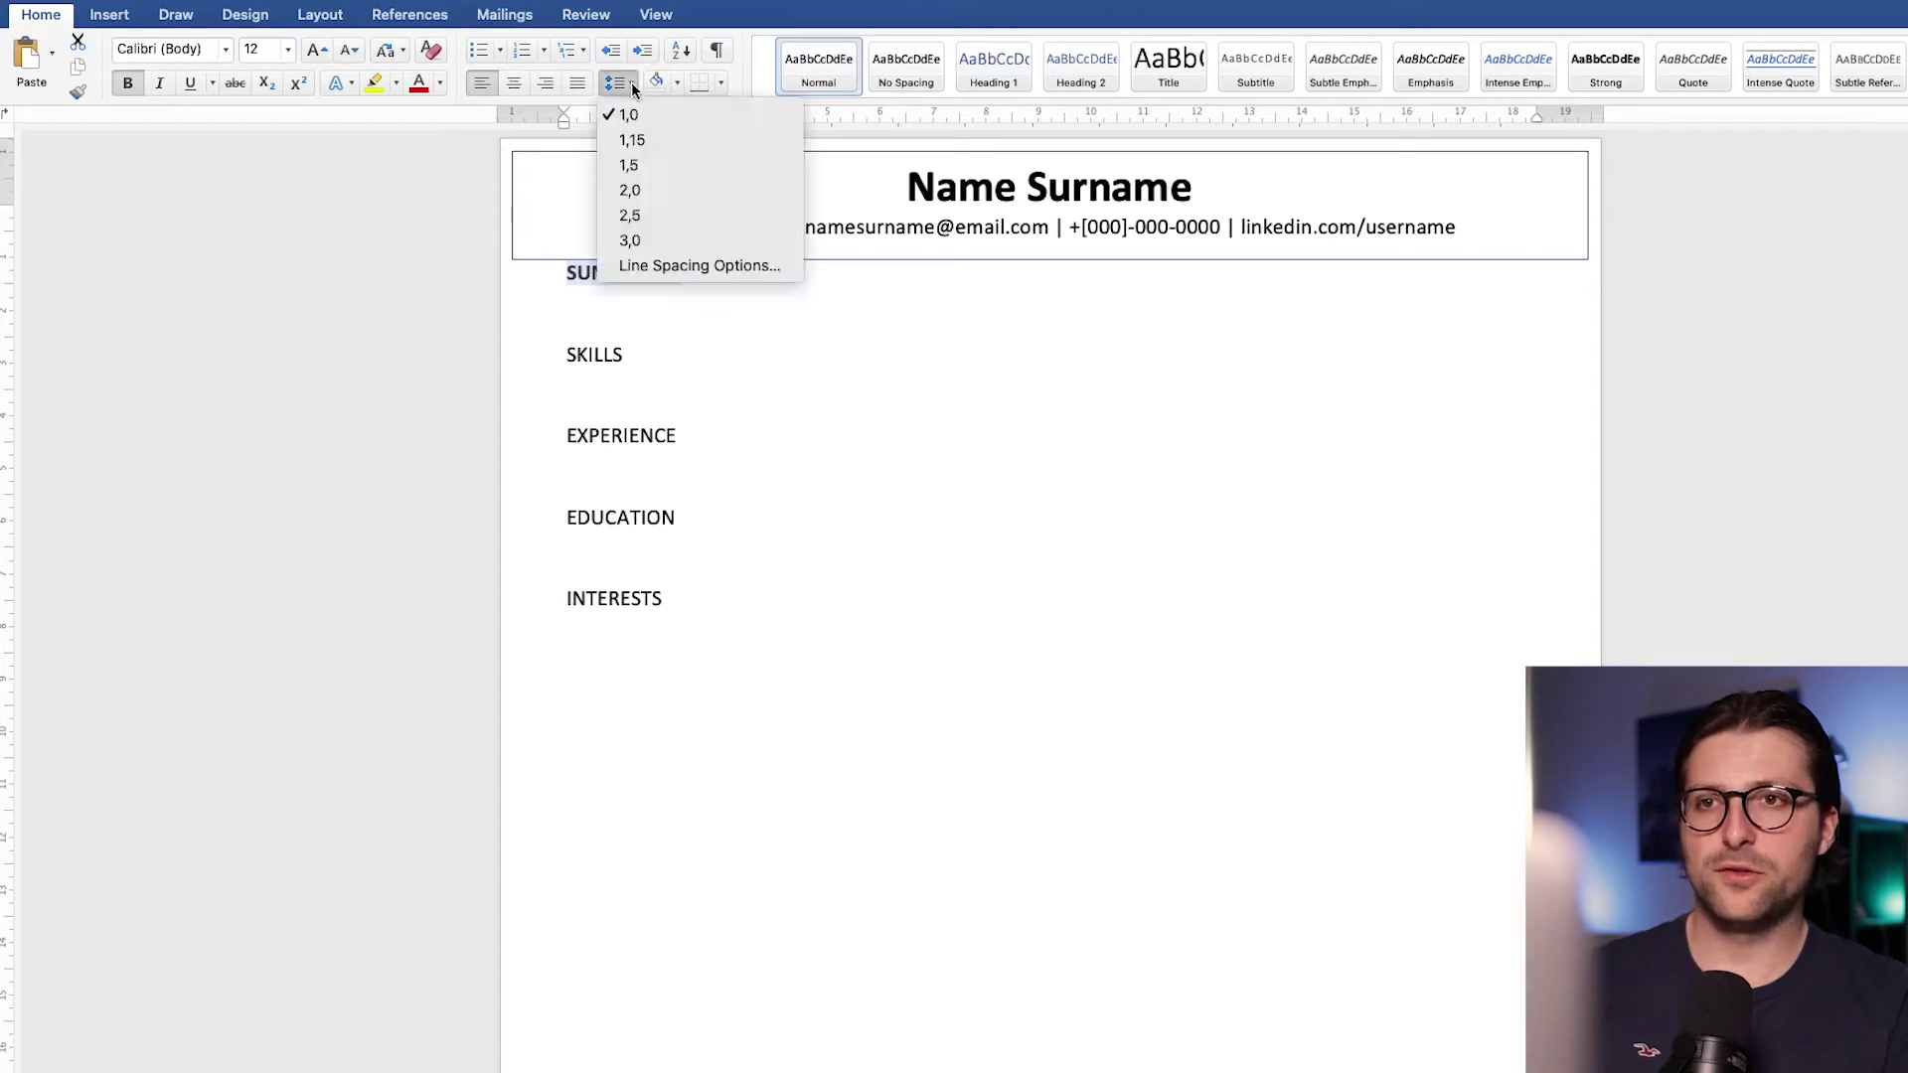
{"action": "left_click", "coordinate": [634, 262]}
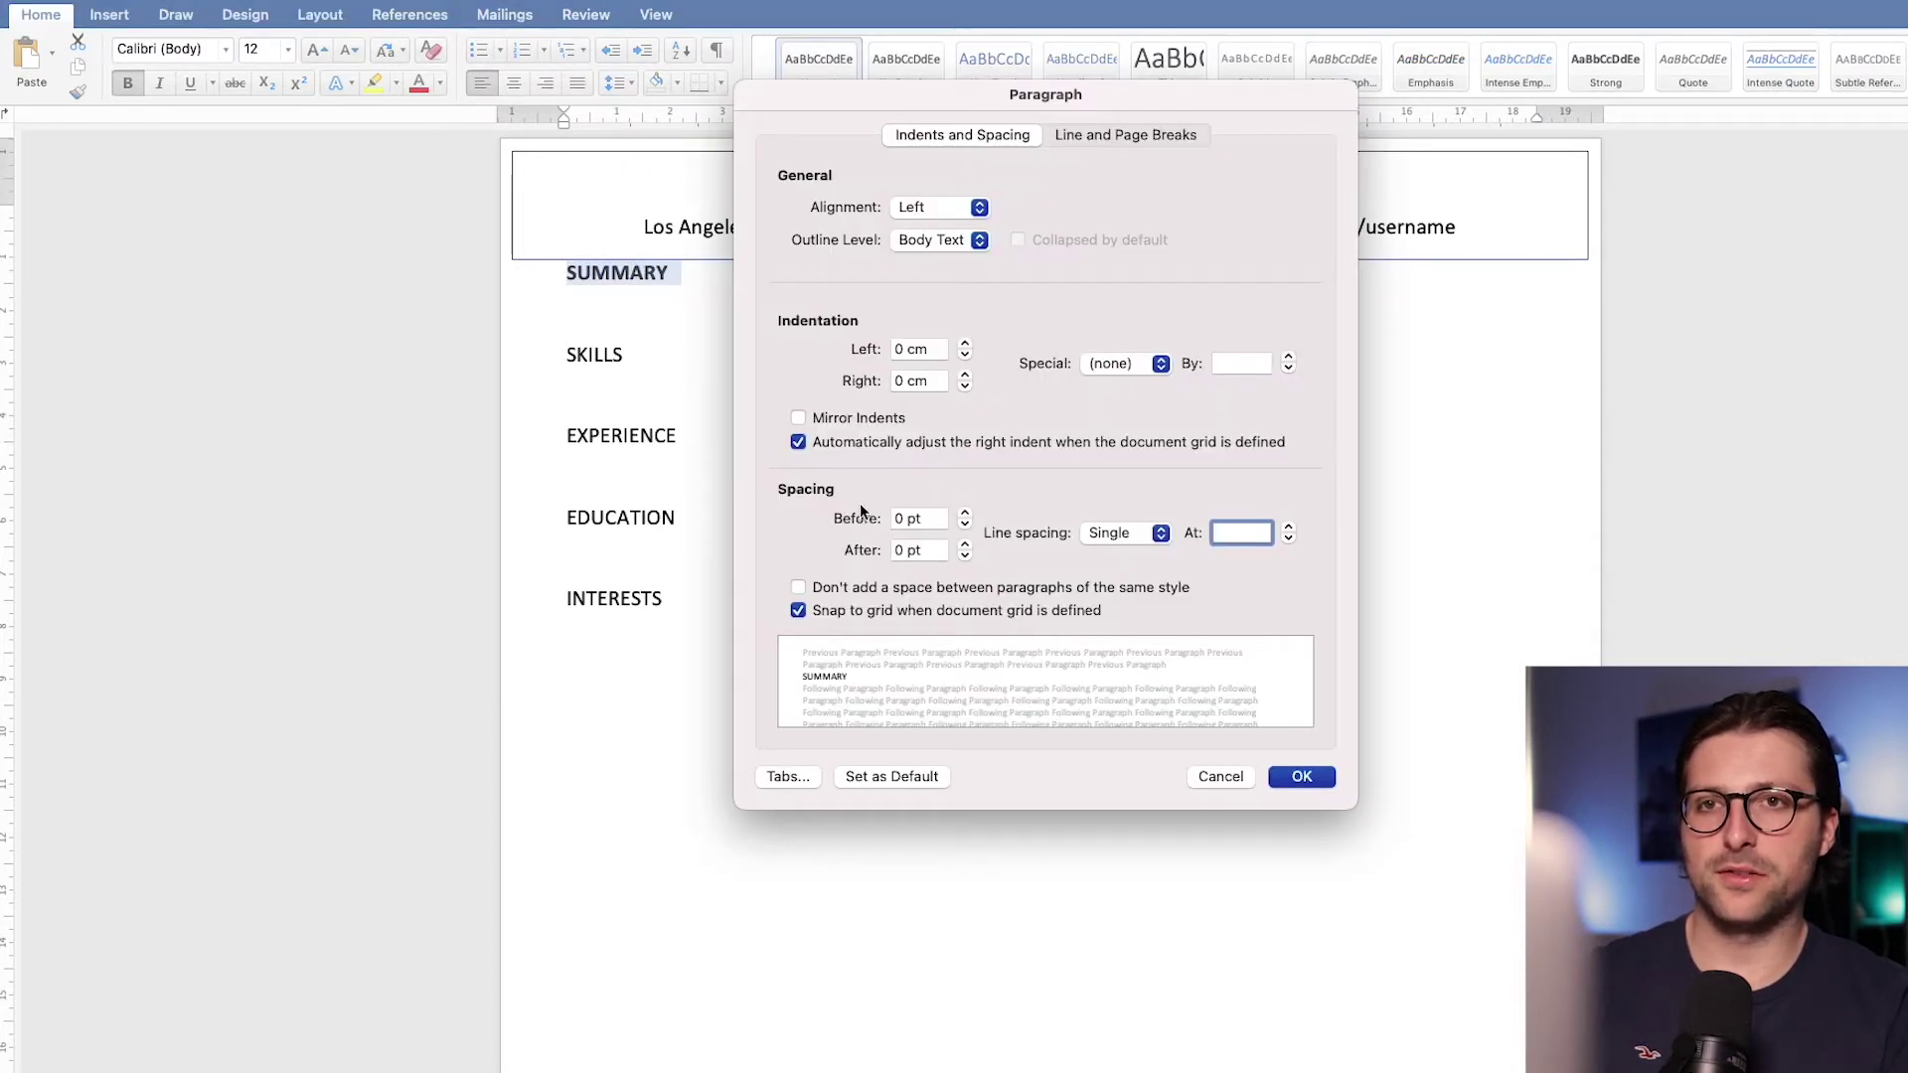
{"action": "left_click", "coordinate": [964, 512]}
{"action": "left_click", "coordinate": [964, 513]}
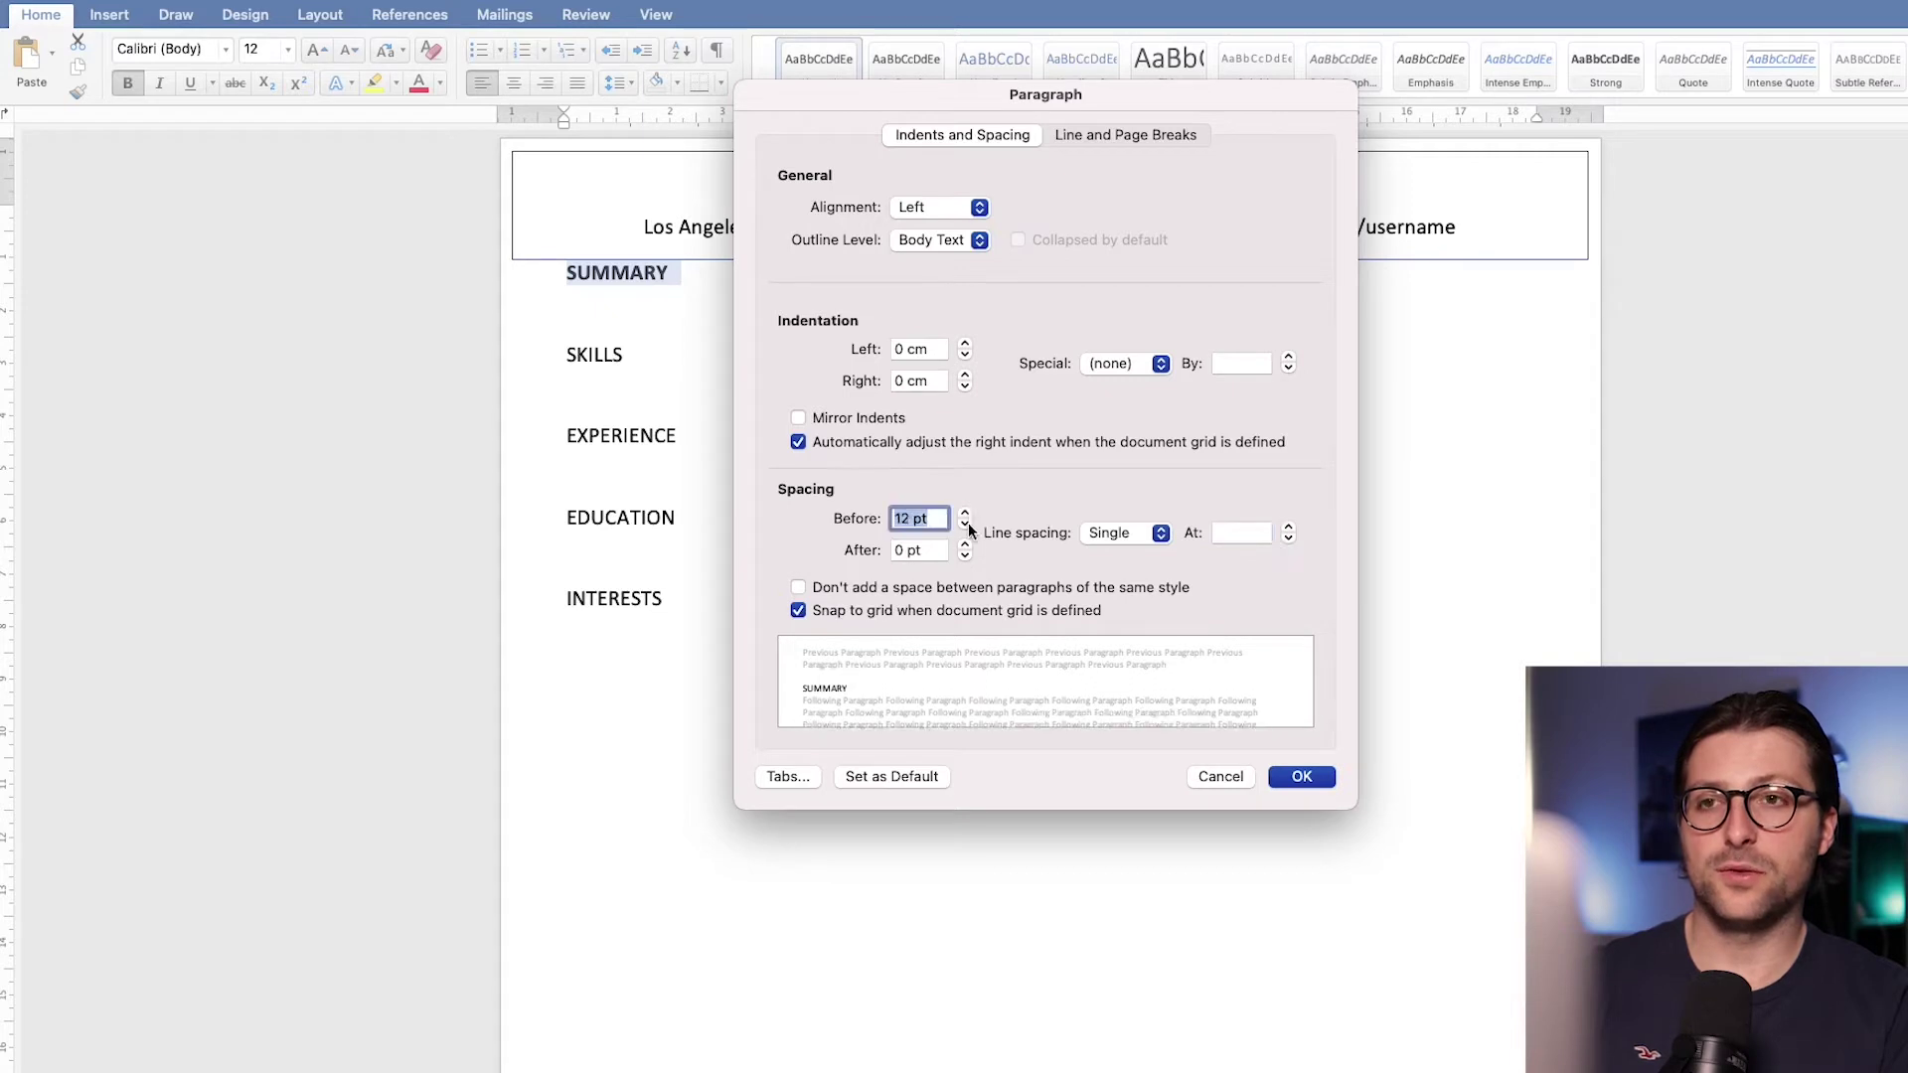
{"action": "left_click", "coordinate": [964, 544]}
{"action": "left_click", "coordinate": [964, 545]}
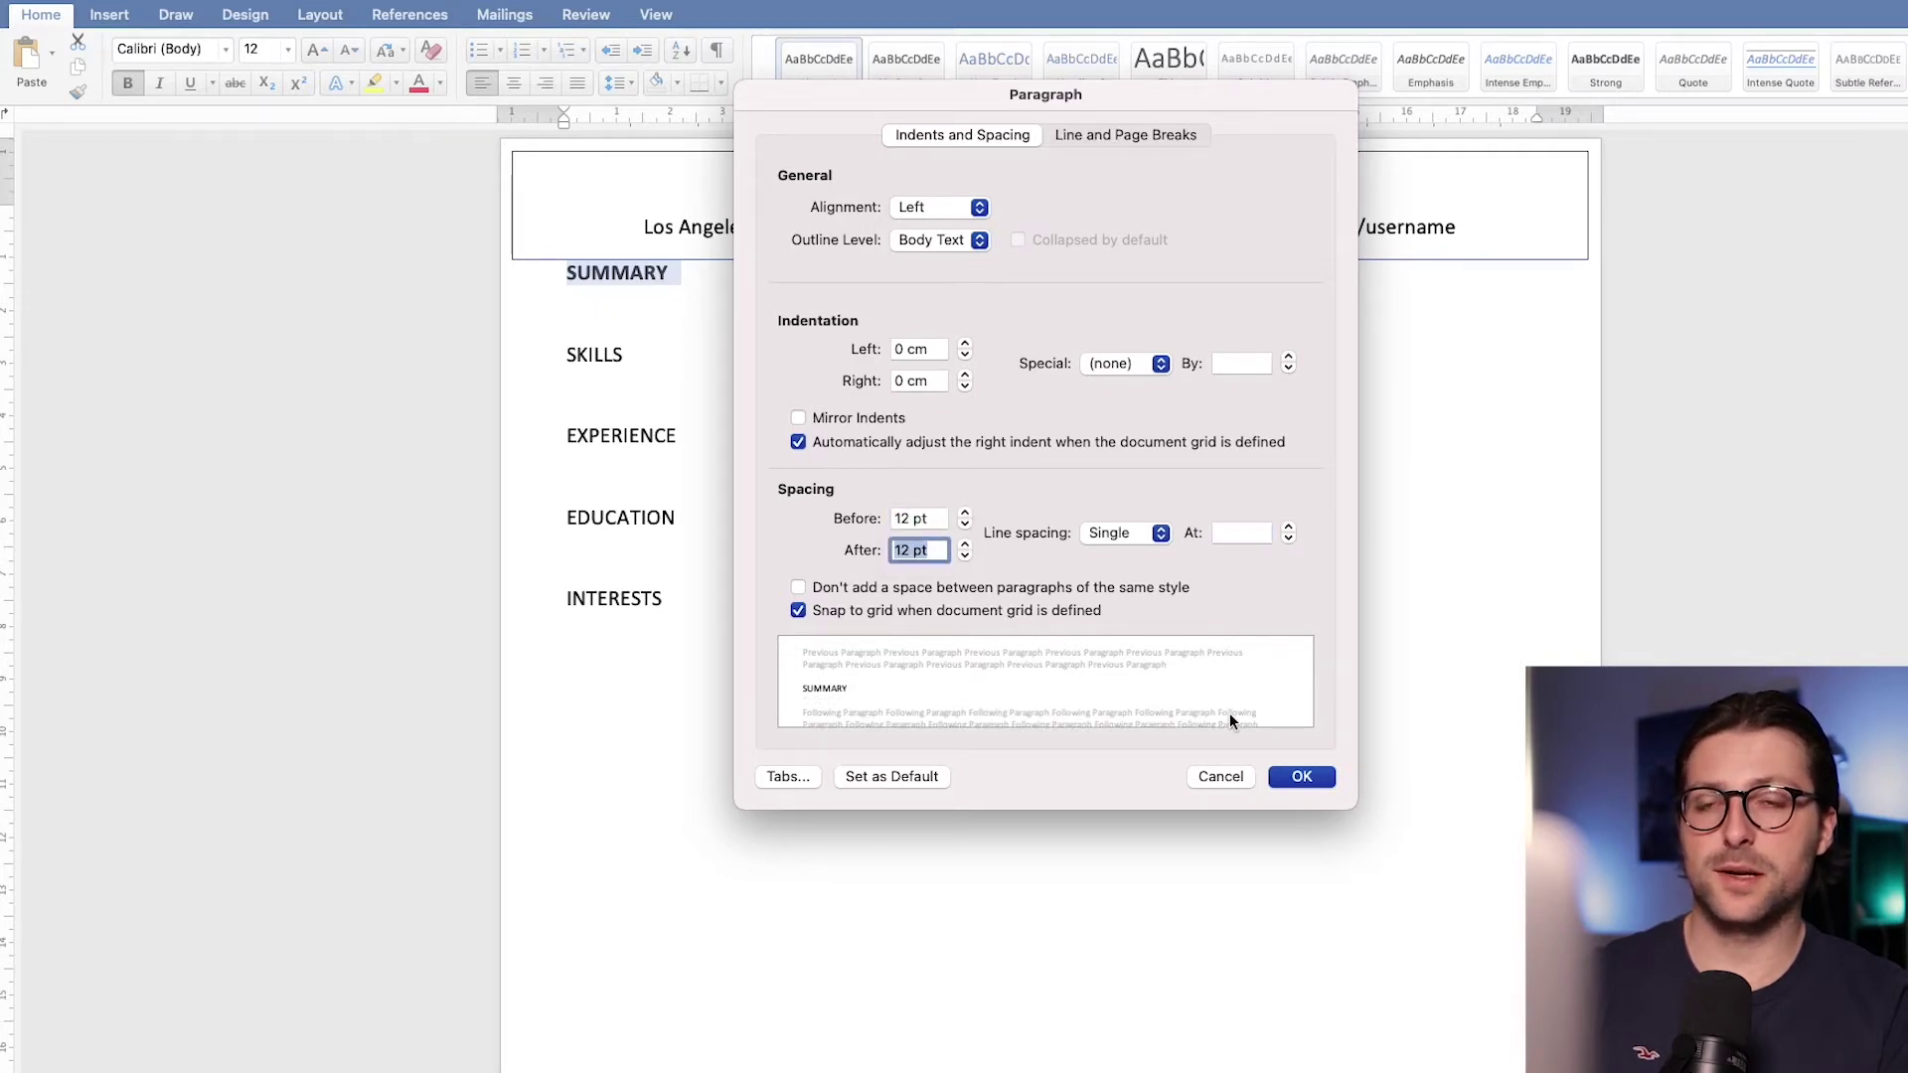
{"action": "left_click", "coordinate": [1288, 776]}
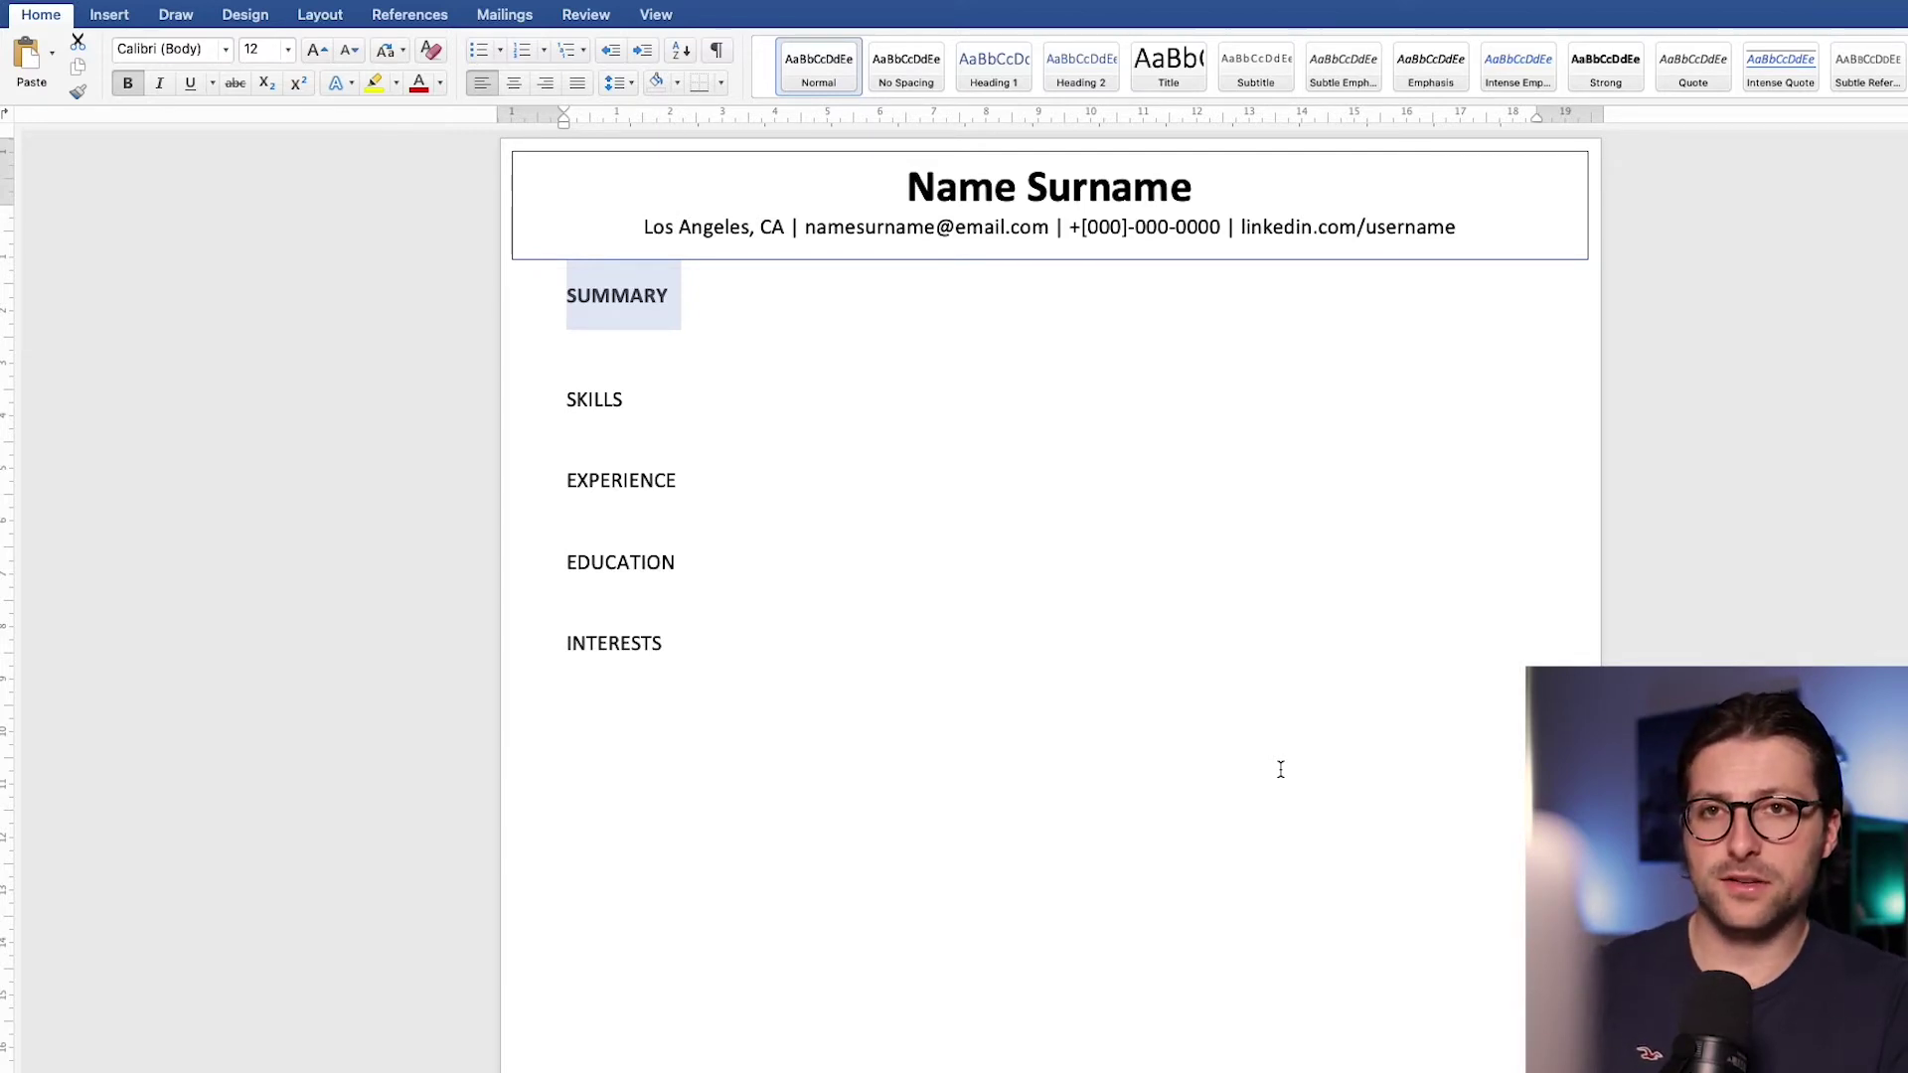
Step: Add a top border and a bottom border to the SUMMARY heading
{"action": "left_click", "coordinate": [721, 89]}
{"action": "left_click", "coordinate": [741, 139]}
{"action": "left_click", "coordinate": [723, 89]}
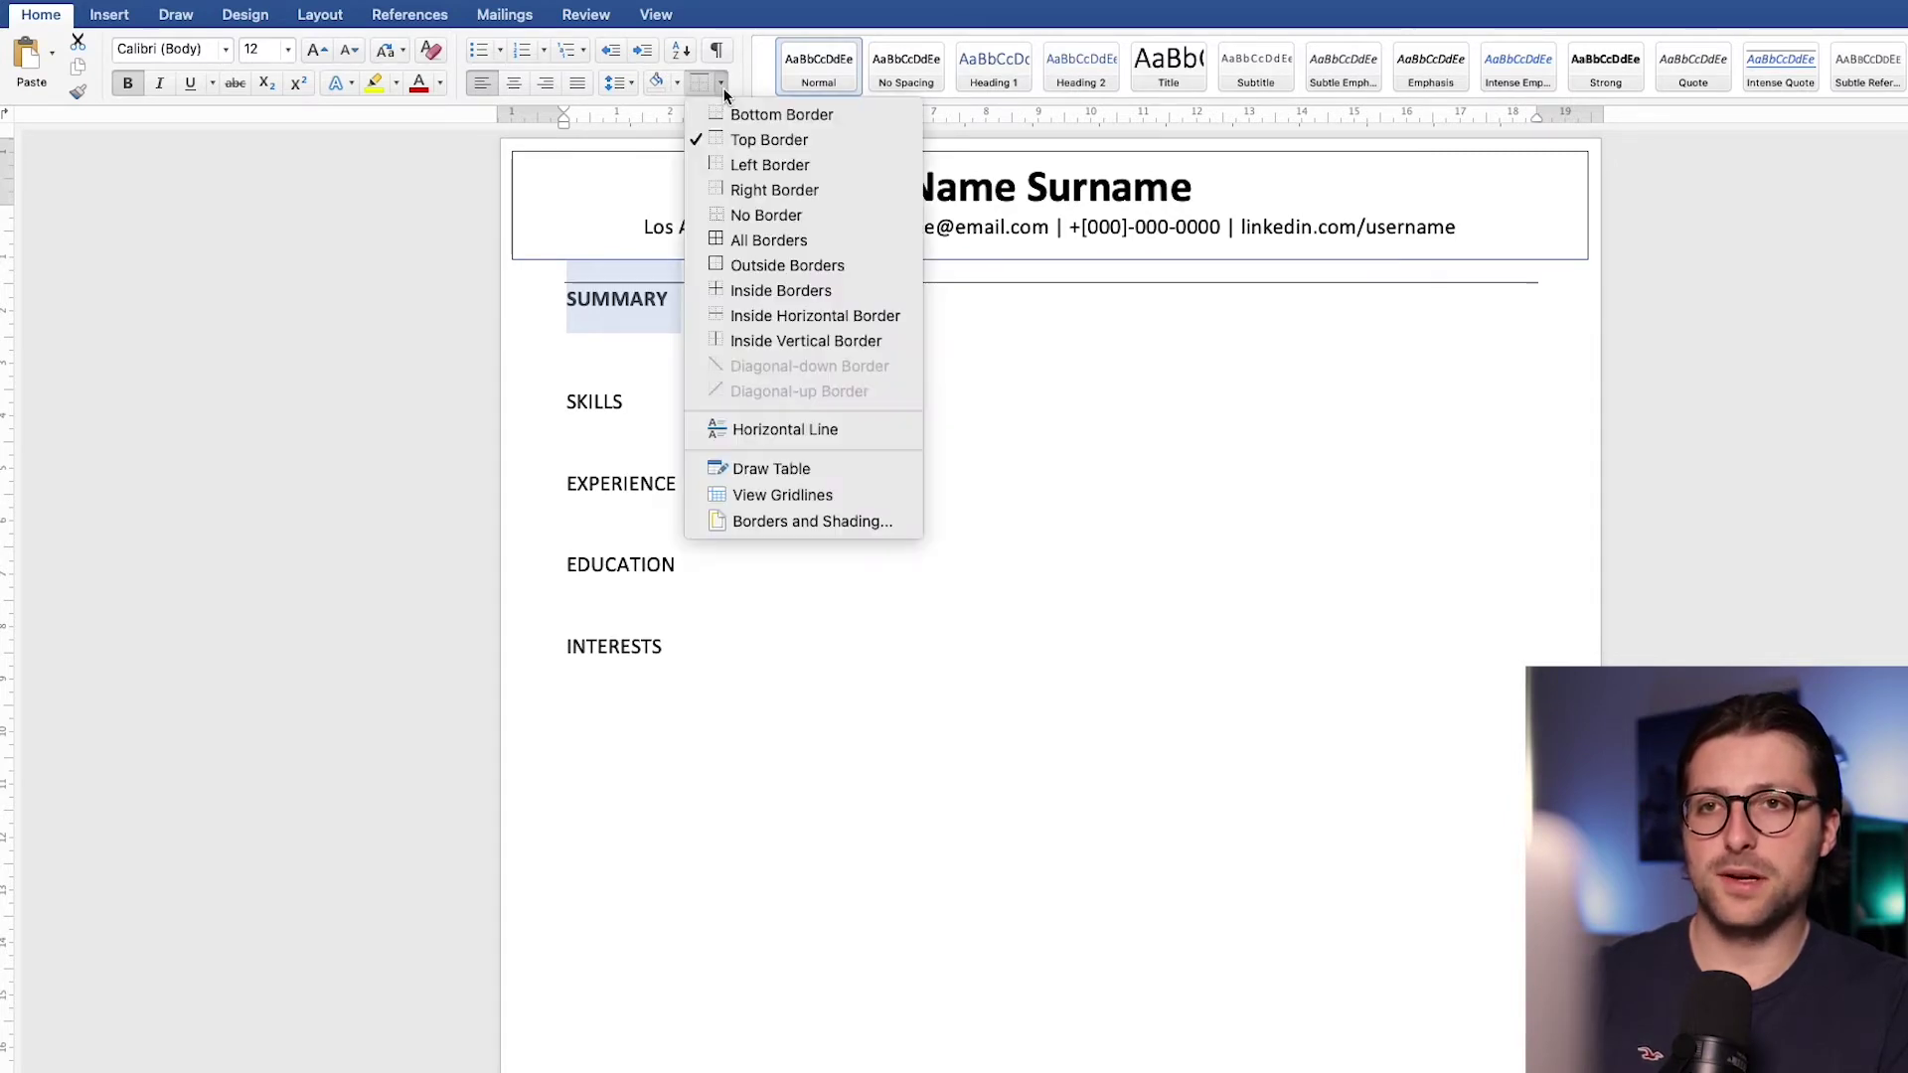
{"action": "left_click", "coordinate": [733, 115]}
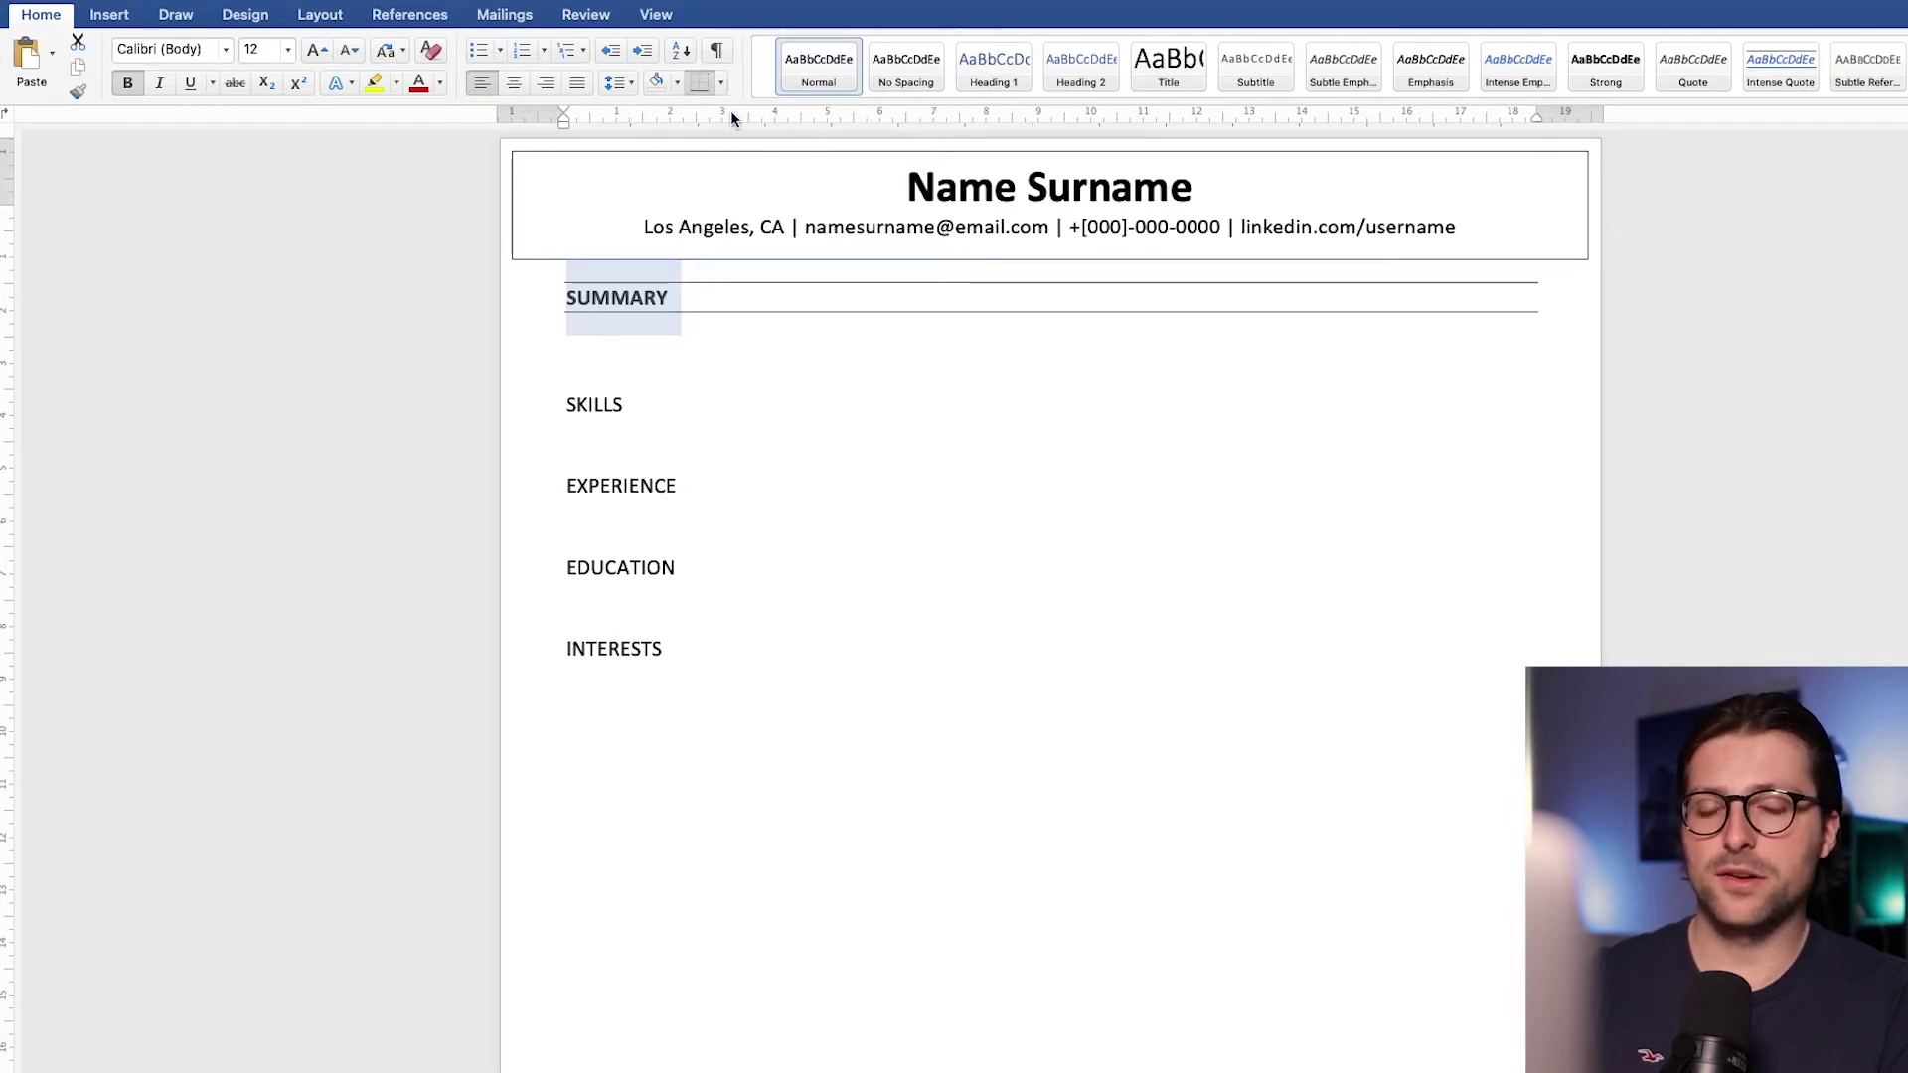
Step: Set the SUMMARY heading's font size to 14 and center it between the margins
{"action": "left_click", "coordinate": [313, 52]}
{"action": "left_click", "coordinate": [313, 51]}
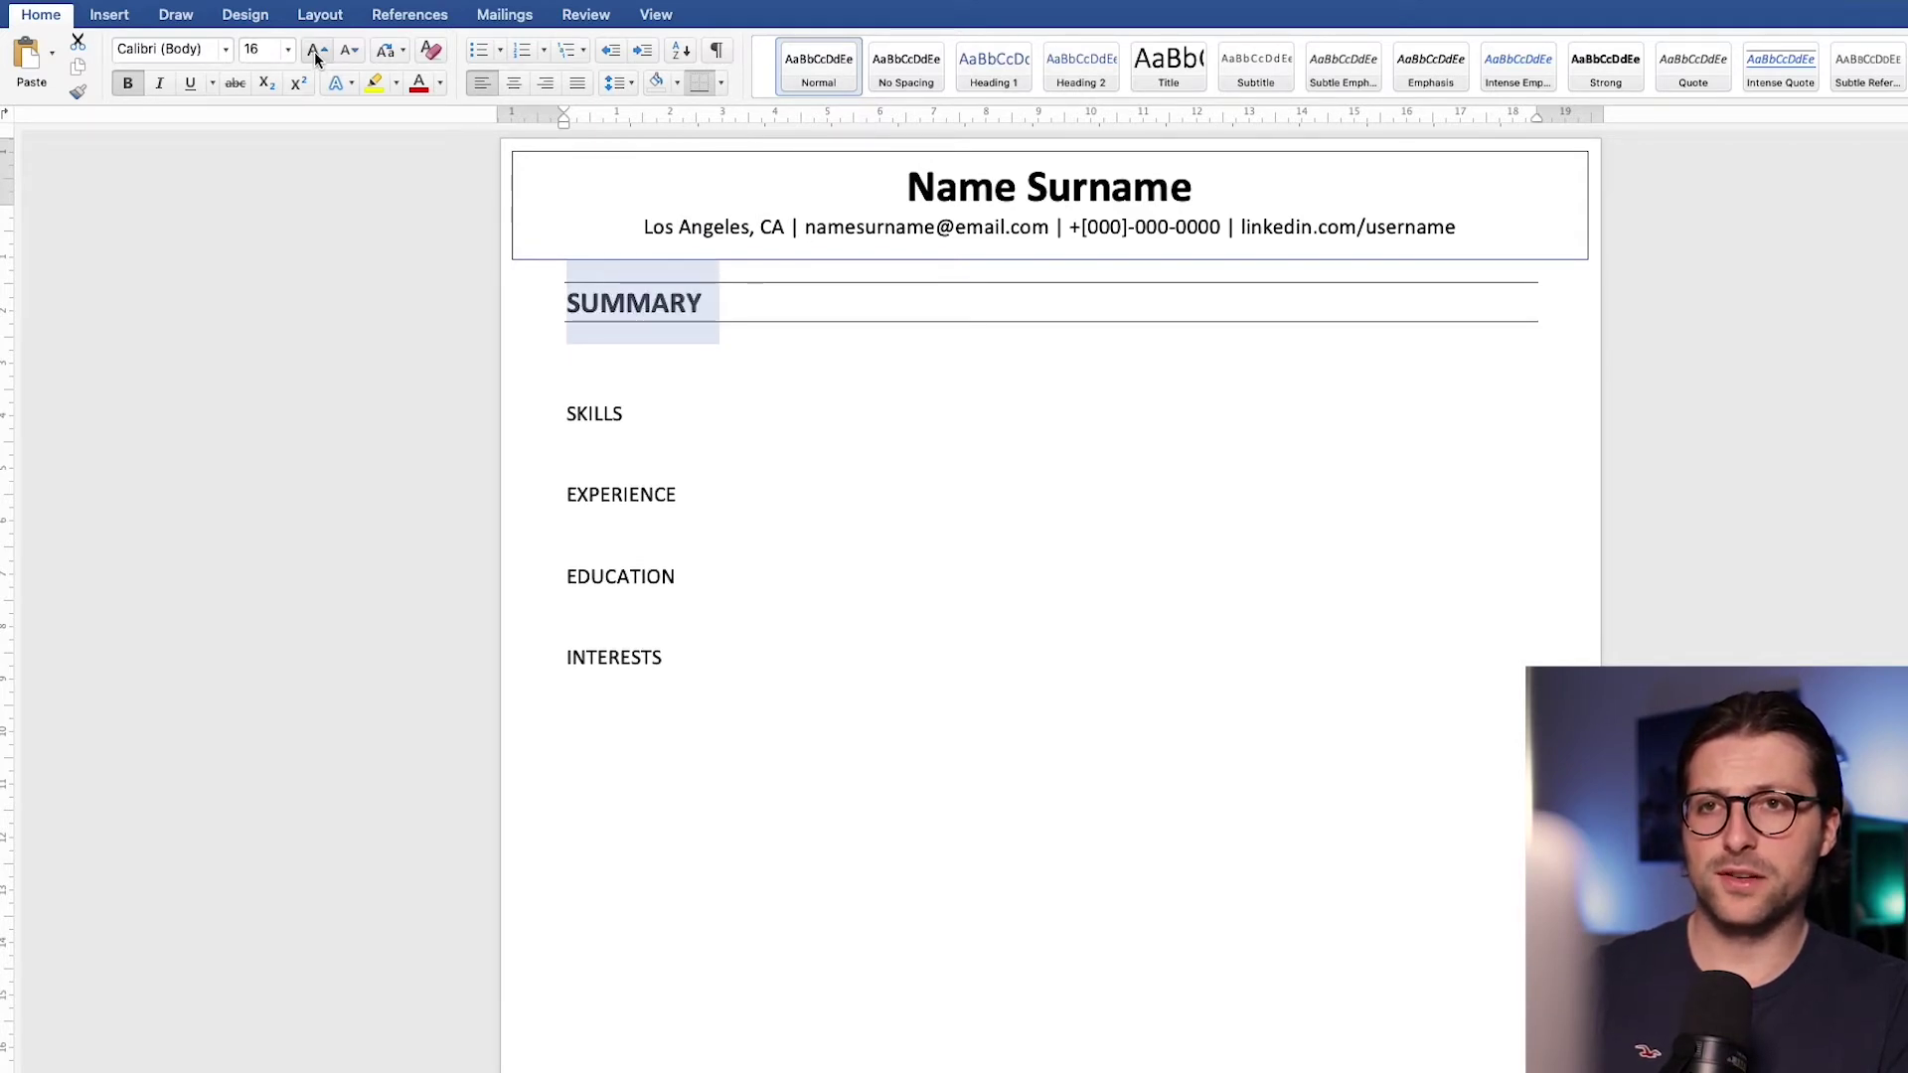
{"action": "left_click", "coordinate": [343, 52]}
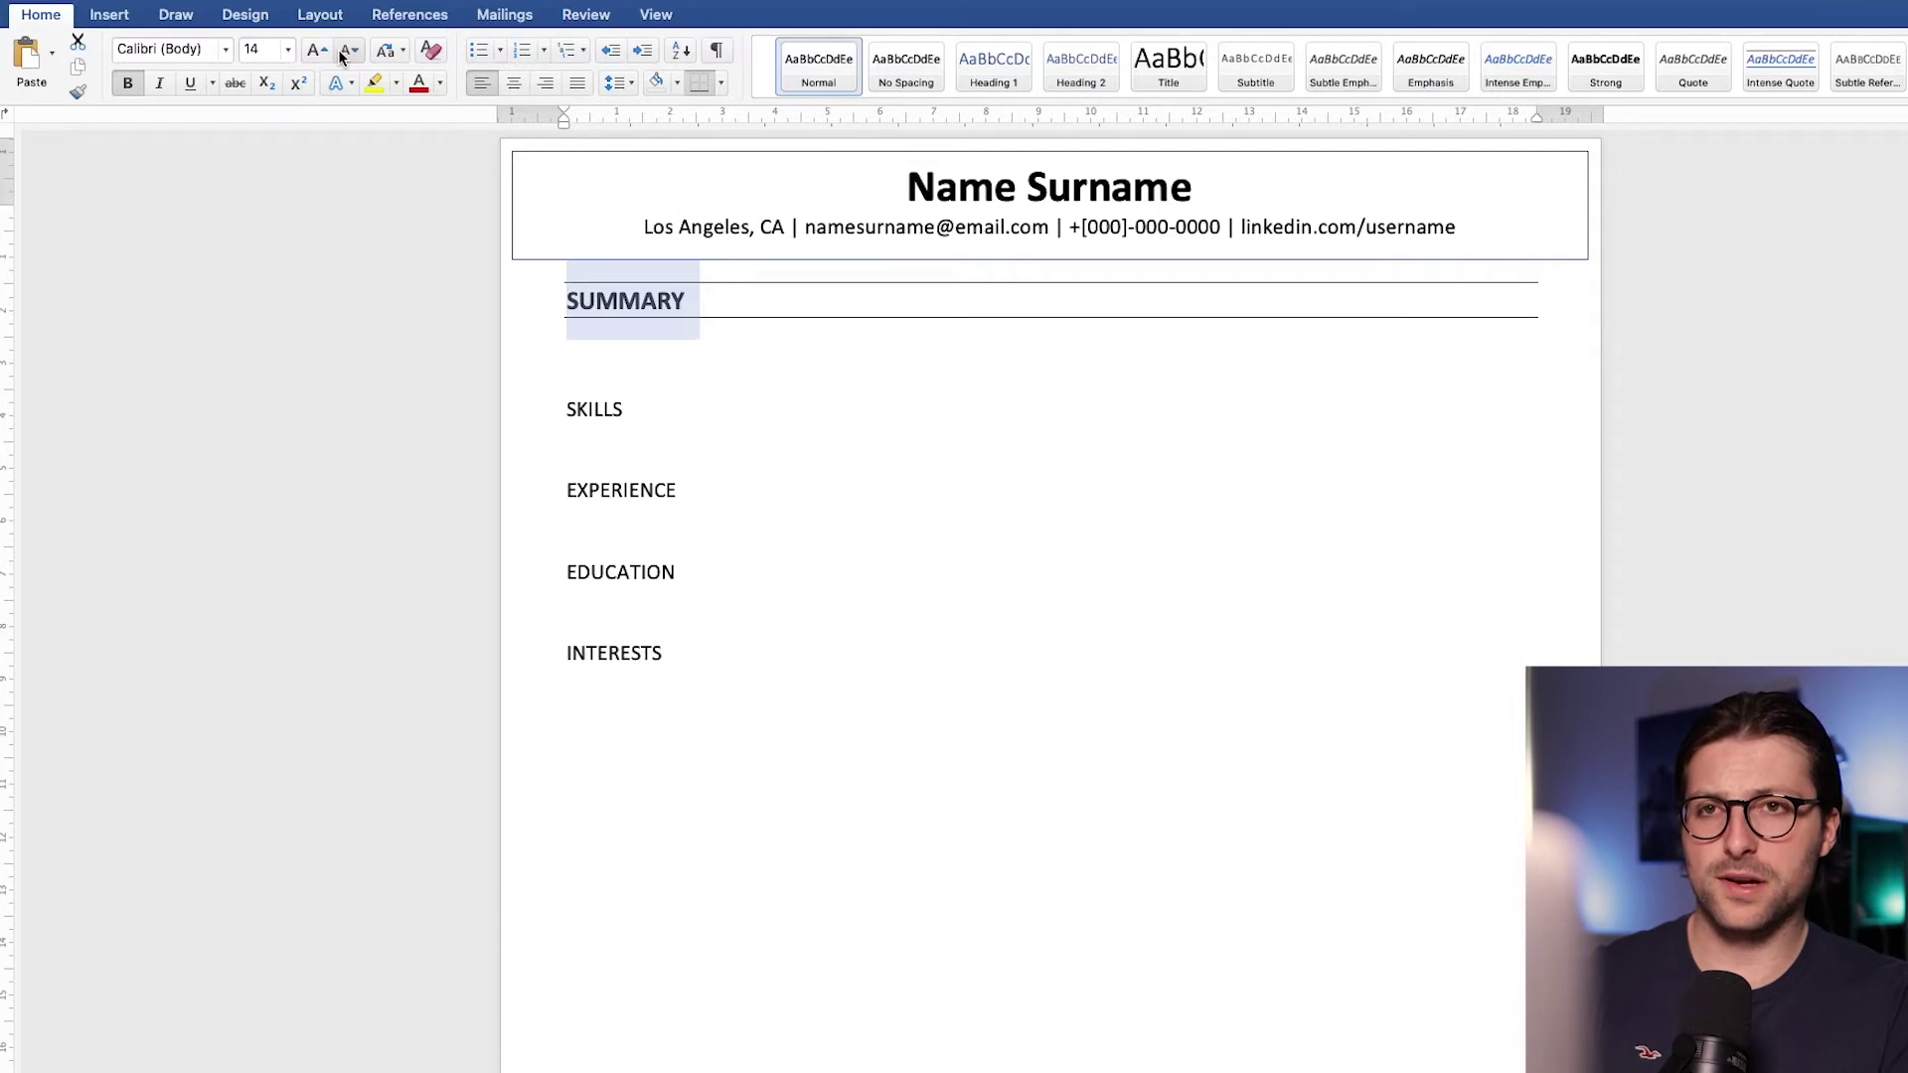
{"action": "left_click", "coordinate": [509, 85]}
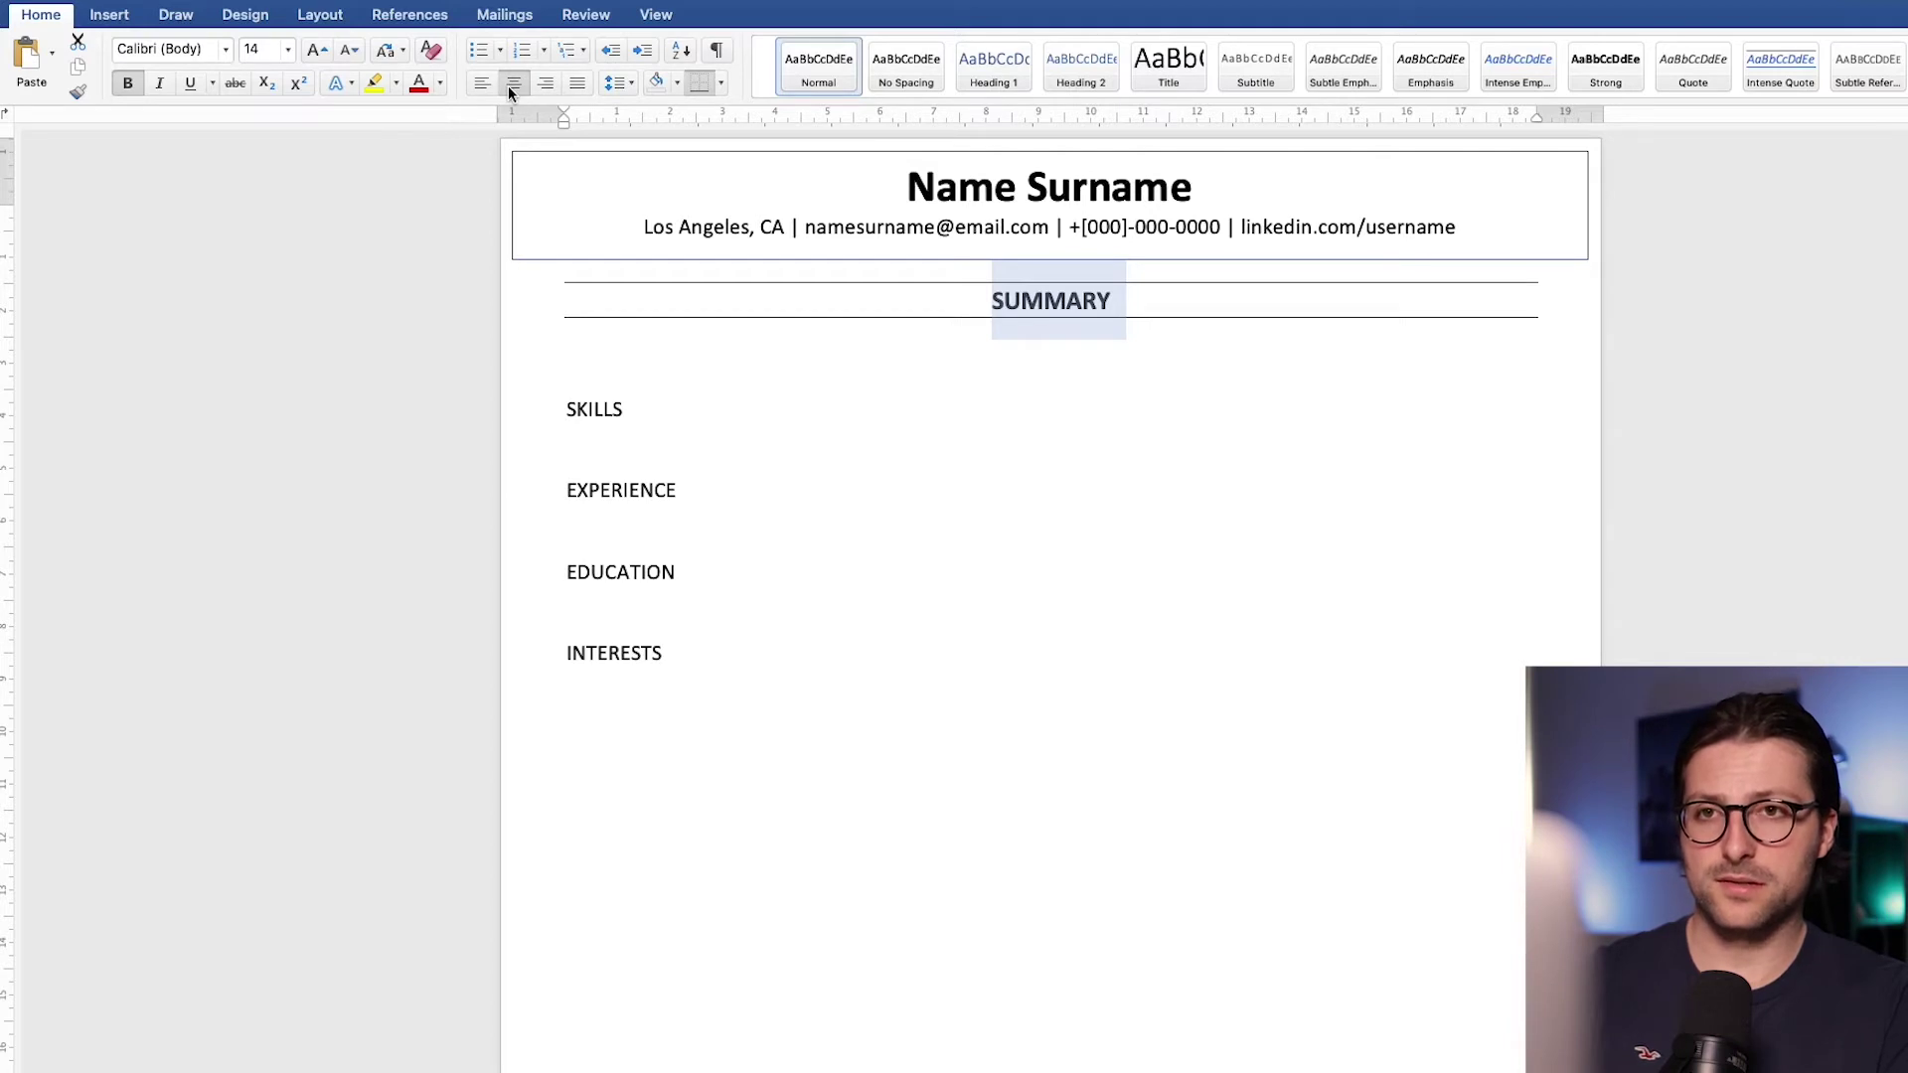
Step: Copy the SUMMARY heading's formatting to the SKILLS, EXPERIENCE, EDUCATION and INTERESTS headings with Format Painter
{"action": "left_click", "coordinate": [1041, 307]}
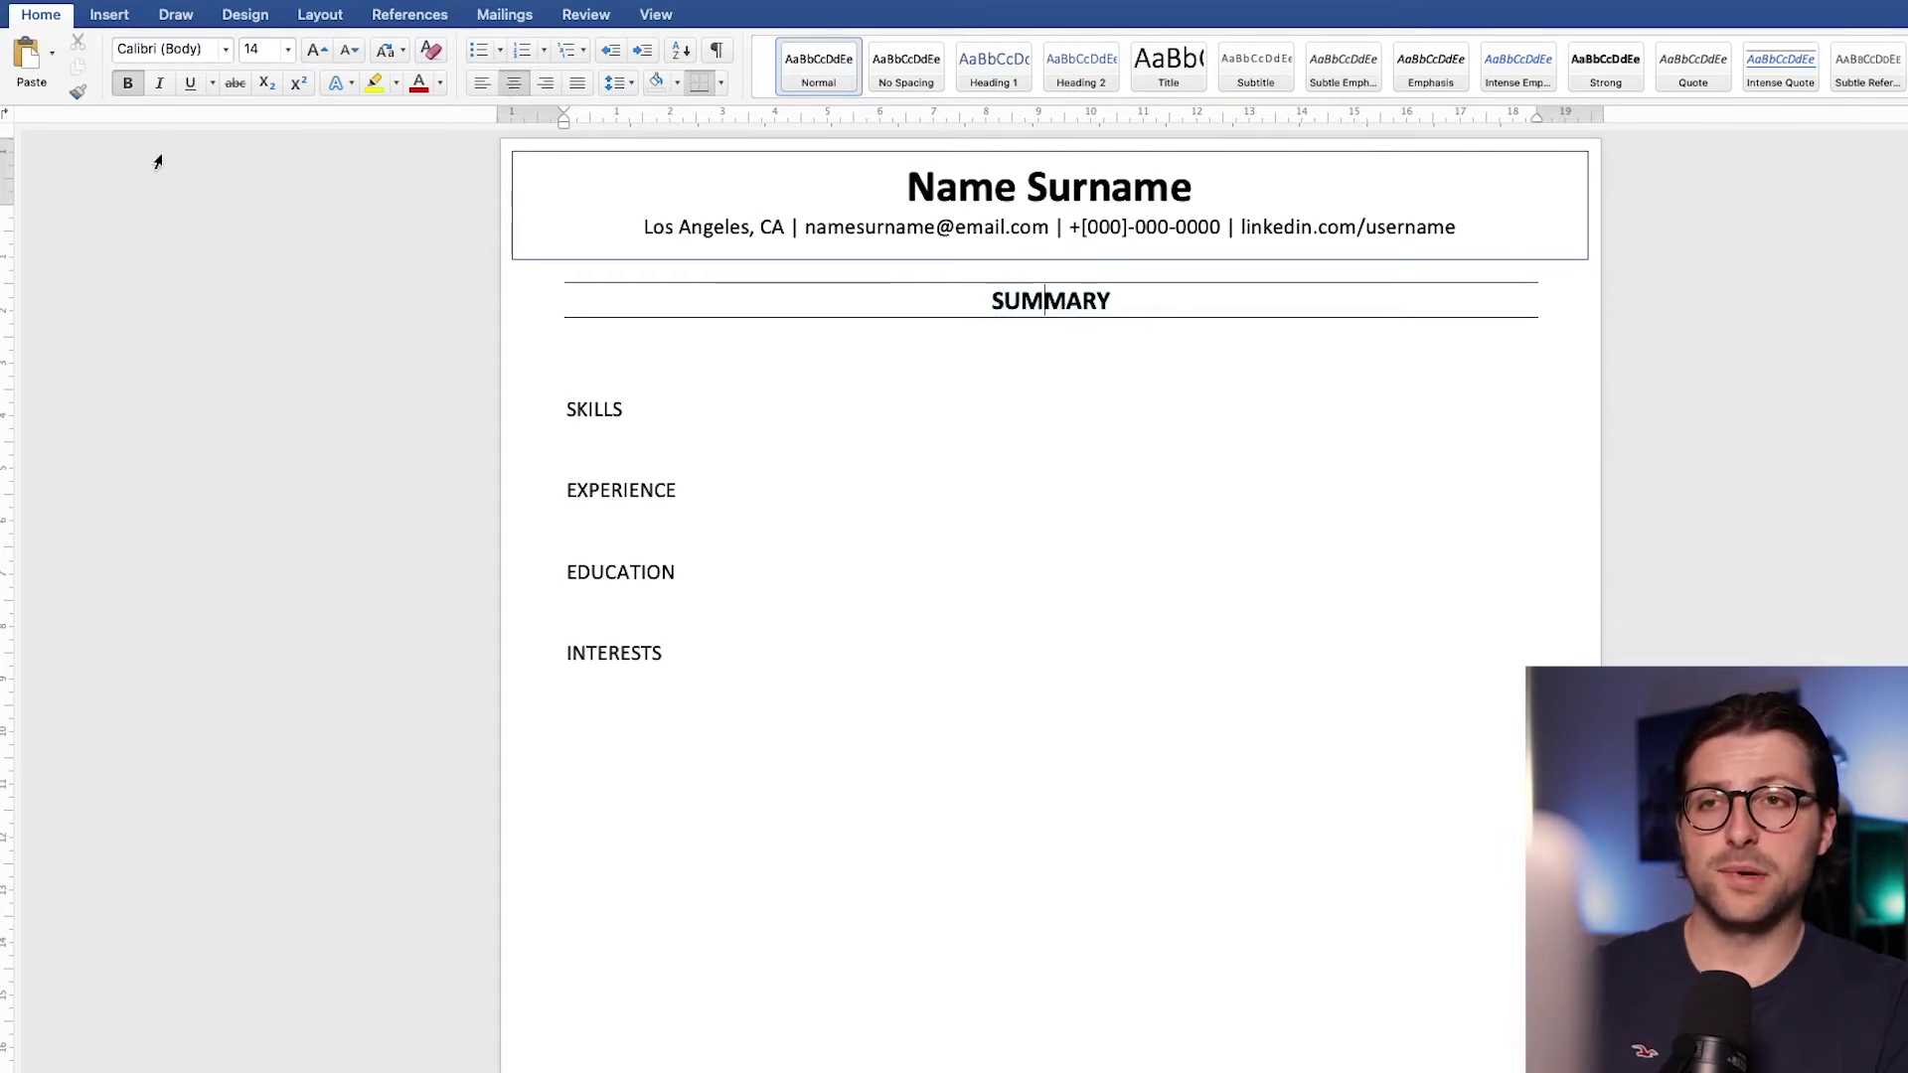
{"action": "left_click", "coordinate": [78, 93]}
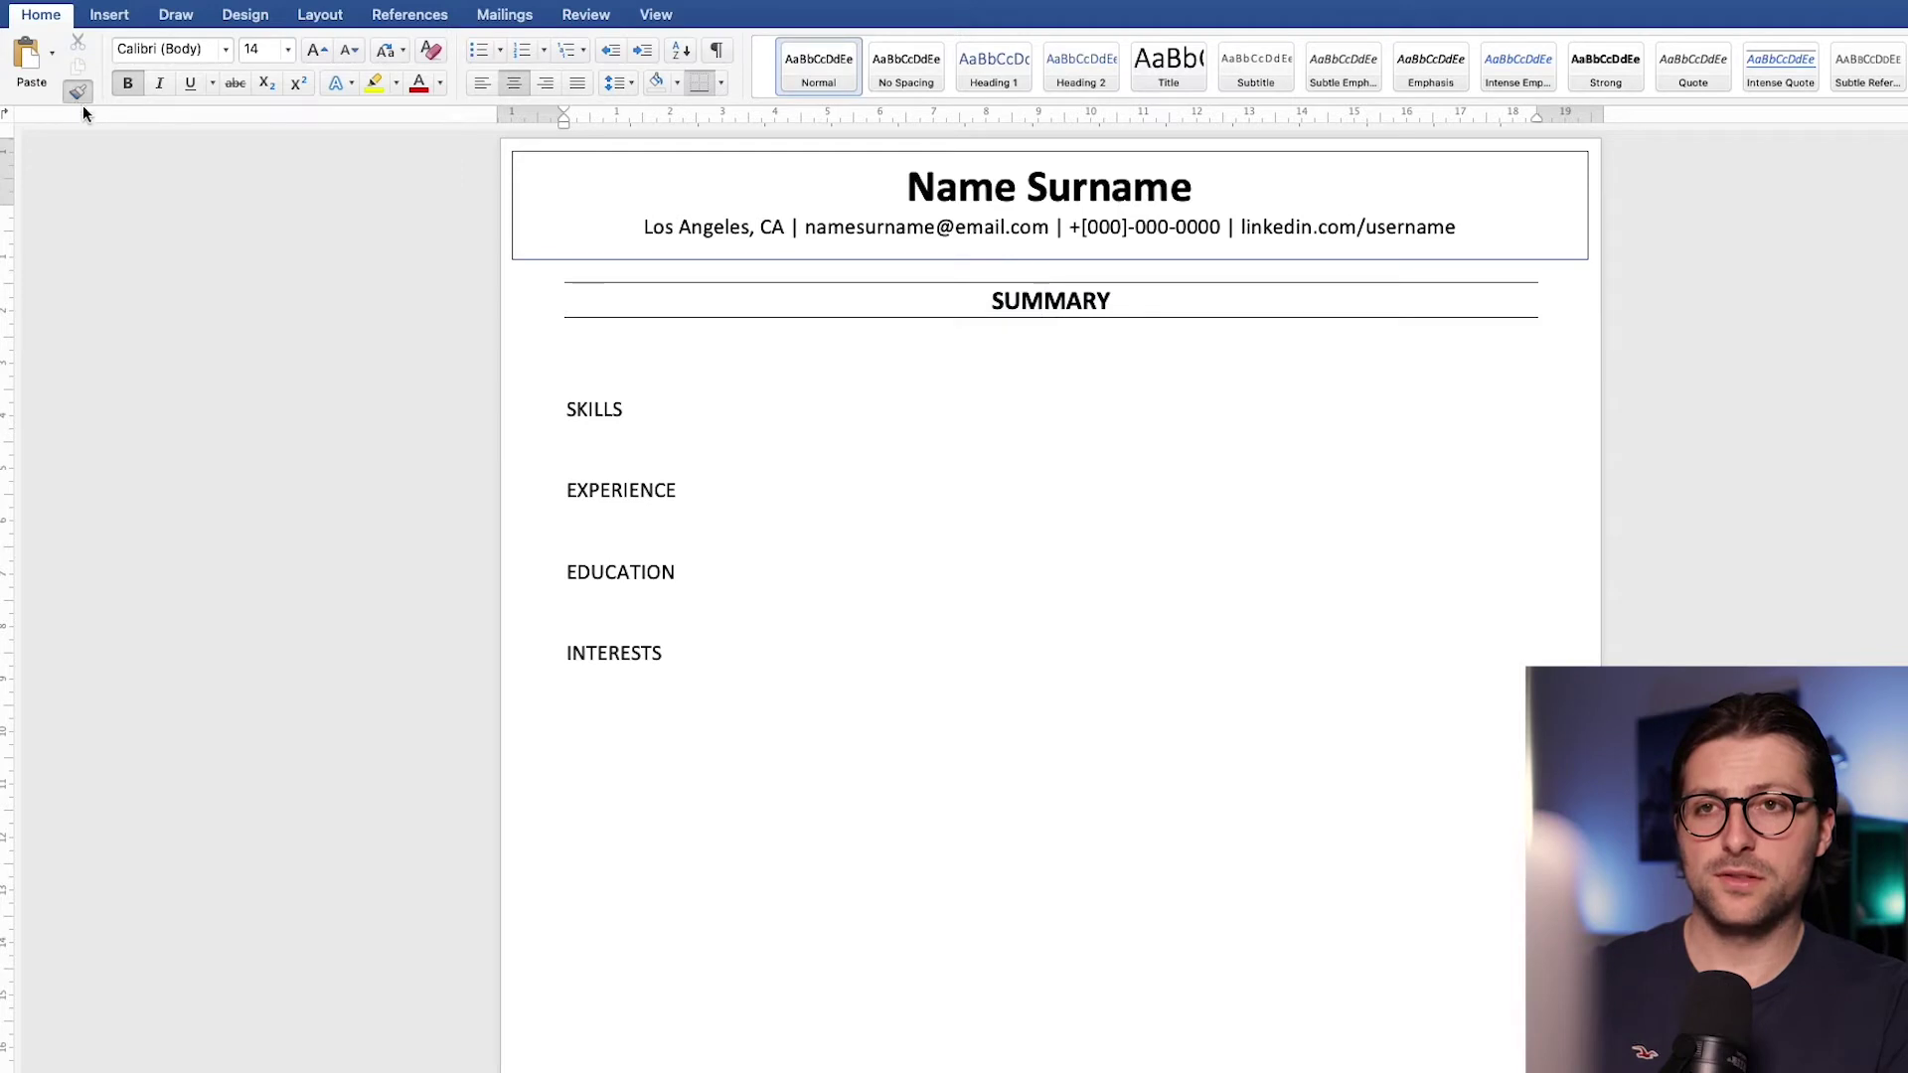
{"action": "left_click", "coordinate": [588, 408]}
{"action": "left_click", "coordinate": [600, 548]}
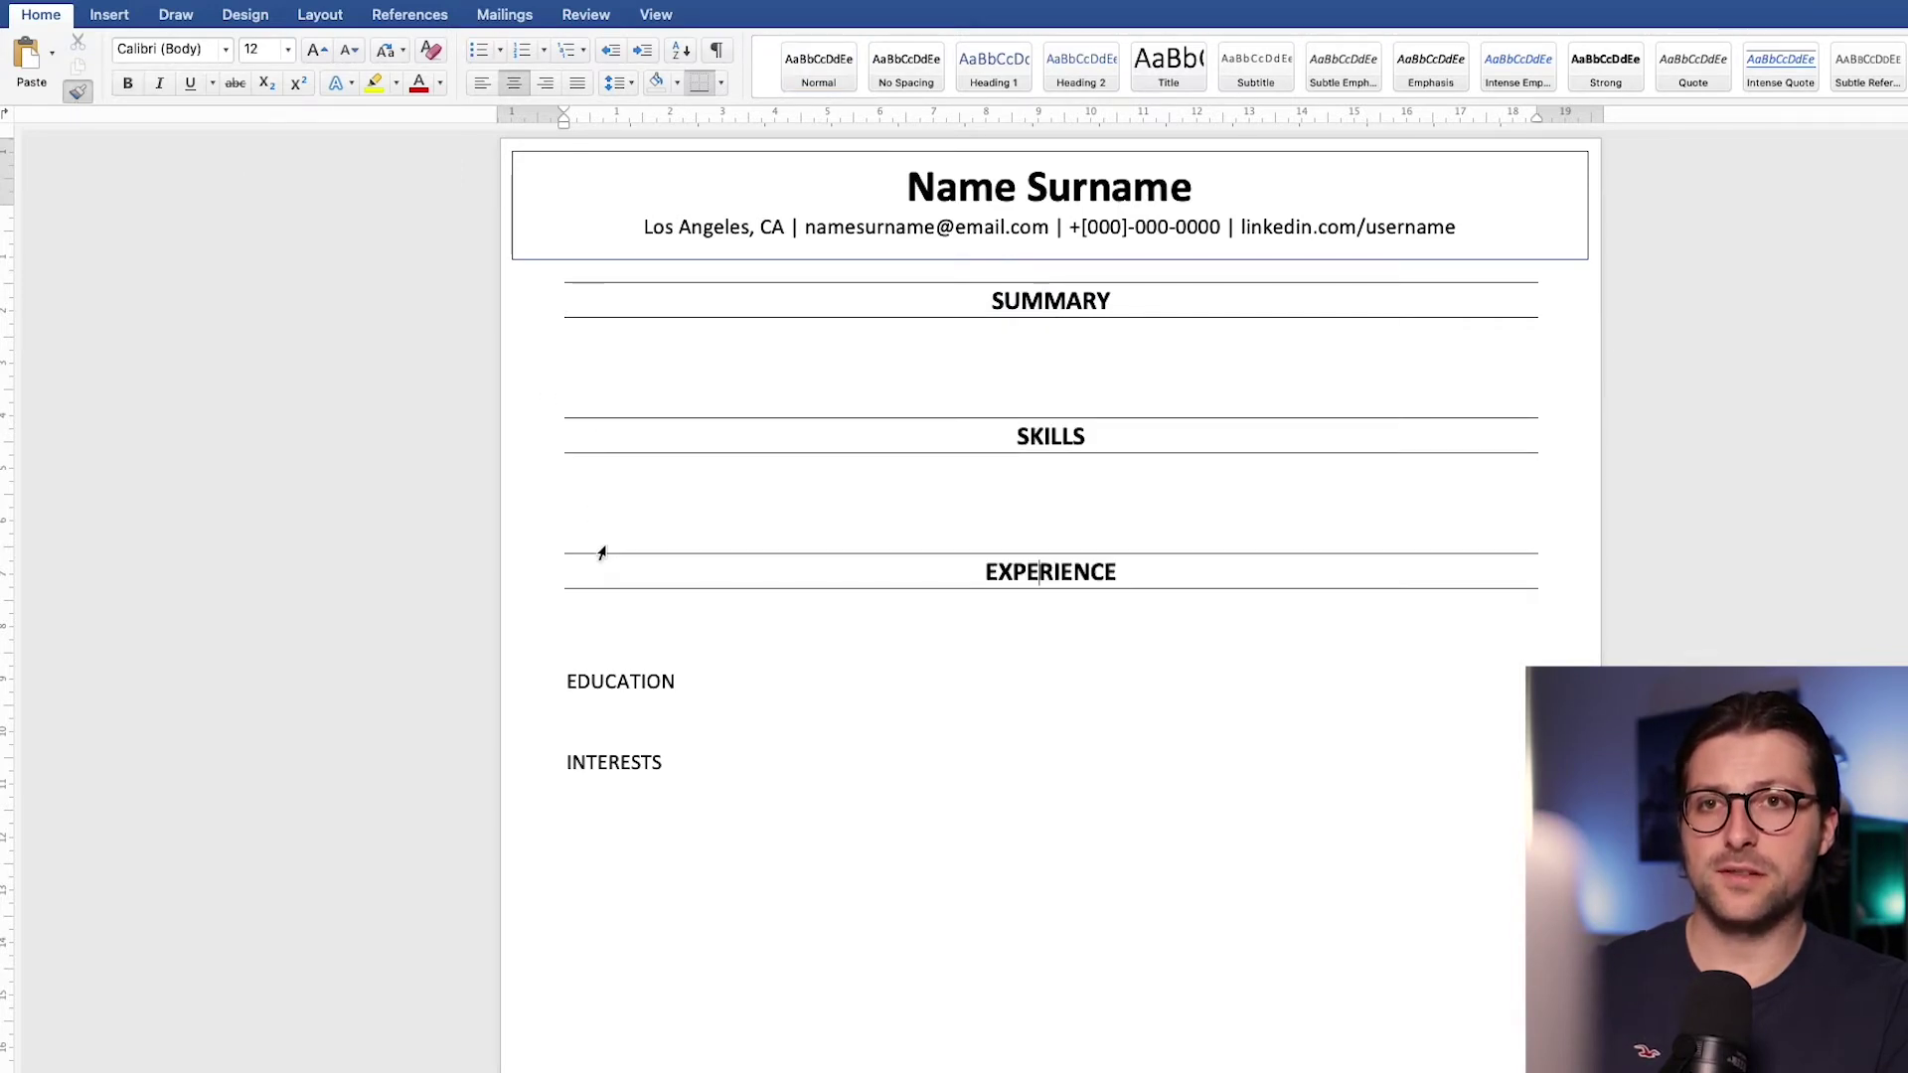
{"action": "left_click", "coordinate": [605, 688]}
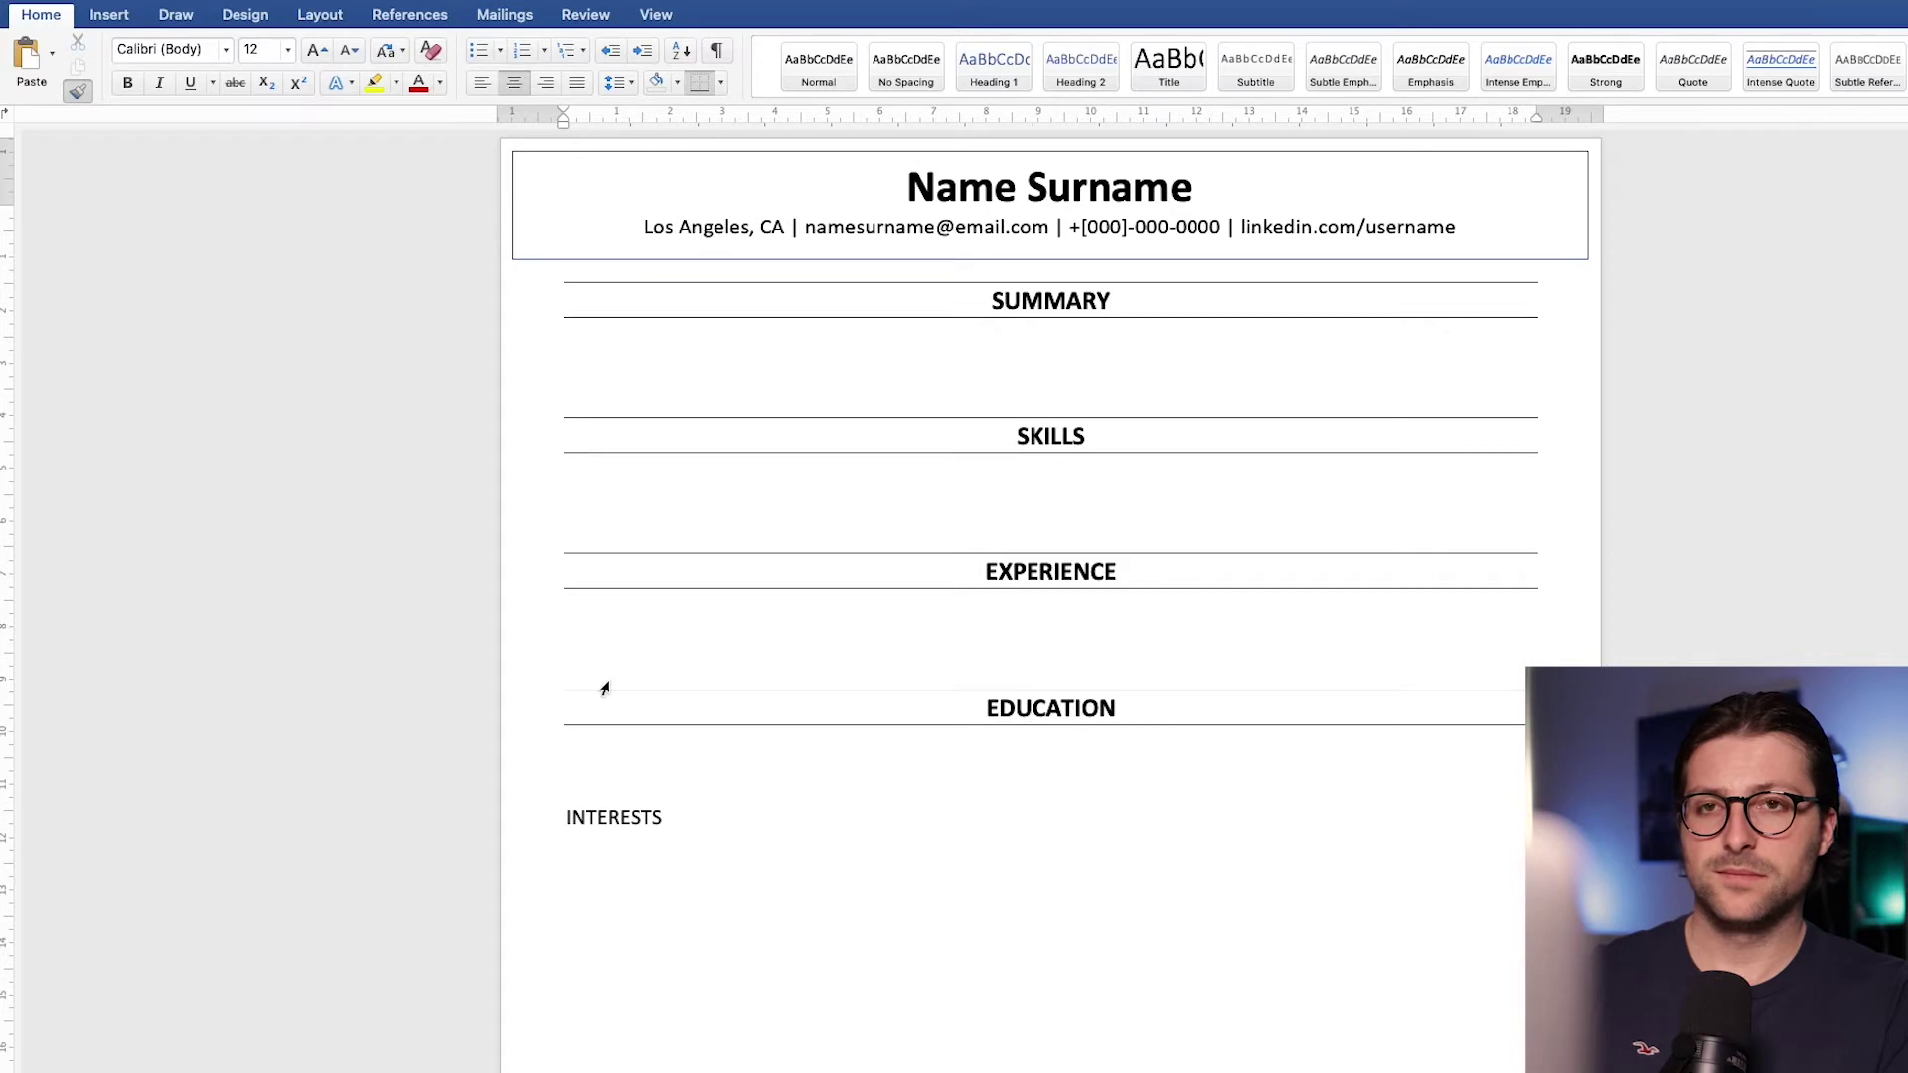
{"action": "left_click", "coordinate": [595, 827]}
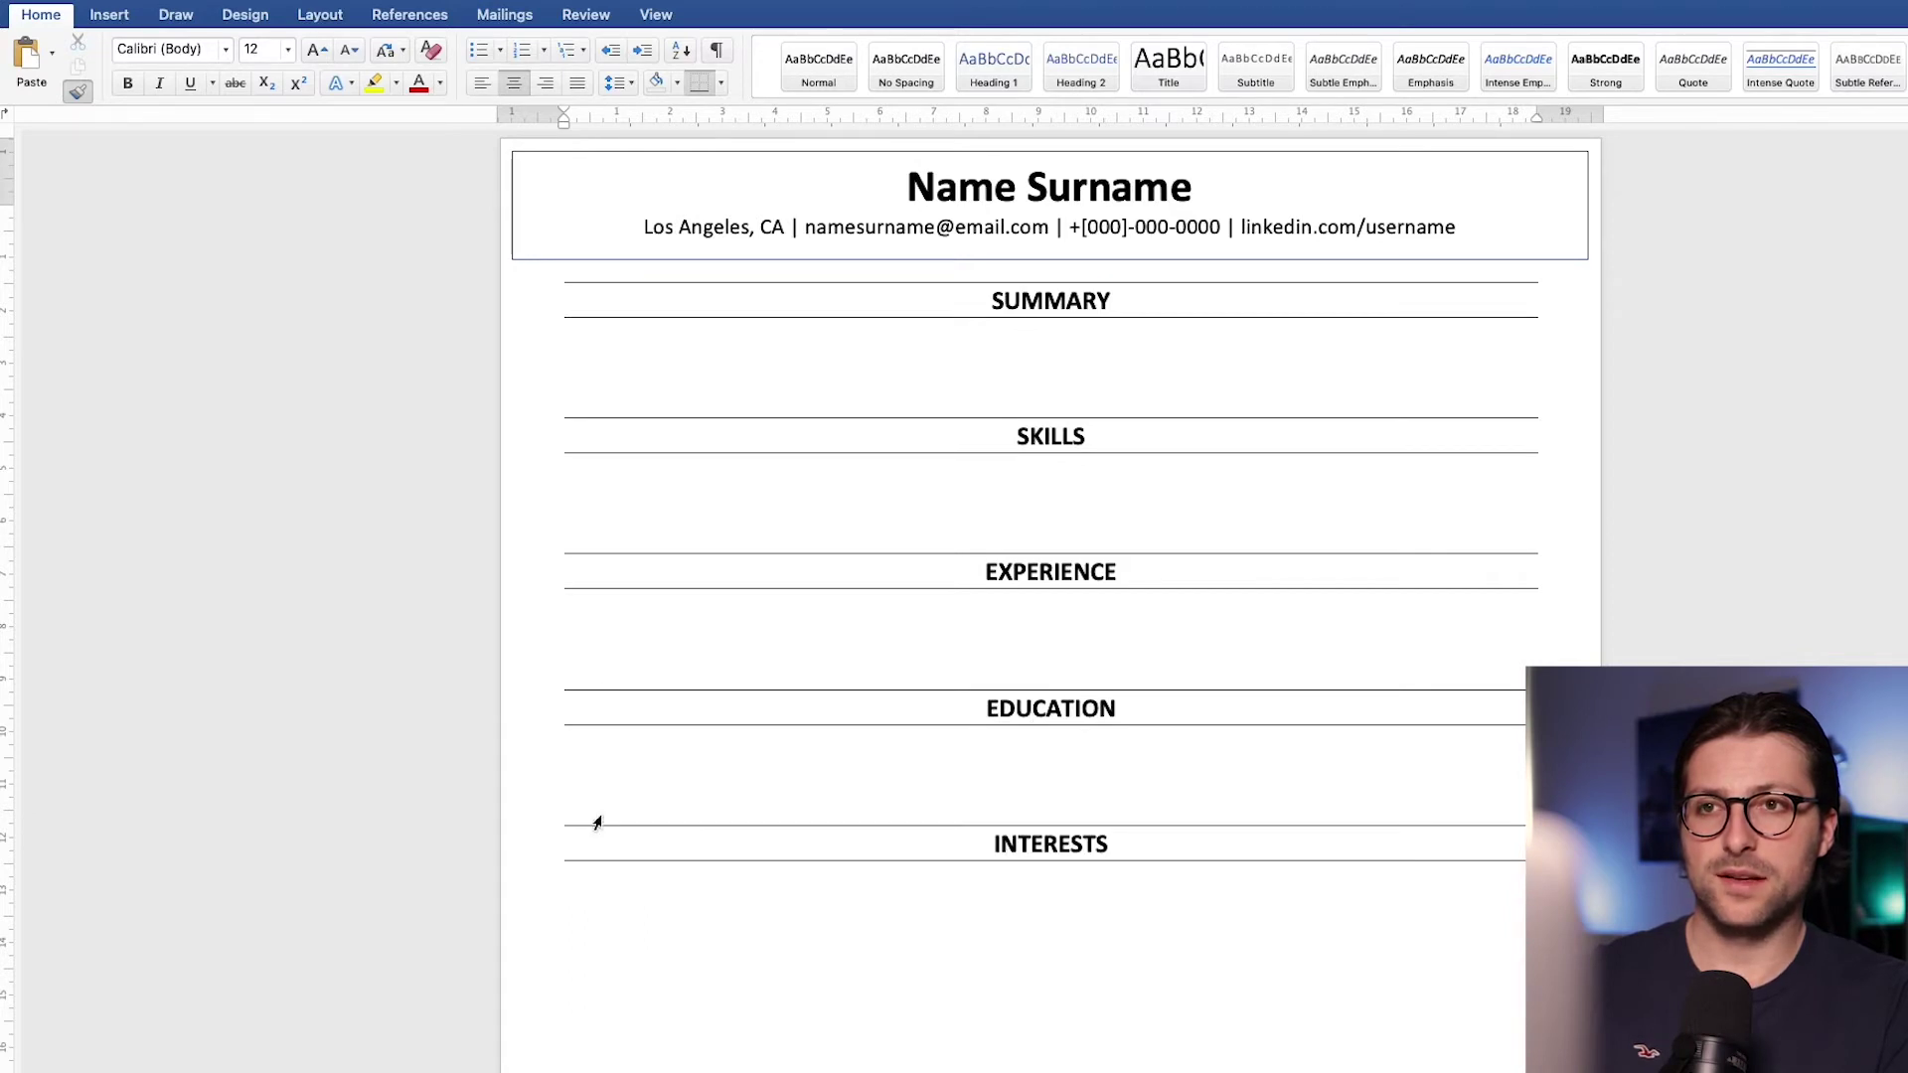
{"action": "left_click", "coordinate": [84, 92]}
Step: Begin the paragraph under SUMMARY with "Customer success manager with over six years", setting "six years" in bold
{"action": "left_click", "coordinate": [592, 394]}
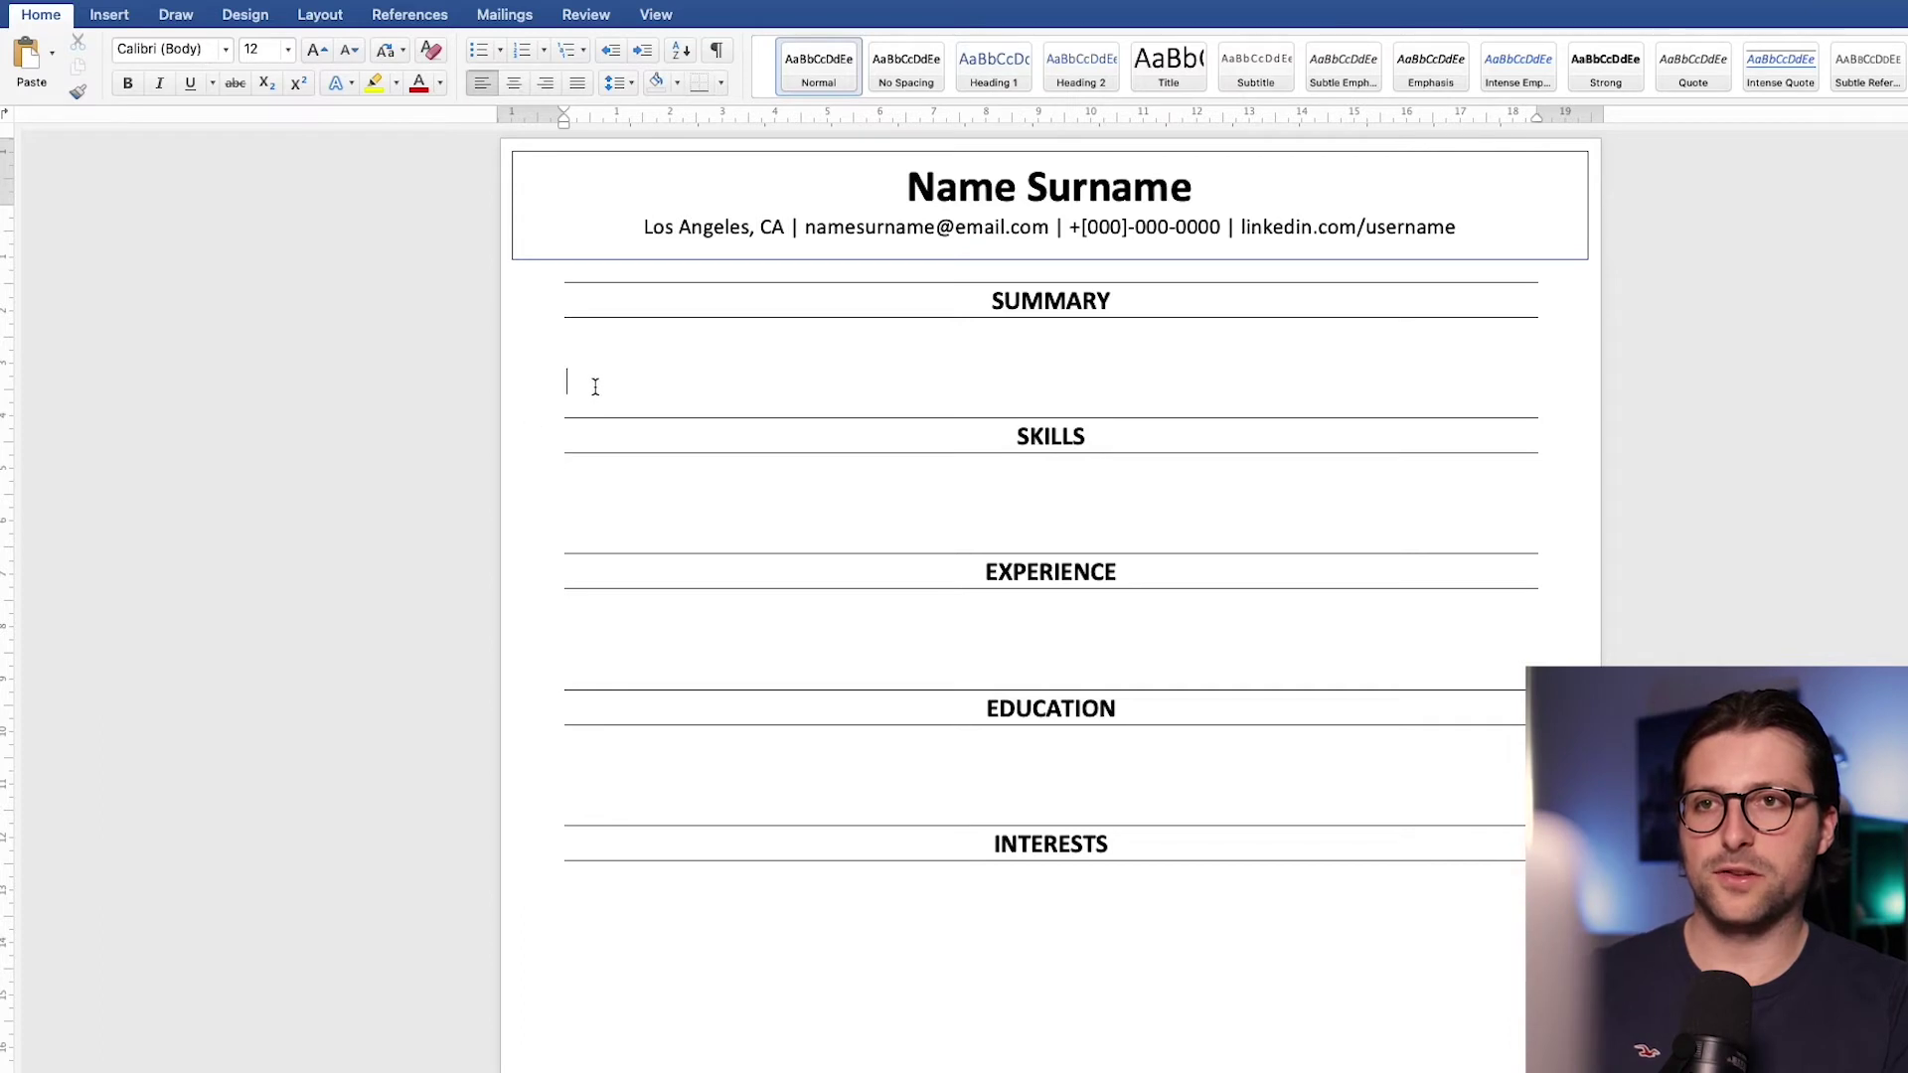
{"action": "type", "text": "Customer s"}
{"action": "type", "text": "ucce"}
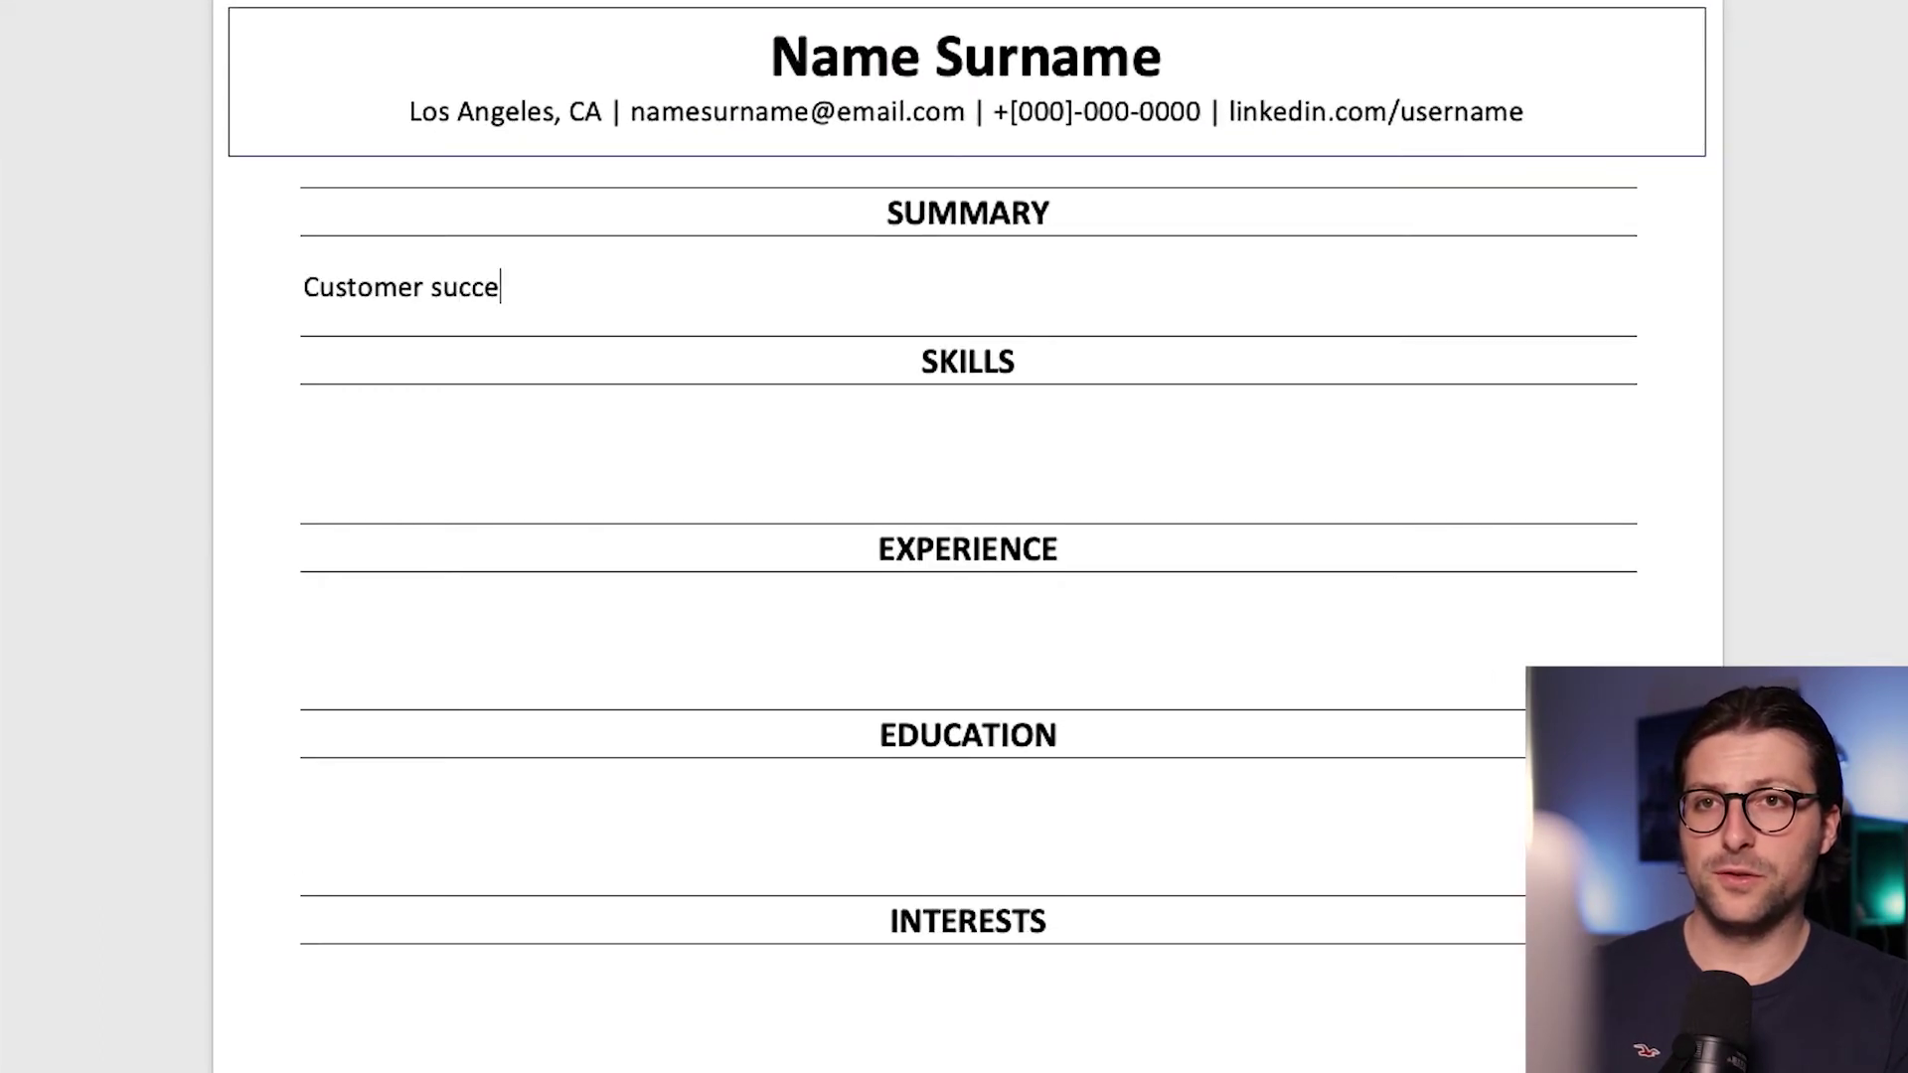
{"action": "type", "text": "ss manager with over"}
{"action": "key", "text": "ctrl+b"}
{"action": "type", "text": "six years"}
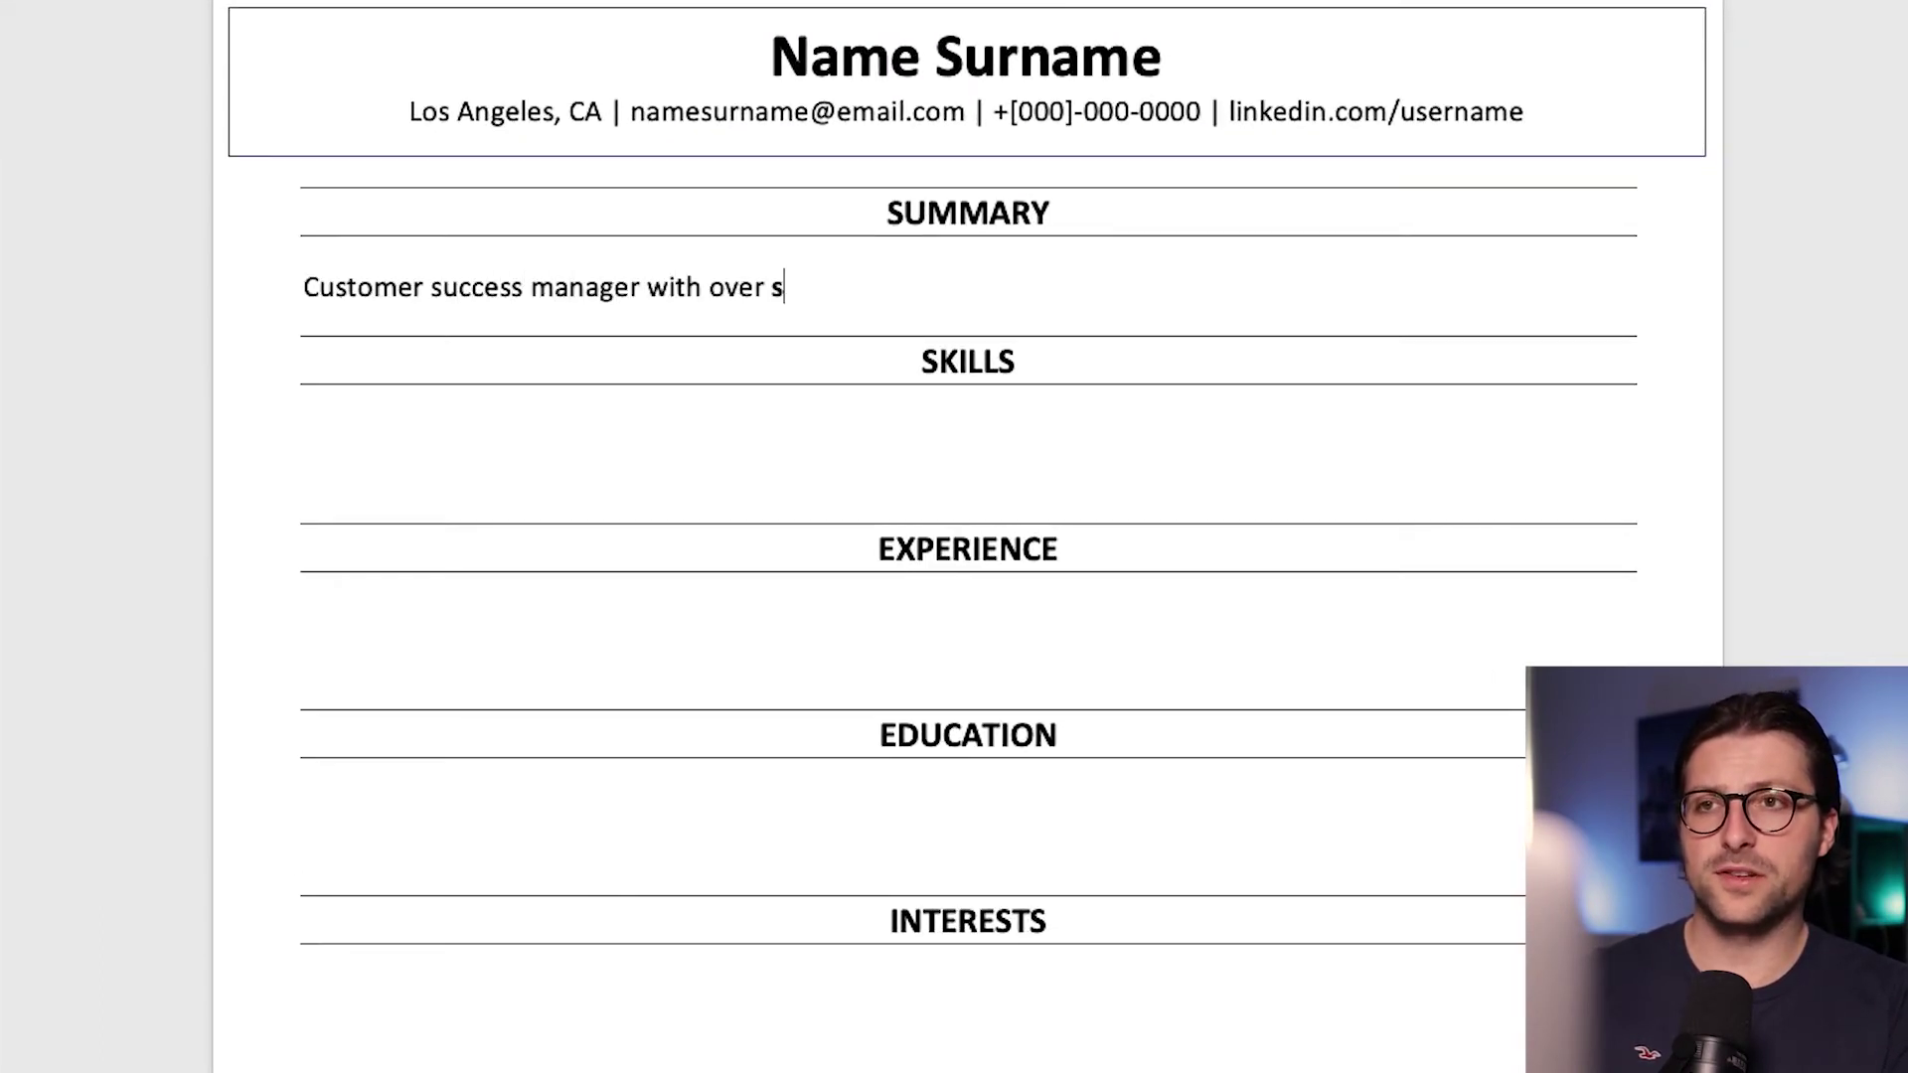
{"action": "key", "text": "ctrl+b"}
Step: Continue the summary with "of working experience in analyzing complaints, developing new procedures and implementing customer retention campaigns." in regular weight
{"action": "type", "text": "of working experie"}
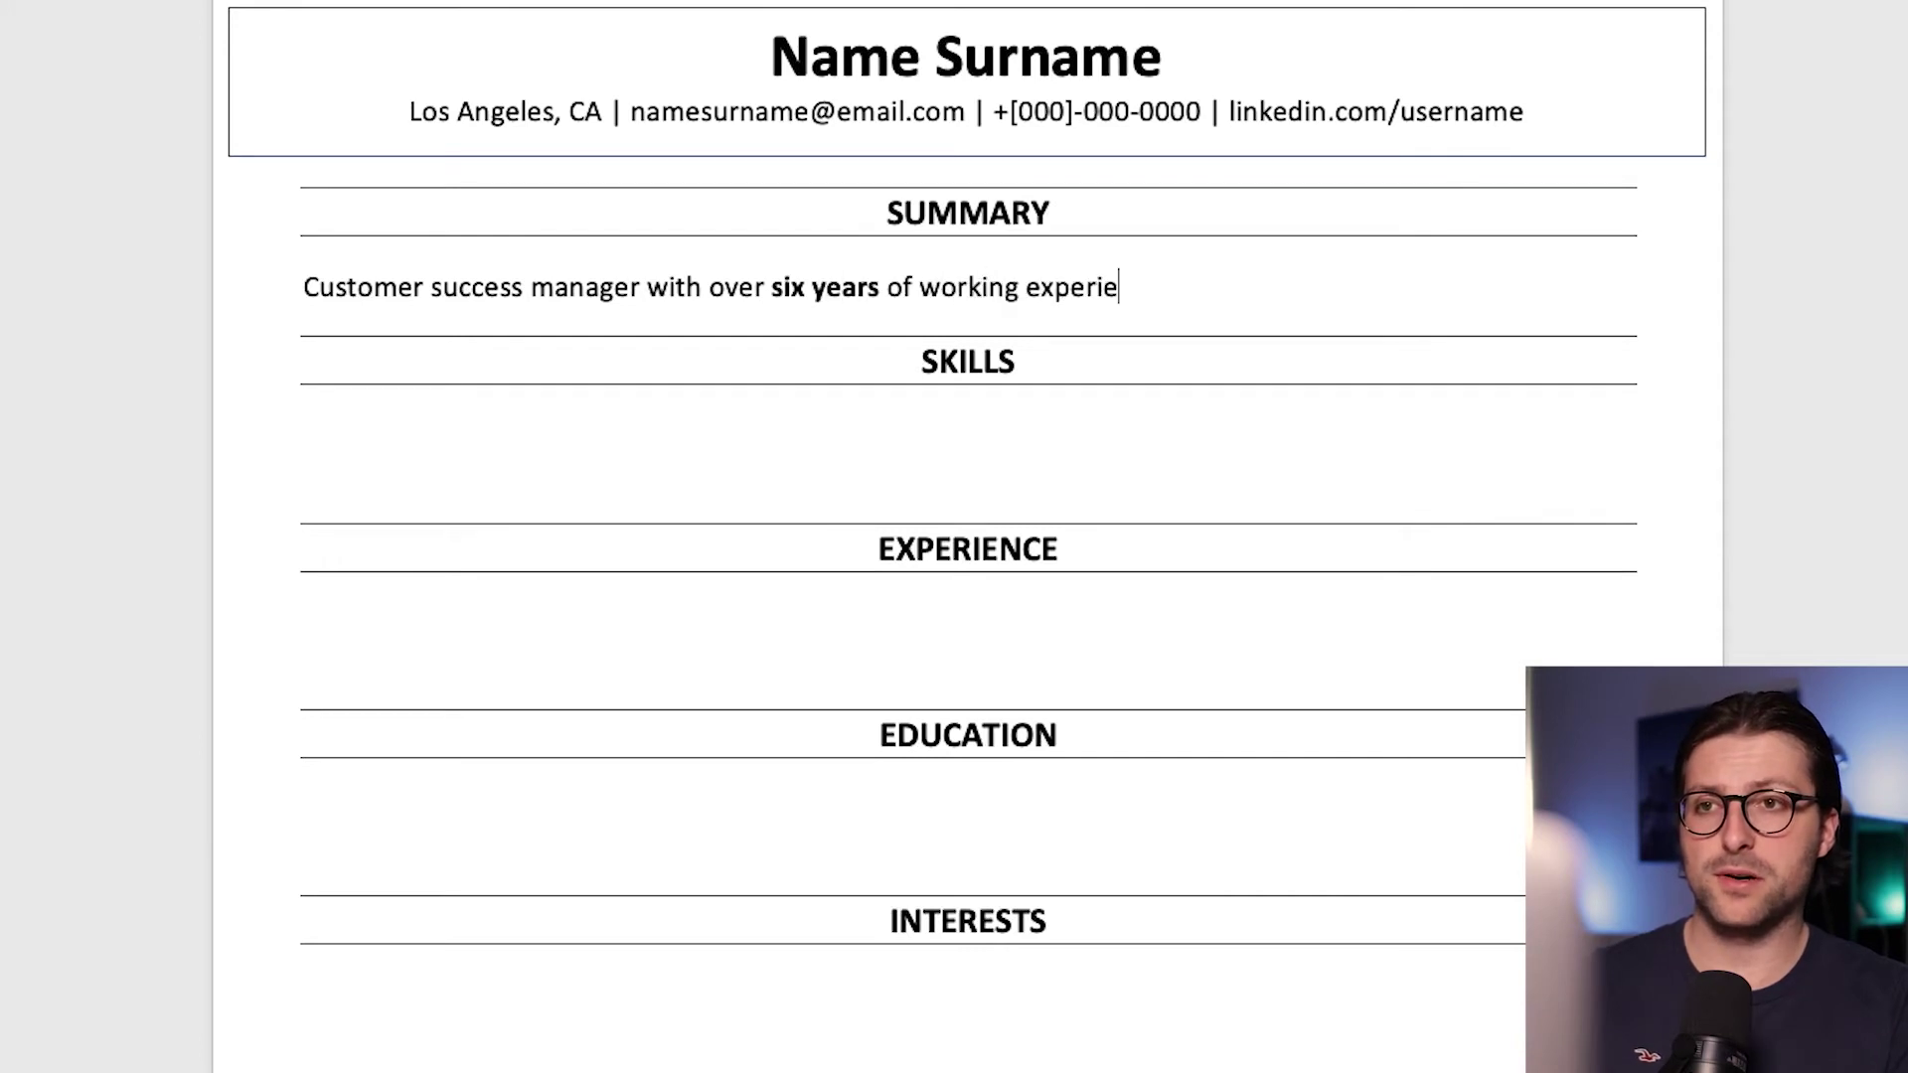
{"action": "type", "text": "nce in analyzing comp"}
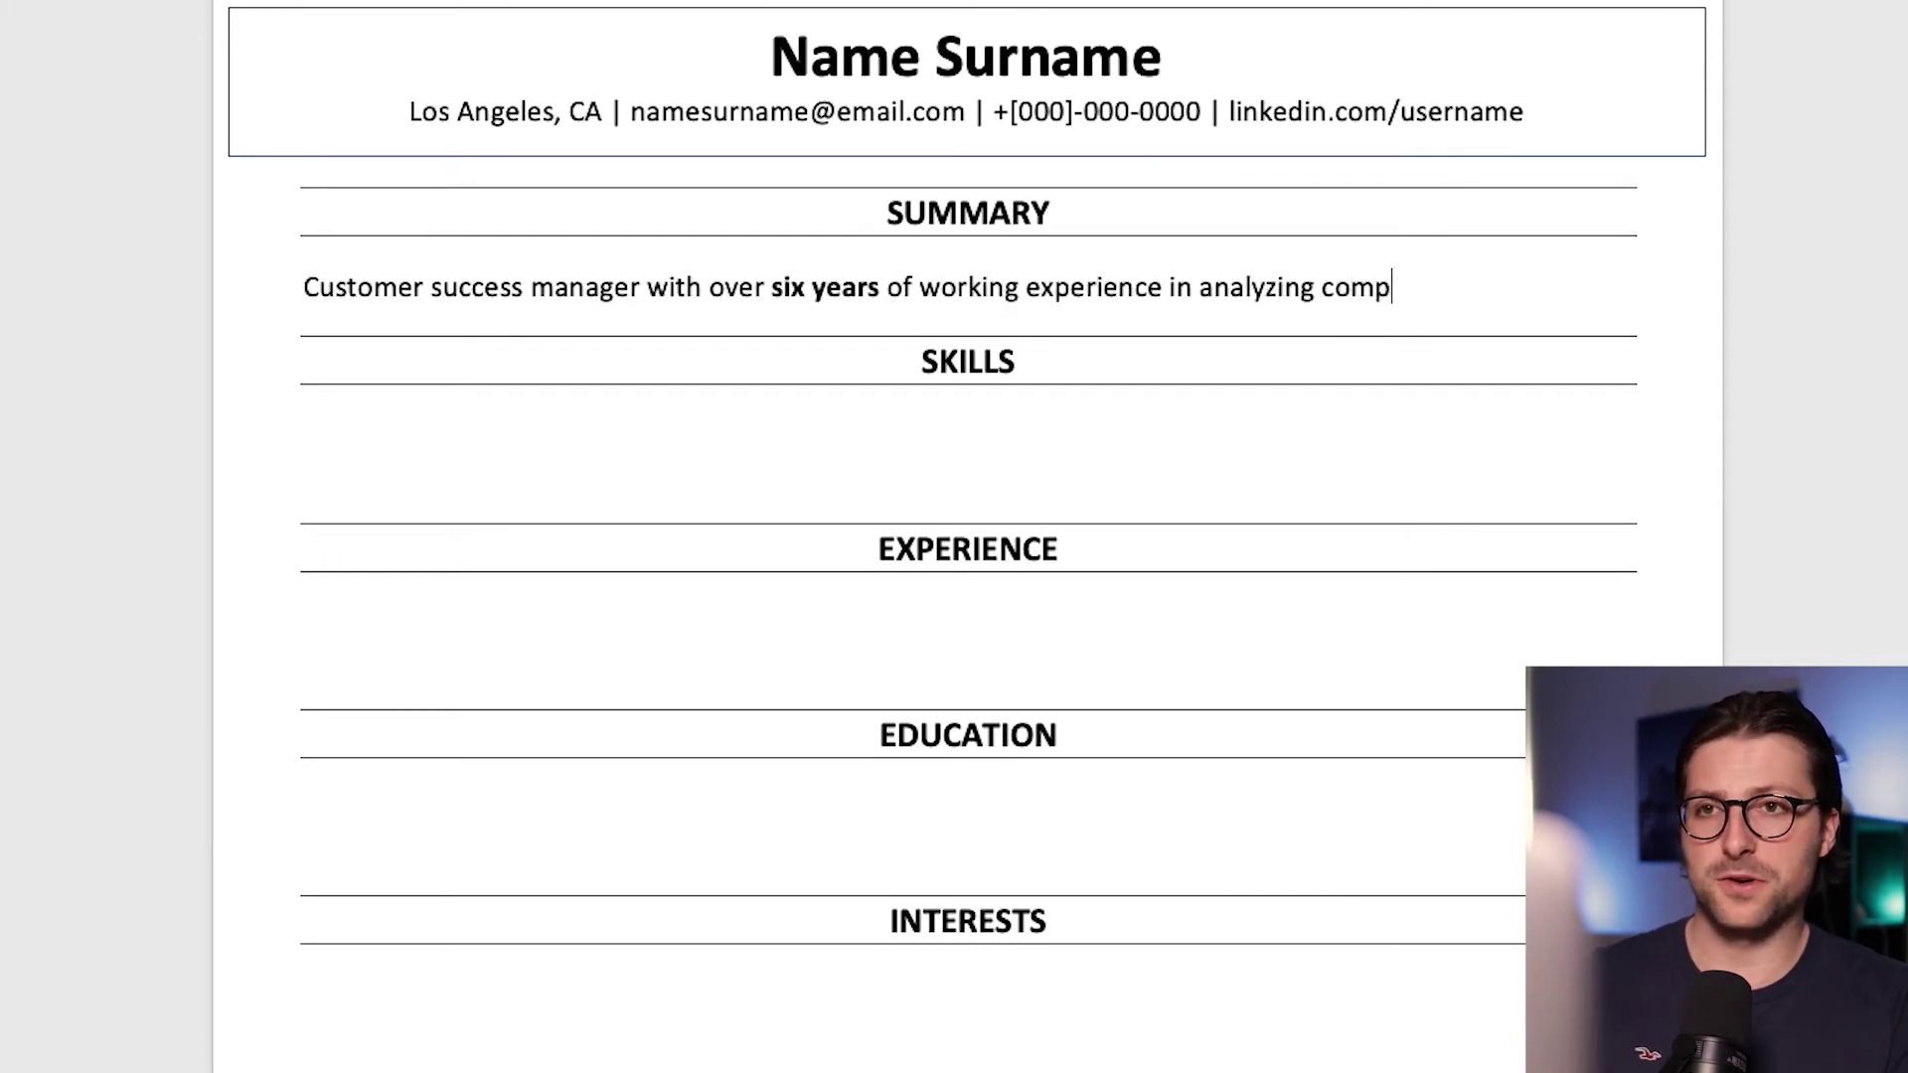
{"action": "type", "text": "laints, developing new "}
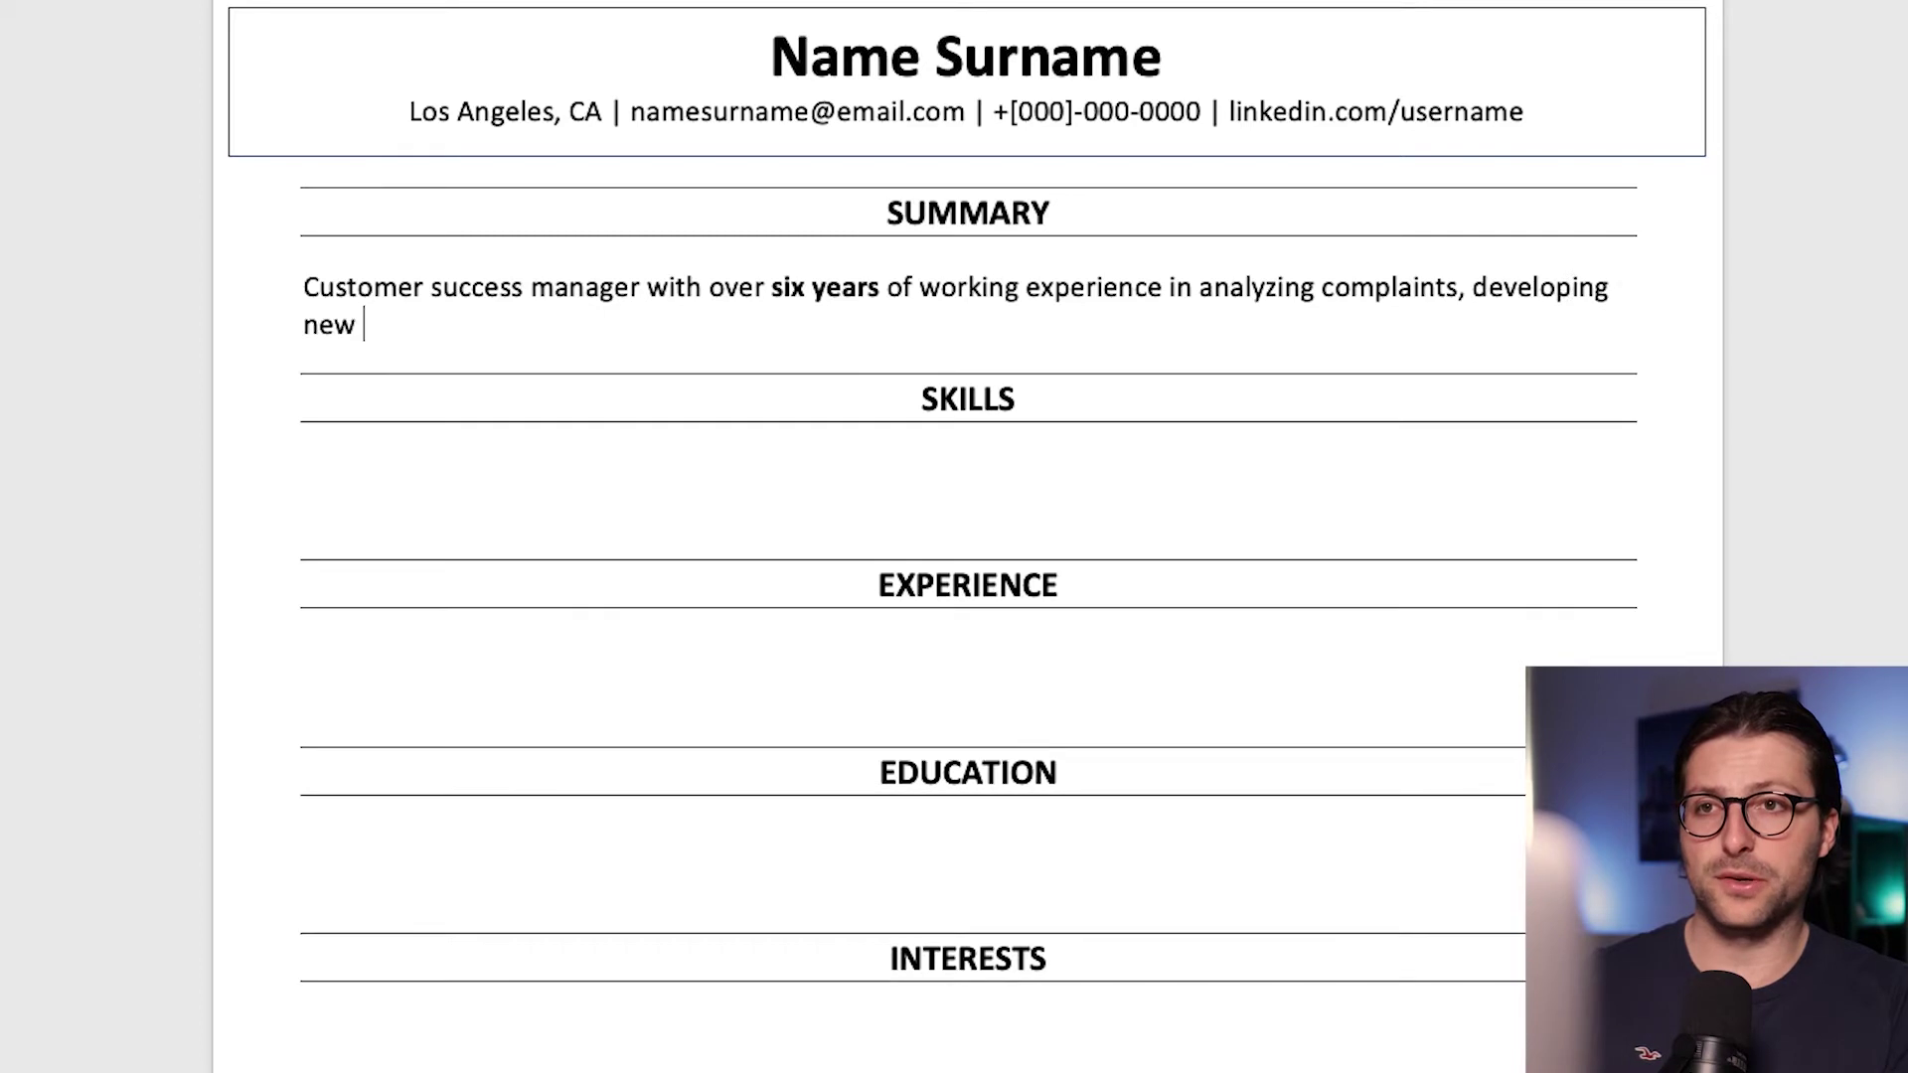
{"action": "type", "text": "procedures and implemen"}
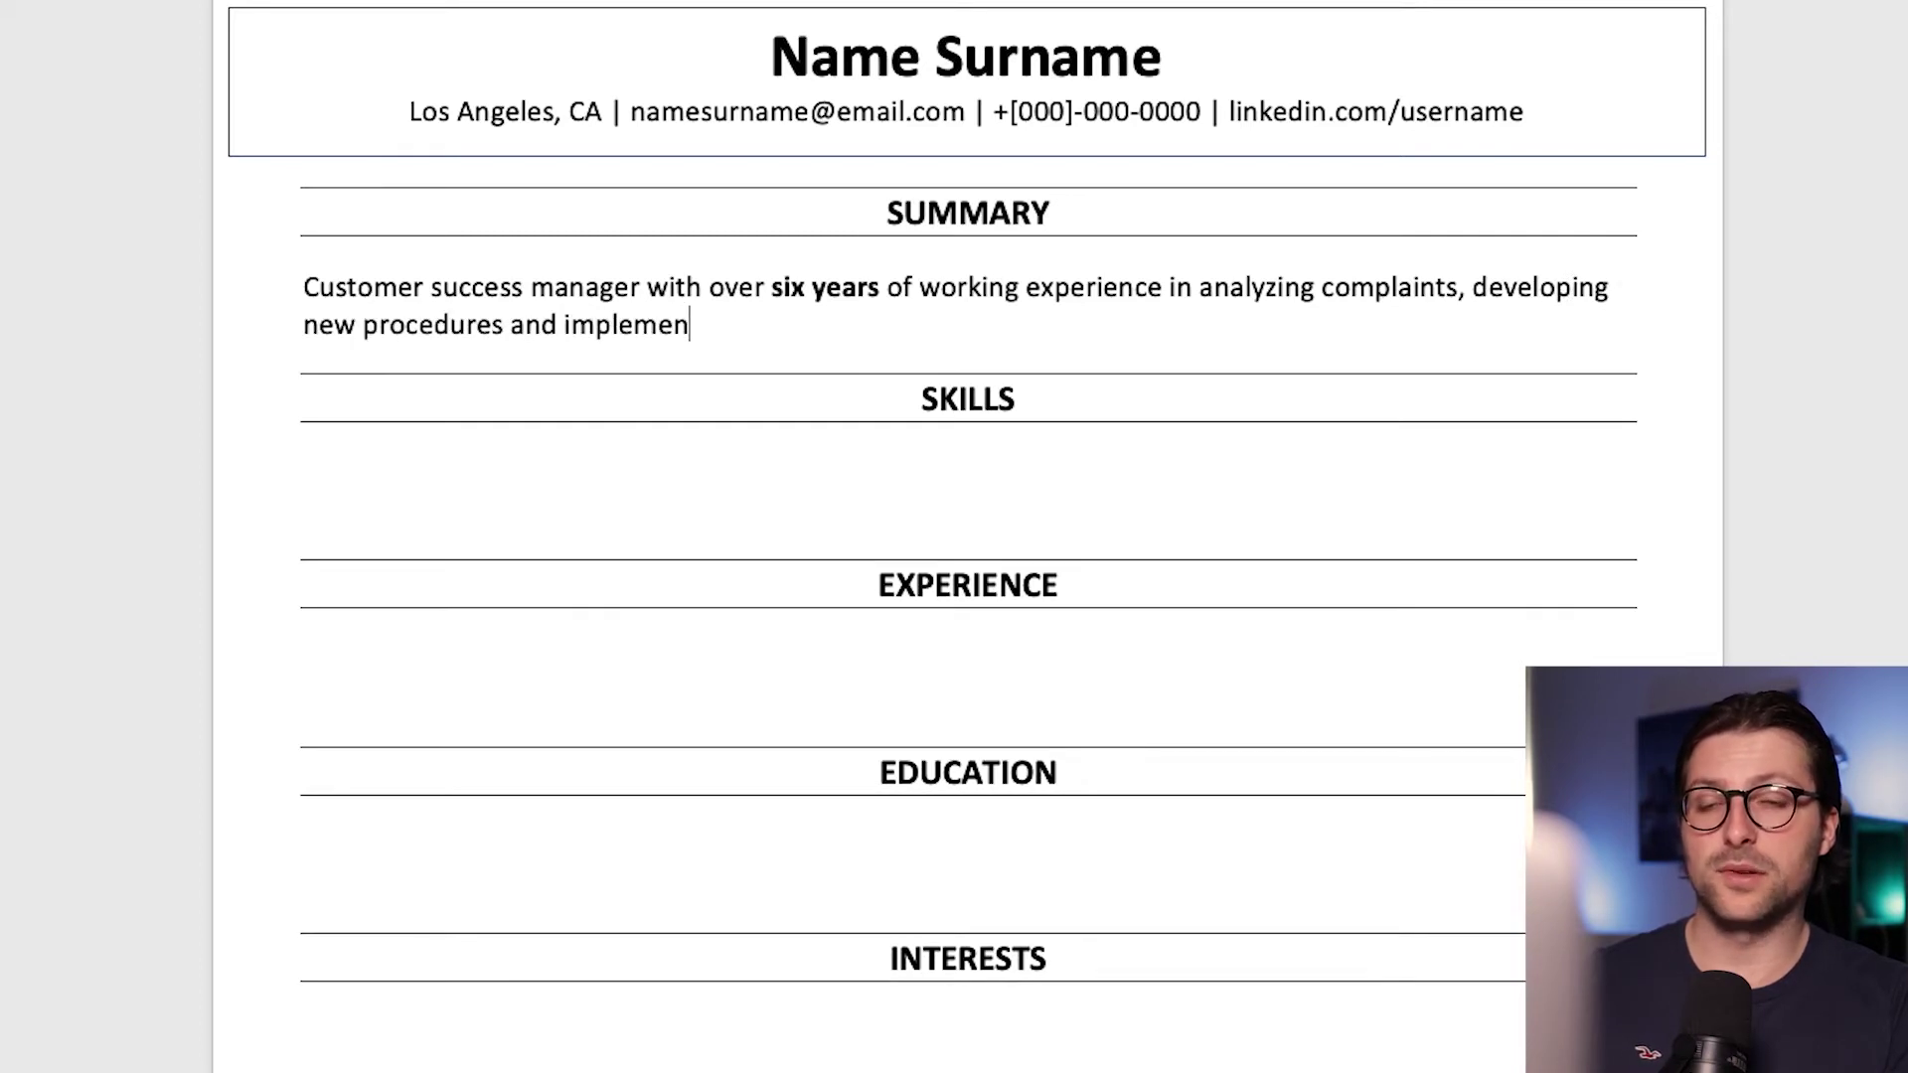
{"action": "type", "text": "ting customer retention"}
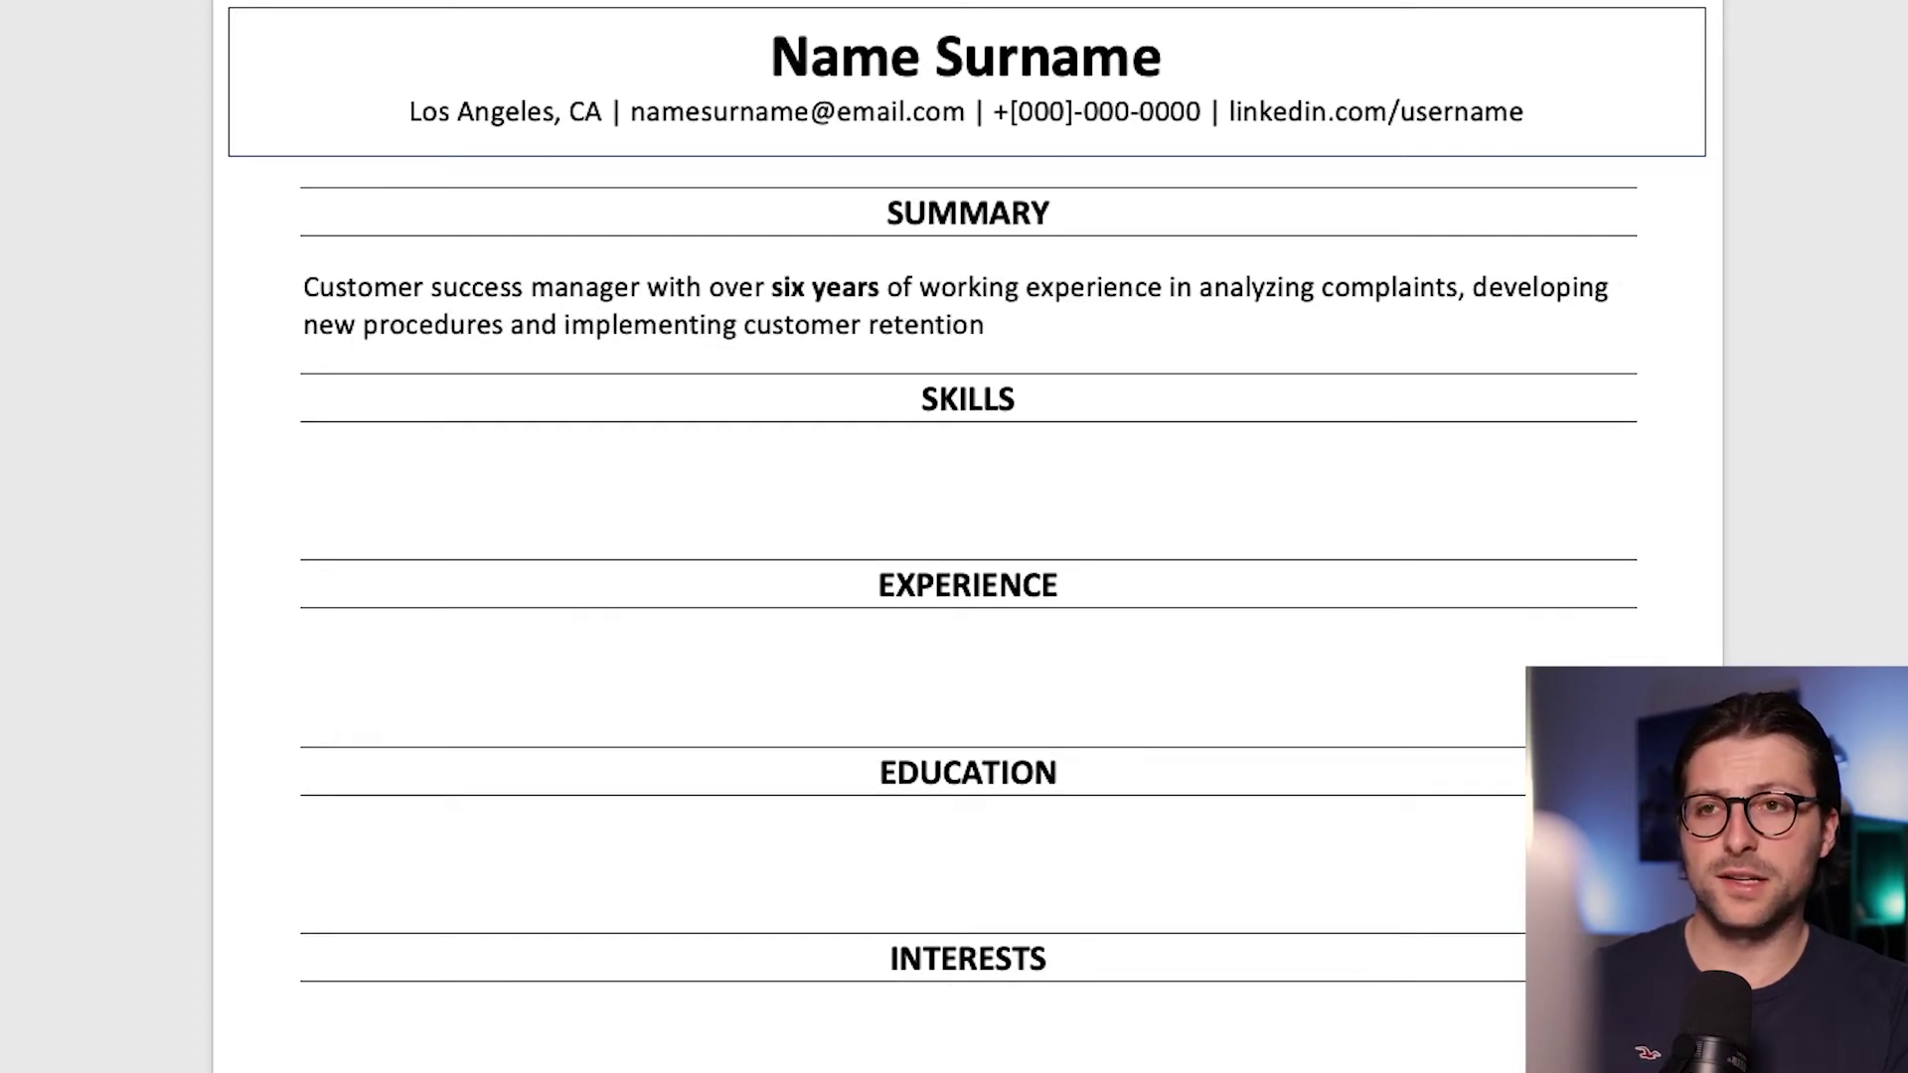
{"action": "type", "text": " campaigns. Seeking to lev"}
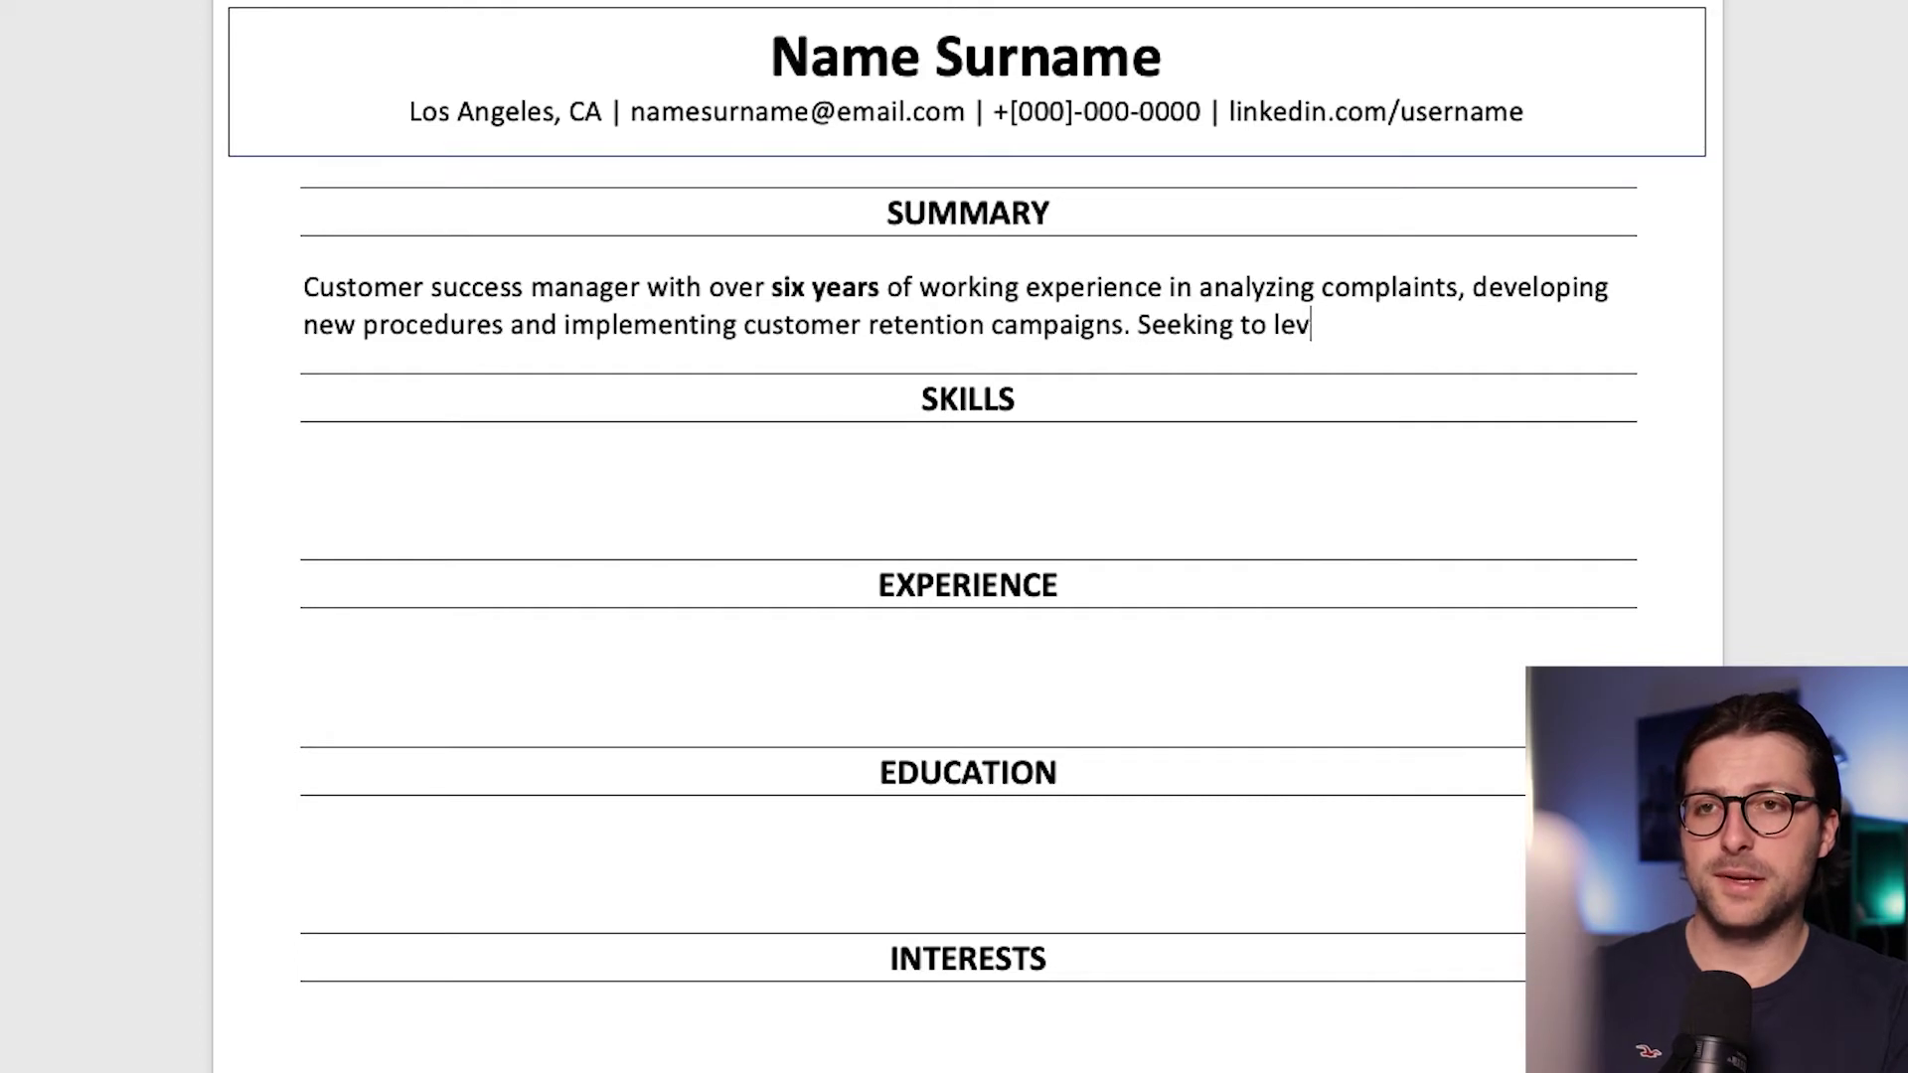
Step: Finish the summary with "Seeking to leverage my technical presales experience as a CSM at [Company]. As of [Date], I will be available for full-time employment."
{"action": "type", "text": "erage my technical pres"}
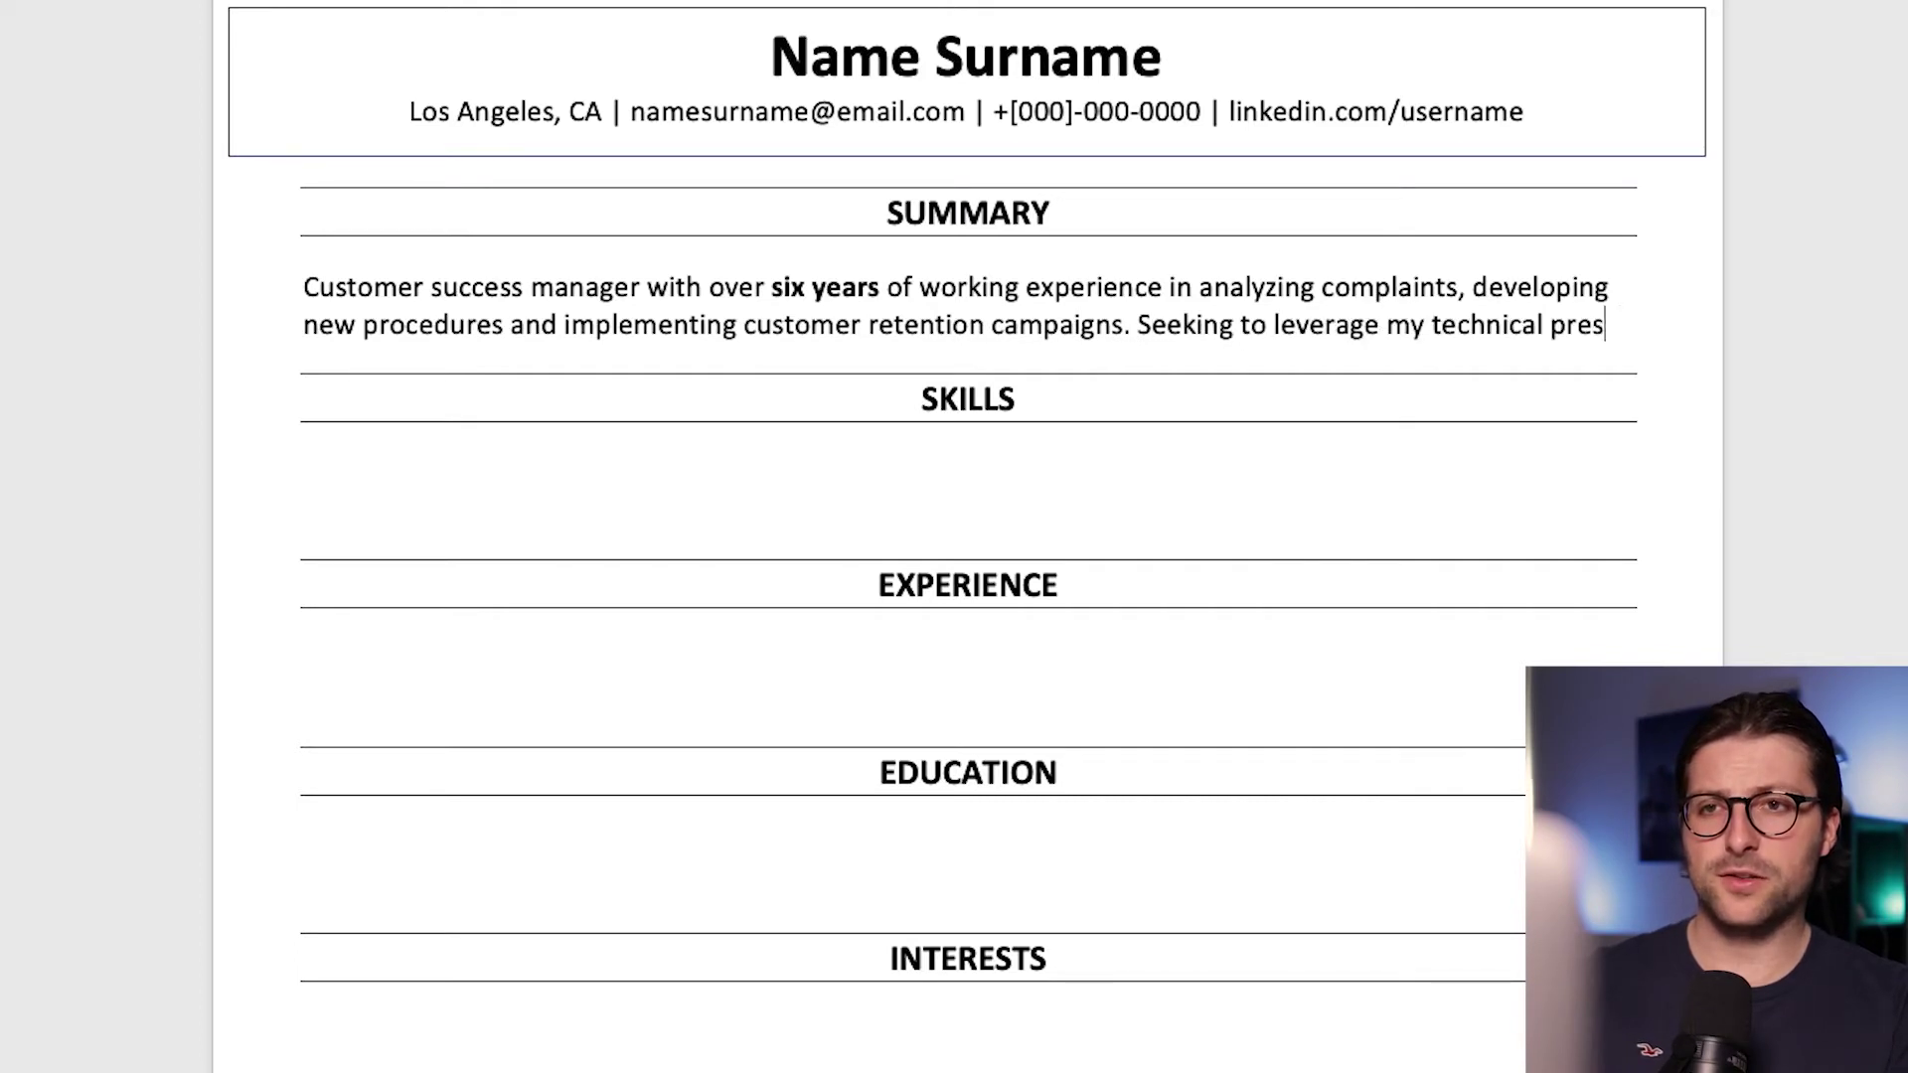
{"action": "type", "text": "ales experience as a "}
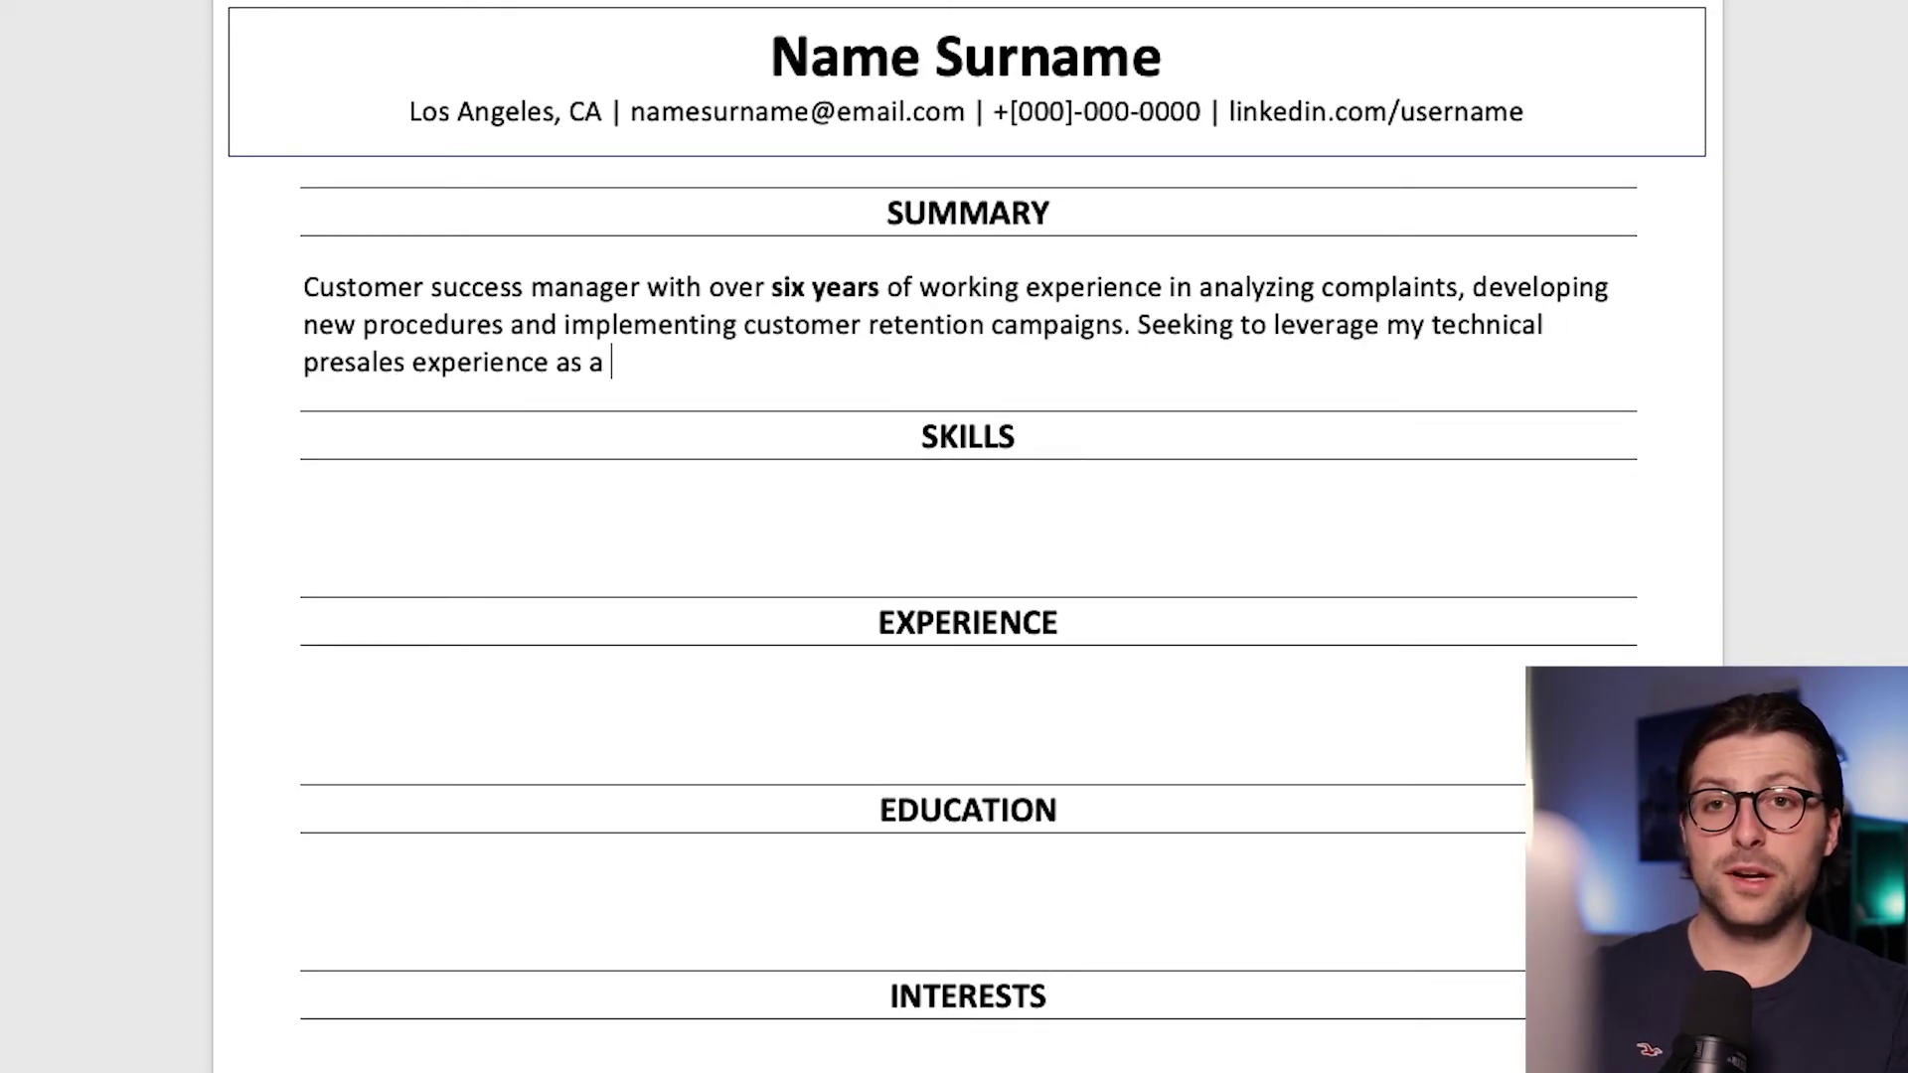
{"action": "type", "text": "CSM at [Company]. A"}
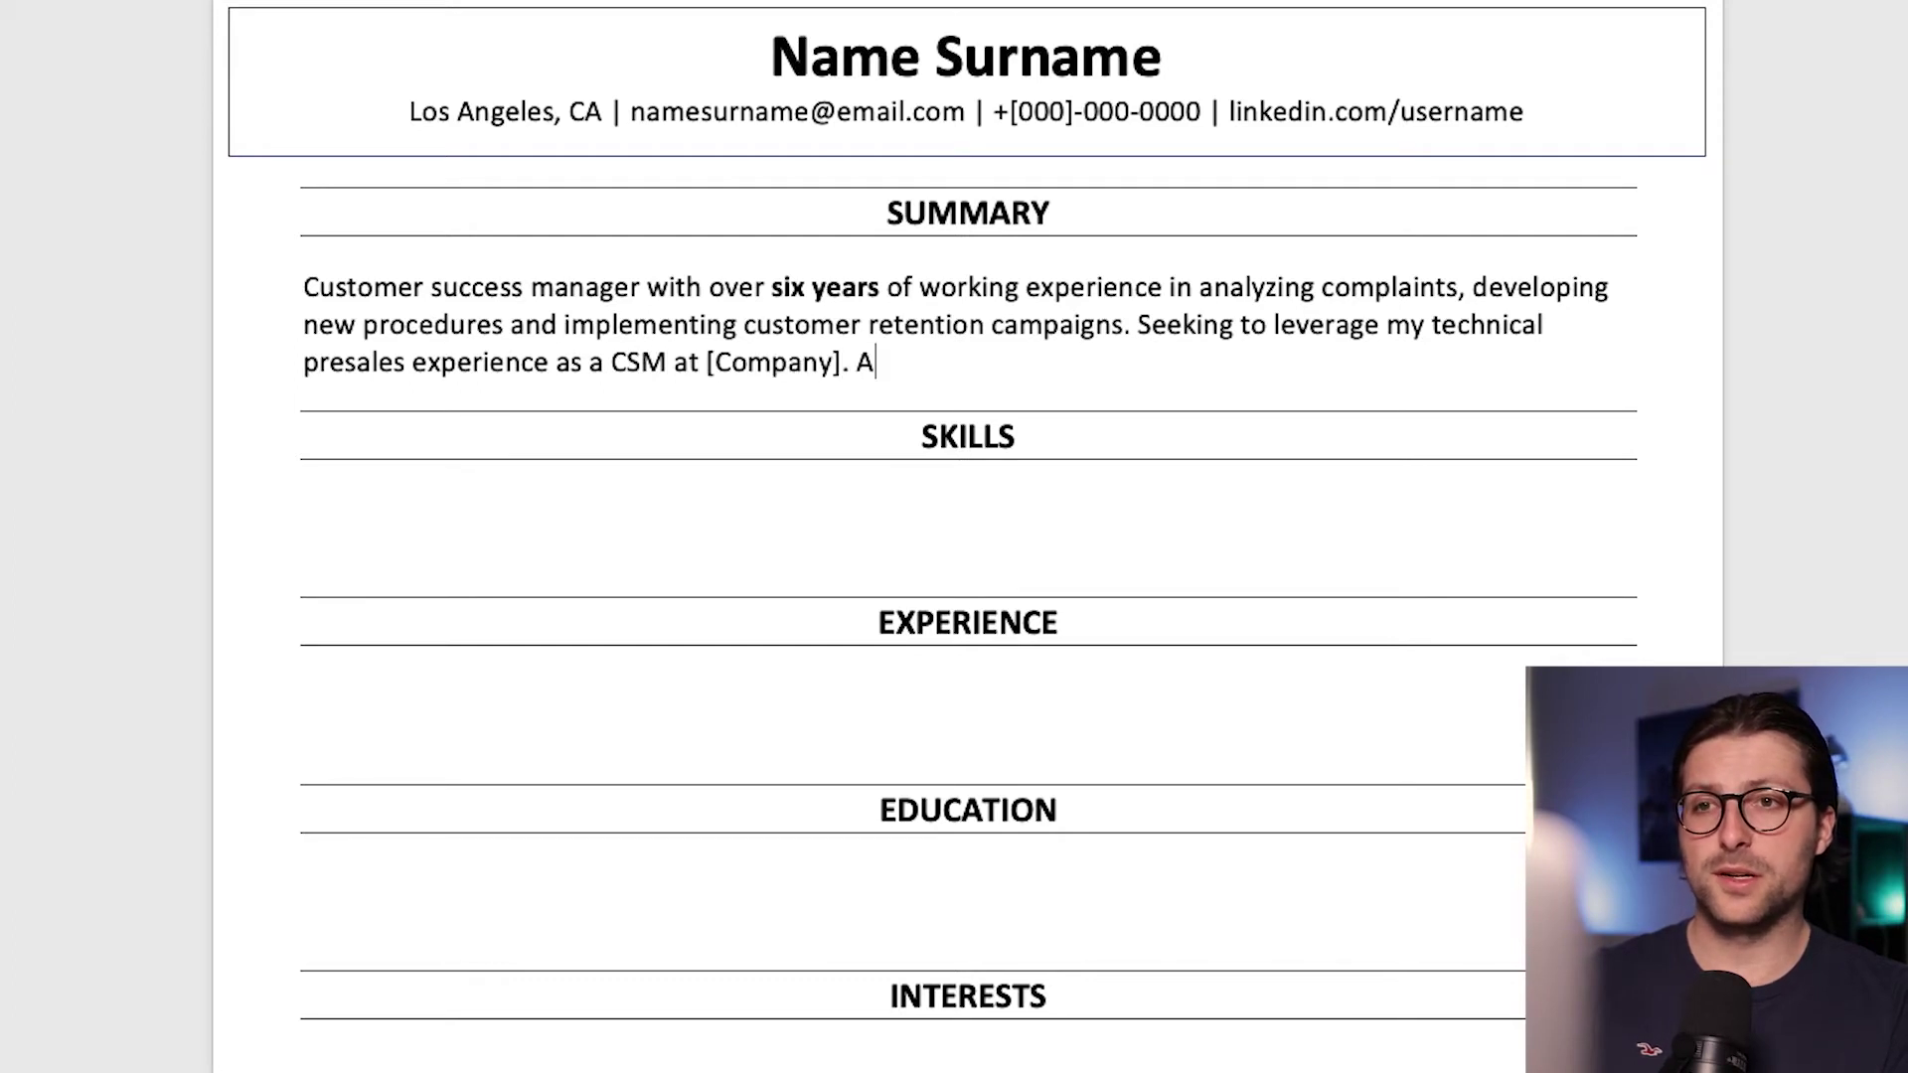
{"action": "type", "text": "s of [Date], I w"}
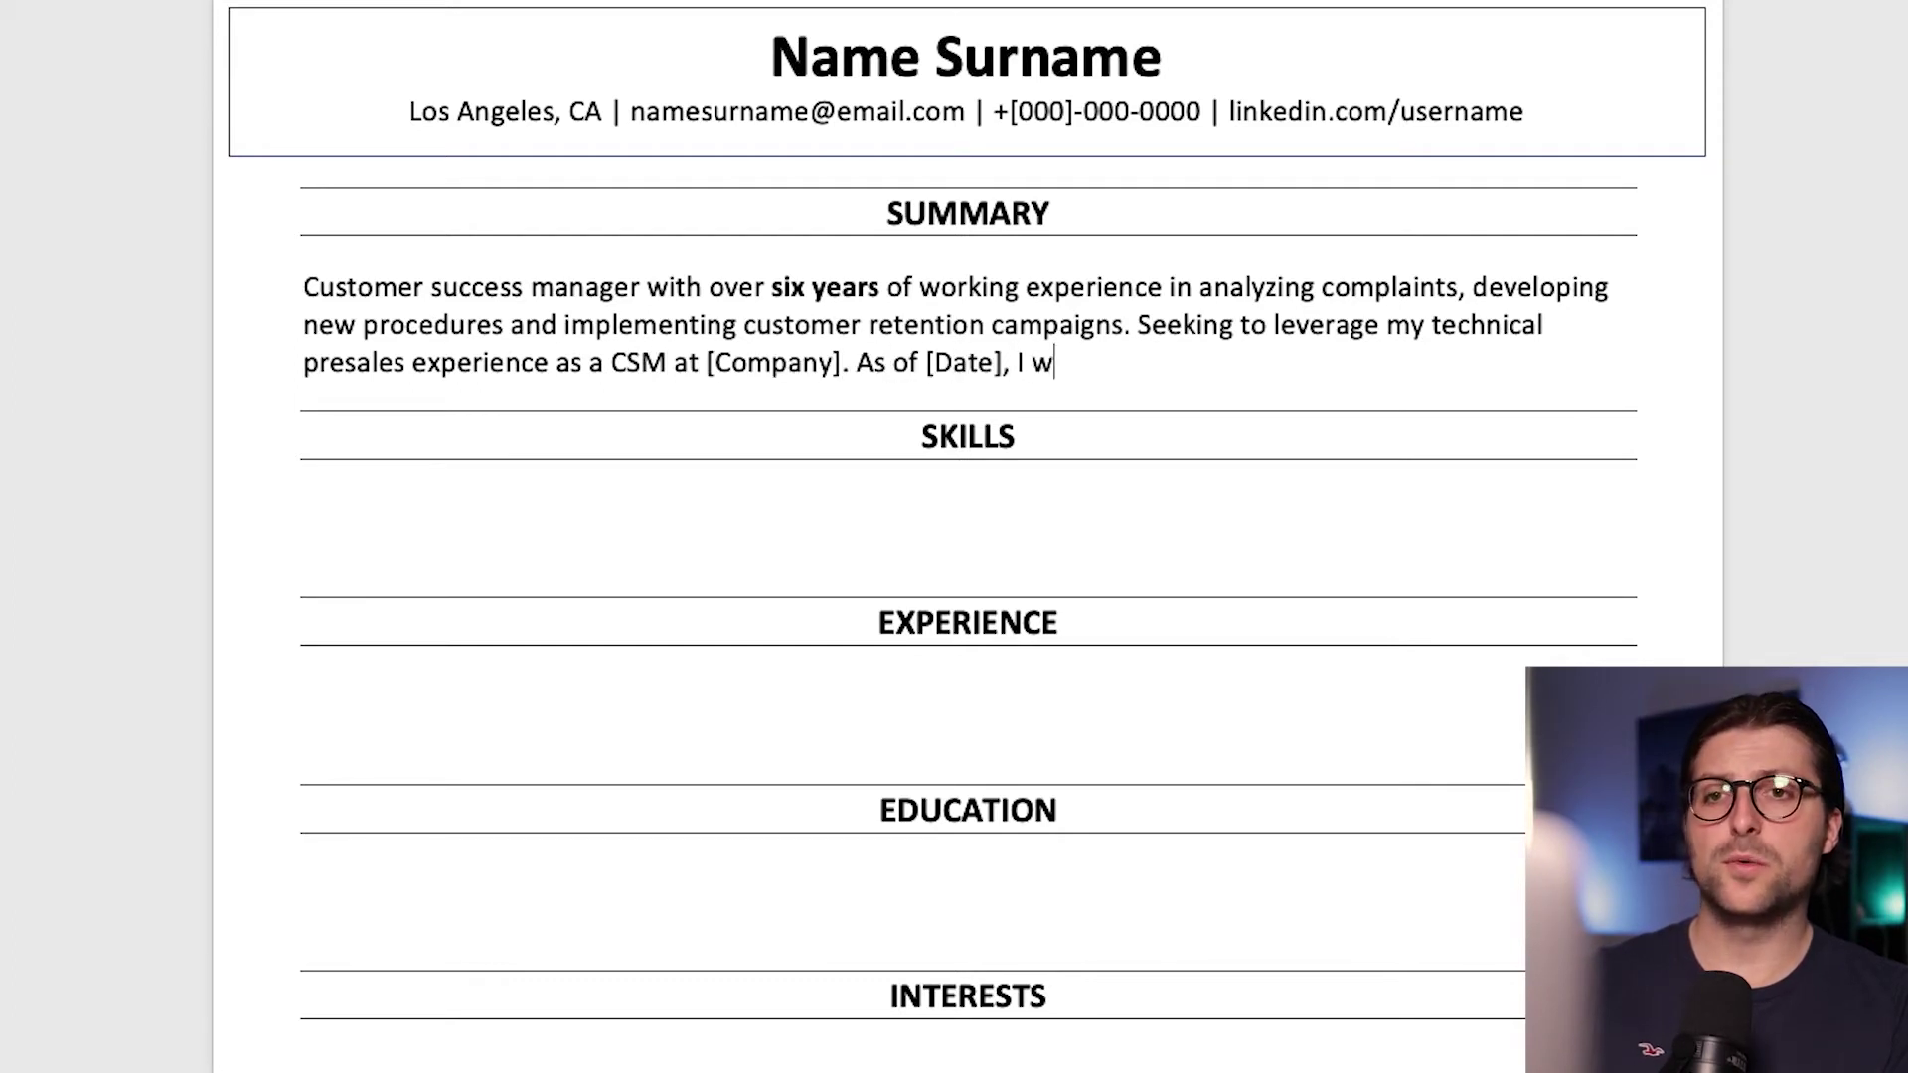
{"action": "type", "text": "ill be available for full-time employmen"}
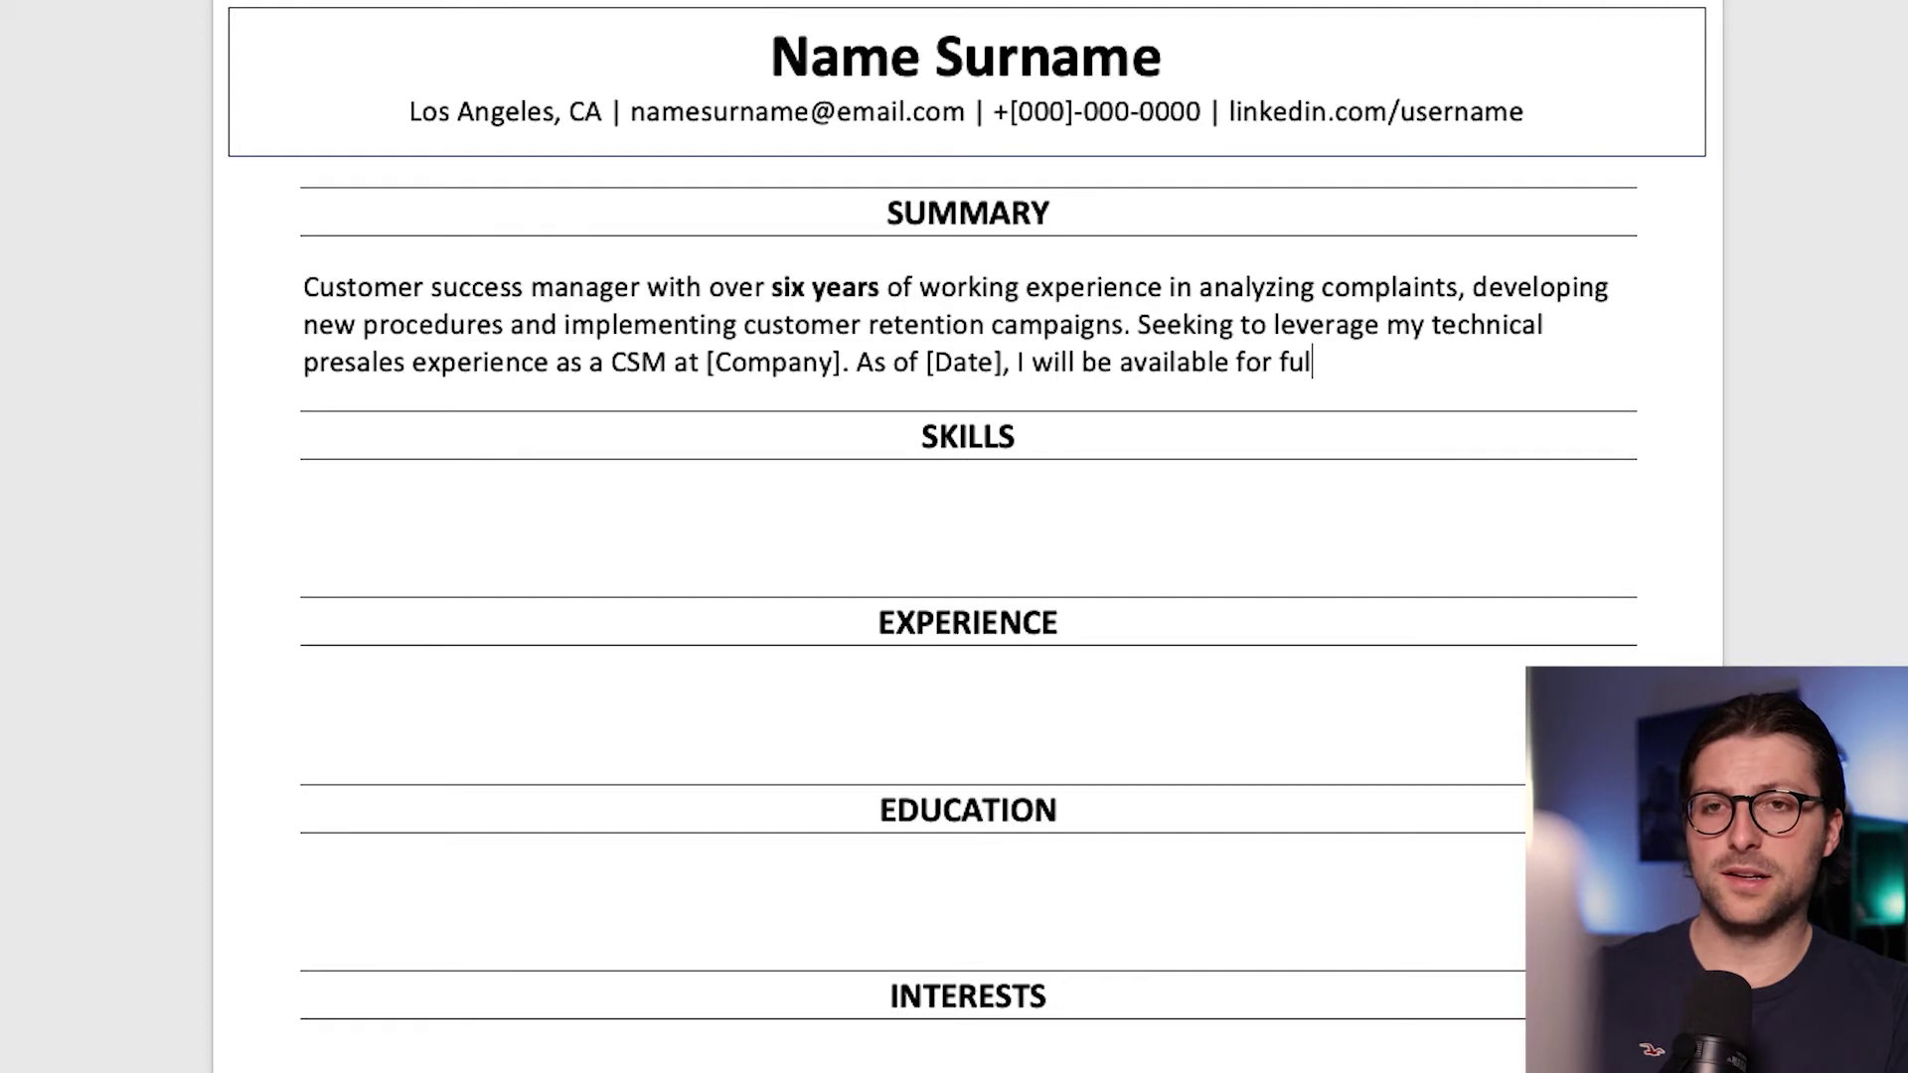
{"action": "type", "text": "t."}
Step: Center the whole summary paragraph under the SUMMARY heading
{"action": "left_click_drag", "start_coordinate": [1556, 362], "coordinate": [353, 287]}
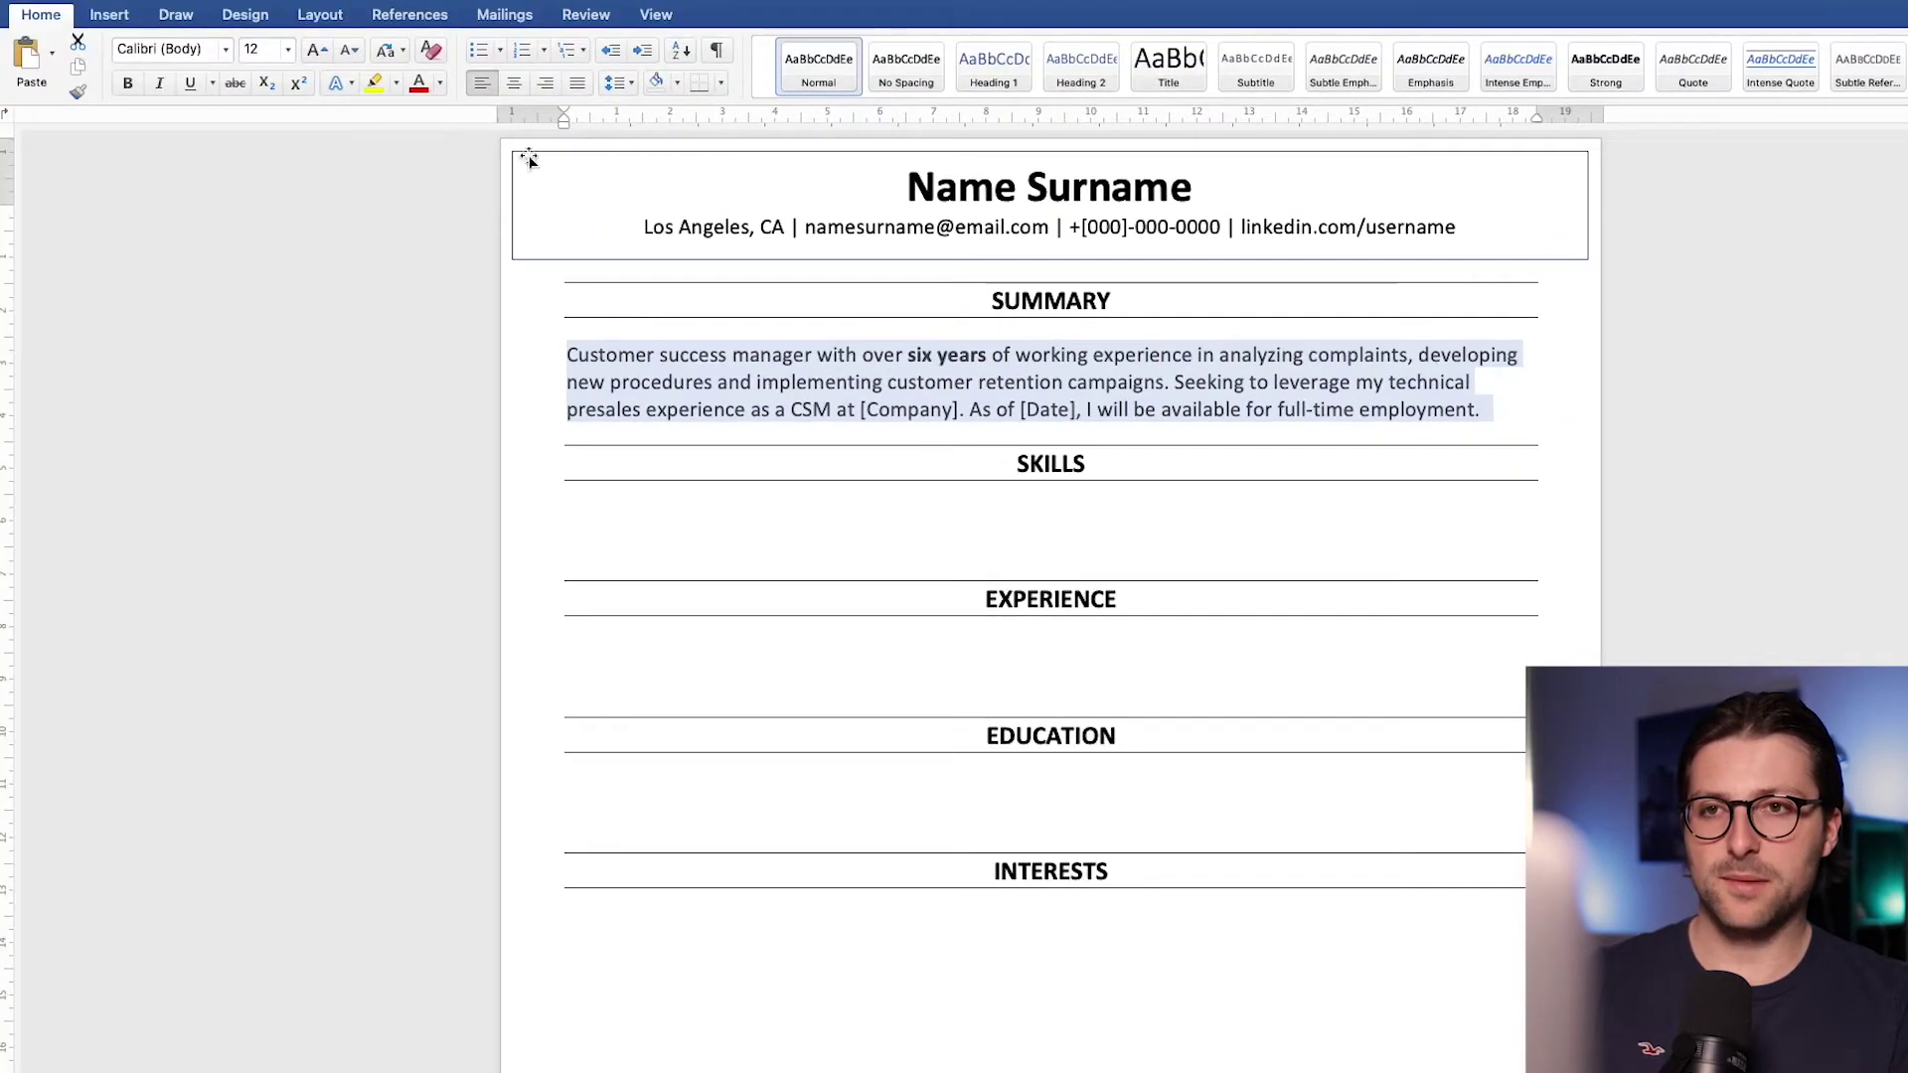
{"action": "left_click", "coordinate": [515, 83]}
Step: Remove one blank line under SKILLS and insert a table with one row and three columns there
{"action": "left_click", "coordinate": [625, 524]}
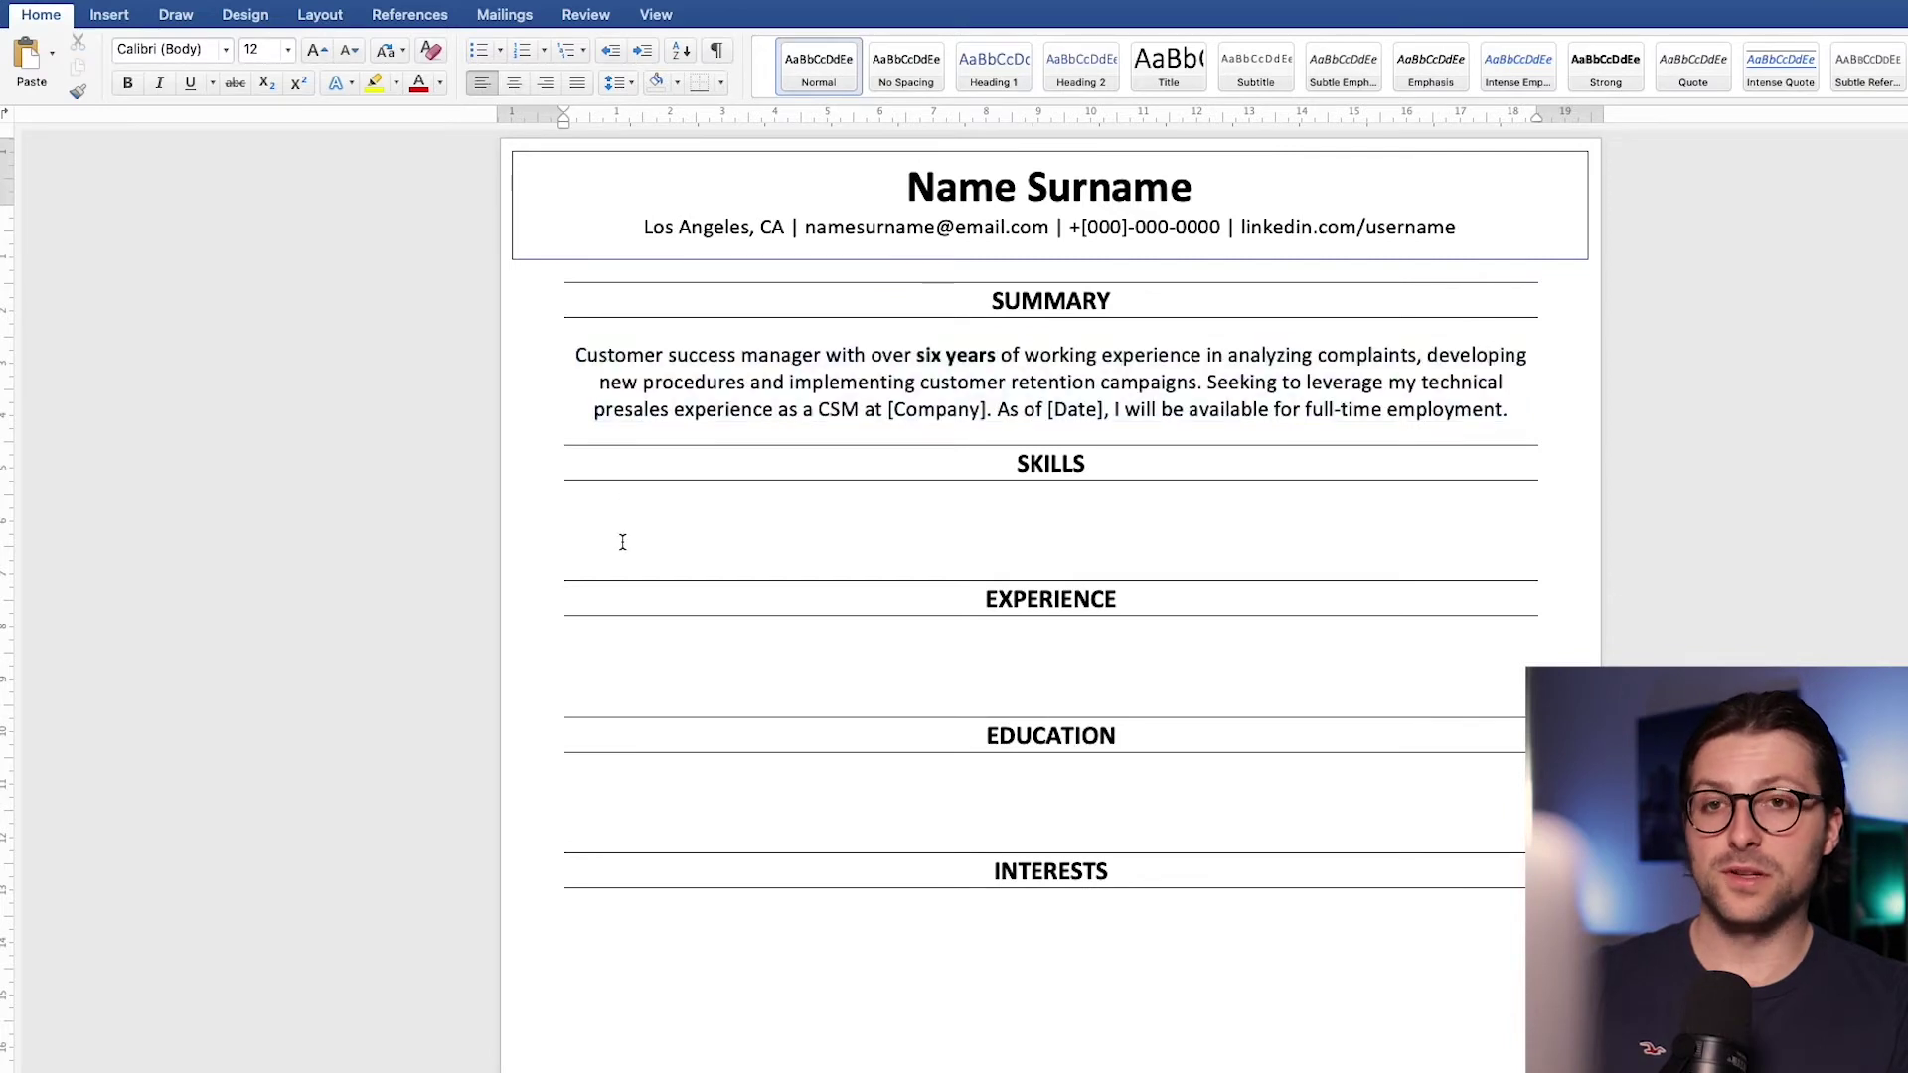
{"action": "scroll", "coordinate": [624, 526], "scroll_direction": "down", "scroll_amount": 3}
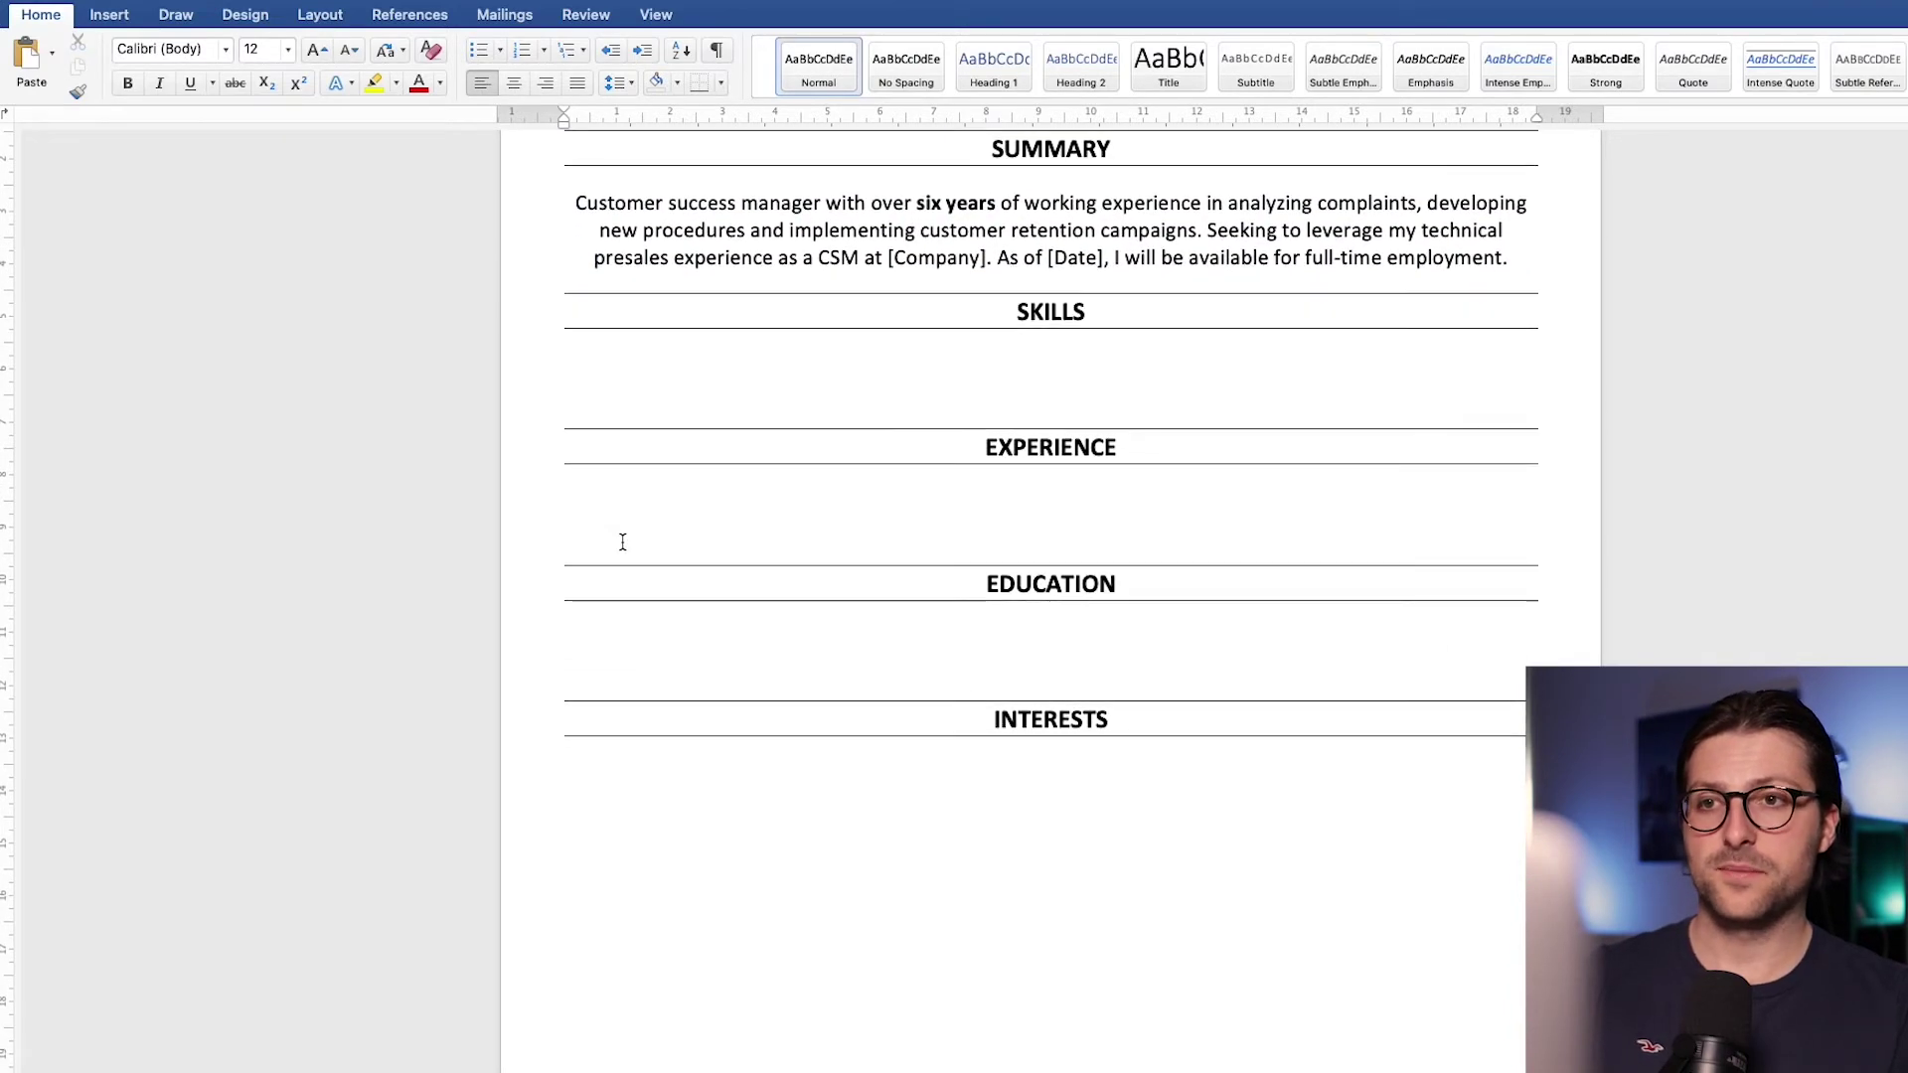
{"action": "key", "text": "BackSpace"}
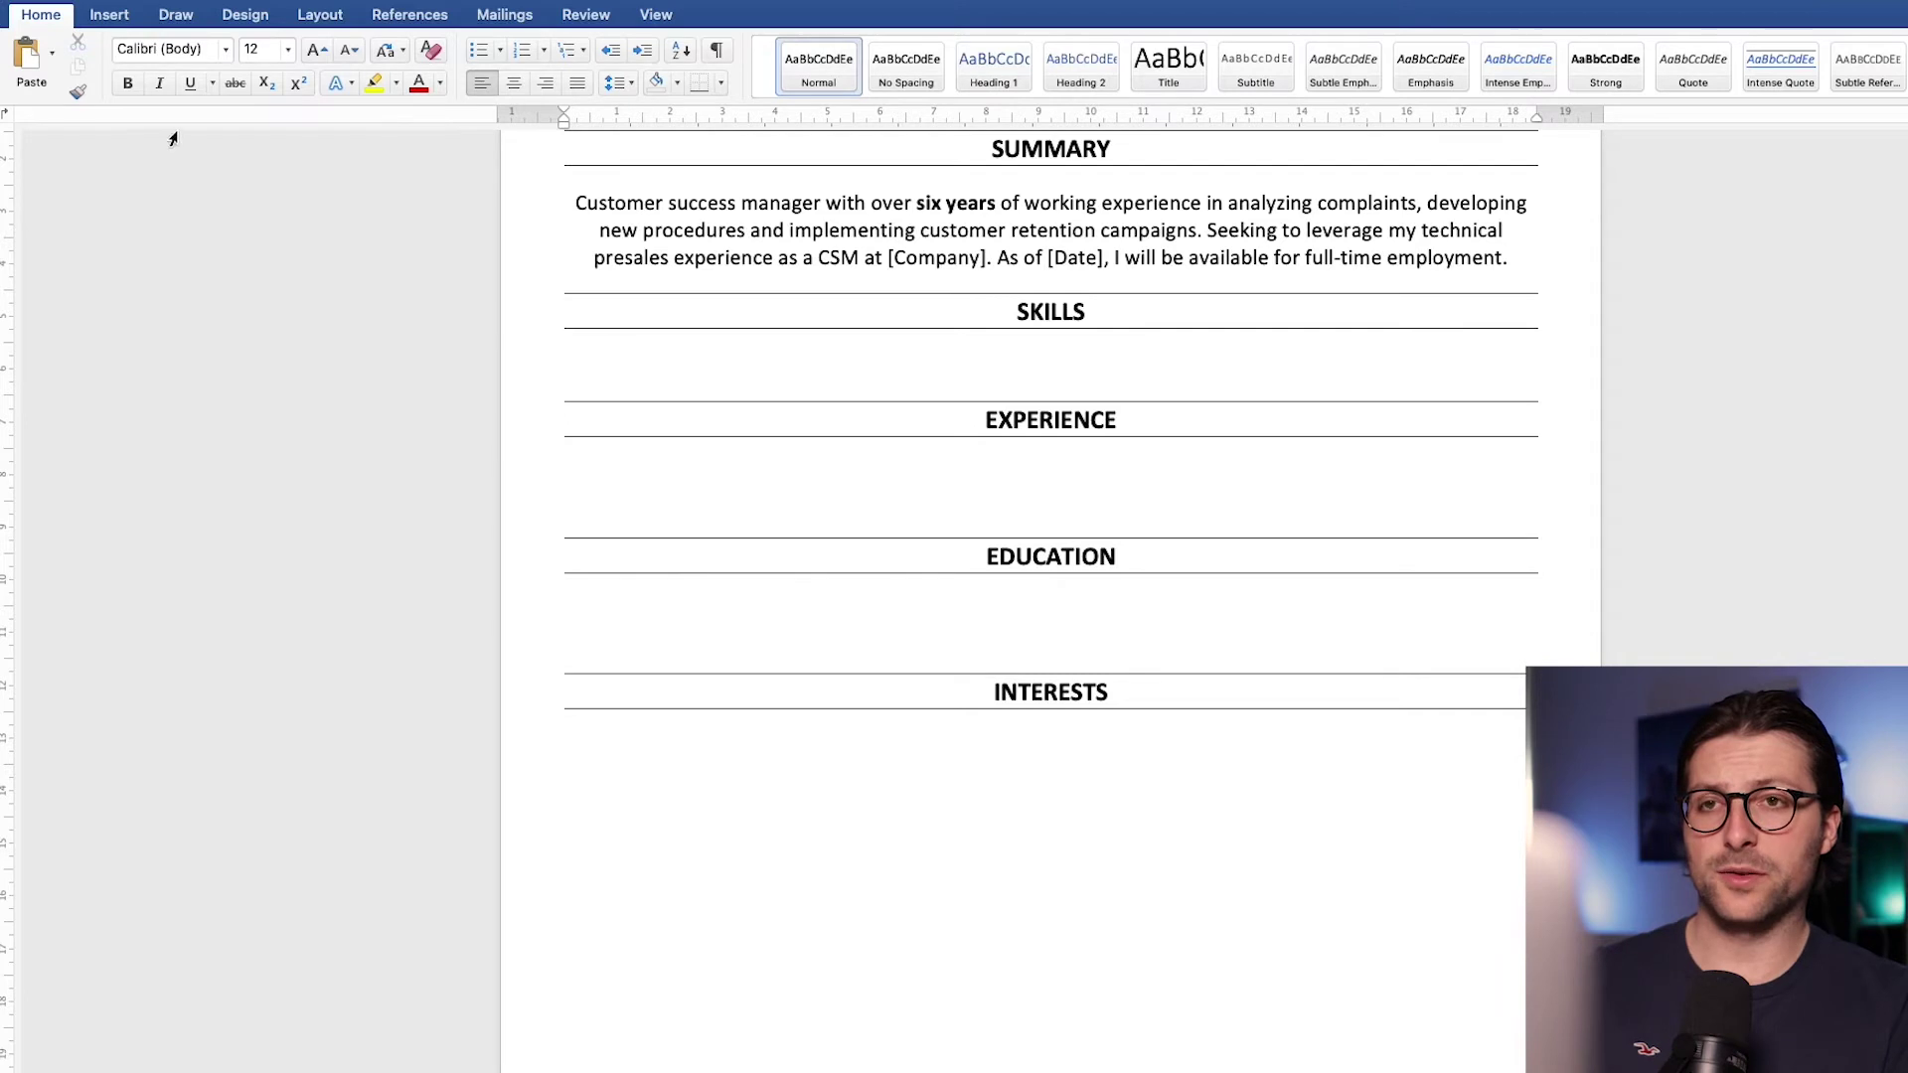
{"action": "left_click", "coordinate": [109, 16]}
{"action": "left_click", "coordinate": [212, 59]}
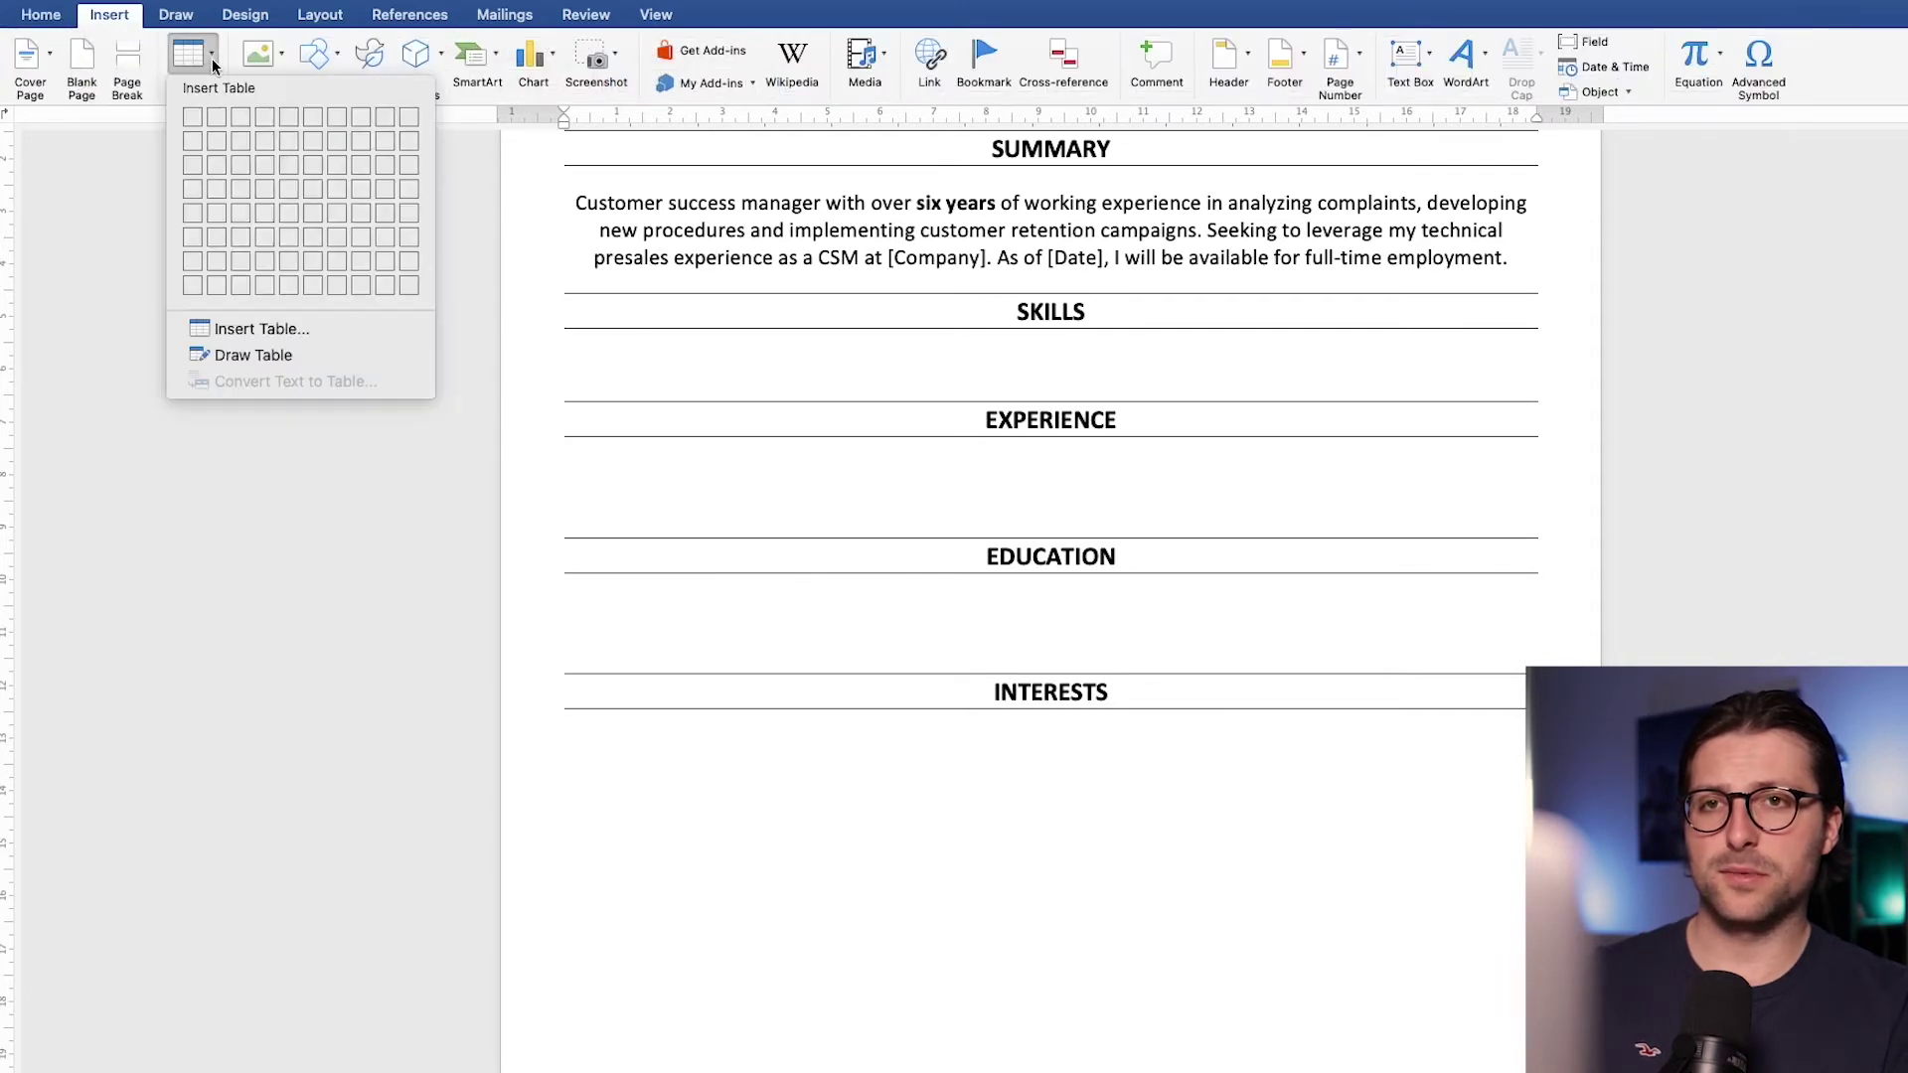
{"action": "left_click", "coordinate": [241, 117]}
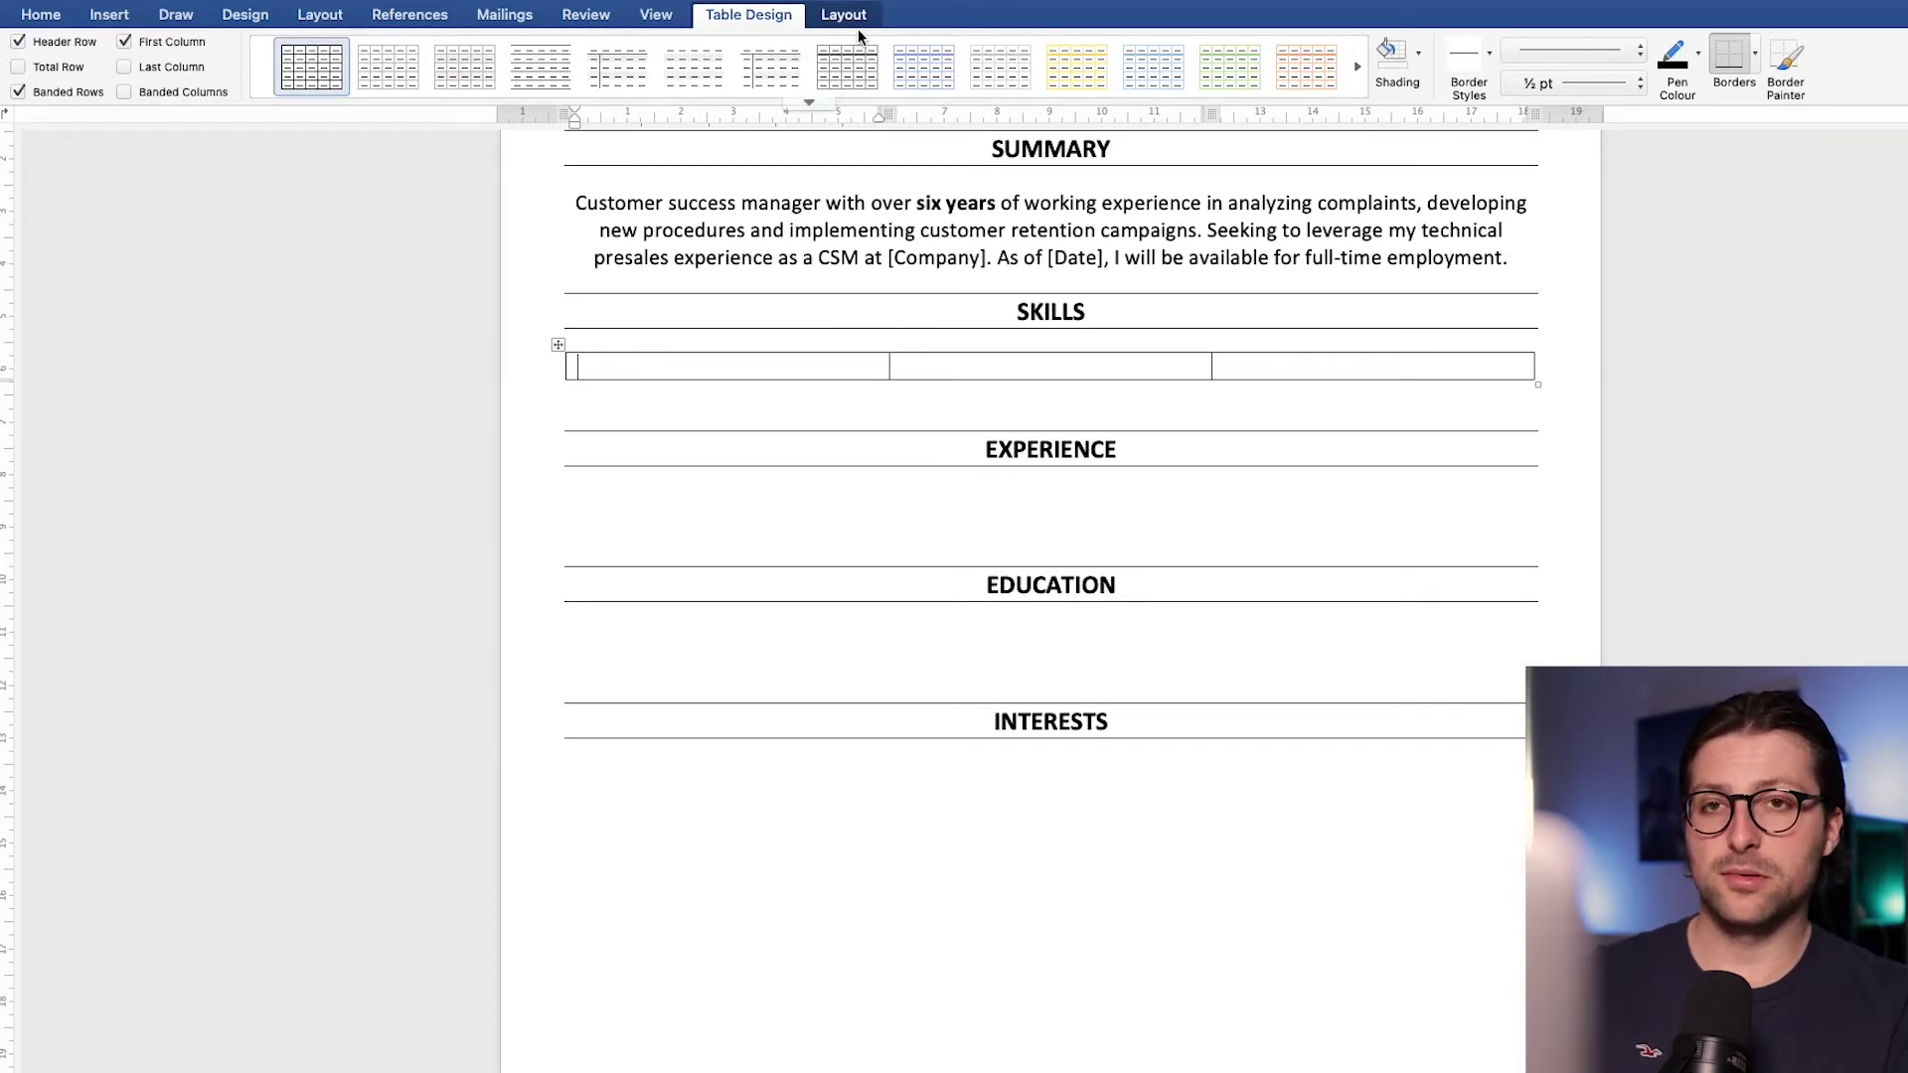
Step: Set the skills table's default left and right cell margins to 0 cm
{"action": "left_click", "coordinate": [845, 16]}
{"action": "left_click", "coordinate": [1314, 80]}
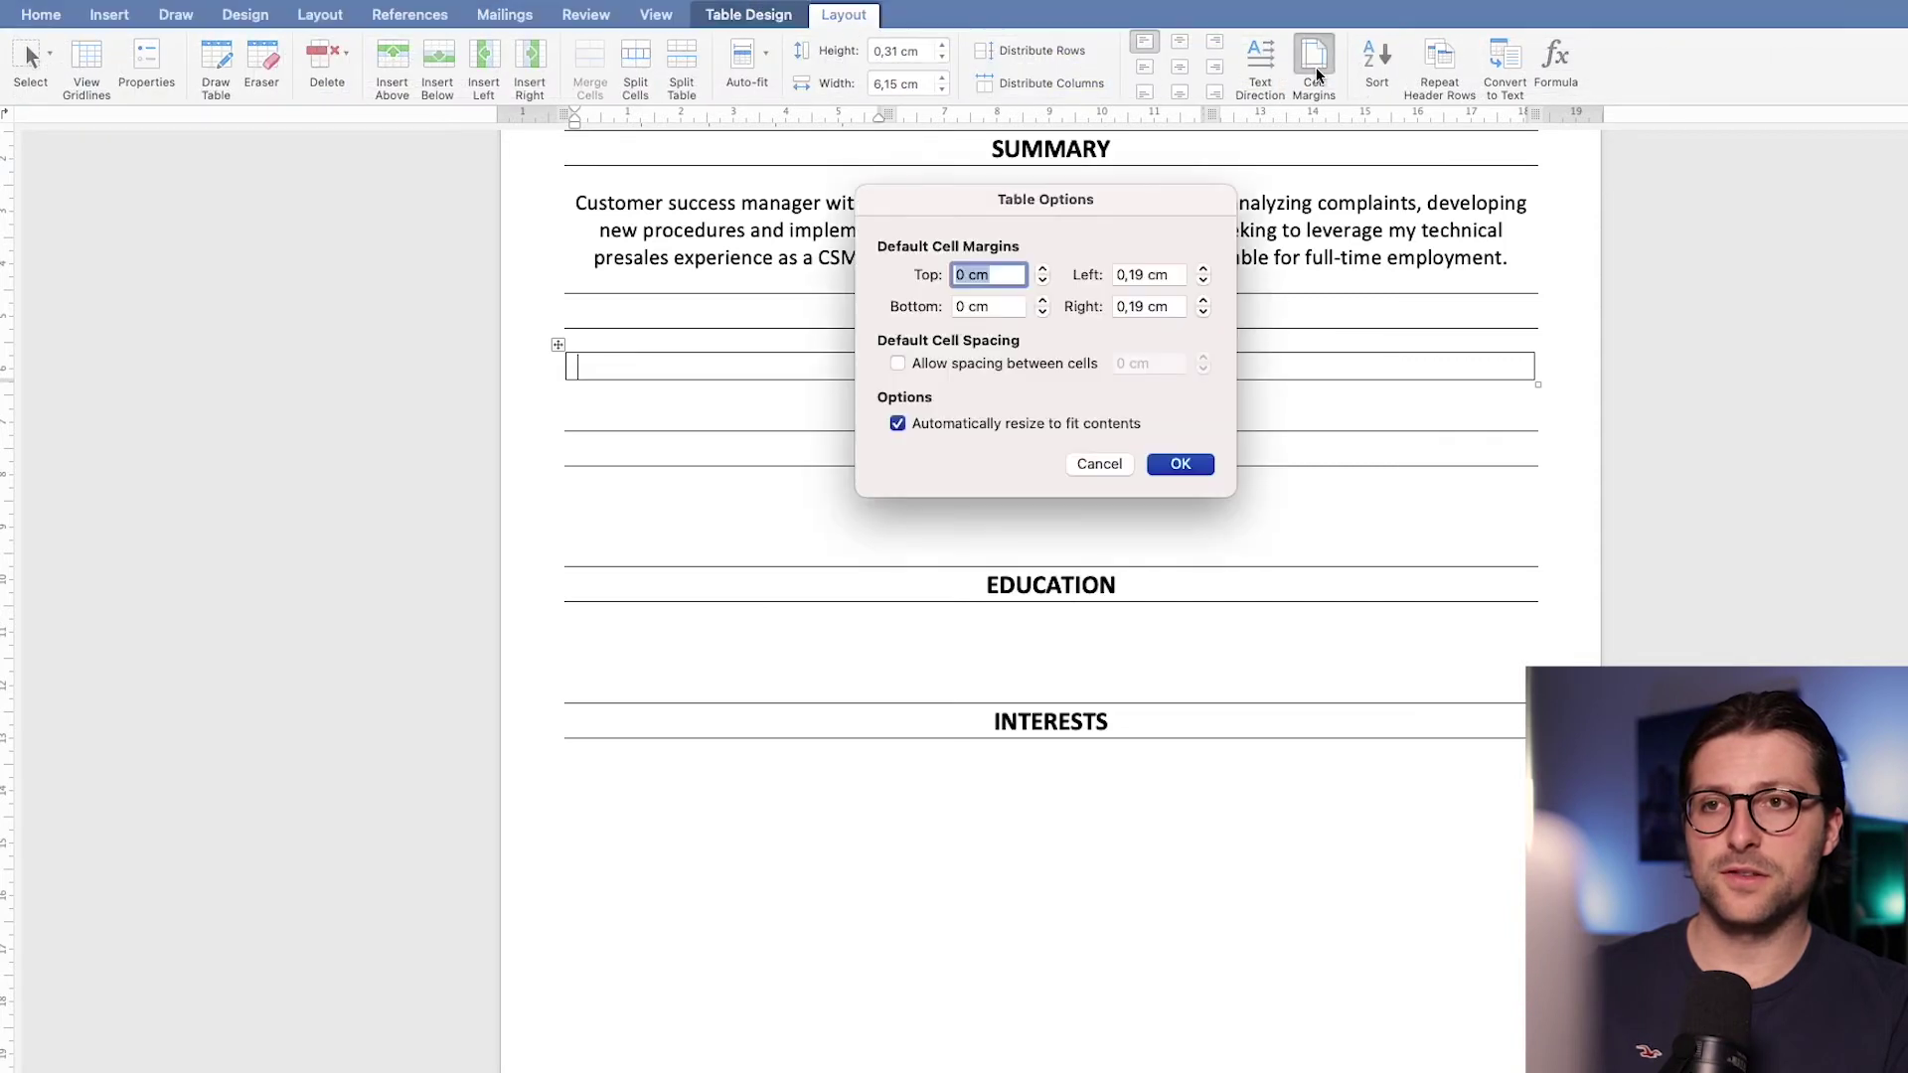
{"action": "left_click", "coordinate": [1203, 281]}
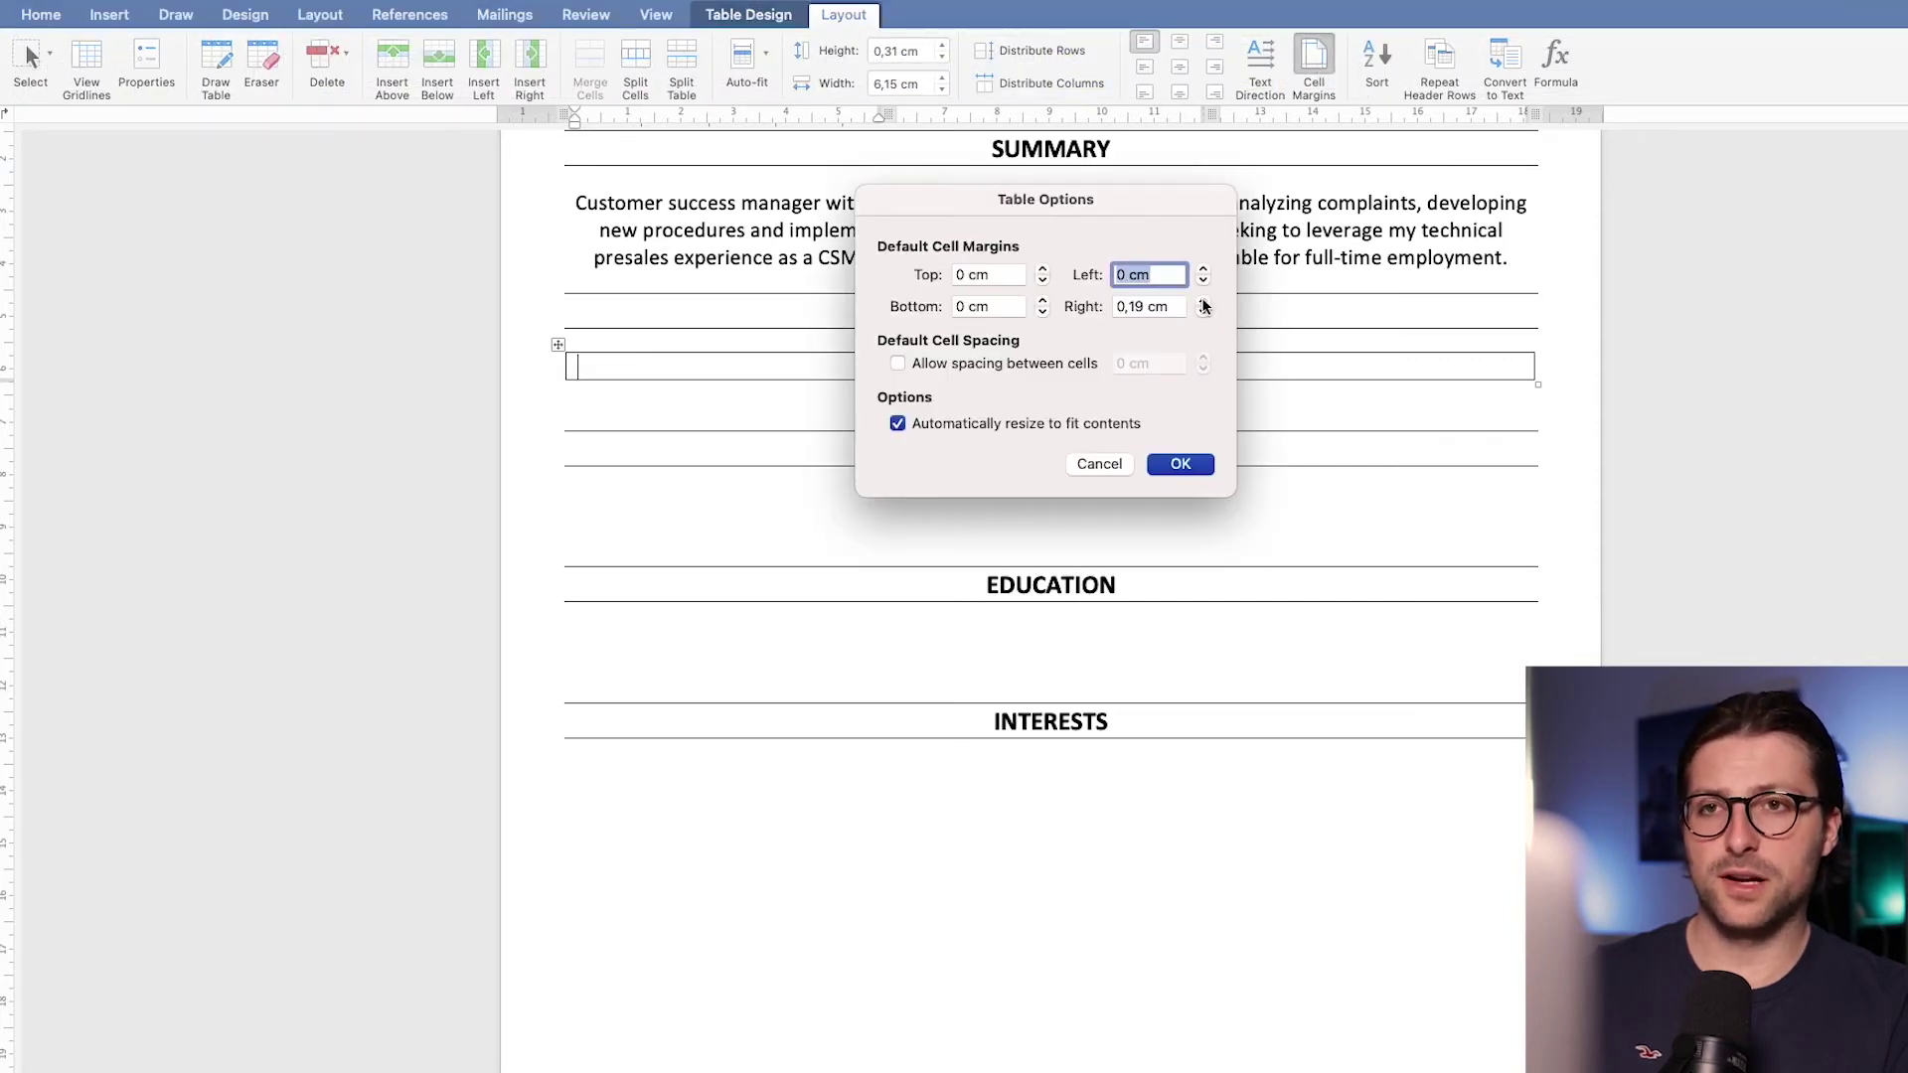
{"action": "left_click", "coordinate": [1204, 313]}
{"action": "left_click", "coordinate": [1203, 313]}
{"action": "left_click", "coordinate": [1182, 464]}
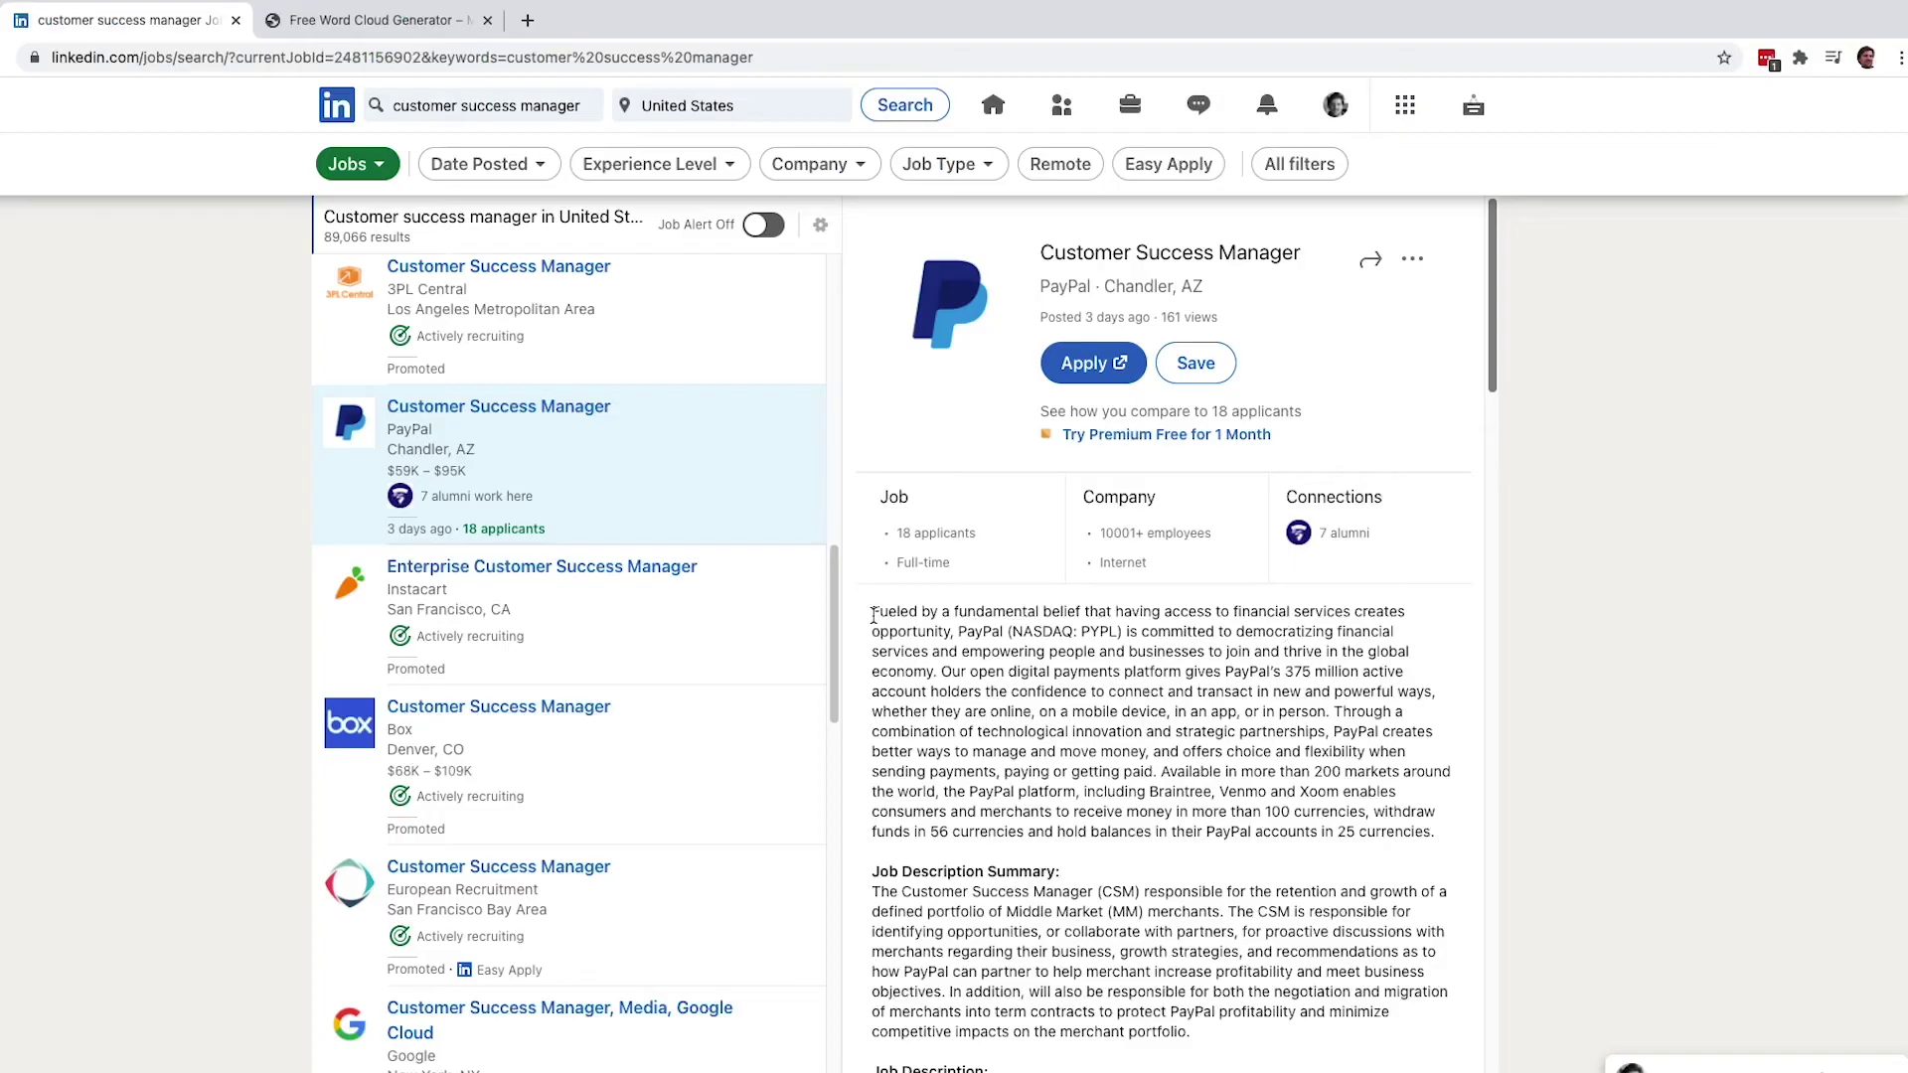
Step: Switch to the browser and copy PayPal's Customer Success Manager job description from LinkedIn into the MonkeyLearn word cloud generator's source text
{"action": "left_click_drag", "start_coordinate": [872, 615], "coordinate": [1058, 452]}
{"action": "left_click", "coordinate": [444, 24]}
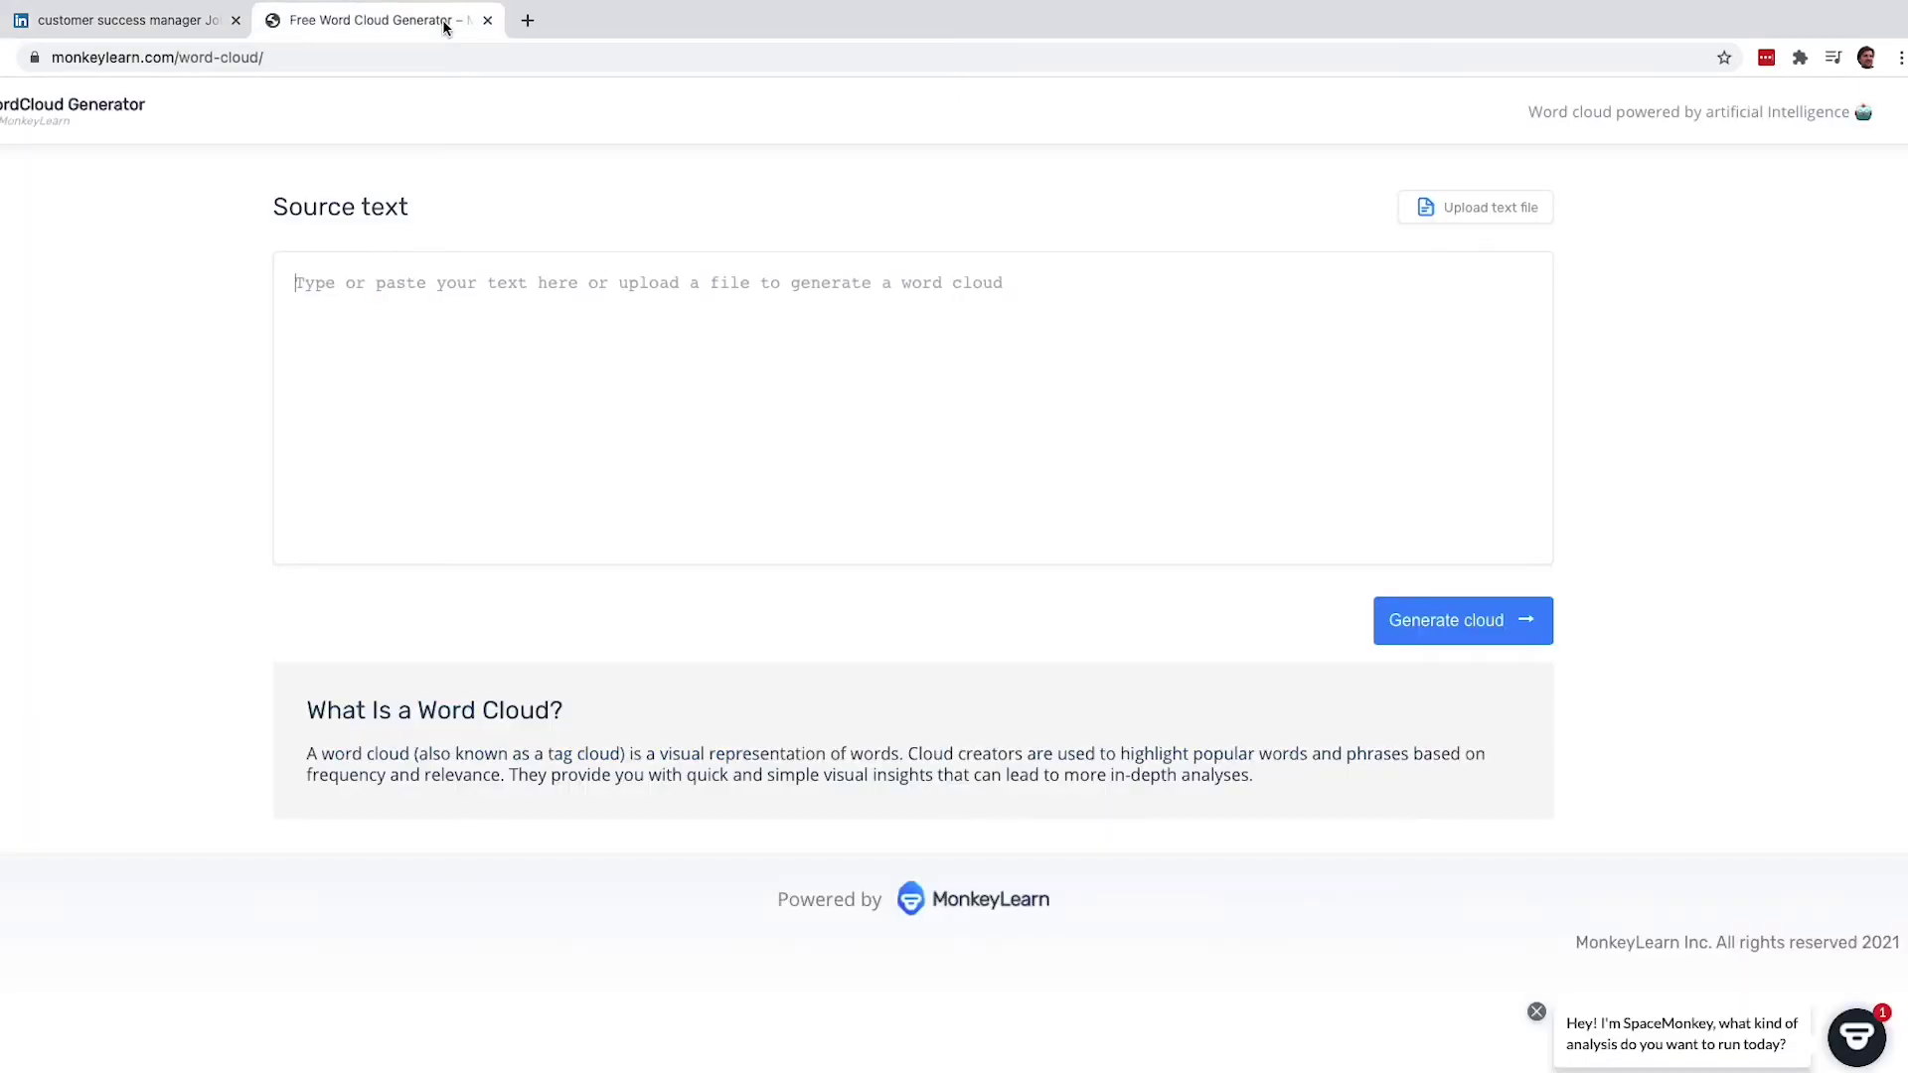
{"action": "left_click", "coordinate": [436, 289]}
{"action": "key", "text": "super+v"}
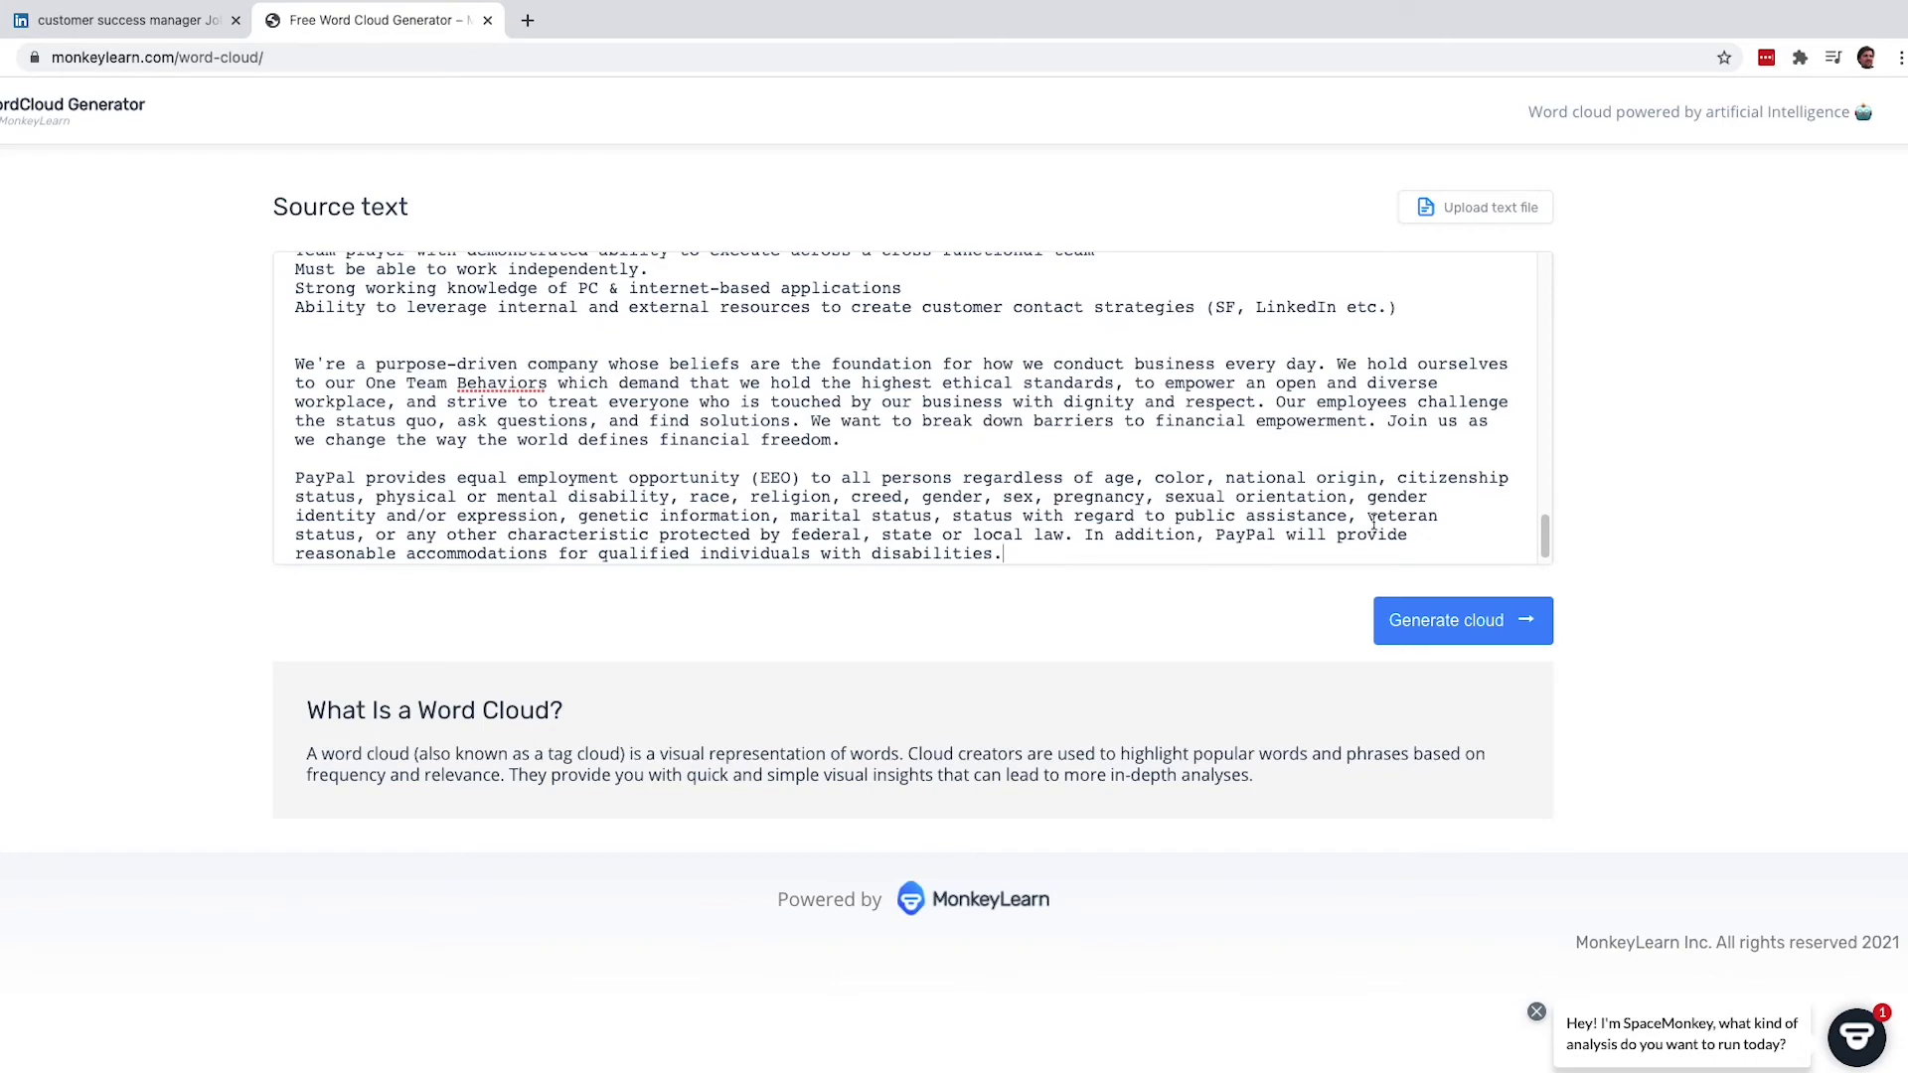
Step: Generate the word cloud from the pasted job description
{"action": "left_click", "coordinate": [1479, 622]}
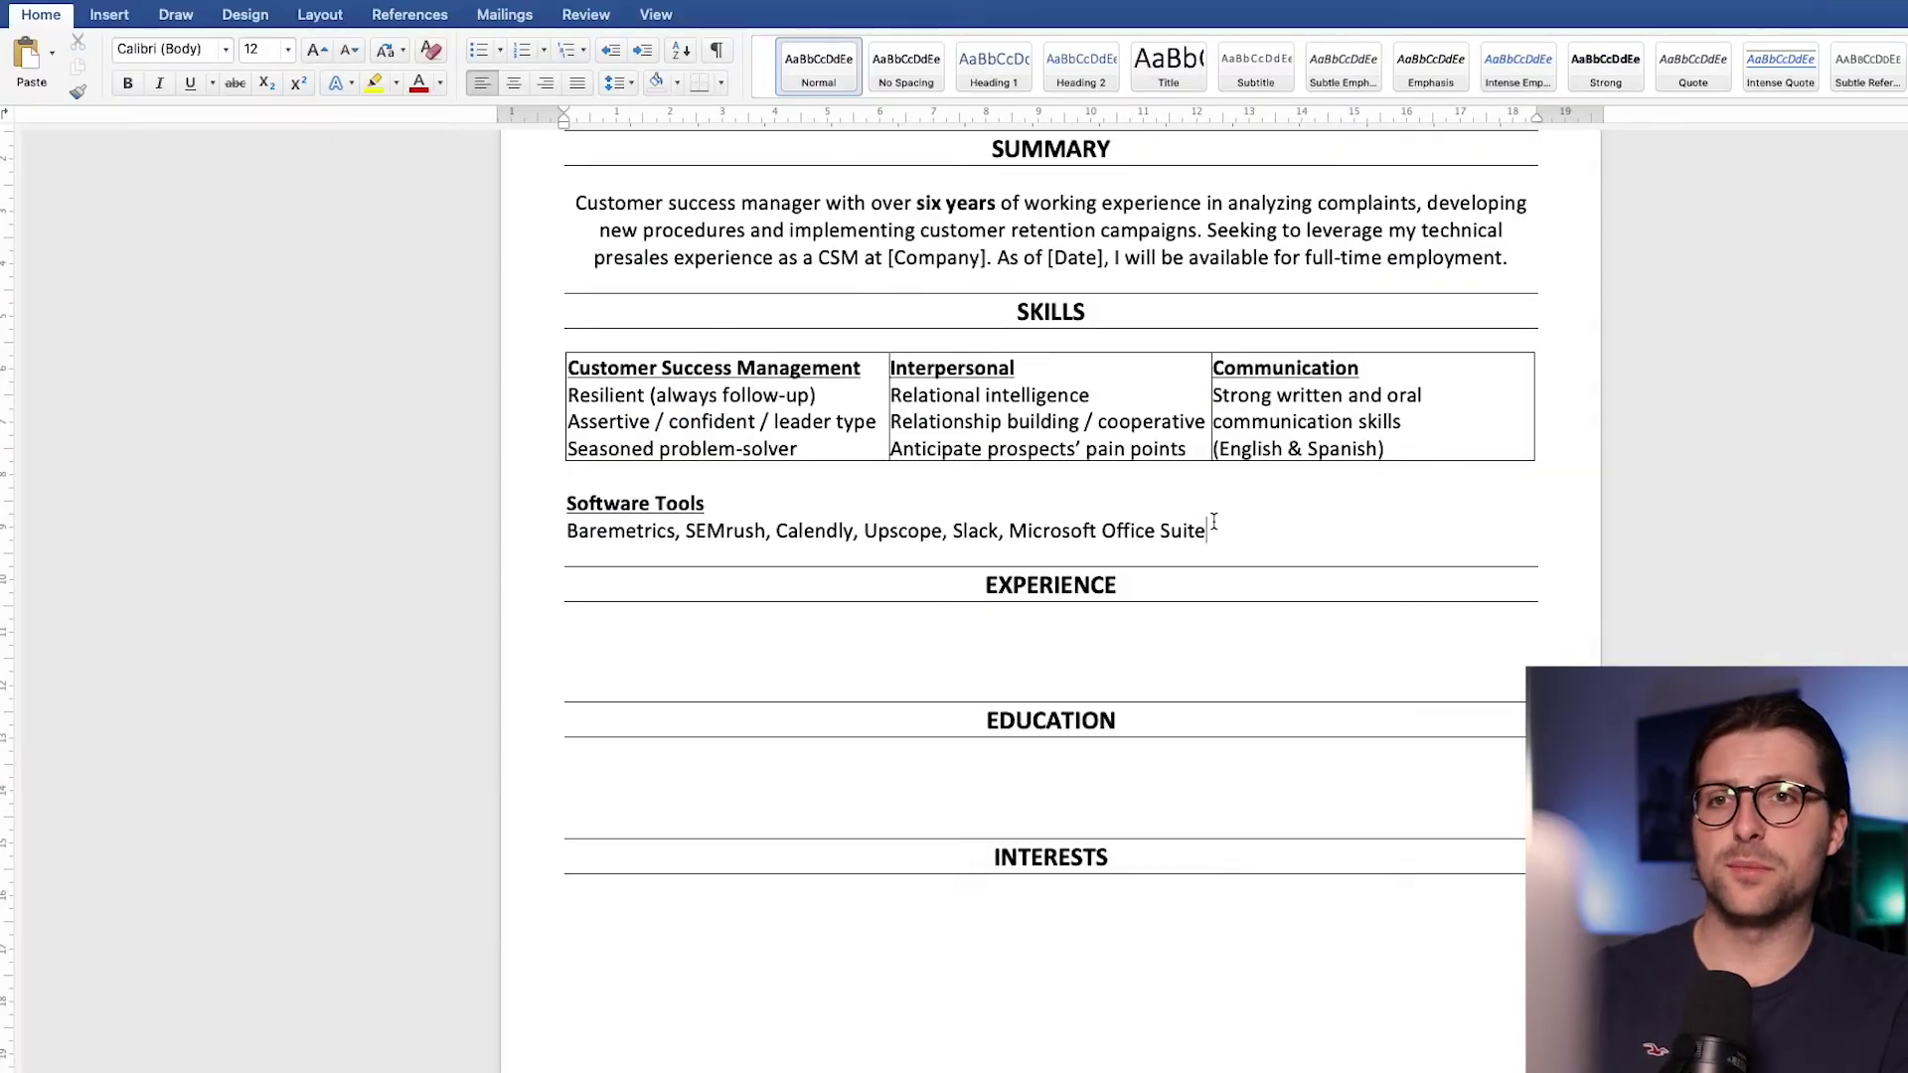
Step: Switch to Word, center the Interpersonal column and the Software Tools lines, and right-align the Communication column under SKILLS
{"action": "left_click_drag", "start_coordinate": [1200, 452], "coordinate": [900, 370]}
{"action": "left_click", "coordinate": [514, 83]}
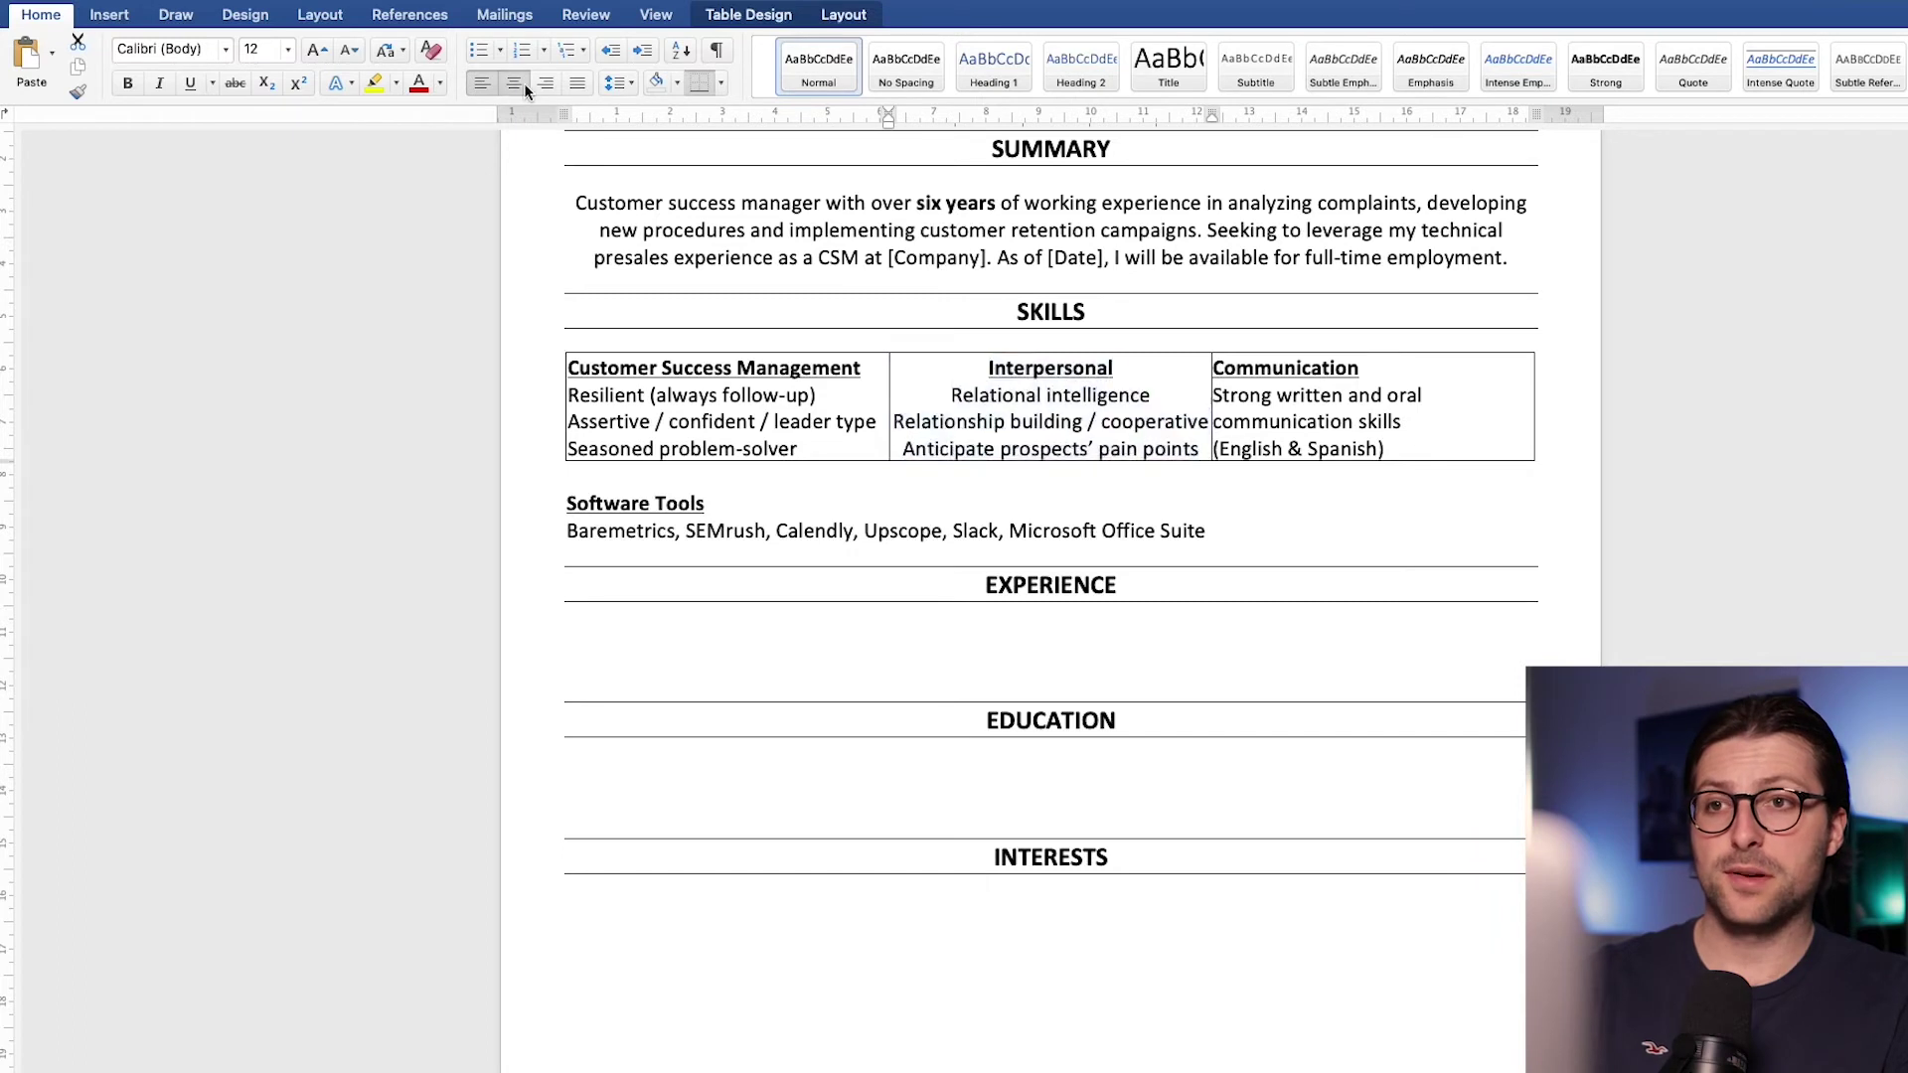
{"action": "left_click_drag", "start_coordinate": [1401, 452], "coordinate": [1215, 368]}
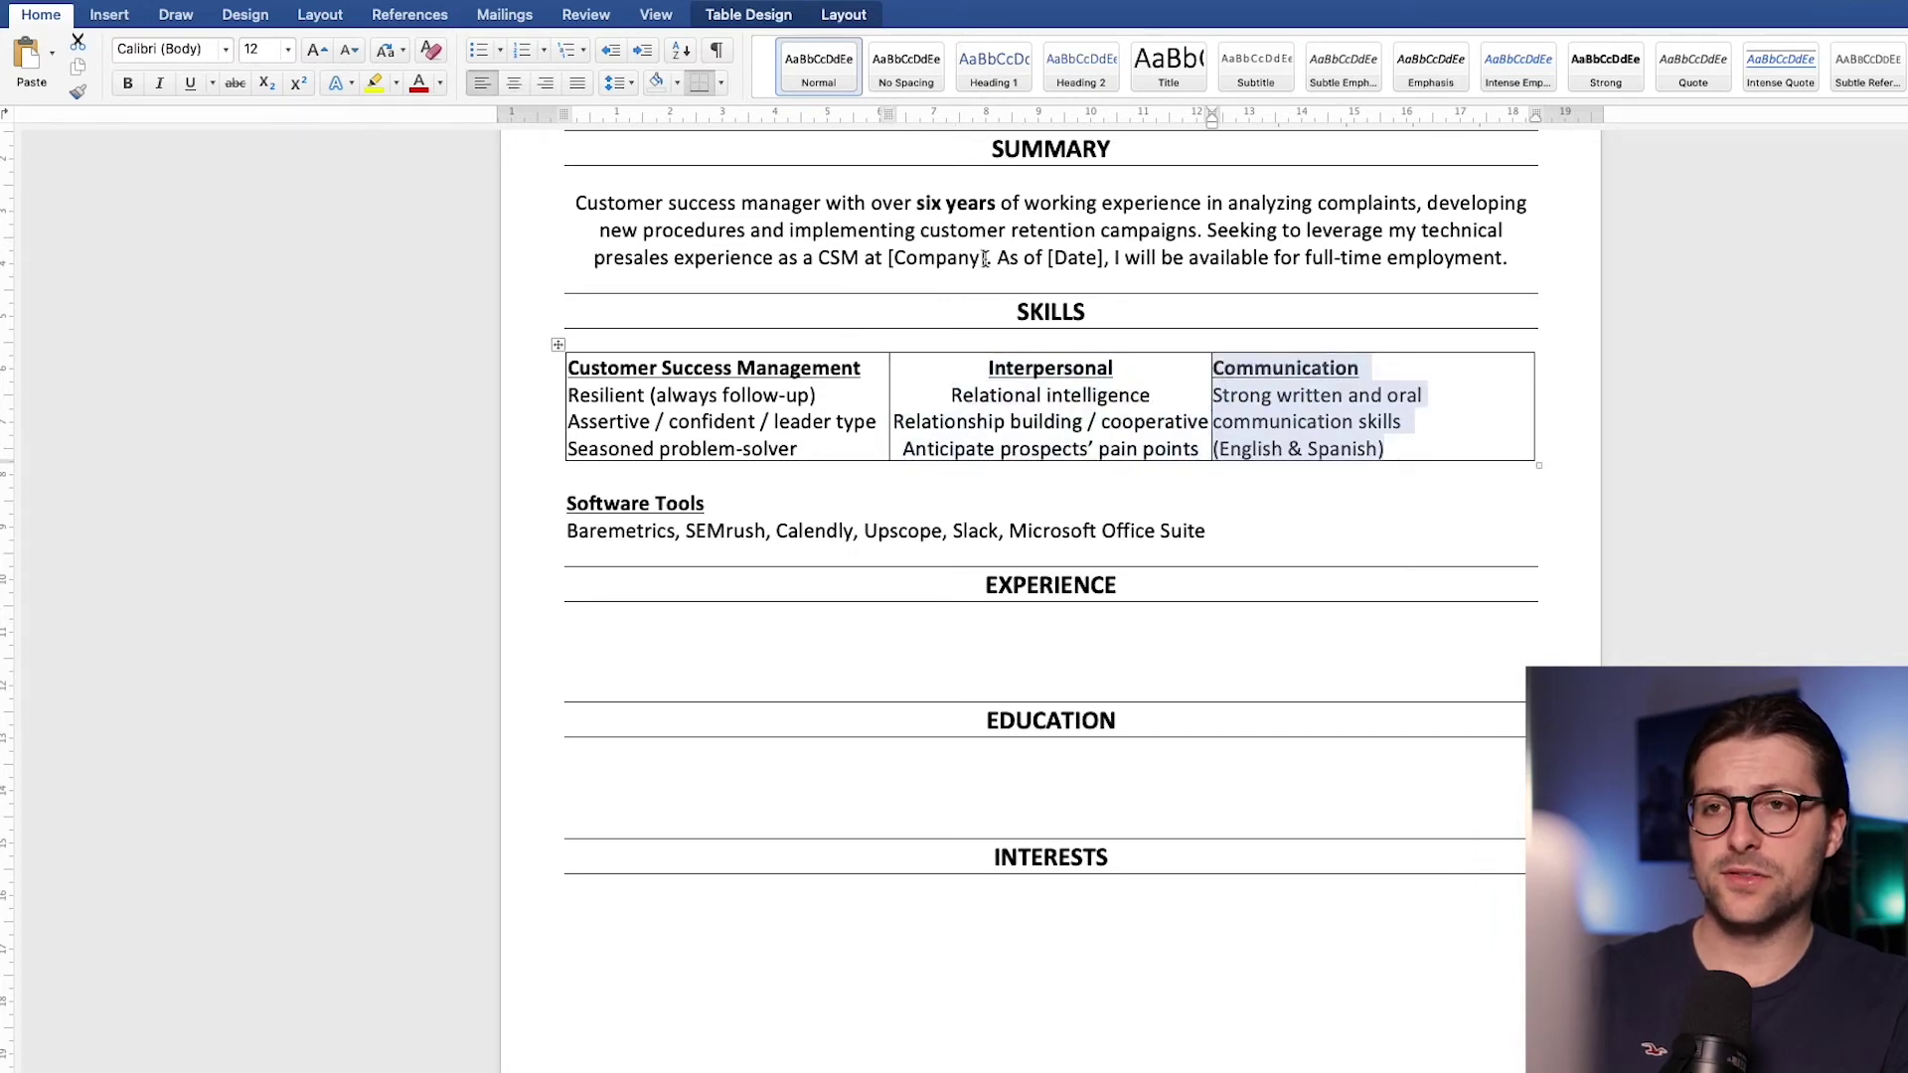
{"action": "left_click", "coordinate": [546, 83]}
{"action": "left_click_drag", "start_coordinate": [1218, 530], "coordinate": [566, 500]}
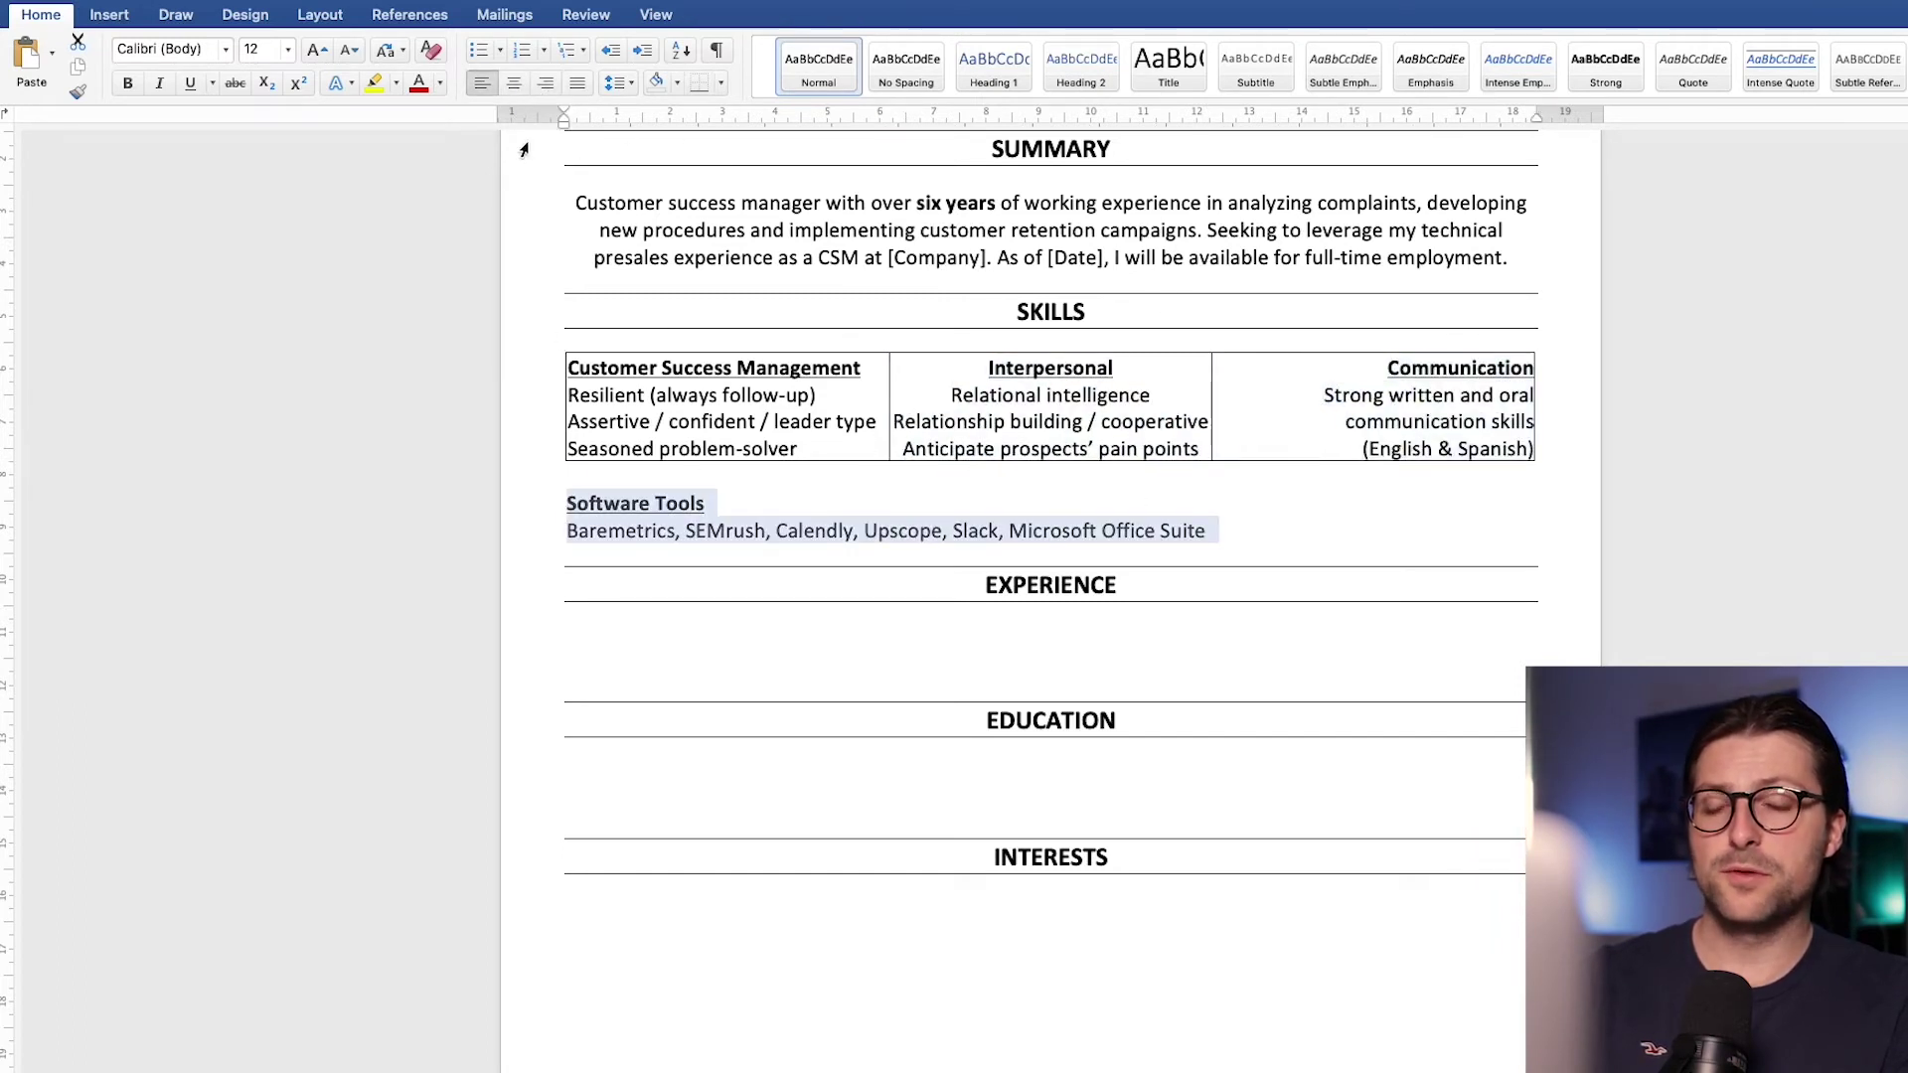
{"action": "left_click", "coordinate": [513, 83]}
Step: Remove all borders from the three-column skills table
{"action": "left_click_drag", "start_coordinate": [1472, 425], "coordinate": [830, 416]}
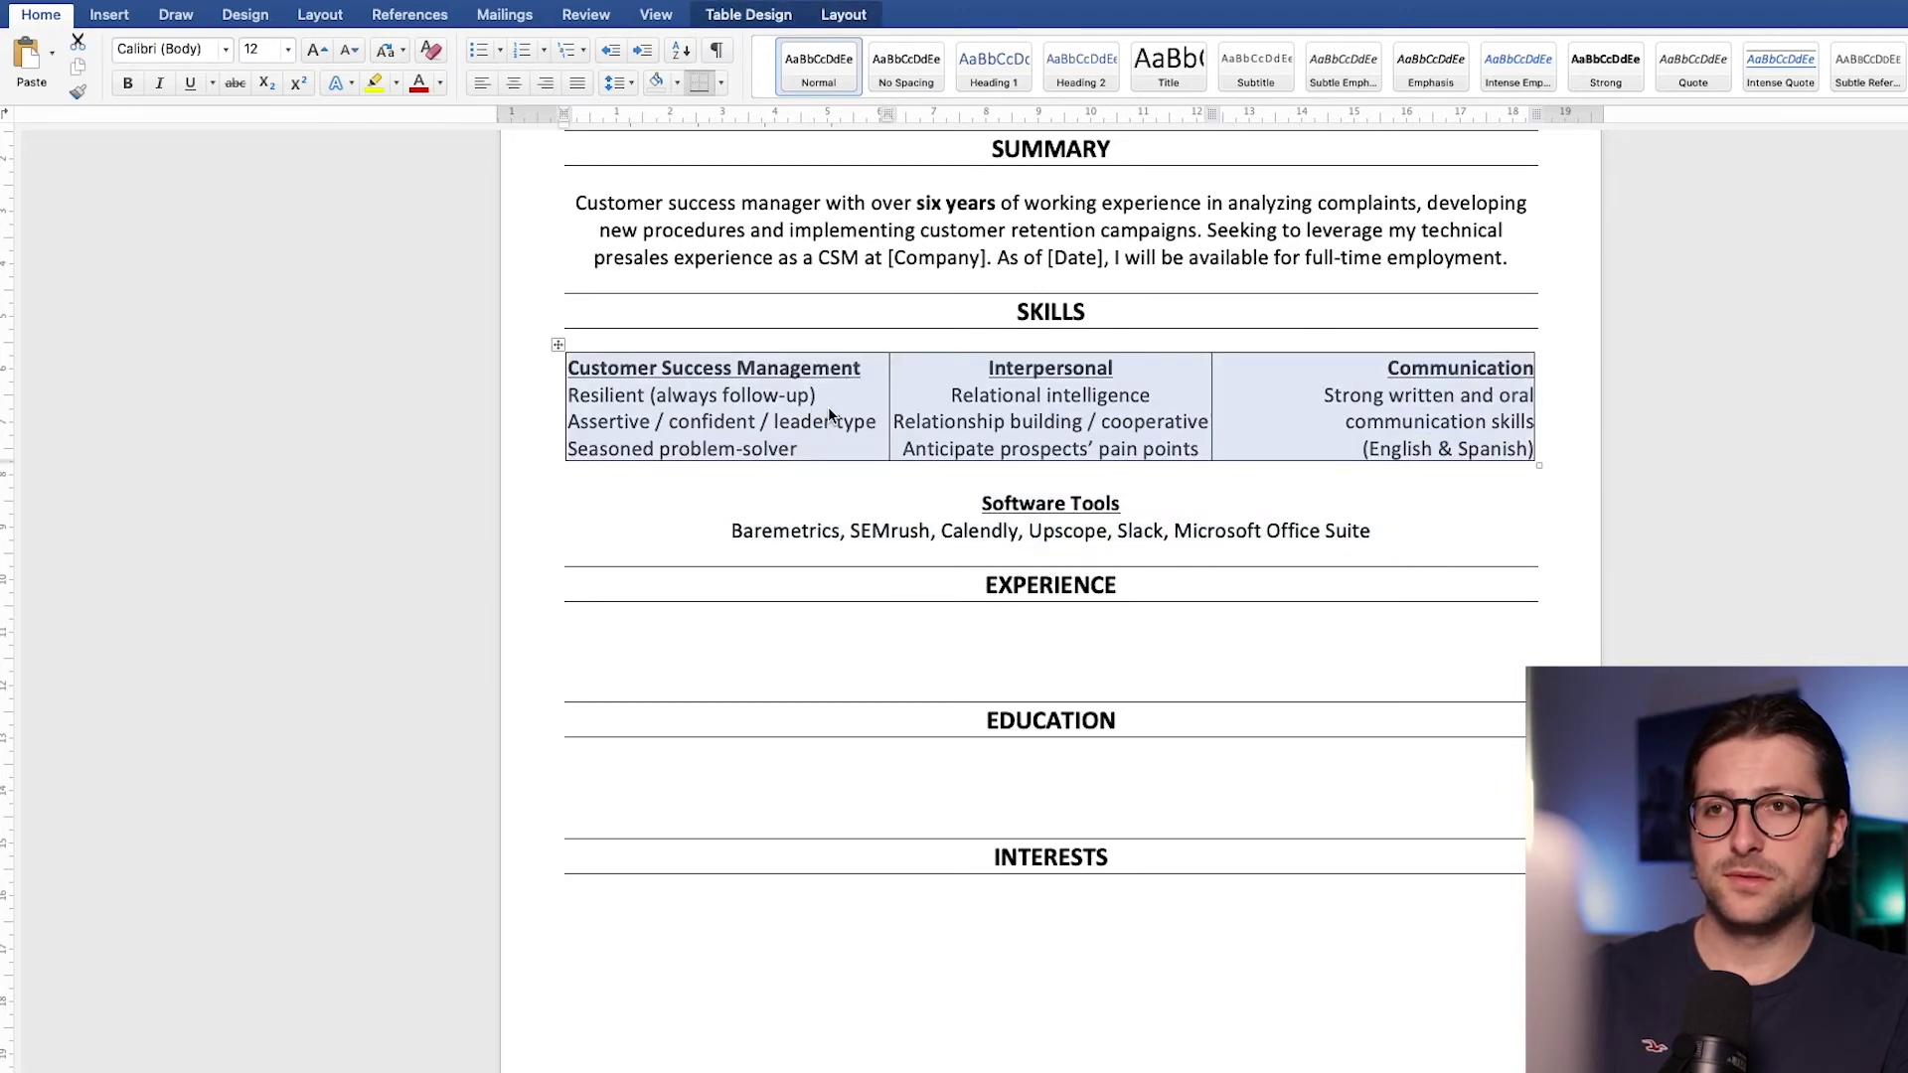
{"action": "left_click", "coordinate": [722, 83]}
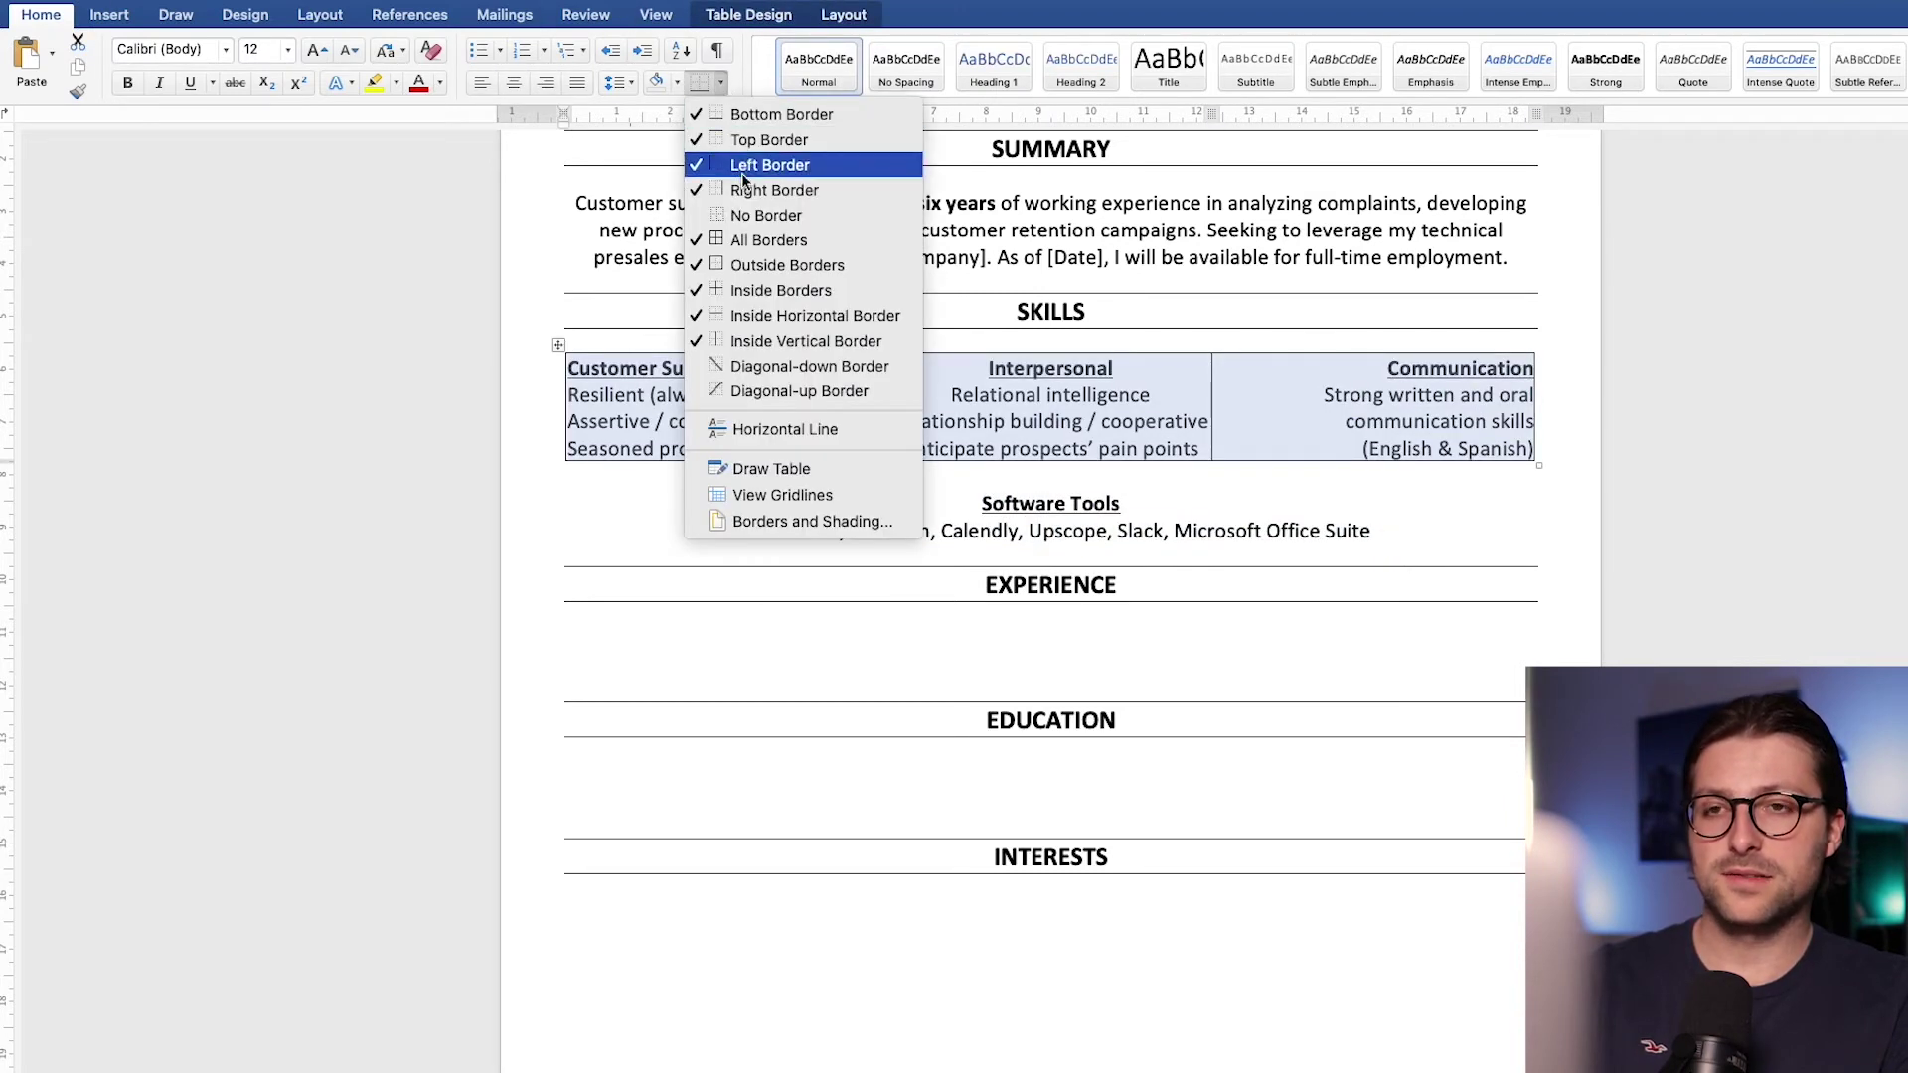
{"action": "left_click", "coordinate": [743, 215]}
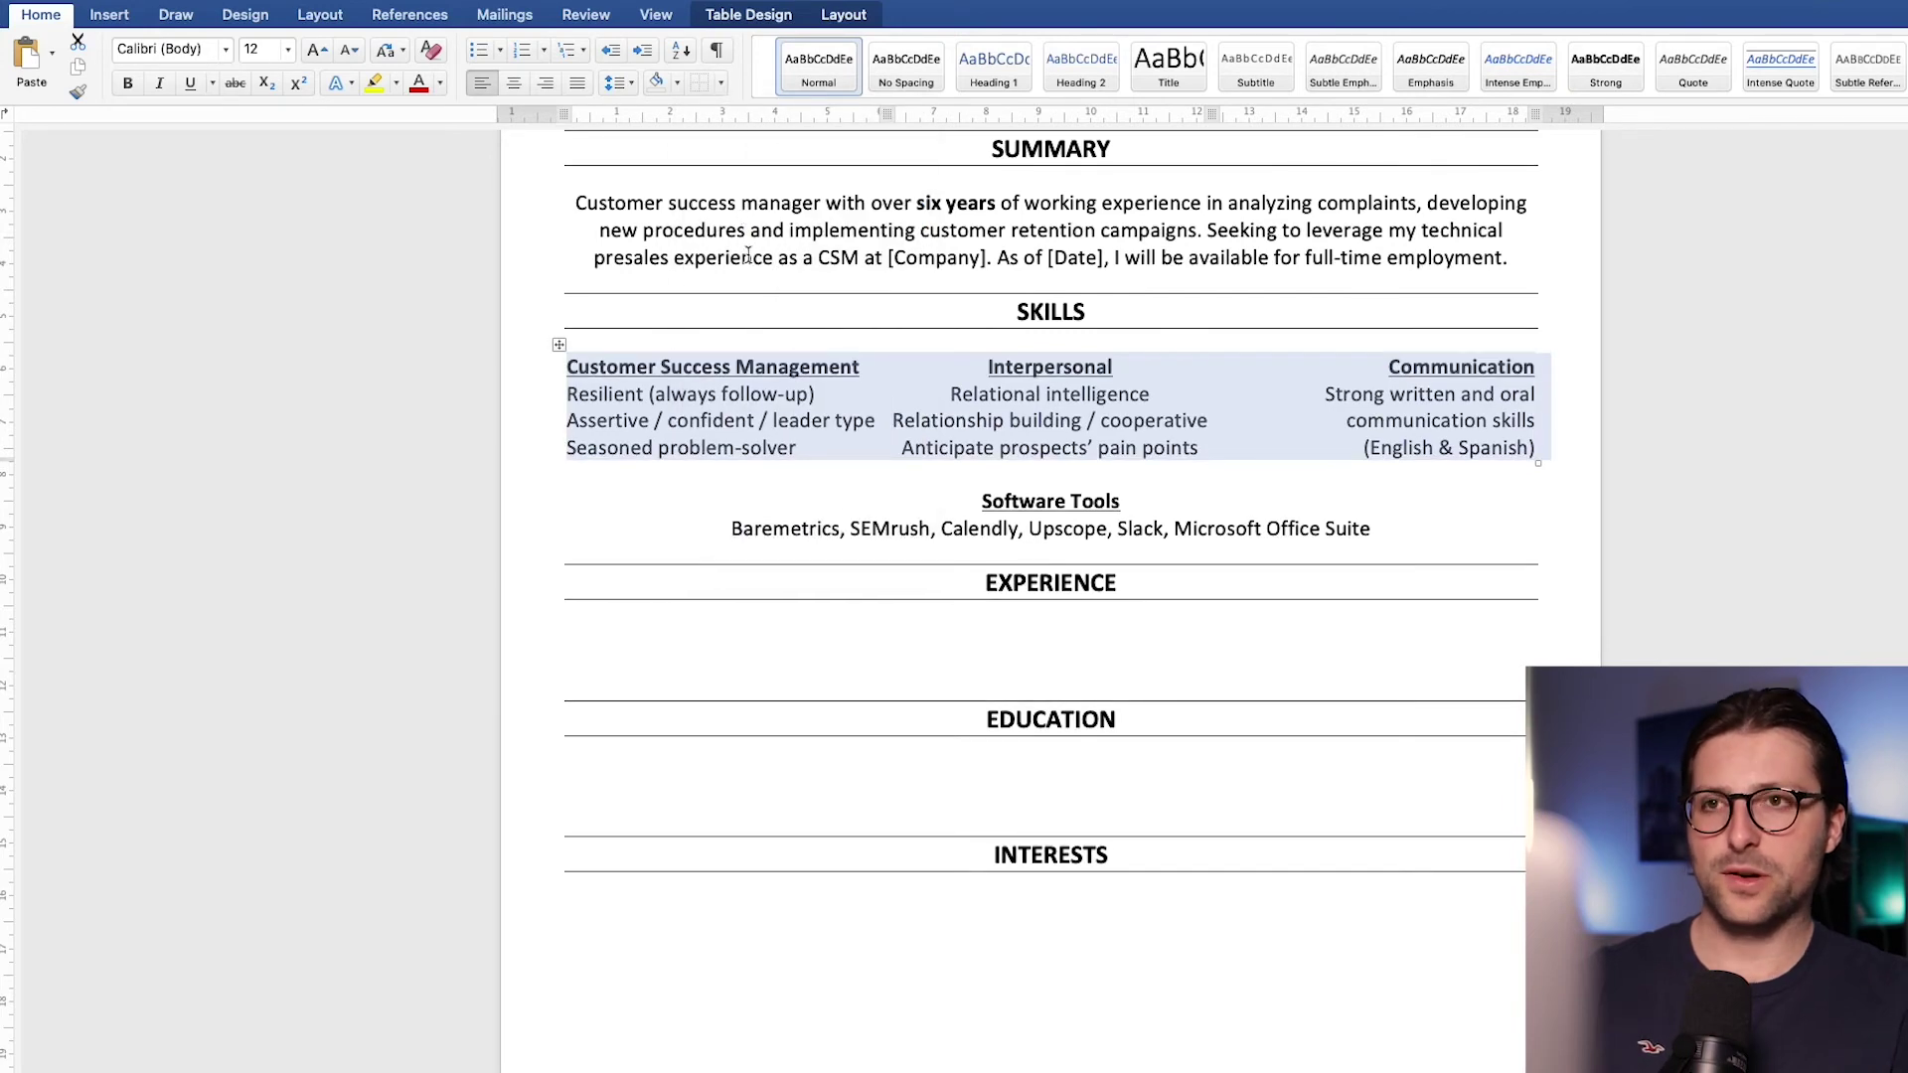
Step: Under EXPERIENCE, enter "Company Name | Customer Success Manager Los Angeles, CA | 01.2018 – 01.2021" with company and dates bold, job title and location italic
{"action": "left_click", "coordinate": [746, 660]}
{"action": "scroll", "coordinate": [745, 659], "scroll_direction": "down", "scroll_amount": 5}
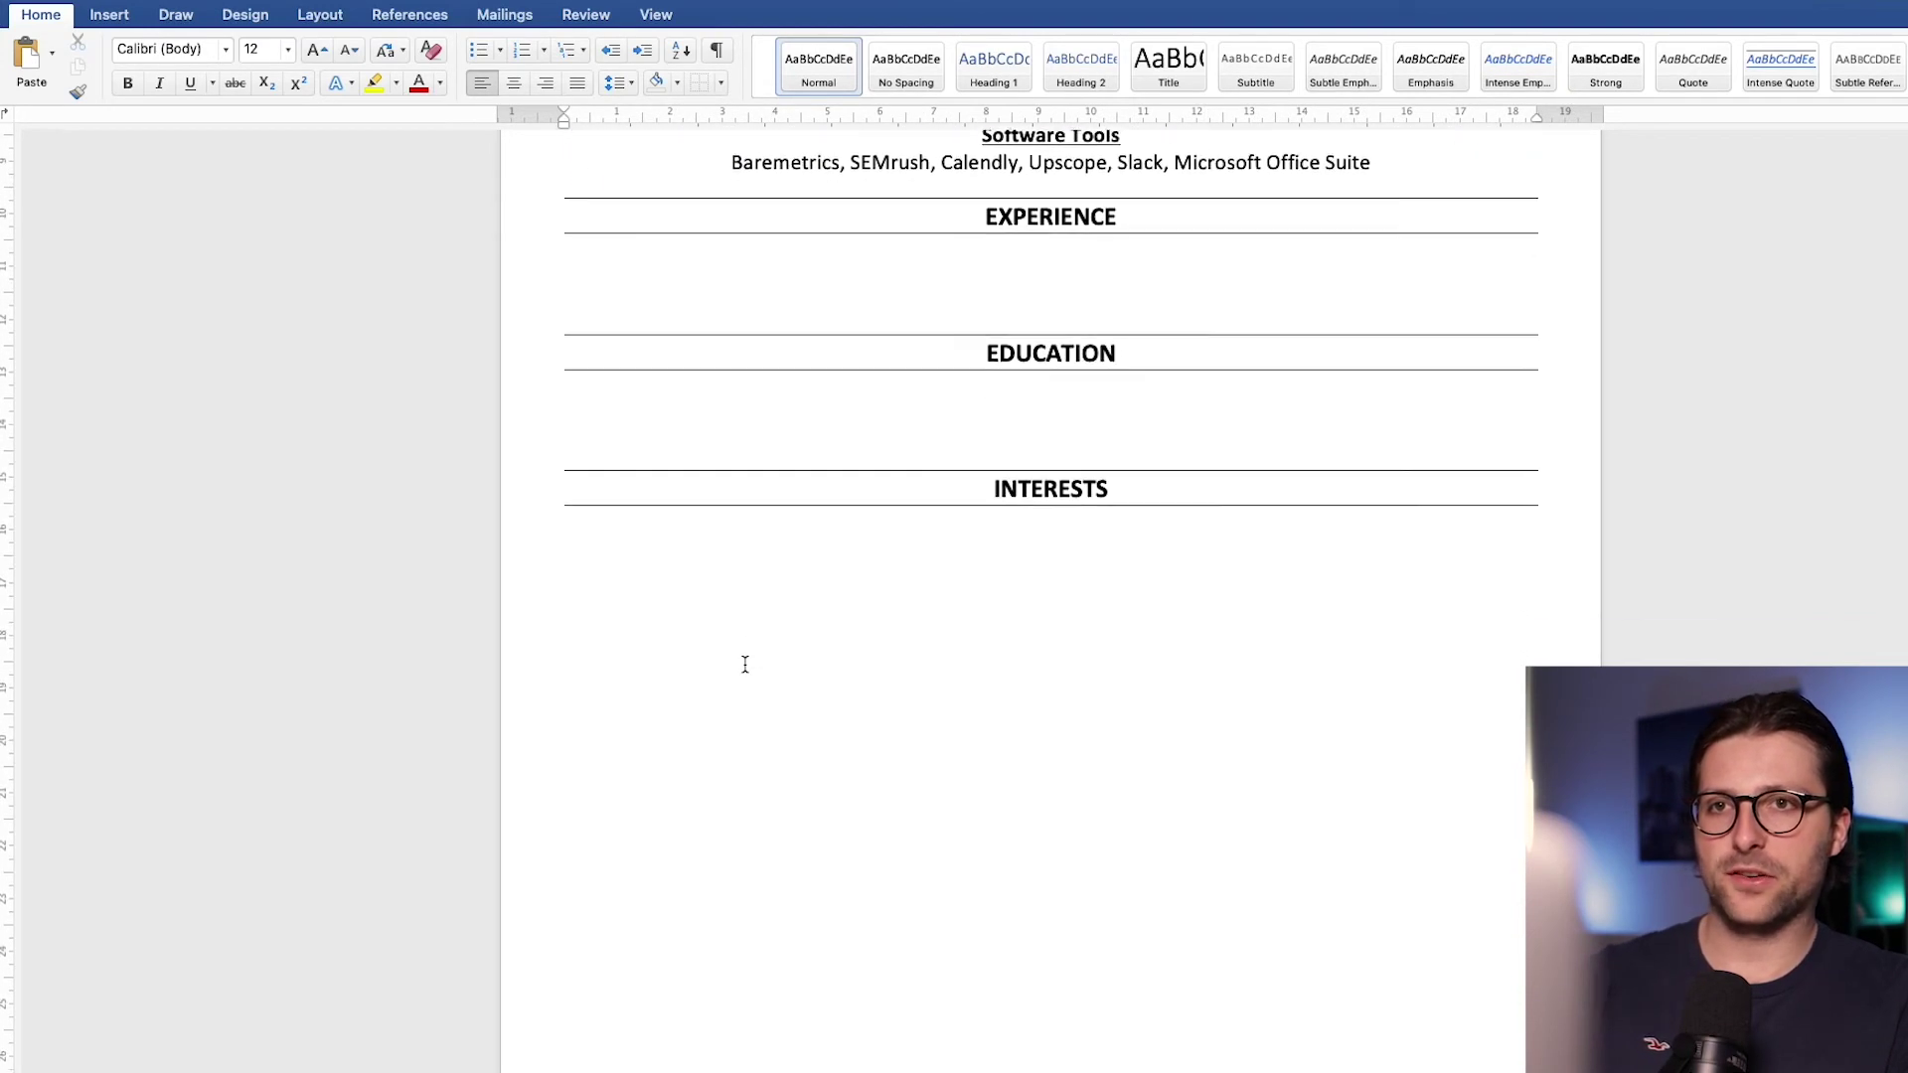
{"action": "type", "text": "Company Name |"}
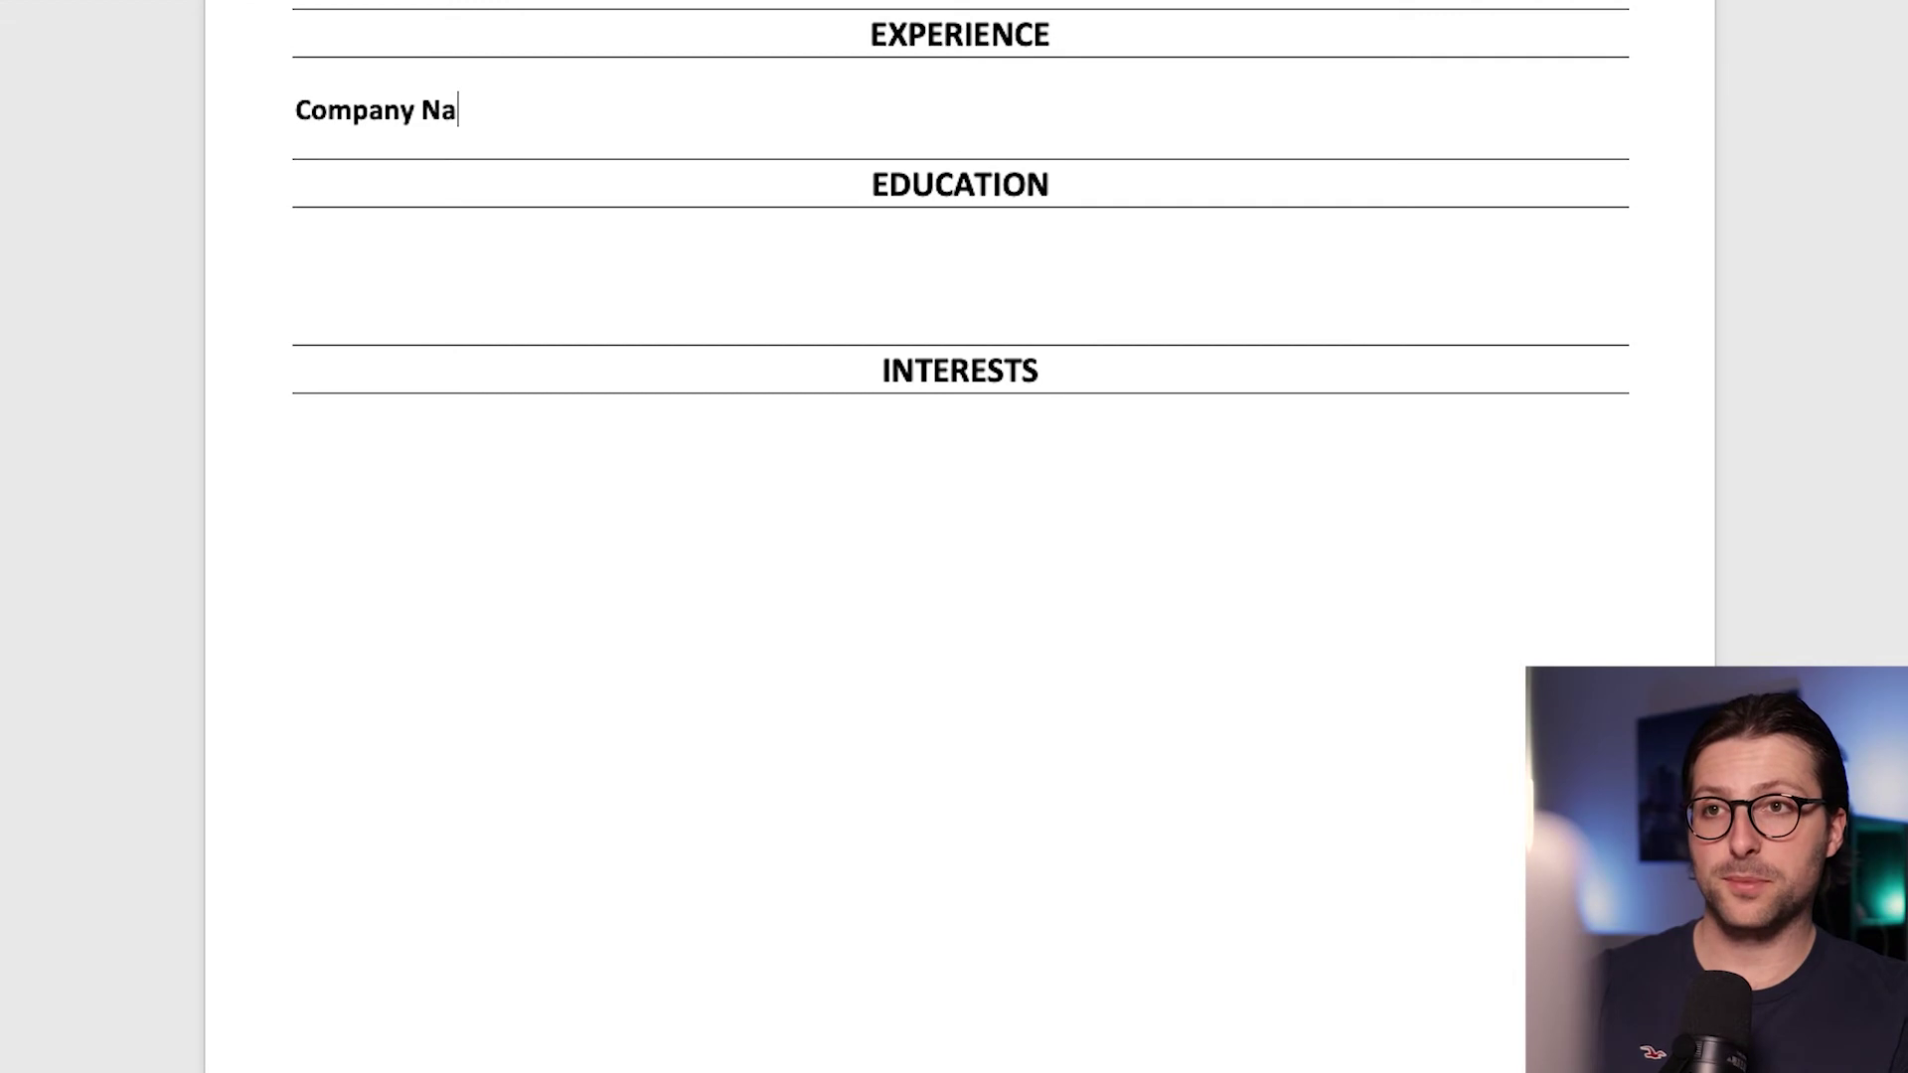
{"action": "key", "text": "ctrl+i"}
{"action": "type", "text": "Customer Success Manager Los"}
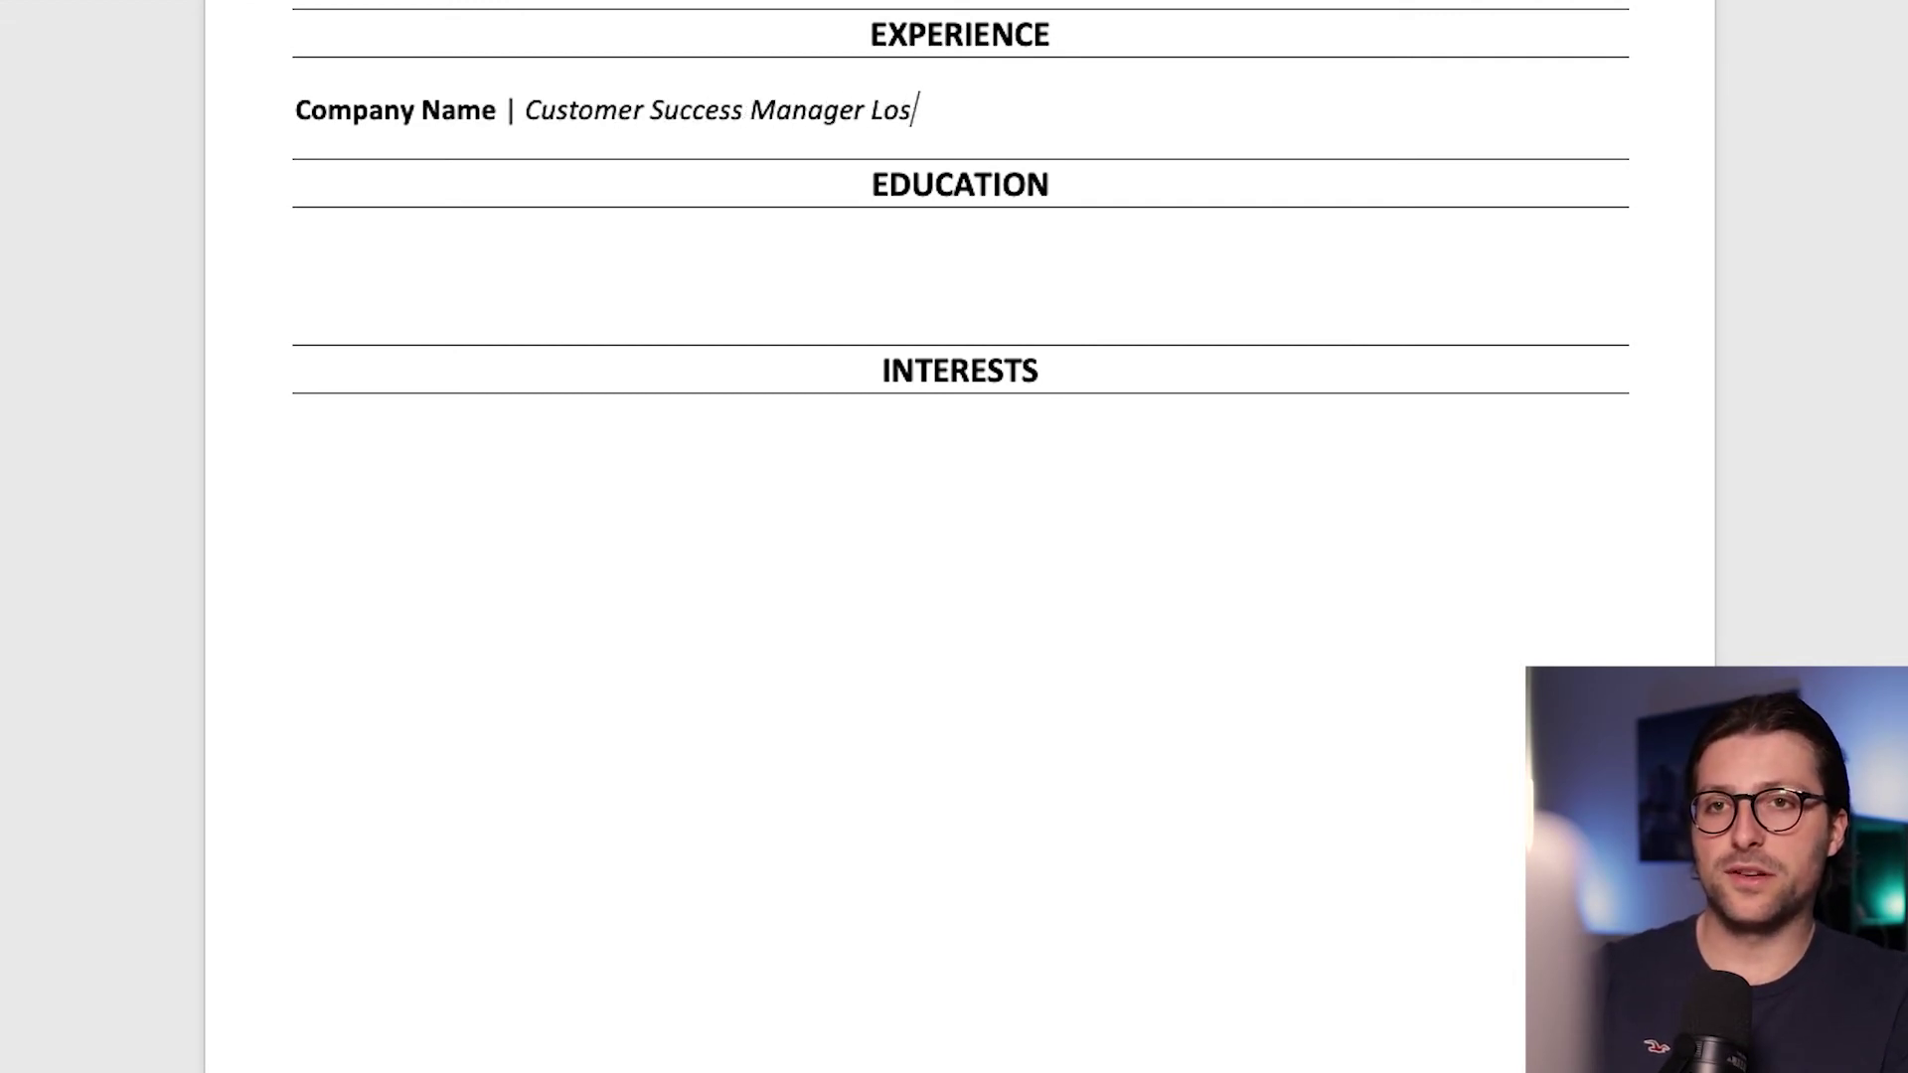
{"action": "type", "text": " Angeles, CA"}
{"action": "key", "text": "ctrl+i"}
{"action": "type", "text": "| 01.2018 - 01.2021"}
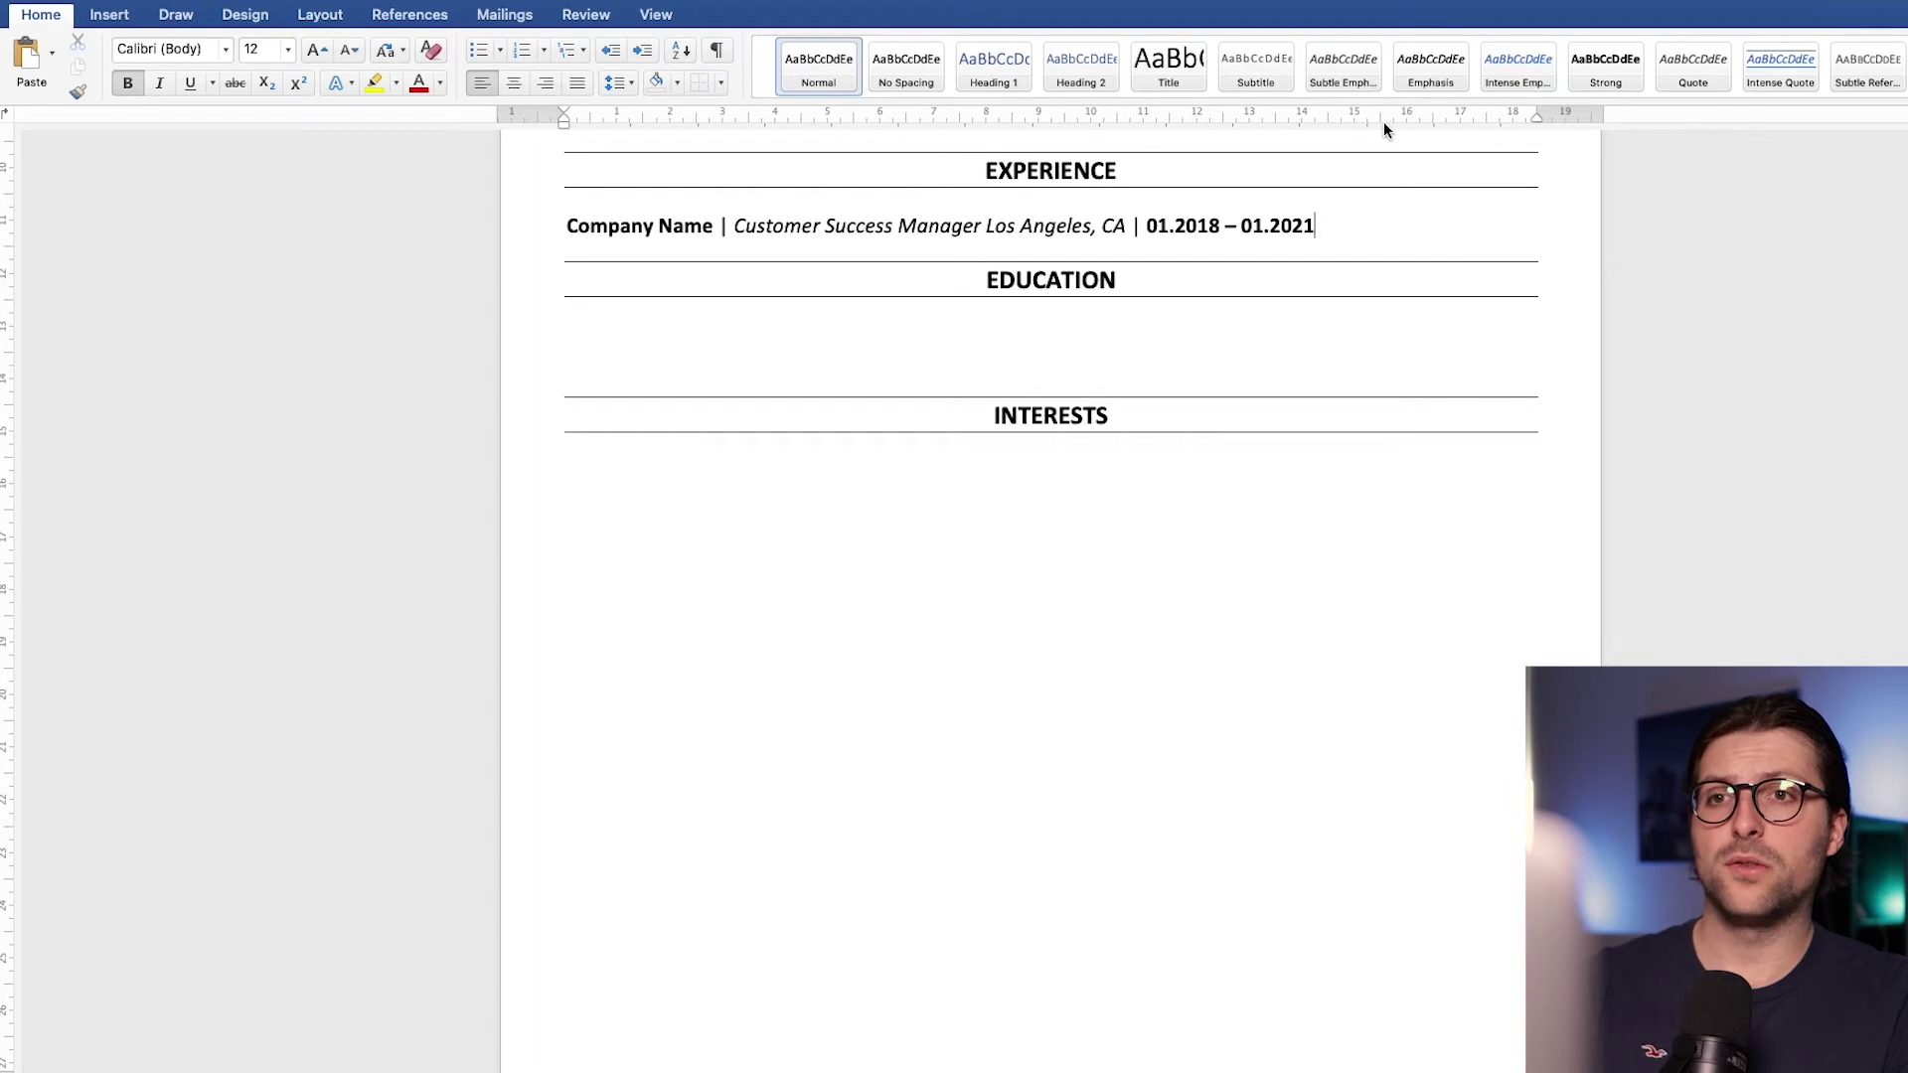
Step: Shift the location and dates to the right margin of the Company Name line using a ruler tab stop at about 12.3 cm
{"action": "left_click", "coordinate": [661, 15]}
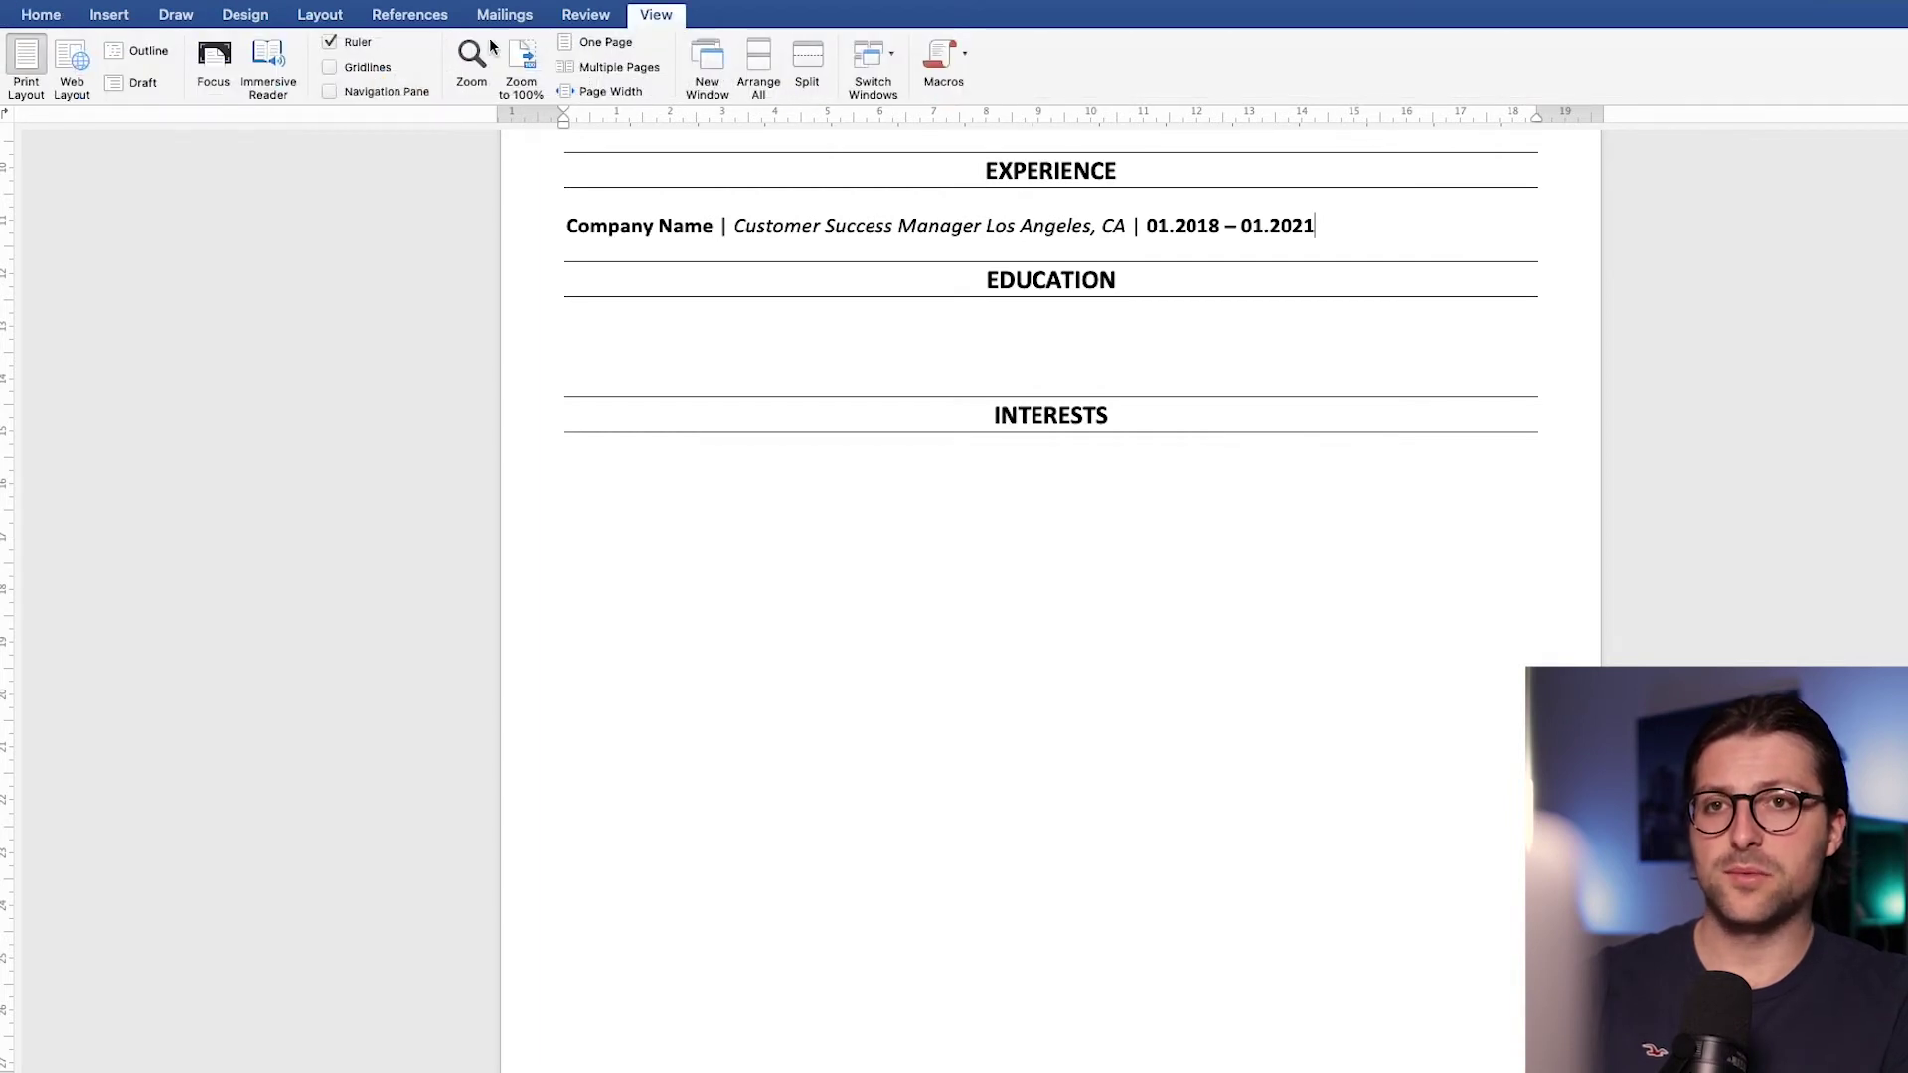
{"action": "left_click", "coordinate": [331, 43]}
{"action": "left_click", "coordinate": [331, 42]}
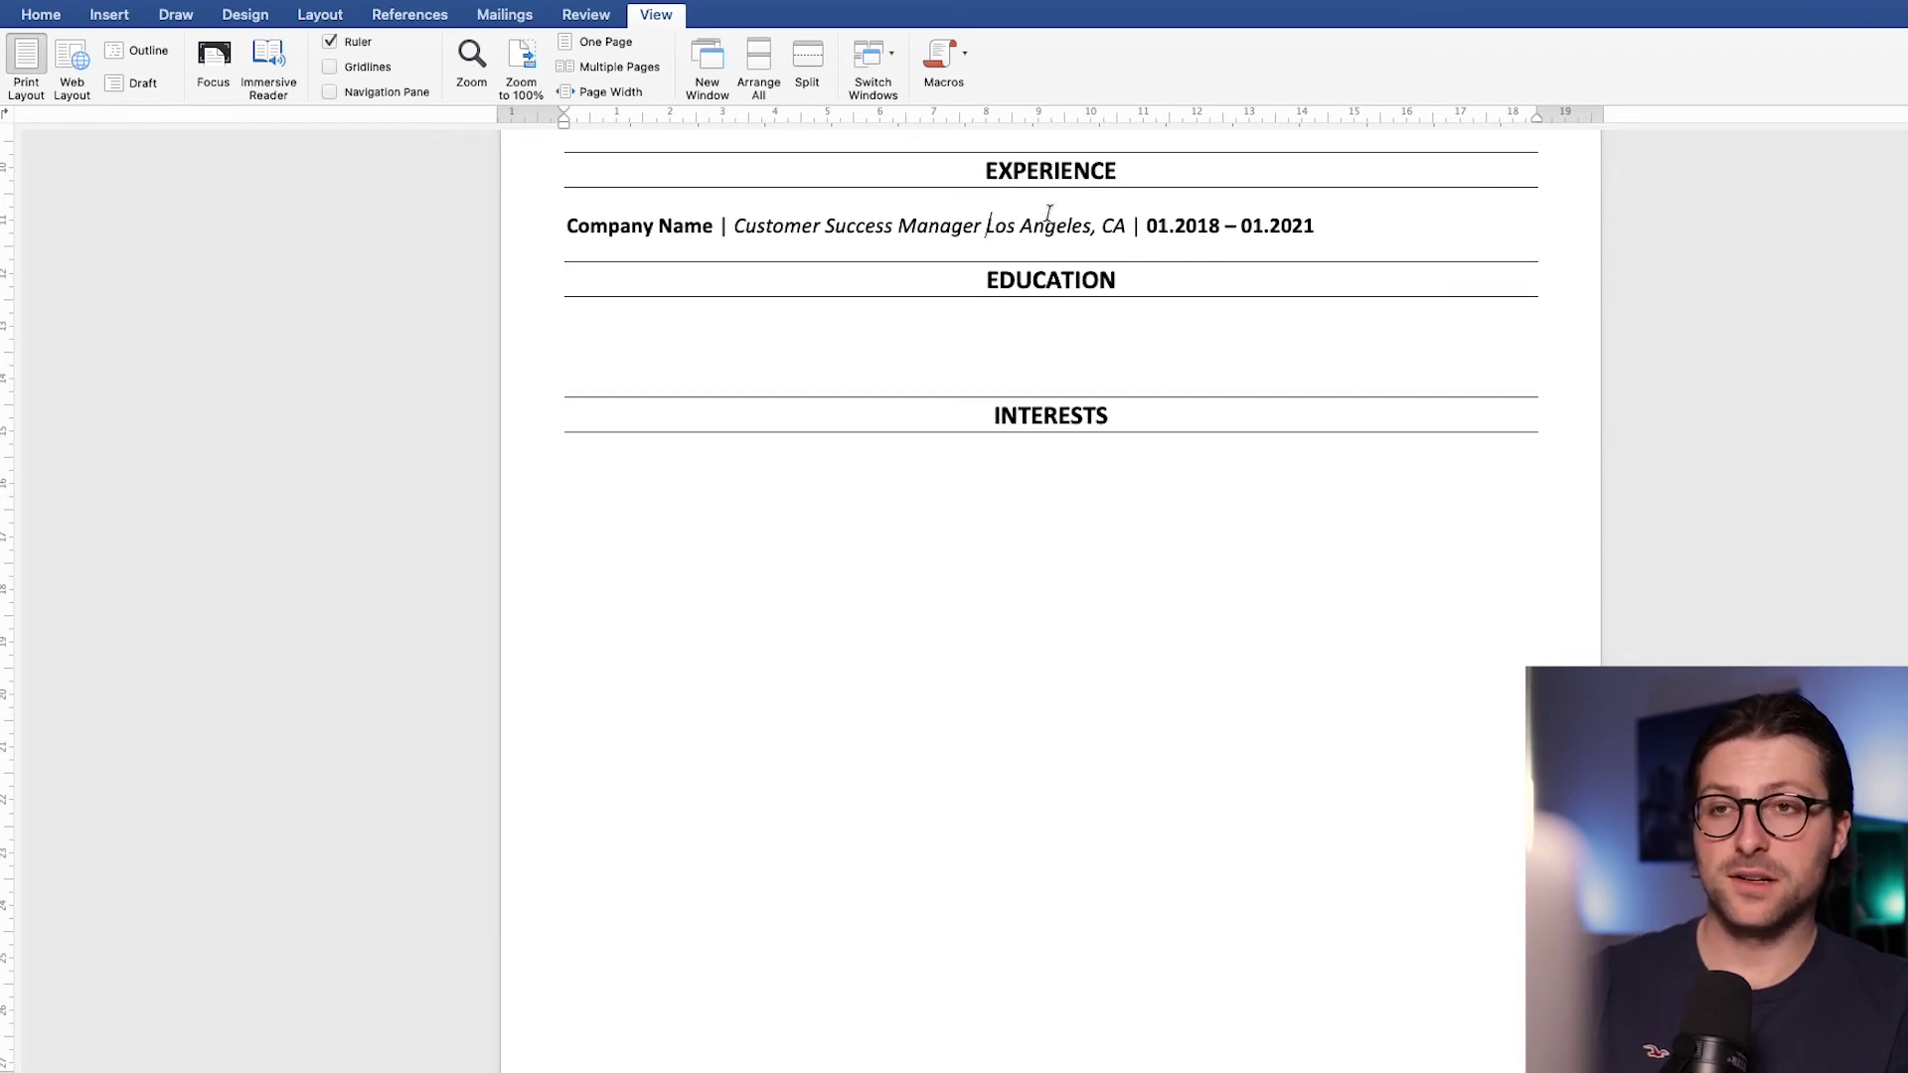
{"action": "left_click", "coordinate": [1184, 117]}
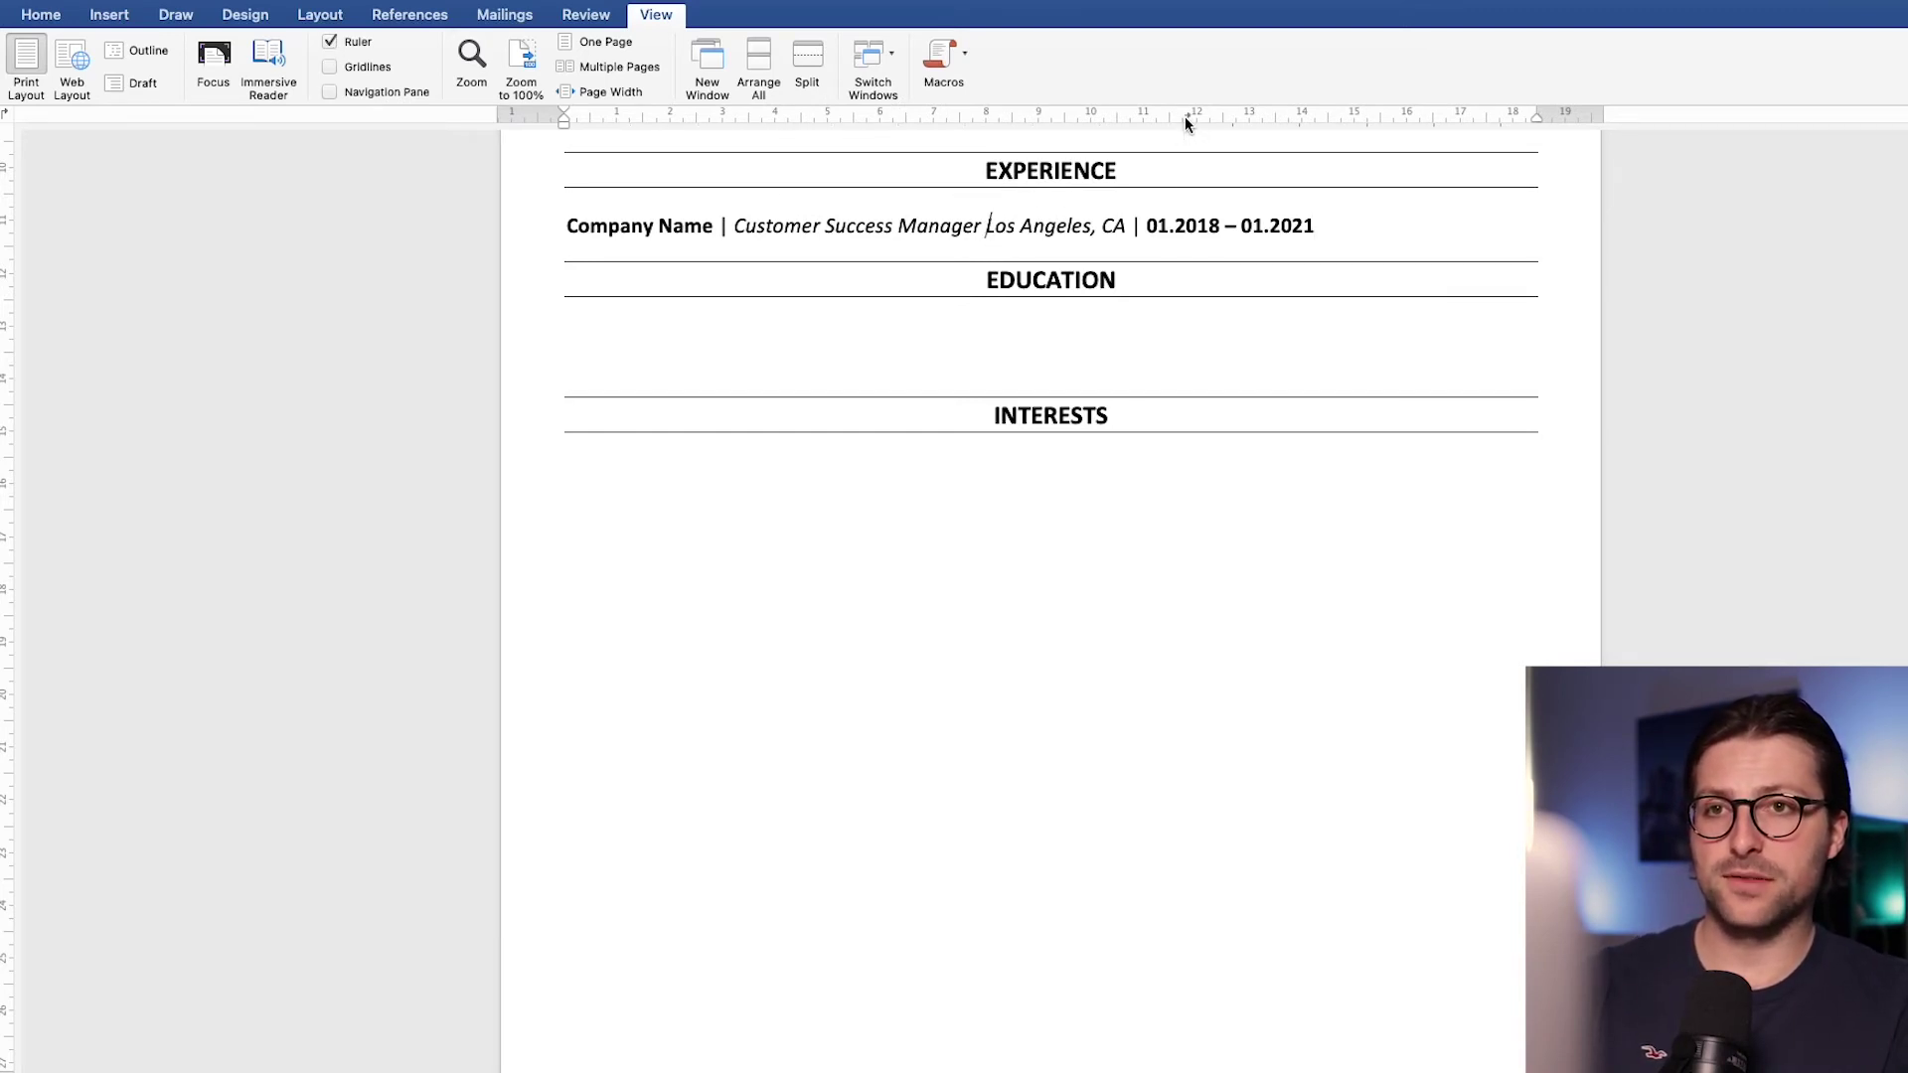
{"action": "key", "text": "Tab"}
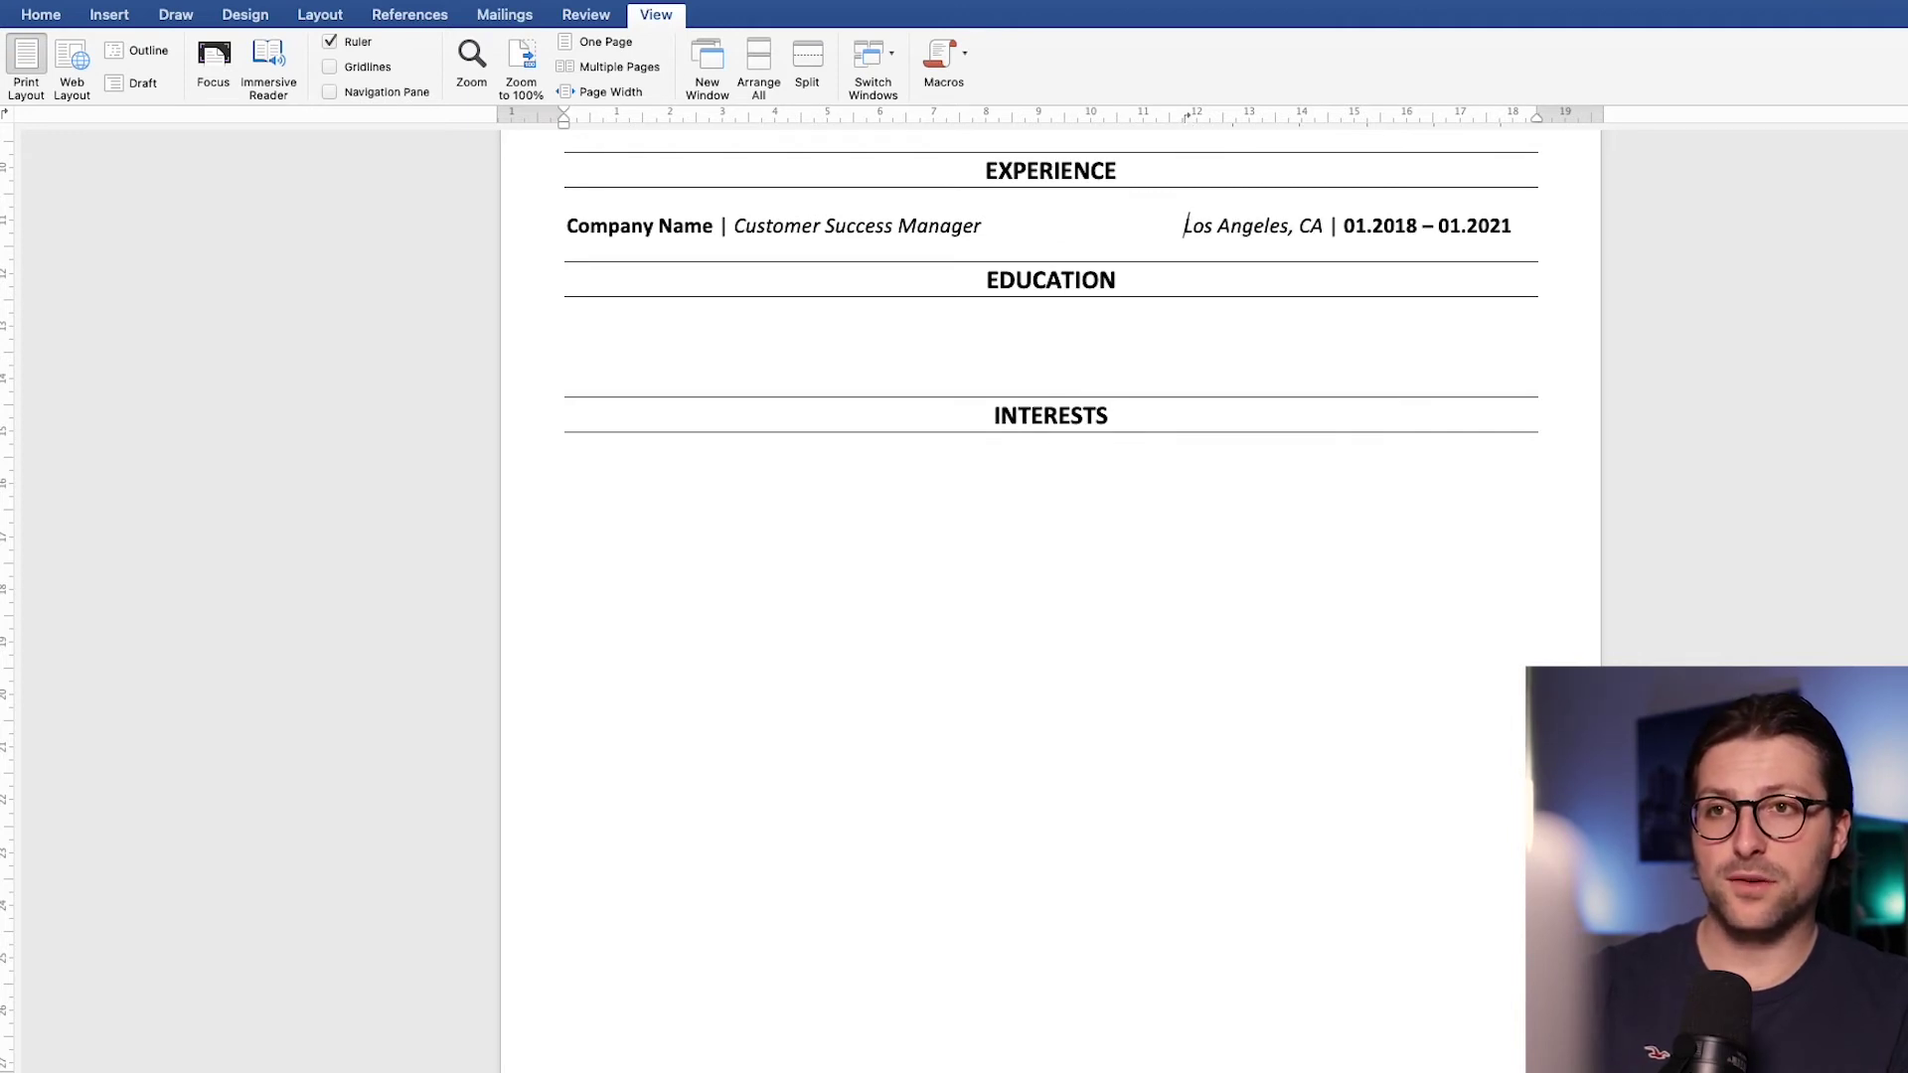
{"action": "left_click_drag", "start_coordinate": [1185, 118], "coordinate": [1209, 118]}
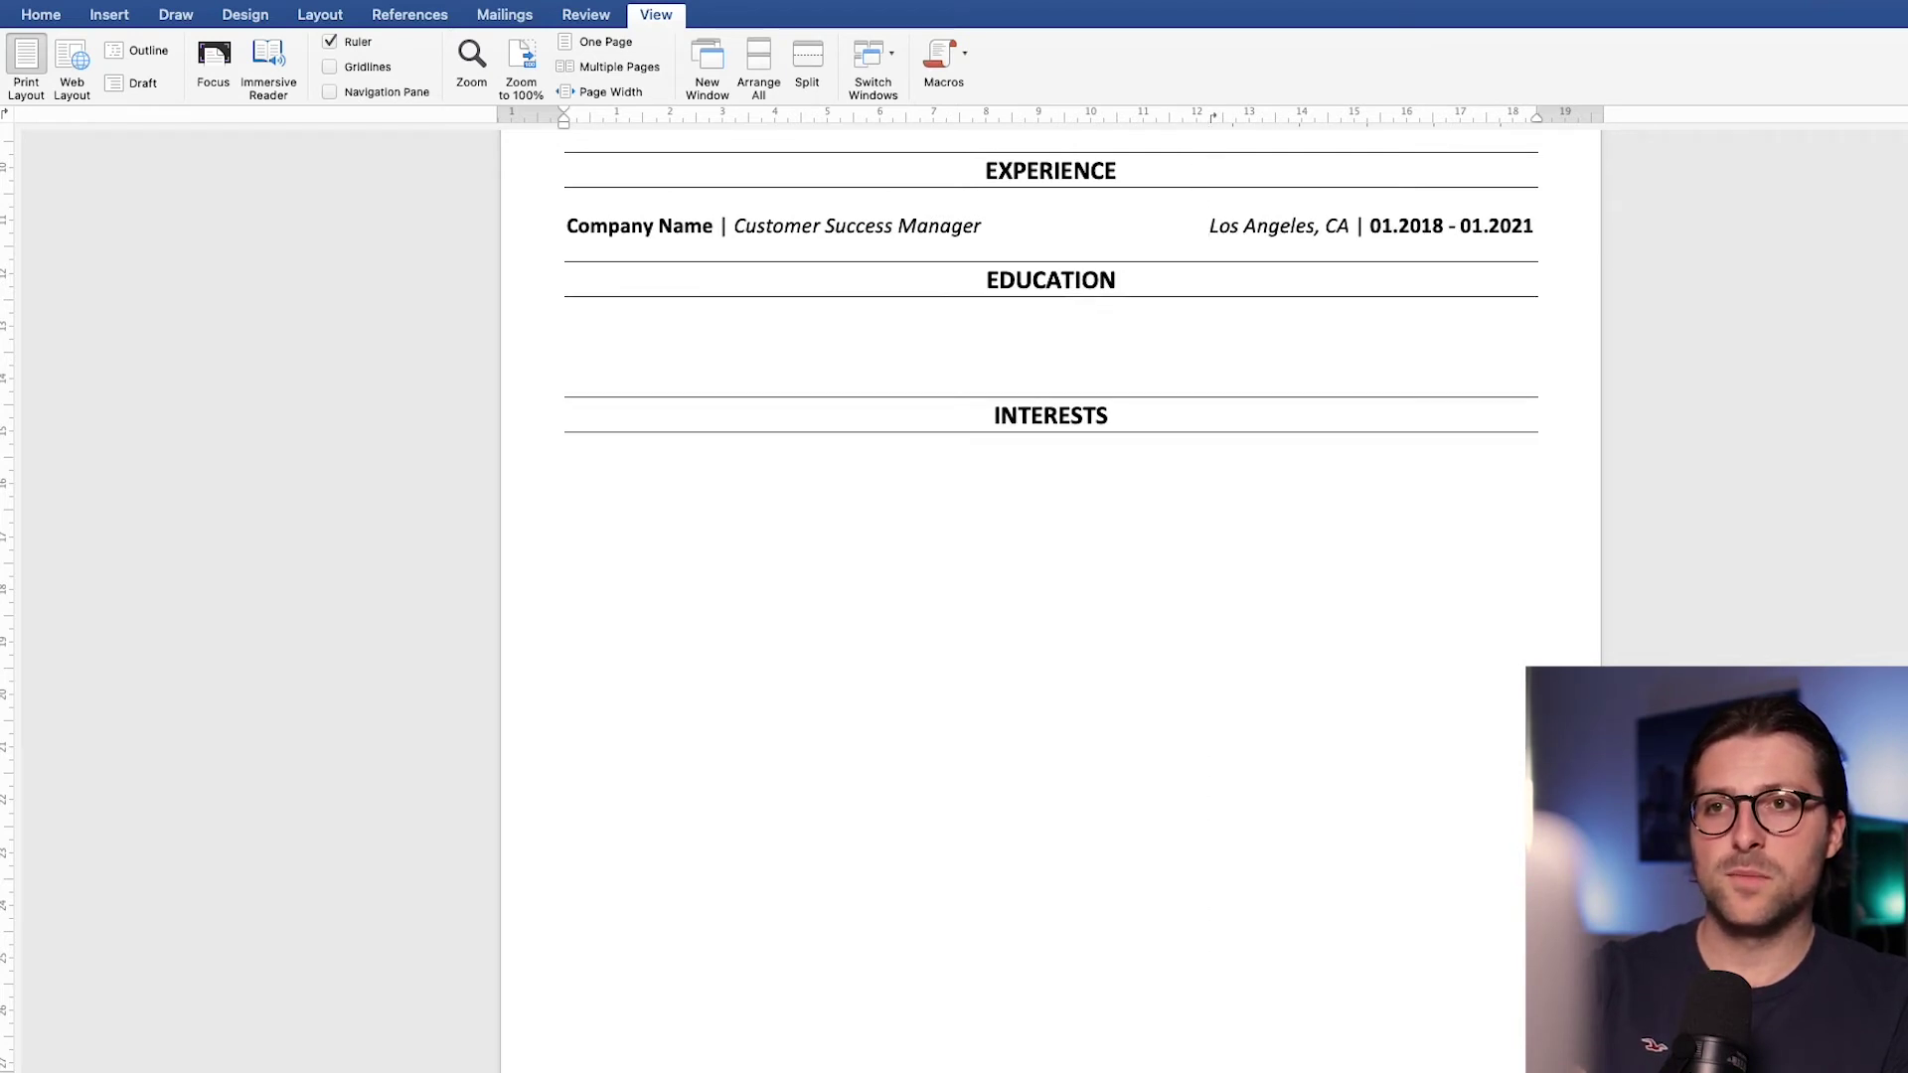
Step: Add three bullets under the job entry on collaborating with product managers and engineers, delivering cloud and software solutions, and exceeding annual targets with an 81% renewal rate
{"action": "type", "text": "Collaborated with three product managers and two software engineers to identify [Software]'s performance/improvement opportunities and integrate new feature"}
{"action": "type", "text": "s"}
{"action": "key", "text": "Return"}
{"action": "type", "text": "Delivered actionable cloud and software/service solutions to customer executives & supported the onboarding and following up of clients to renew contracts"}
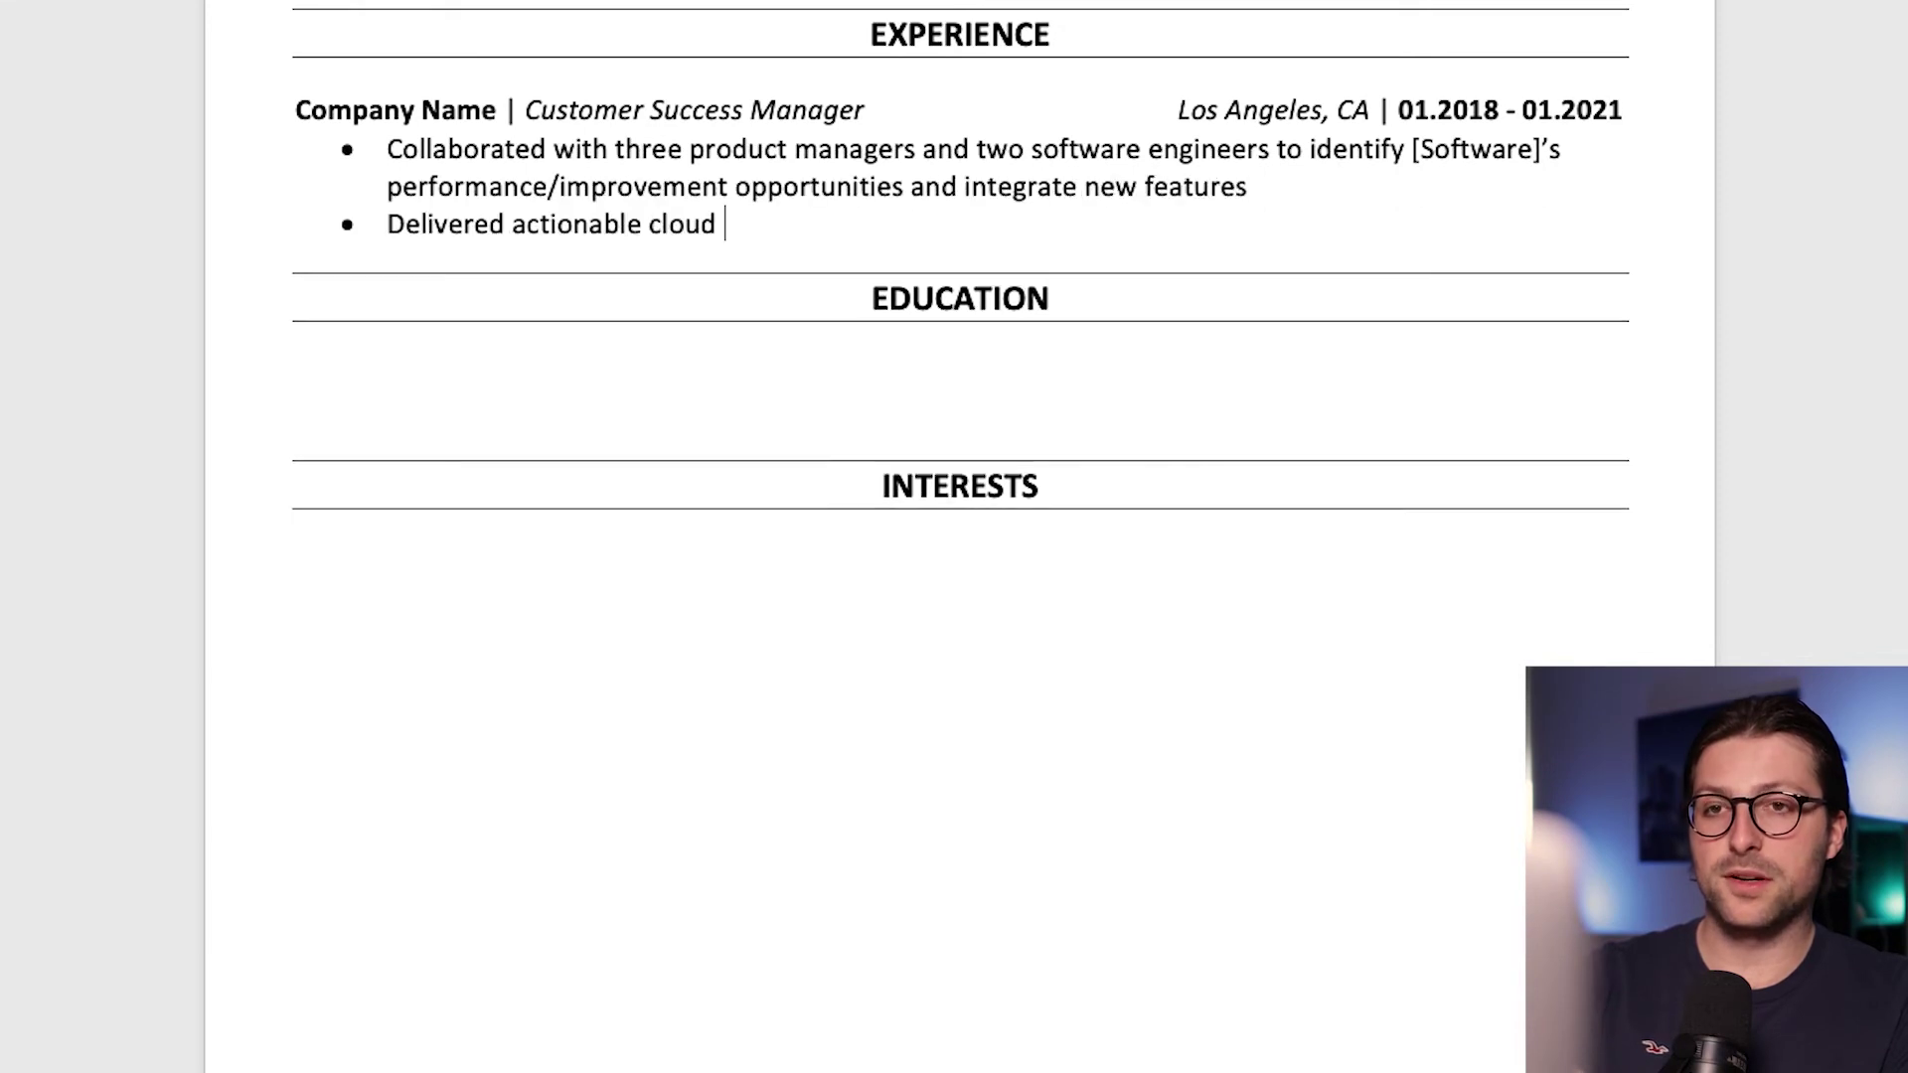
{"action": "key", "text": "Return"}
{"action": "type", "text": "Exceeded annual targets with a client renewal rate above 81% for over 95 highly strategic accounts, and saved four companies $65,000 in meeting expenses by selling [Company]'s software tools"}
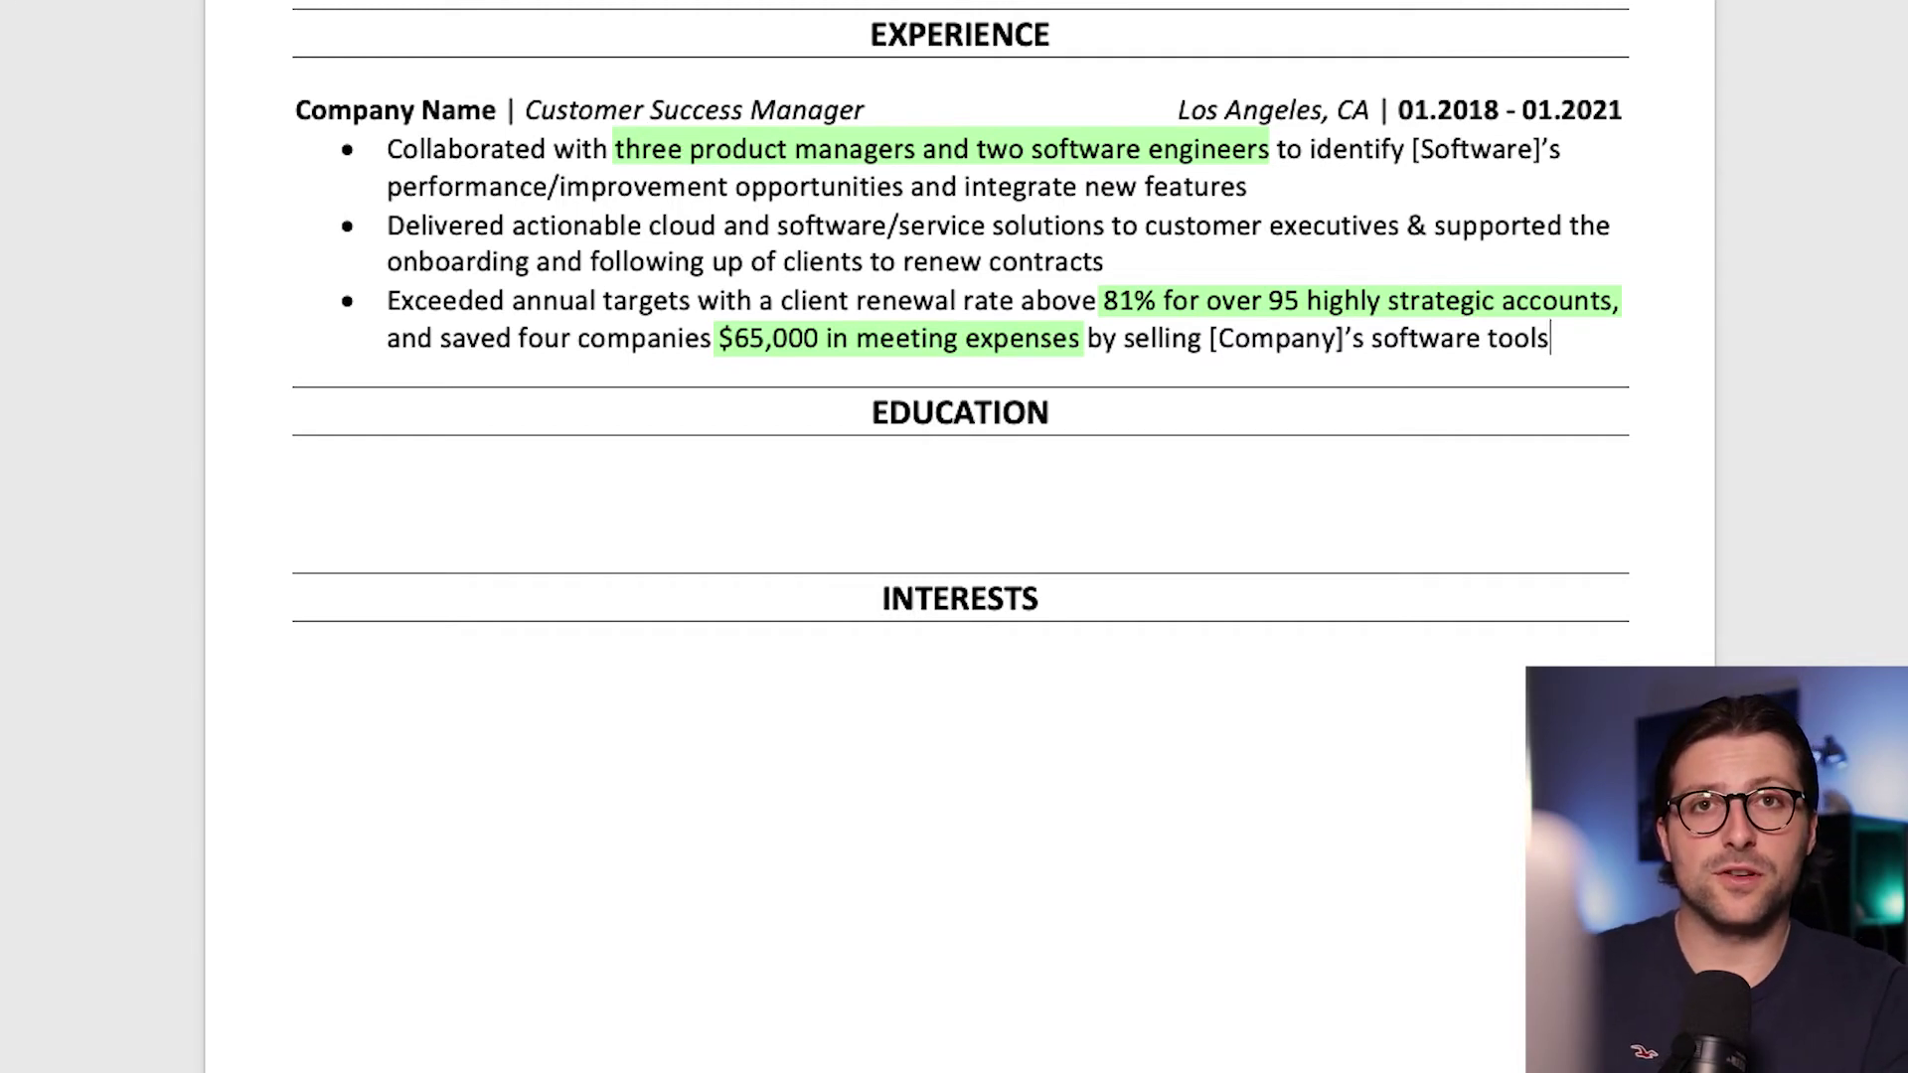
Step: Duplicate the whole Company Name job entry with its bullets below the first one, separated by a blank line
{"action": "left_click_drag", "start_coordinate": [1549, 338], "coordinate": [296, 112]}
{"action": "key", "text": "ctrl+c"}
{"action": "key", "text": "Right"}
{"action": "key", "text": "Return"}
{"action": "key", "text": "ctrl+v"}
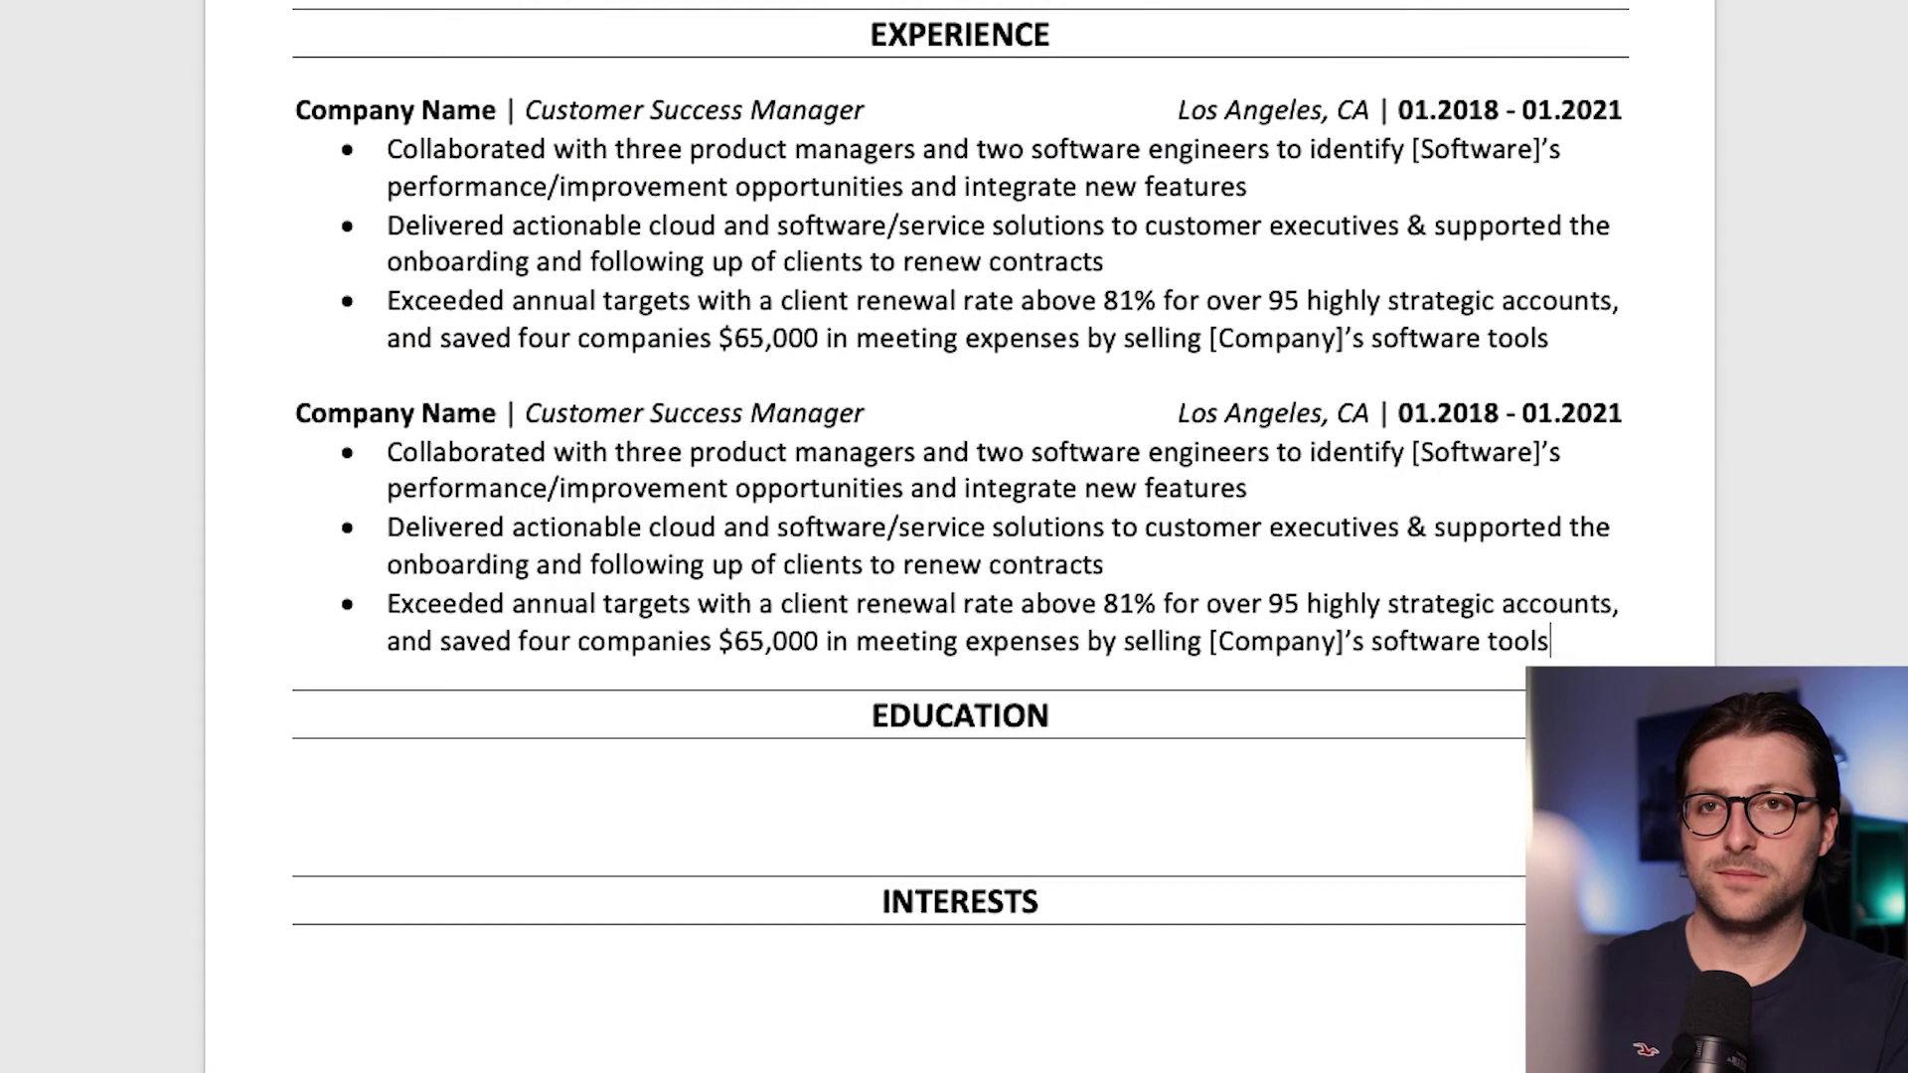
Step: Under EDUCATION, enter "University Name | Bachelor of Business Administration" and tab "City, State | 00.0000 – 00.0000" to the right margin of the same line
{"action": "scroll", "coordinate": [294, 414], "scroll_direction": "down", "scroll_amount": 5}
{"action": "left_click", "coordinate": [341, 506]}
{"action": "key", "text": "BackSpace"}
{"action": "type", "text": "University Name | Bachelor of Business Administration City, State | 00.0000 – 00.0000"}
{"action": "left_click", "coordinate": [982, 465]}
{"action": "key", "text": "Tab"}
{"action": "key", "text": "End"}
Step: Add bullets "Cumulative GPA: 3.60/4.00" with GPA bold, "Member of the [Entrepreneurship Group]" and "Participated in a [Student Society]" under the university line
{"action": "key", "text": "Return"}
{"action": "type", "text": "Cumulative"}
{"action": "key", "text": "ctrl+b"}
{"action": "type", "text": "GPA"}
{"action": "key", "text": "ctrl+b"}
{"action": "type", "text": ": 3.60/4."}
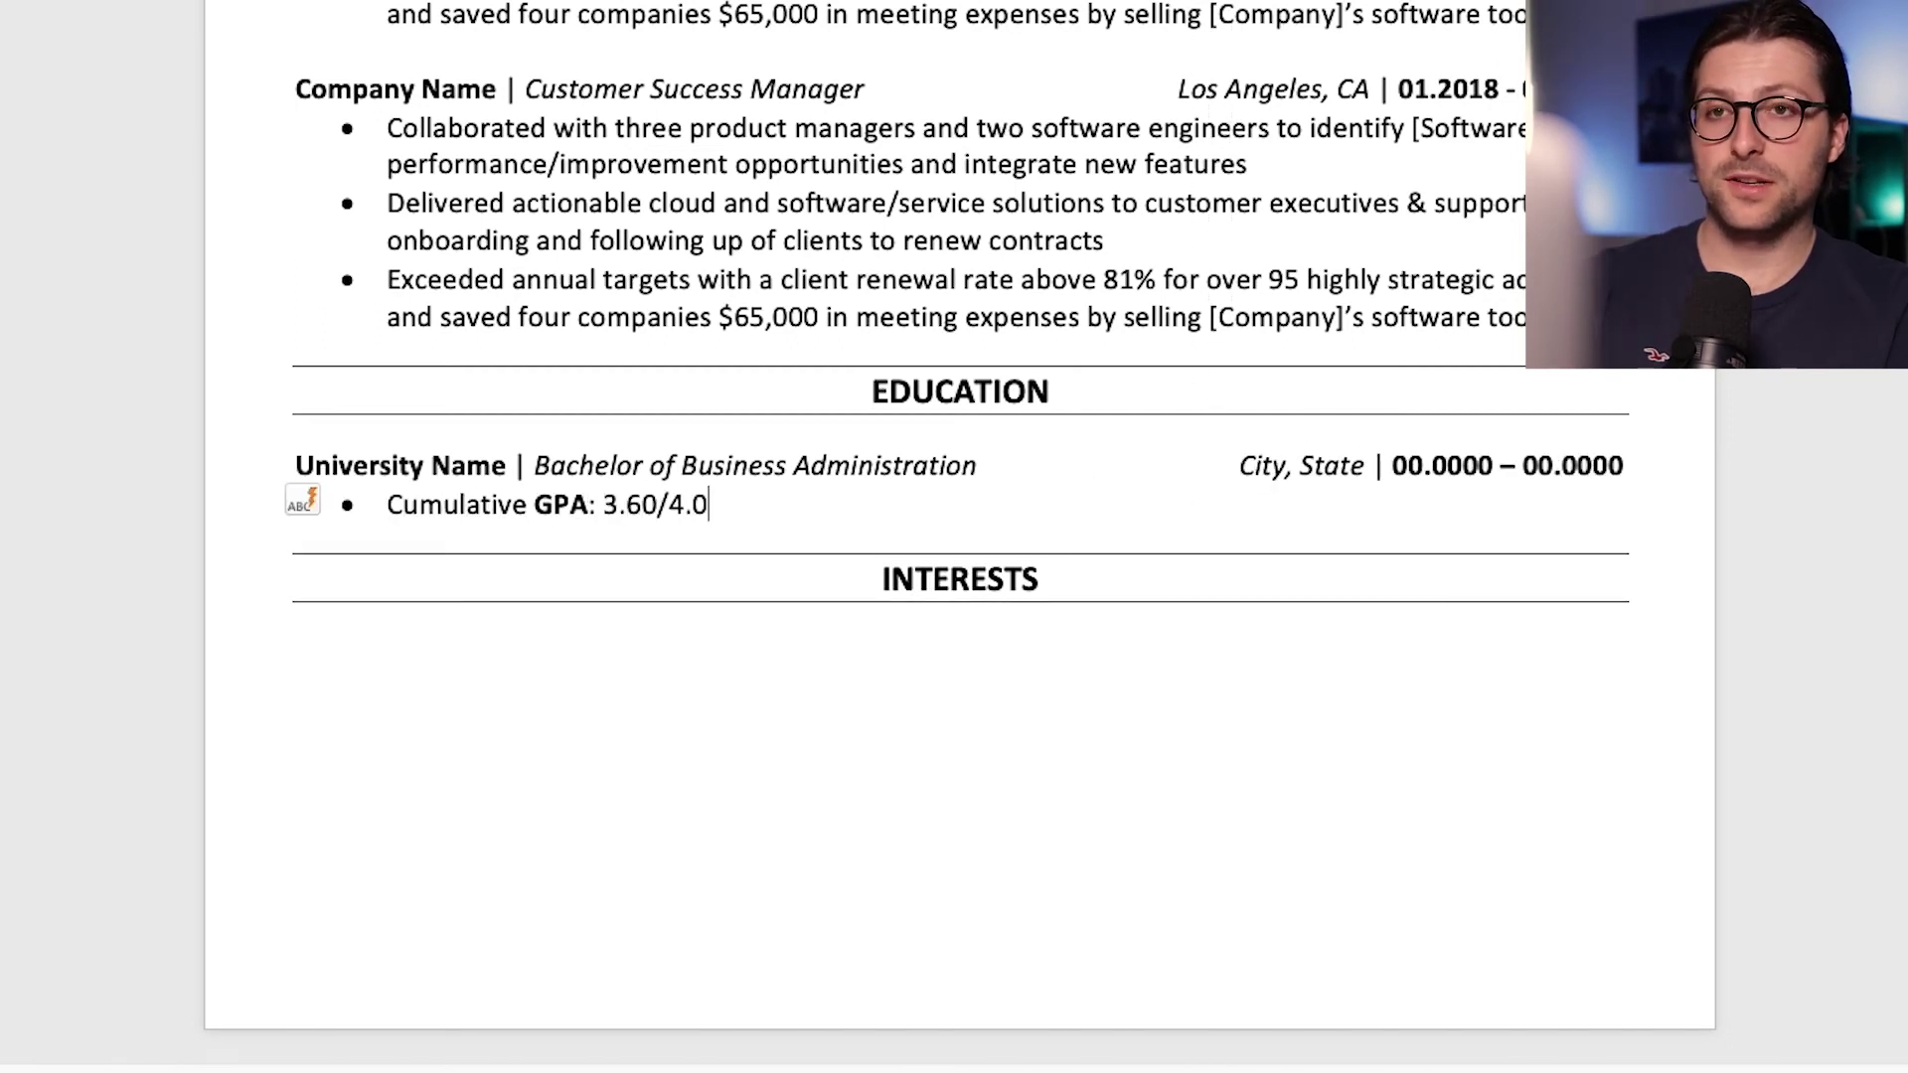
{"action": "type", "text": "00"}
{"action": "key", "text": "Return"}
{"action": "type", "text": "Member of the [Entrepreneurship Group"}
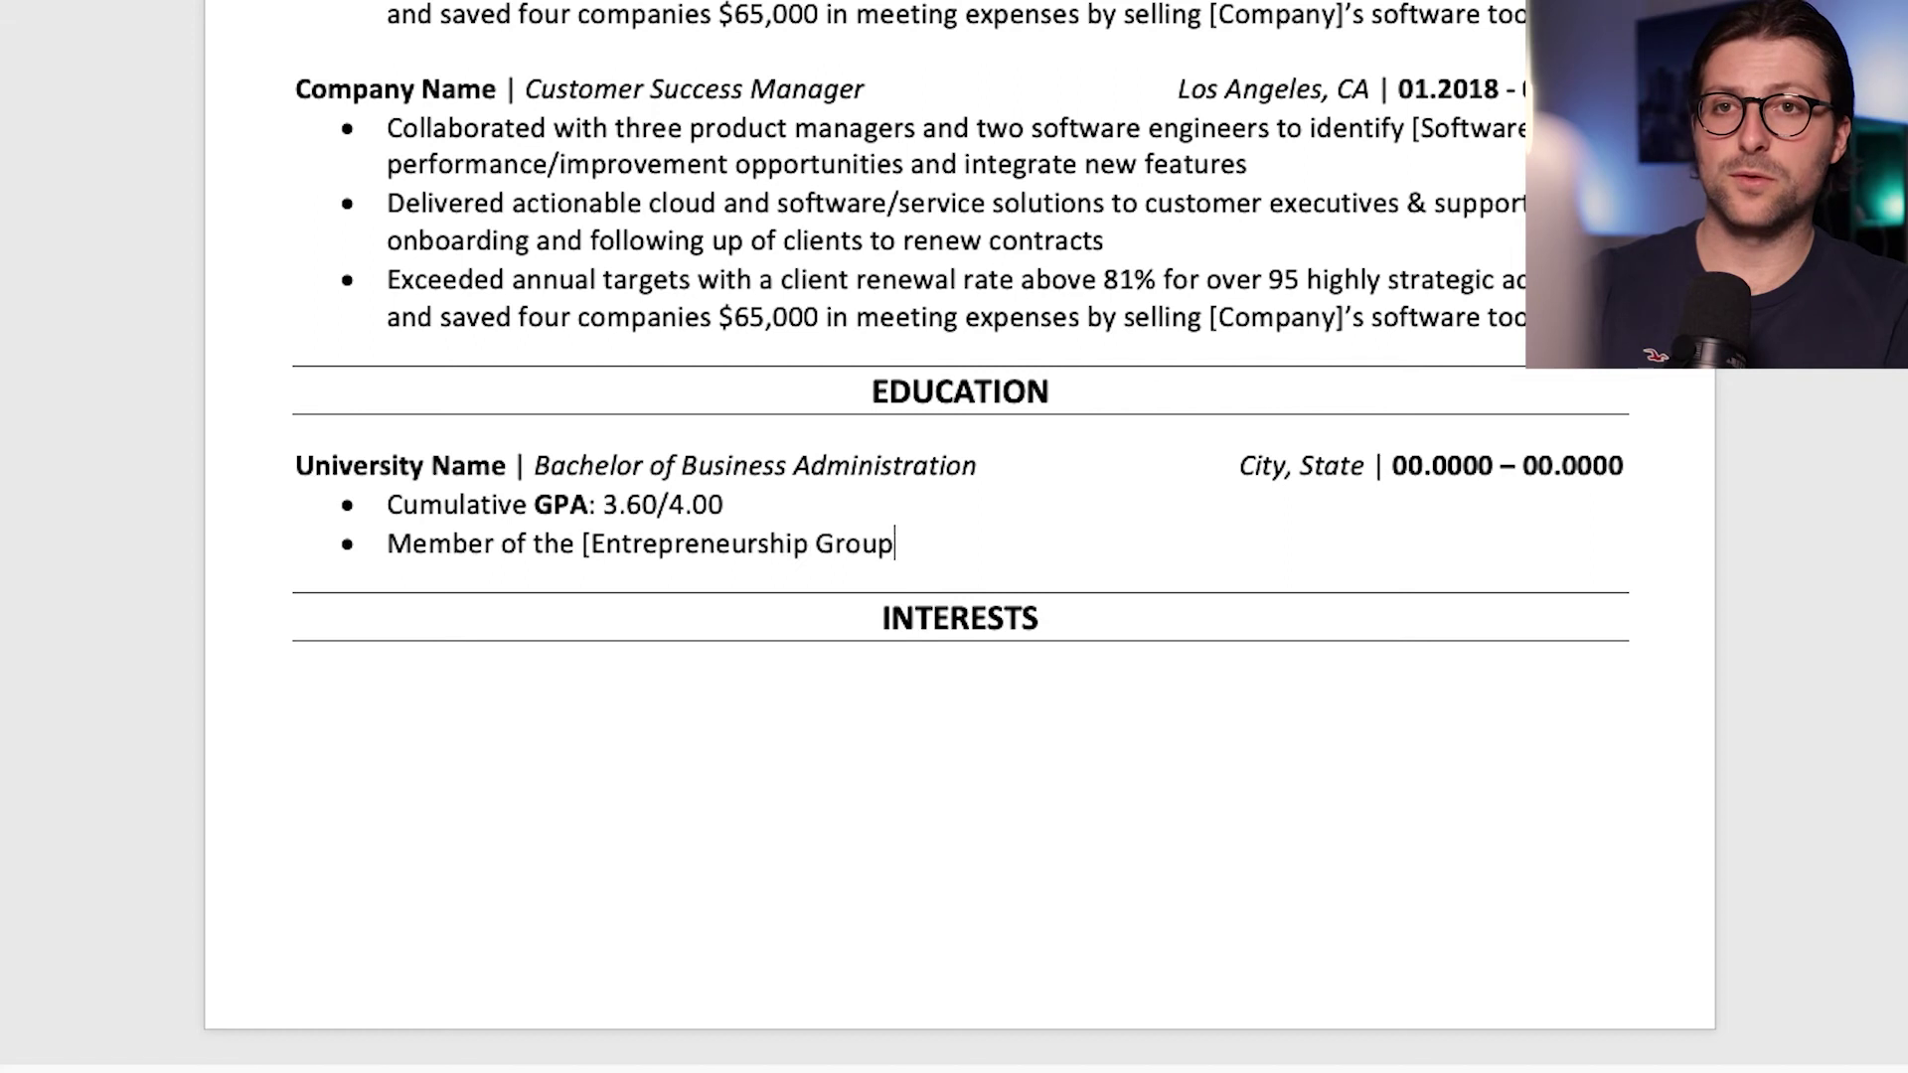
{"action": "type", "text": "]"}
{"action": "key", "text": "Return"}
{"action": "type", "text": "Participated in a [Student Society]"}
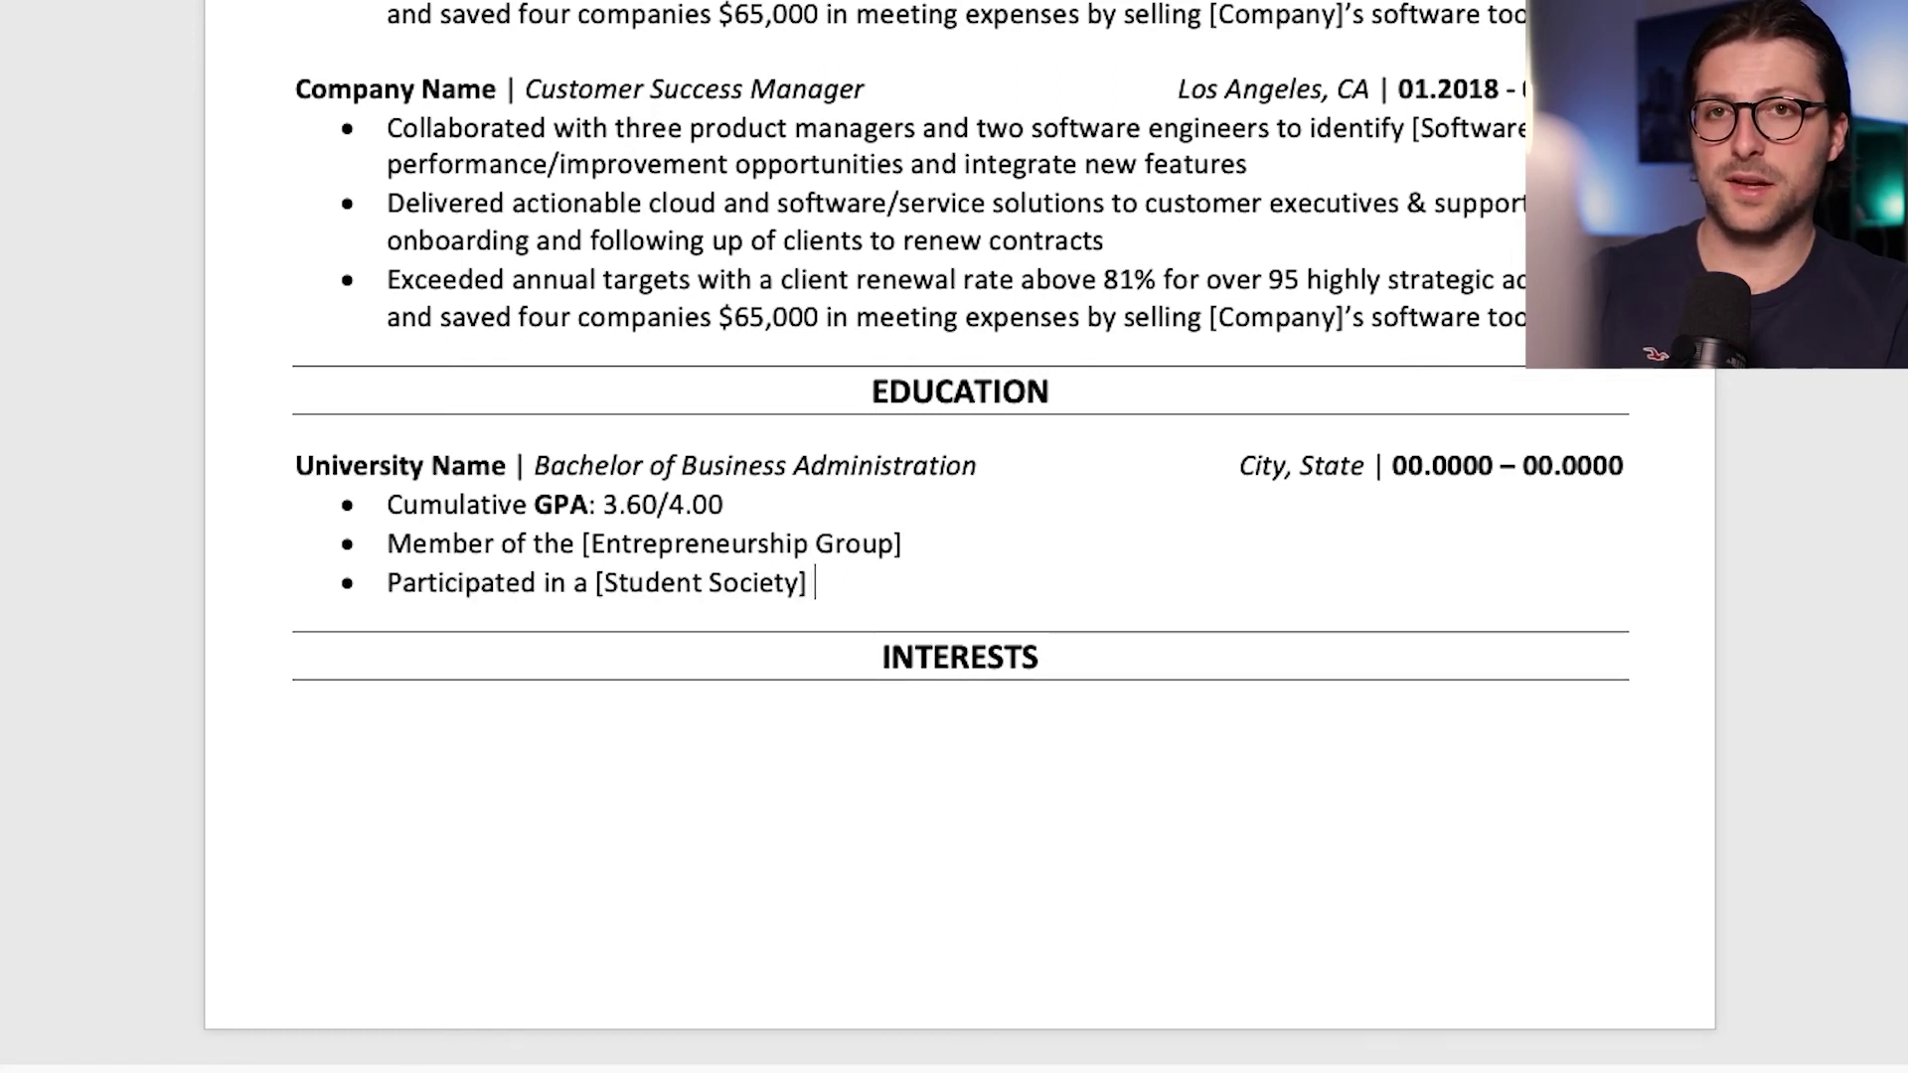
Step: Below the education bullets, add a bold "Additional Courses" line and "Relevant Coursework: Multinational Management, Quality Management, Business Policy & Strategy" in regular text
{"action": "key", "text": "Return"}
{"action": "key", "text": "Return"}
{"action": "key", "text": "ctrl+b"}
{"action": "type", "text": "Additional Courses"}
{"action": "key", "text": "Return"}
{"action": "key", "text": "ctrl+b"}
{"action": "type", "text": "Relevant Coursework: M"}
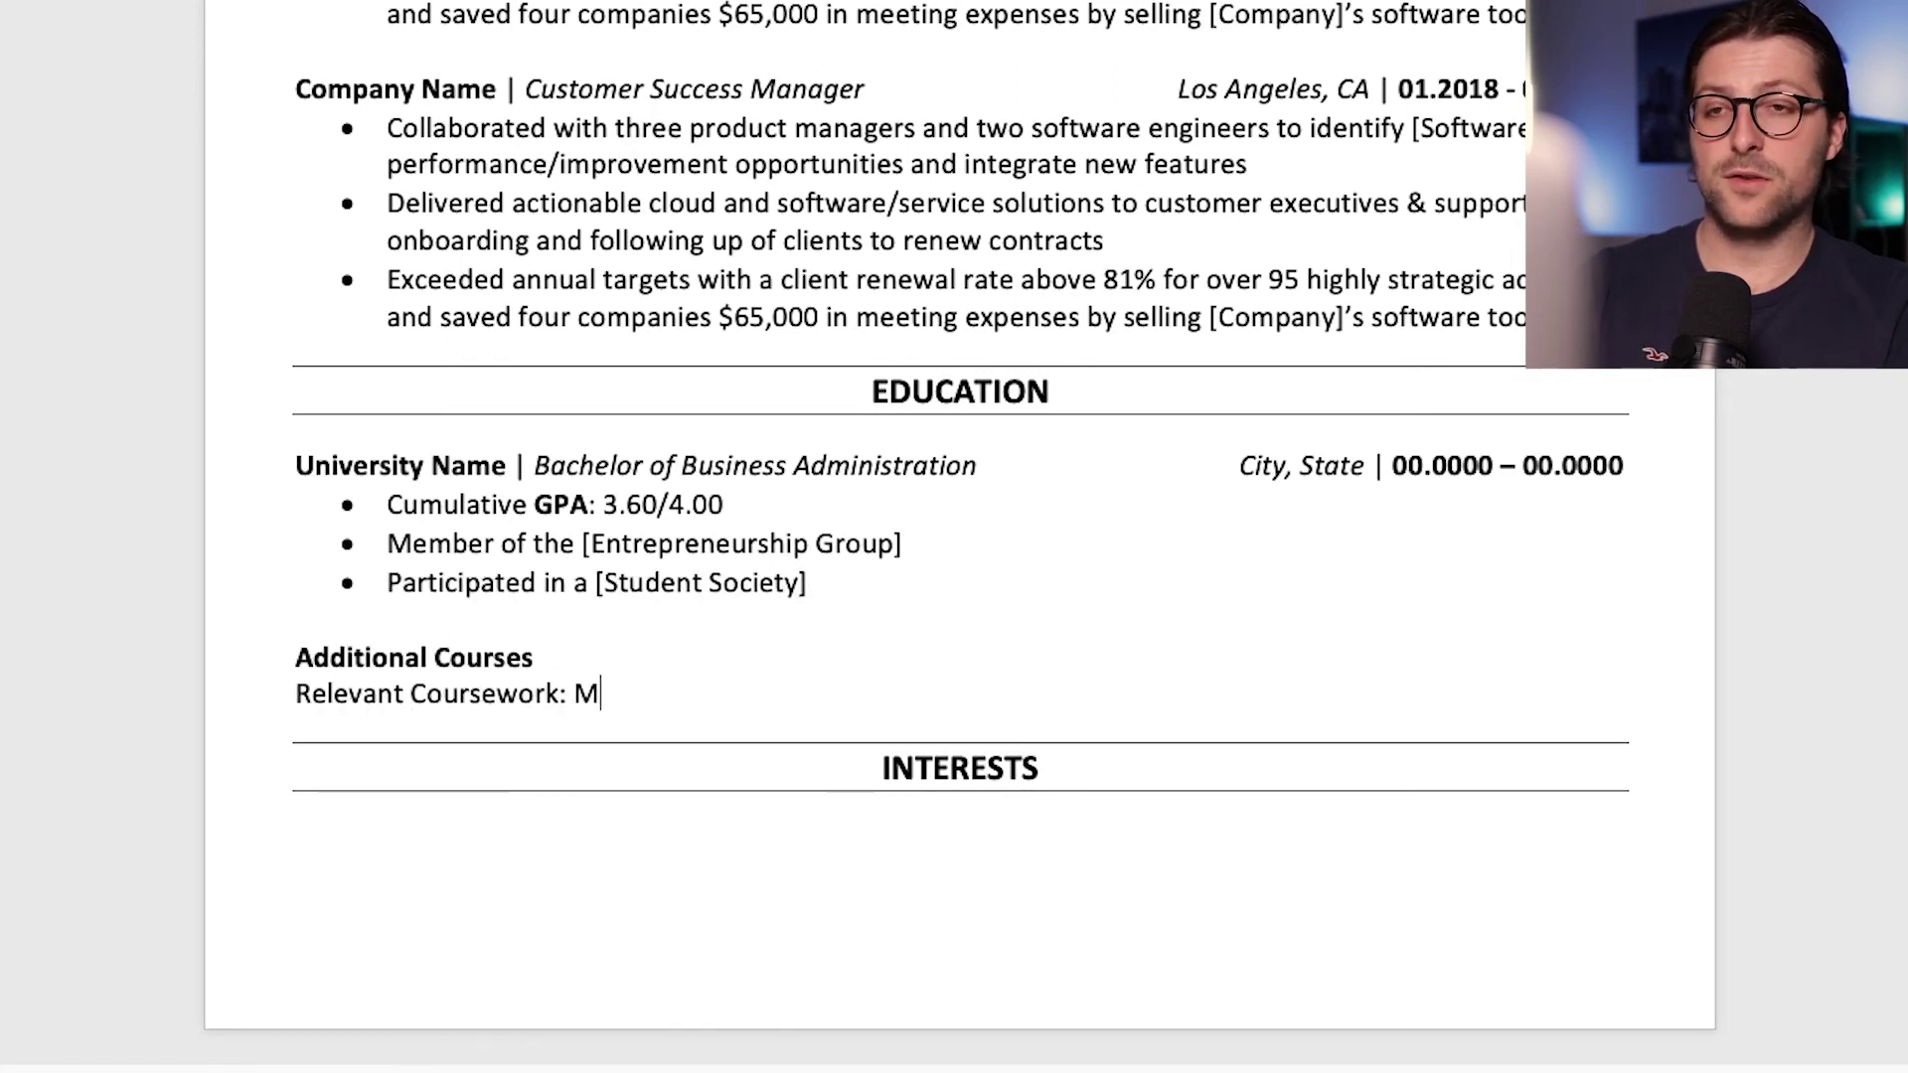
{"action": "type", "text": "ultinational Management, Quality Management, Busine"}
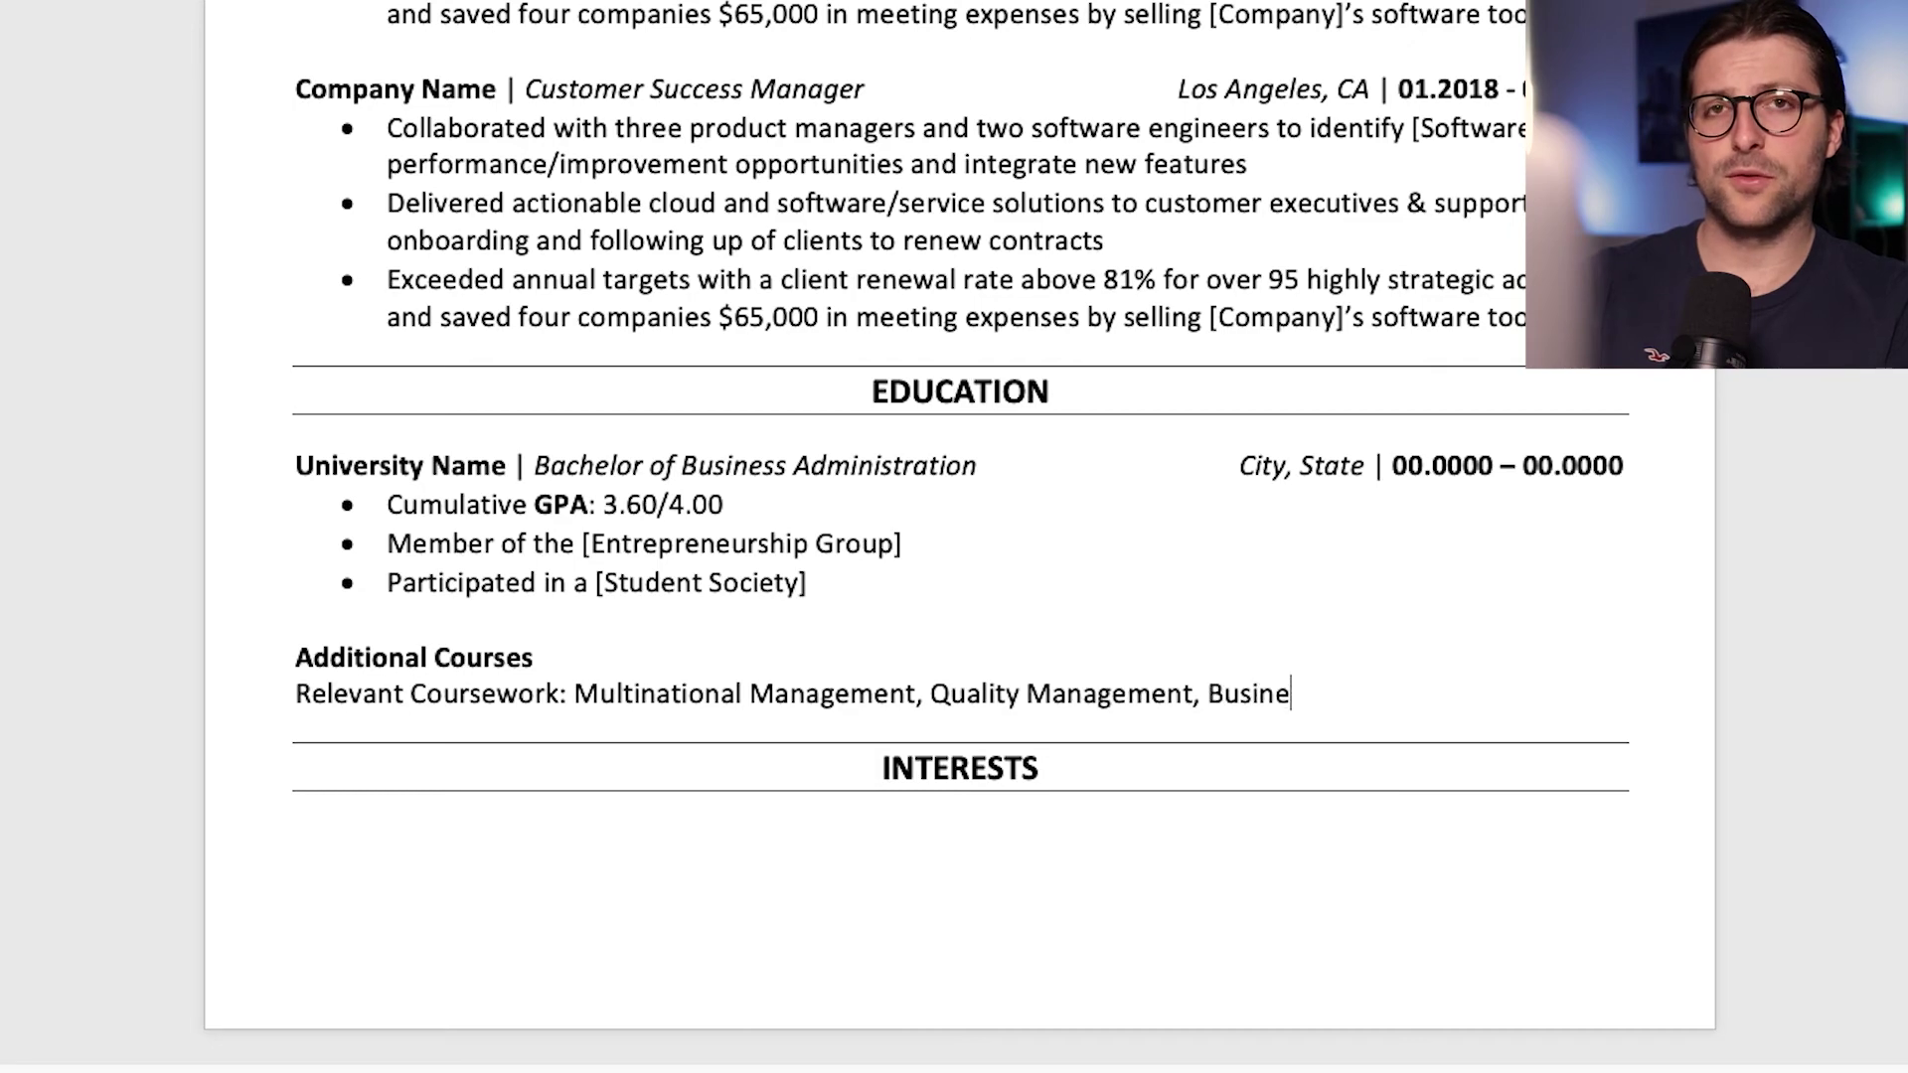
{"action": "type", "text": "ss Policy & Strategy"}
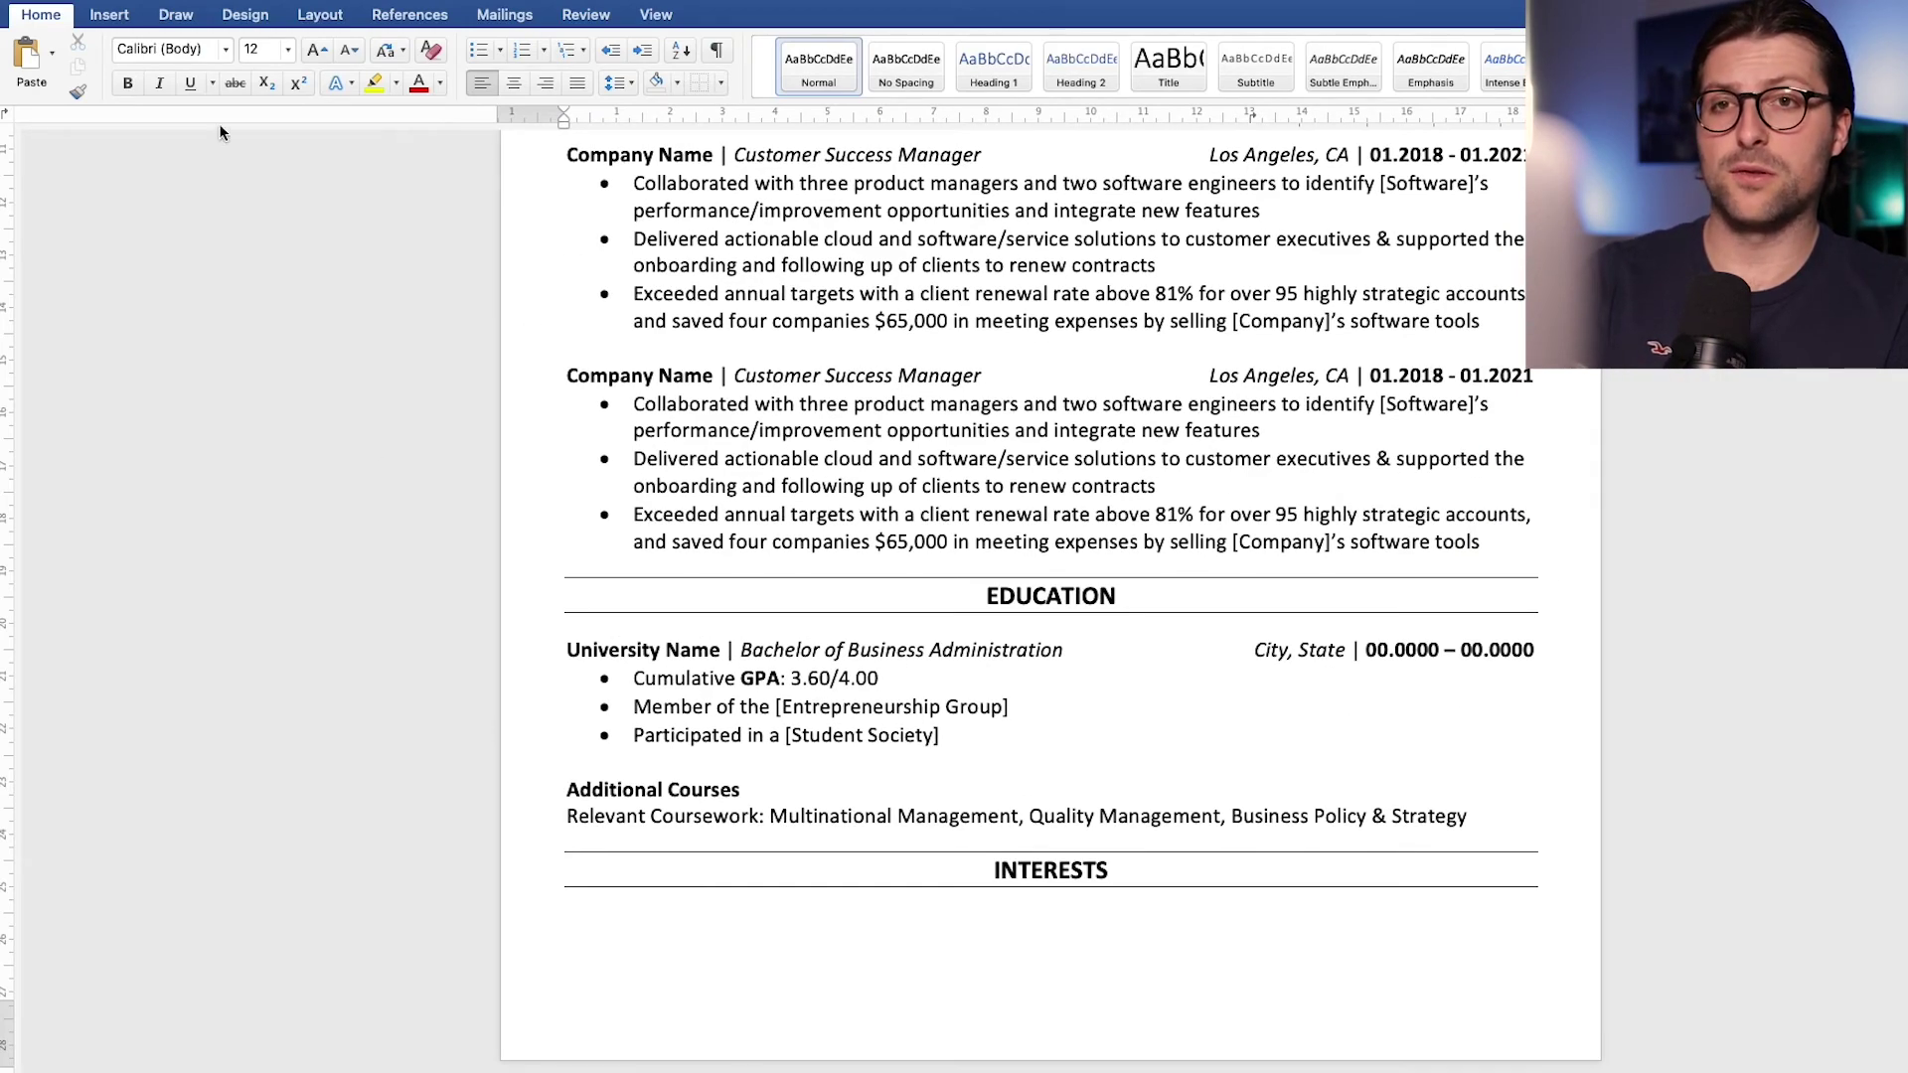
Step: Insert a table with one row and three columns under the INTERESTS heading
{"action": "left_click", "coordinate": [110, 15]}
{"action": "left_click", "coordinate": [191, 55]}
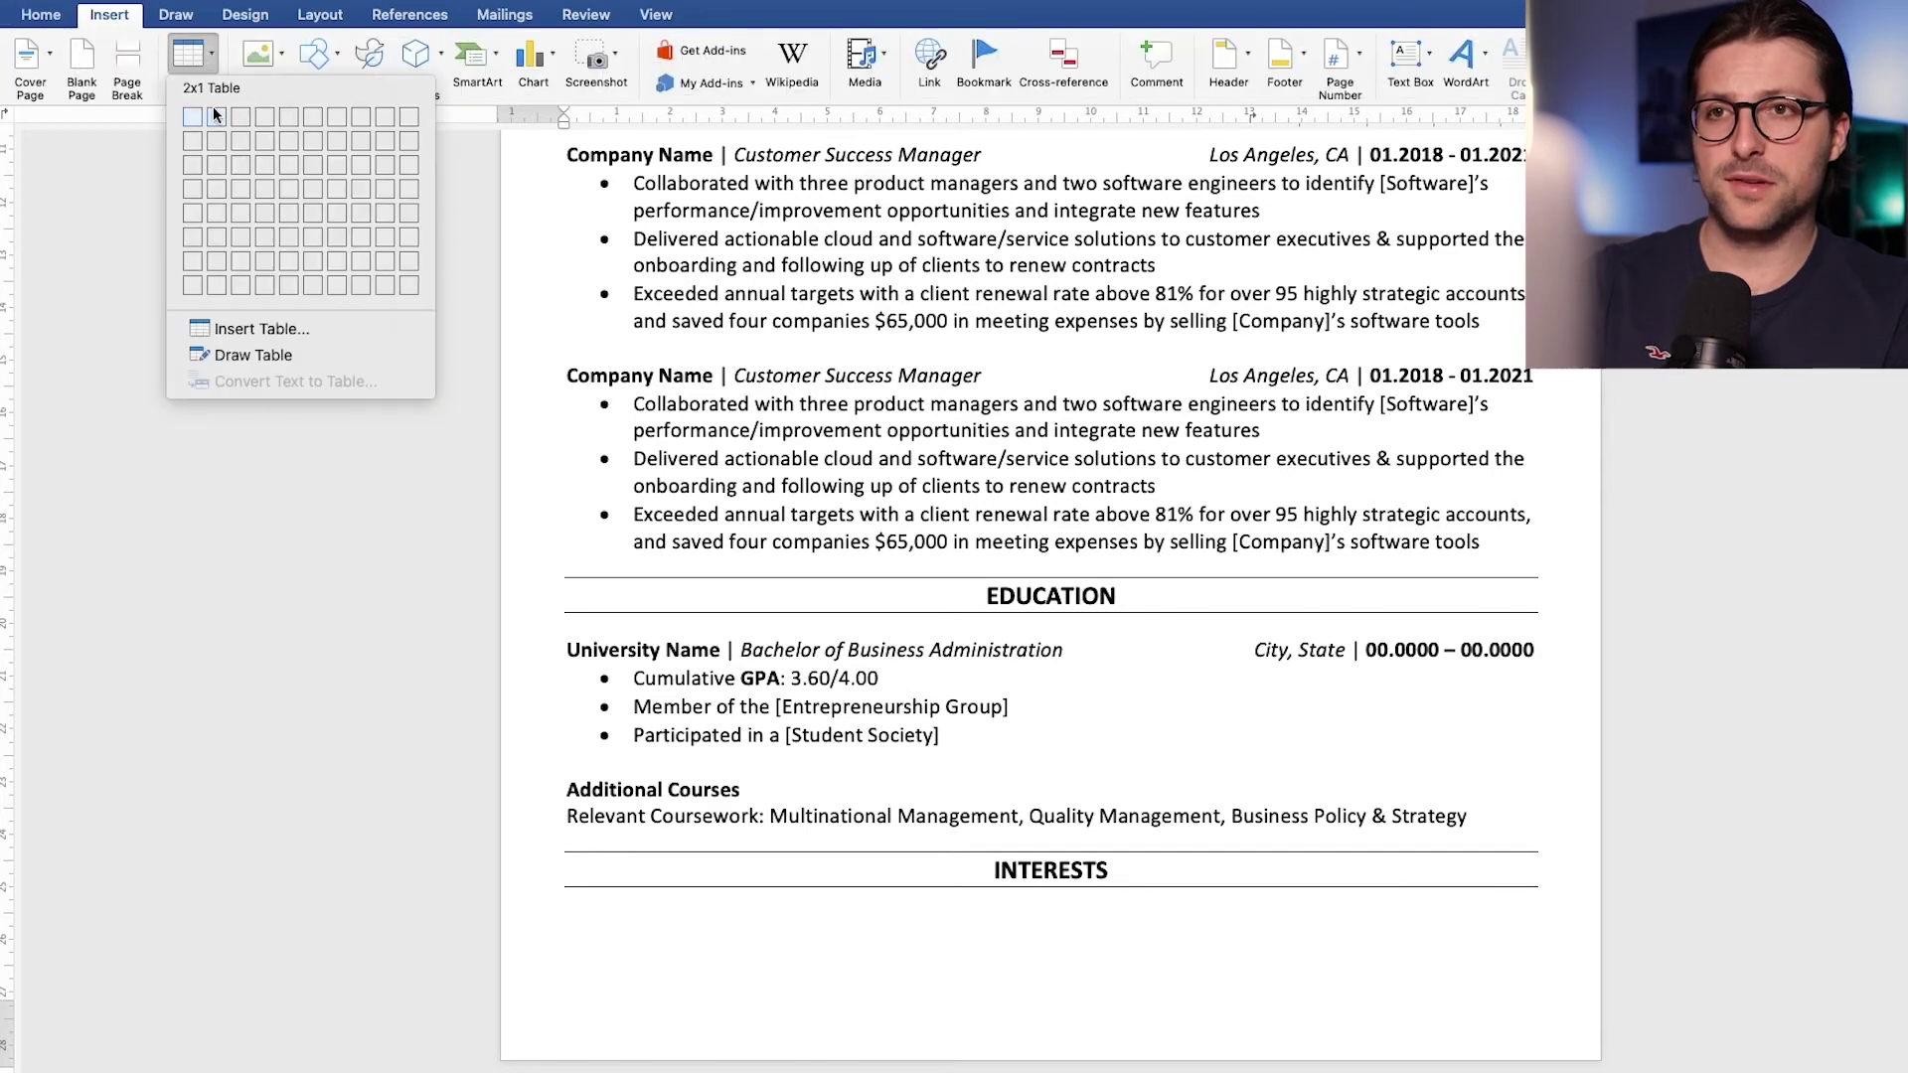
{"action": "left_click", "coordinate": [240, 118]}
Step: Set the interests table's default left and right cell margins to 0 cm
{"action": "left_click", "coordinate": [843, 15]}
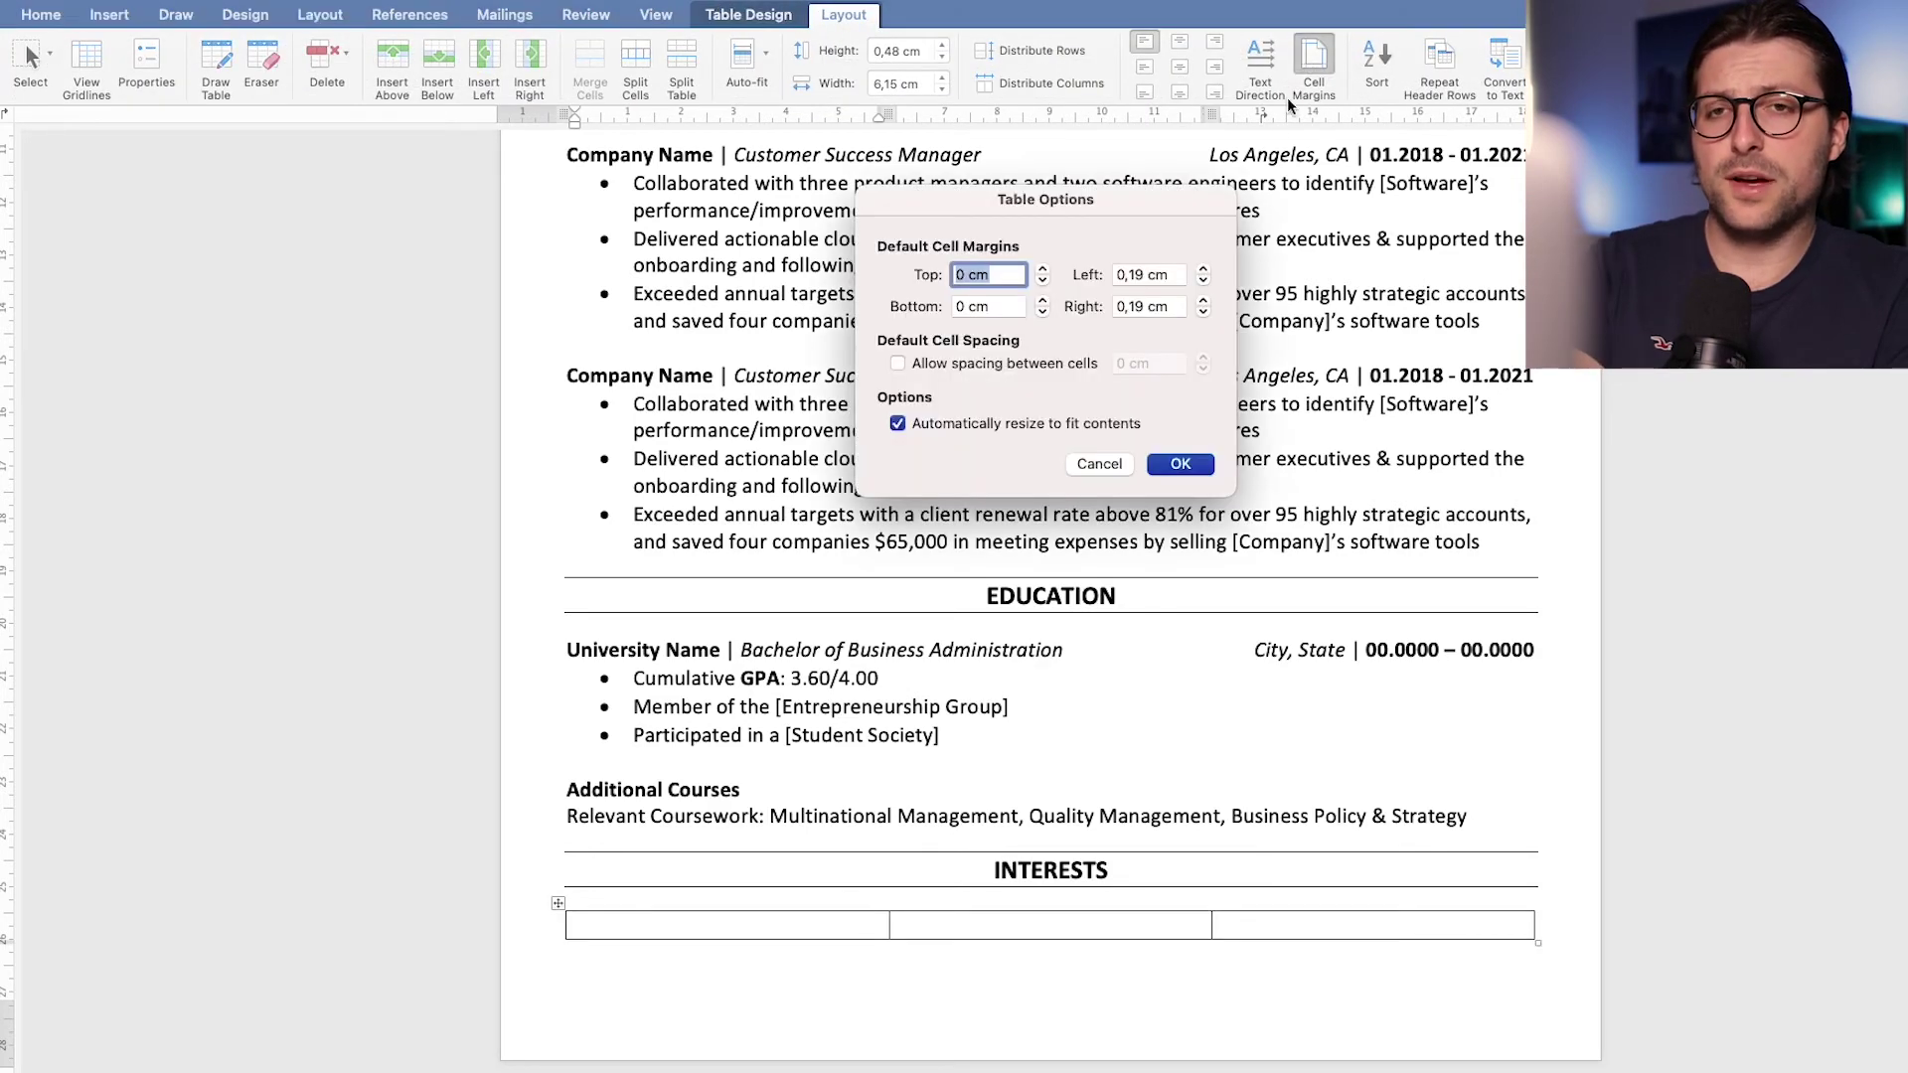
{"action": "left_click", "coordinate": [1202, 282]}
{"action": "left_click", "coordinate": [1202, 282]}
{"action": "left_click", "coordinate": [1204, 313]}
{"action": "left_click", "coordinate": [1204, 313]}
{"action": "left_click", "coordinate": [1181, 464]}
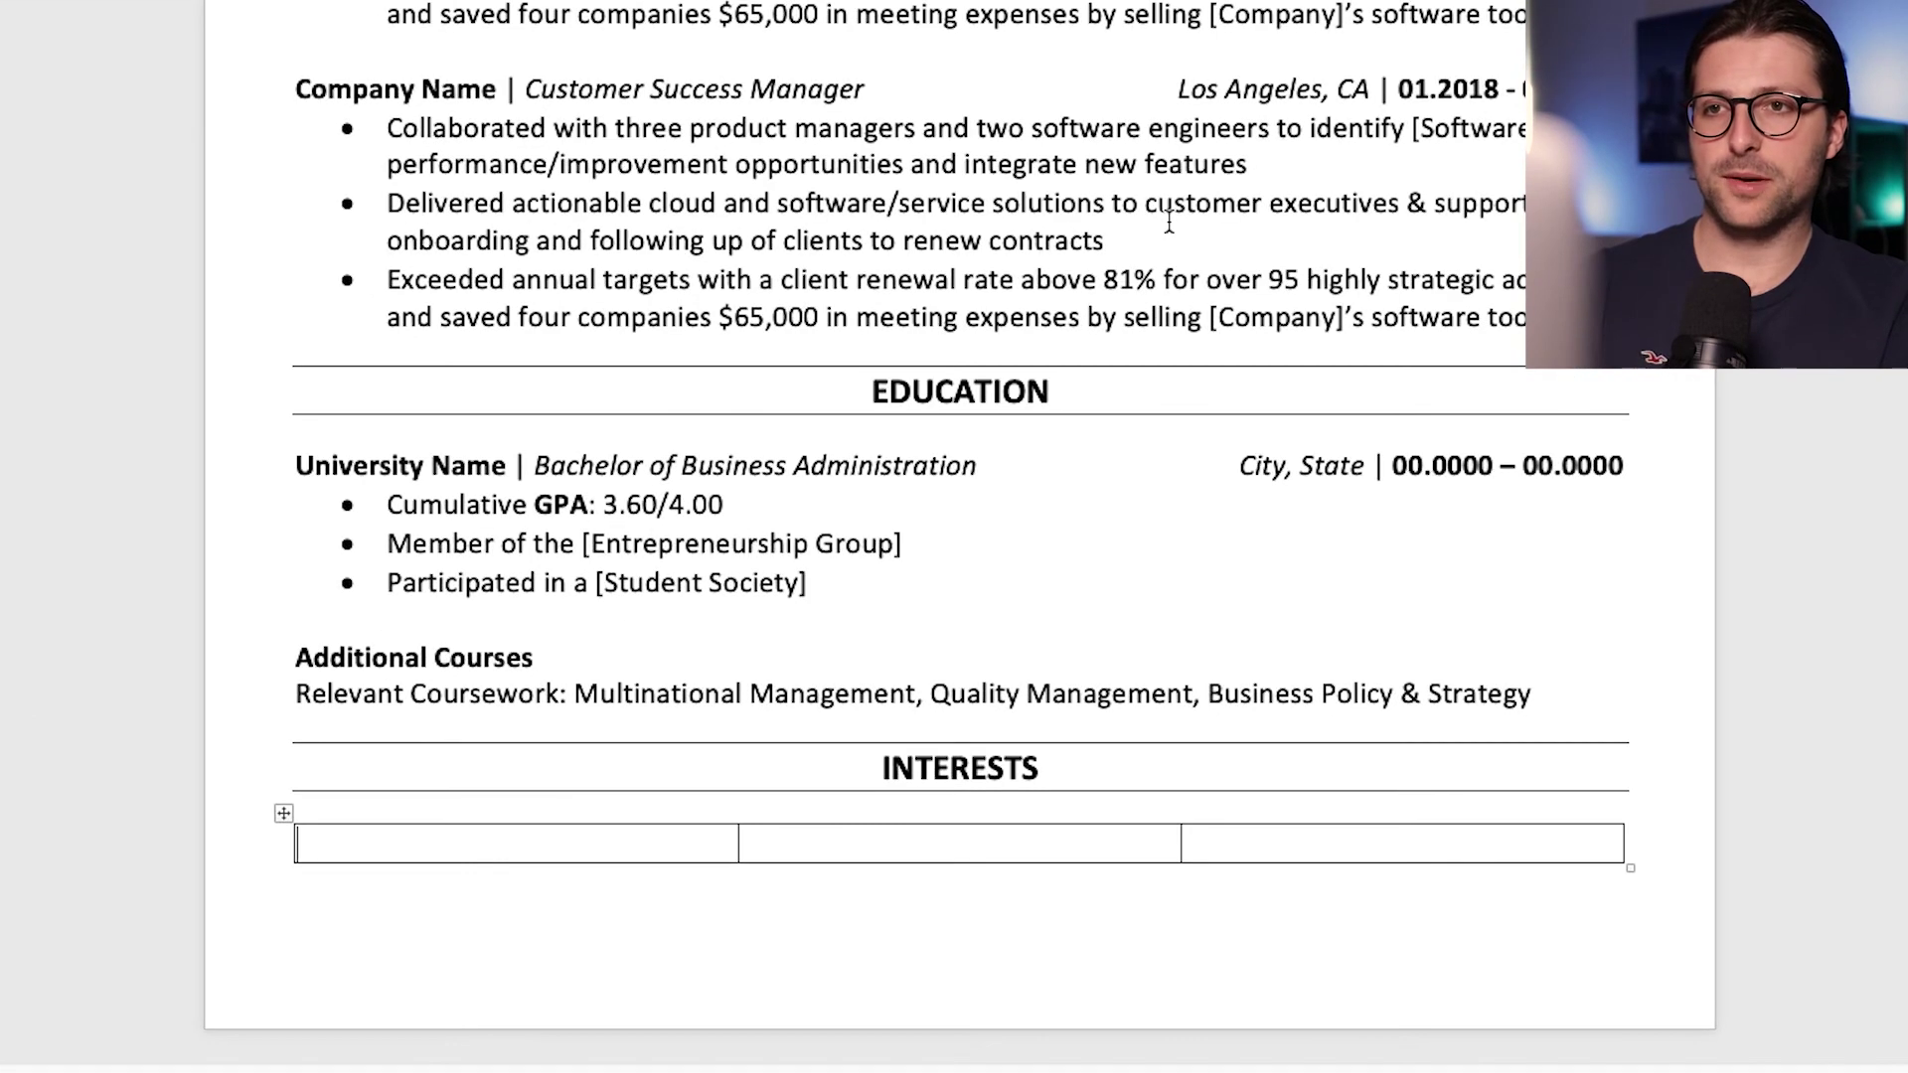
Step: Fill the first interests cell with a bold underlined "Reading", an italic "The Psychology of Persuasion" in quotation marks, and "(Robert Cialdini)"
{"action": "type", "text": "Reading"}
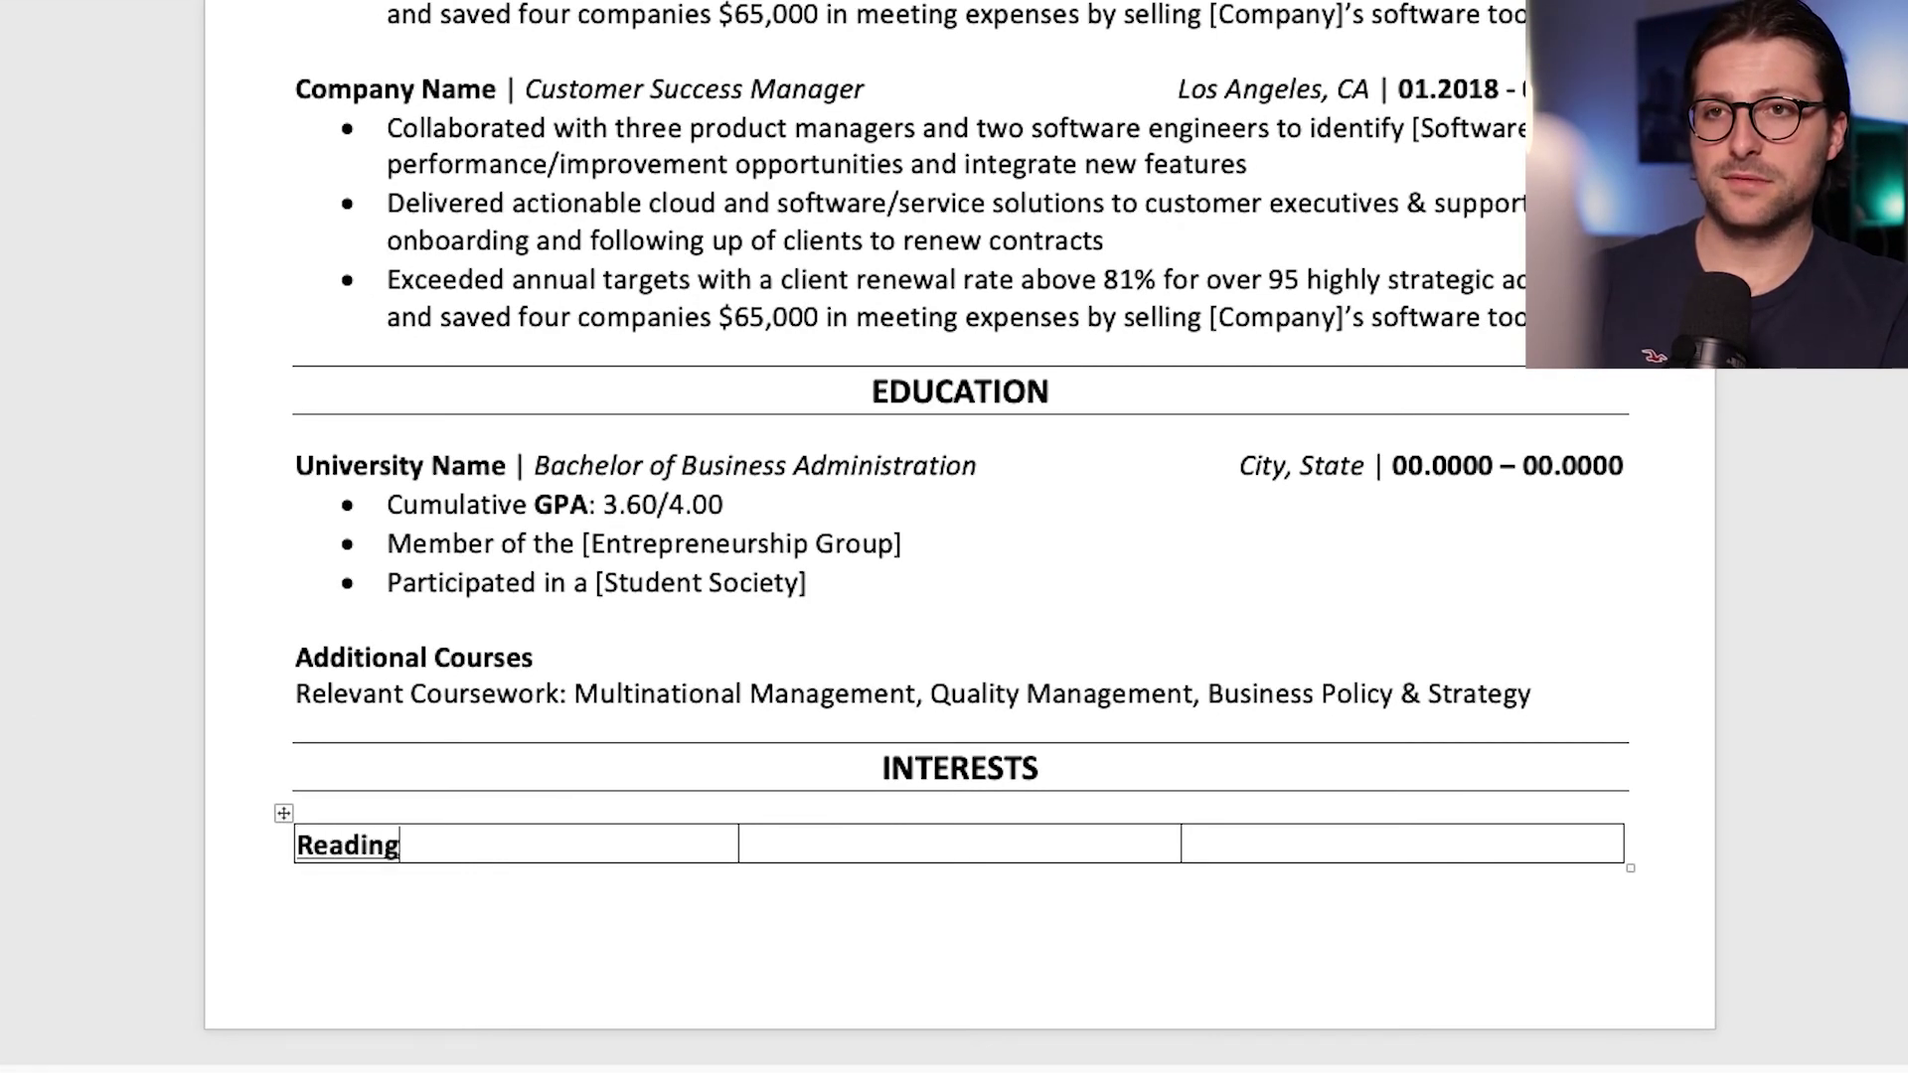
{"action": "key", "text": "Return"}
{"action": "type", "text": "\"The Psychology of P"}
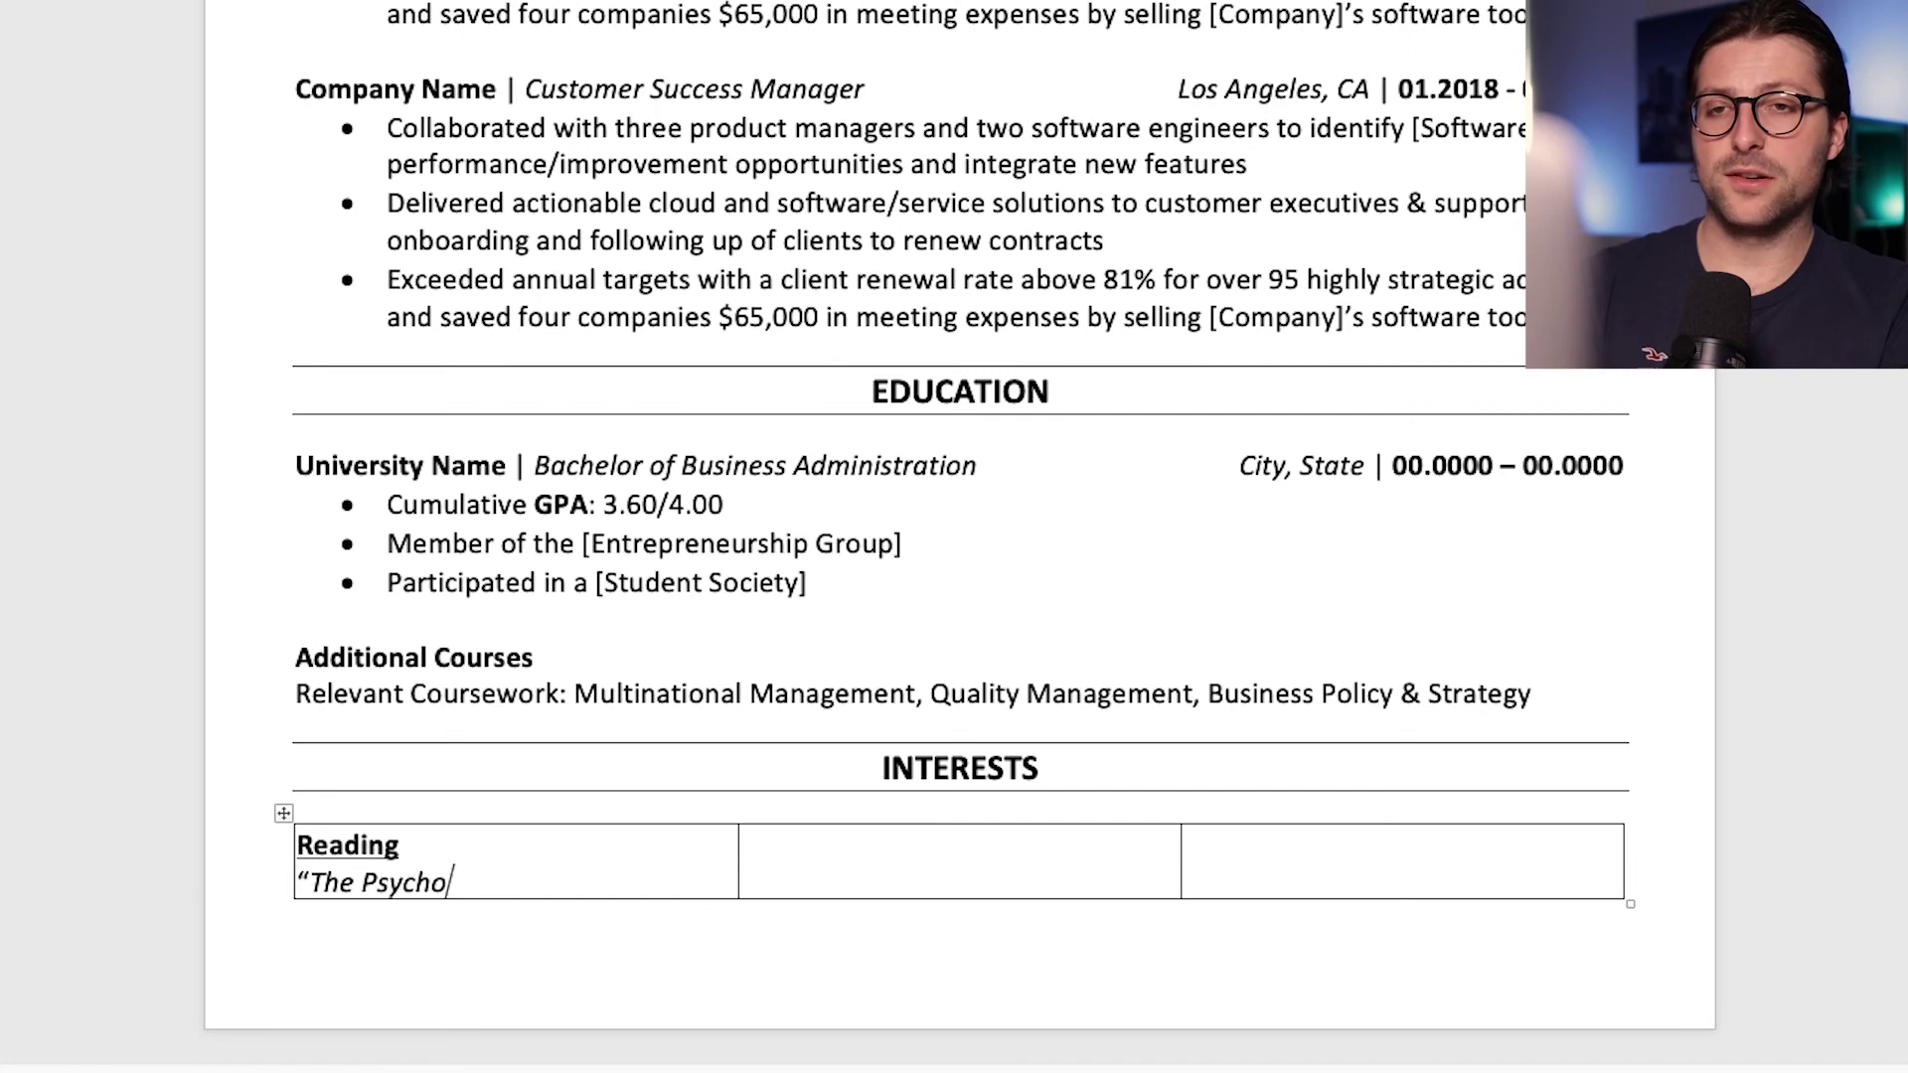
{"action": "type", "text": "ersuasion\""}
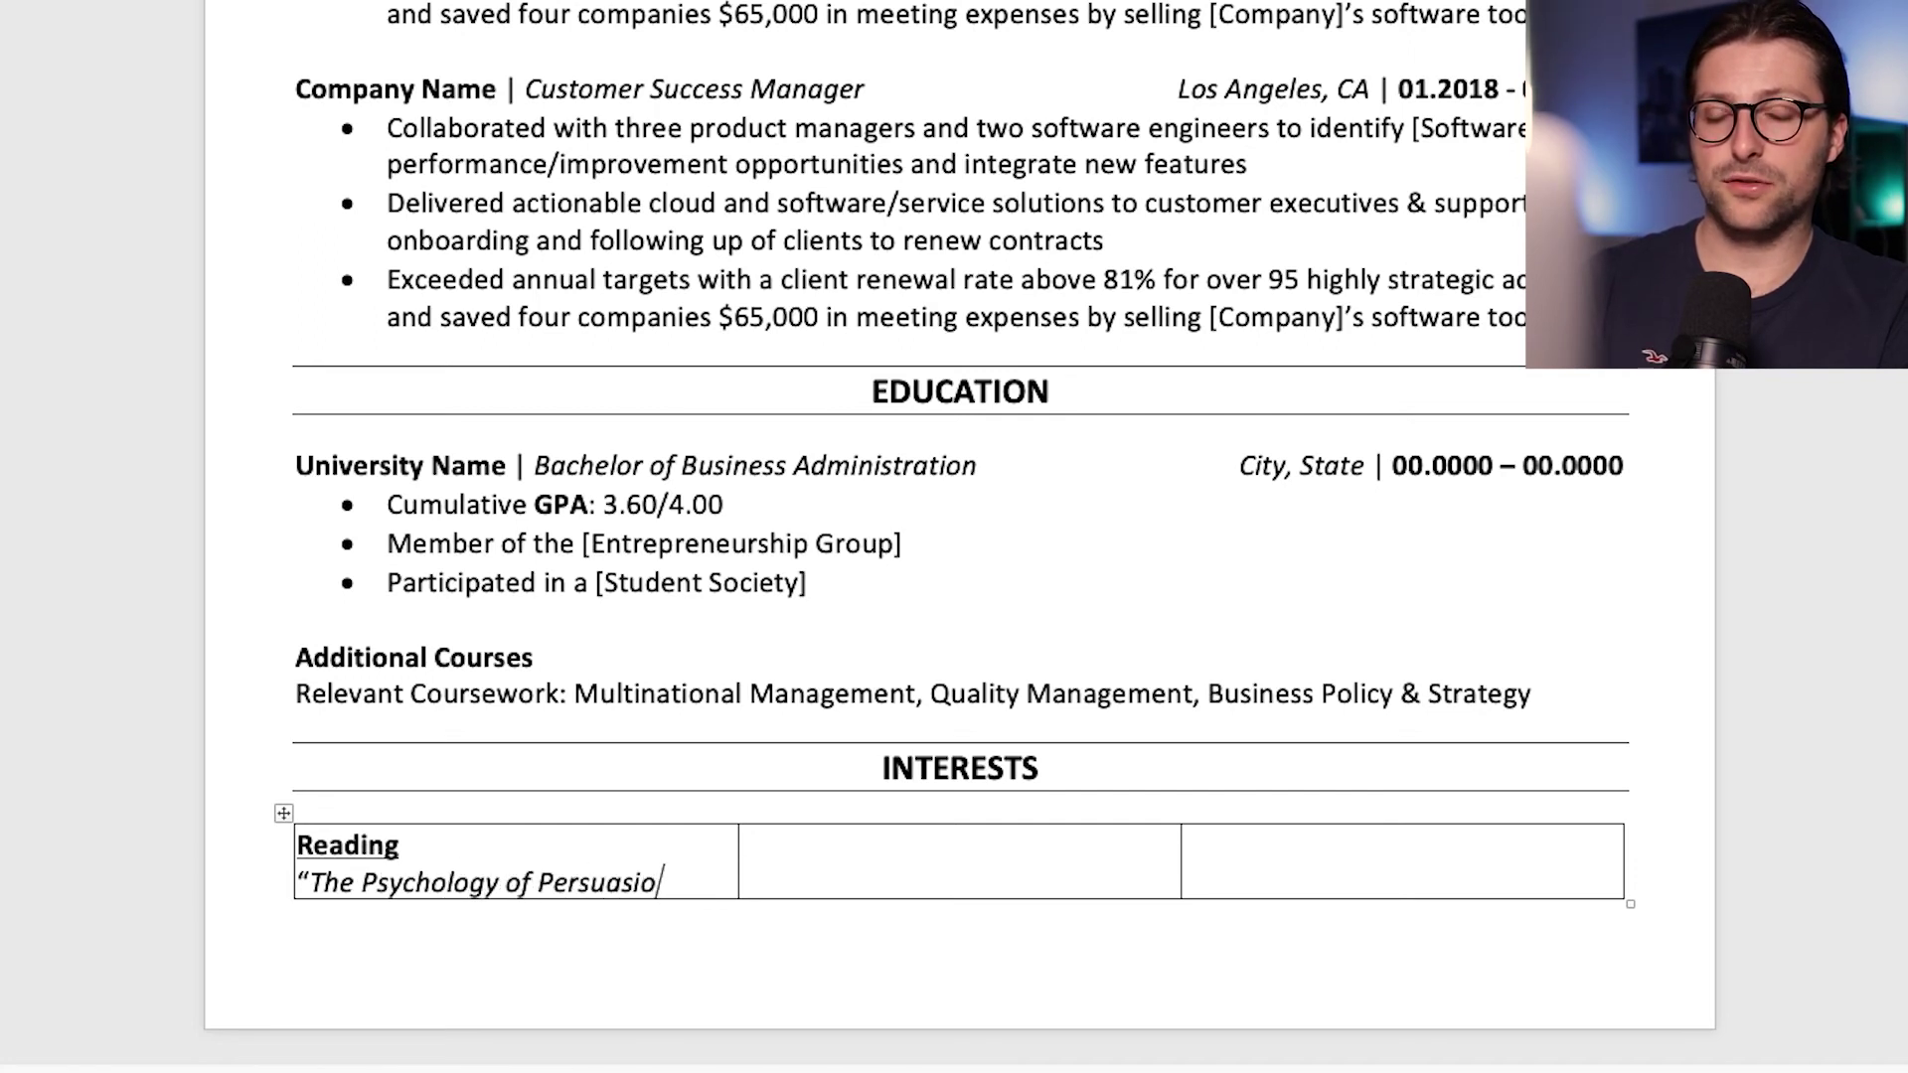
{"action": "key", "text": "Return"}
{"action": "type", "text": "(Robert Cialdini)"}
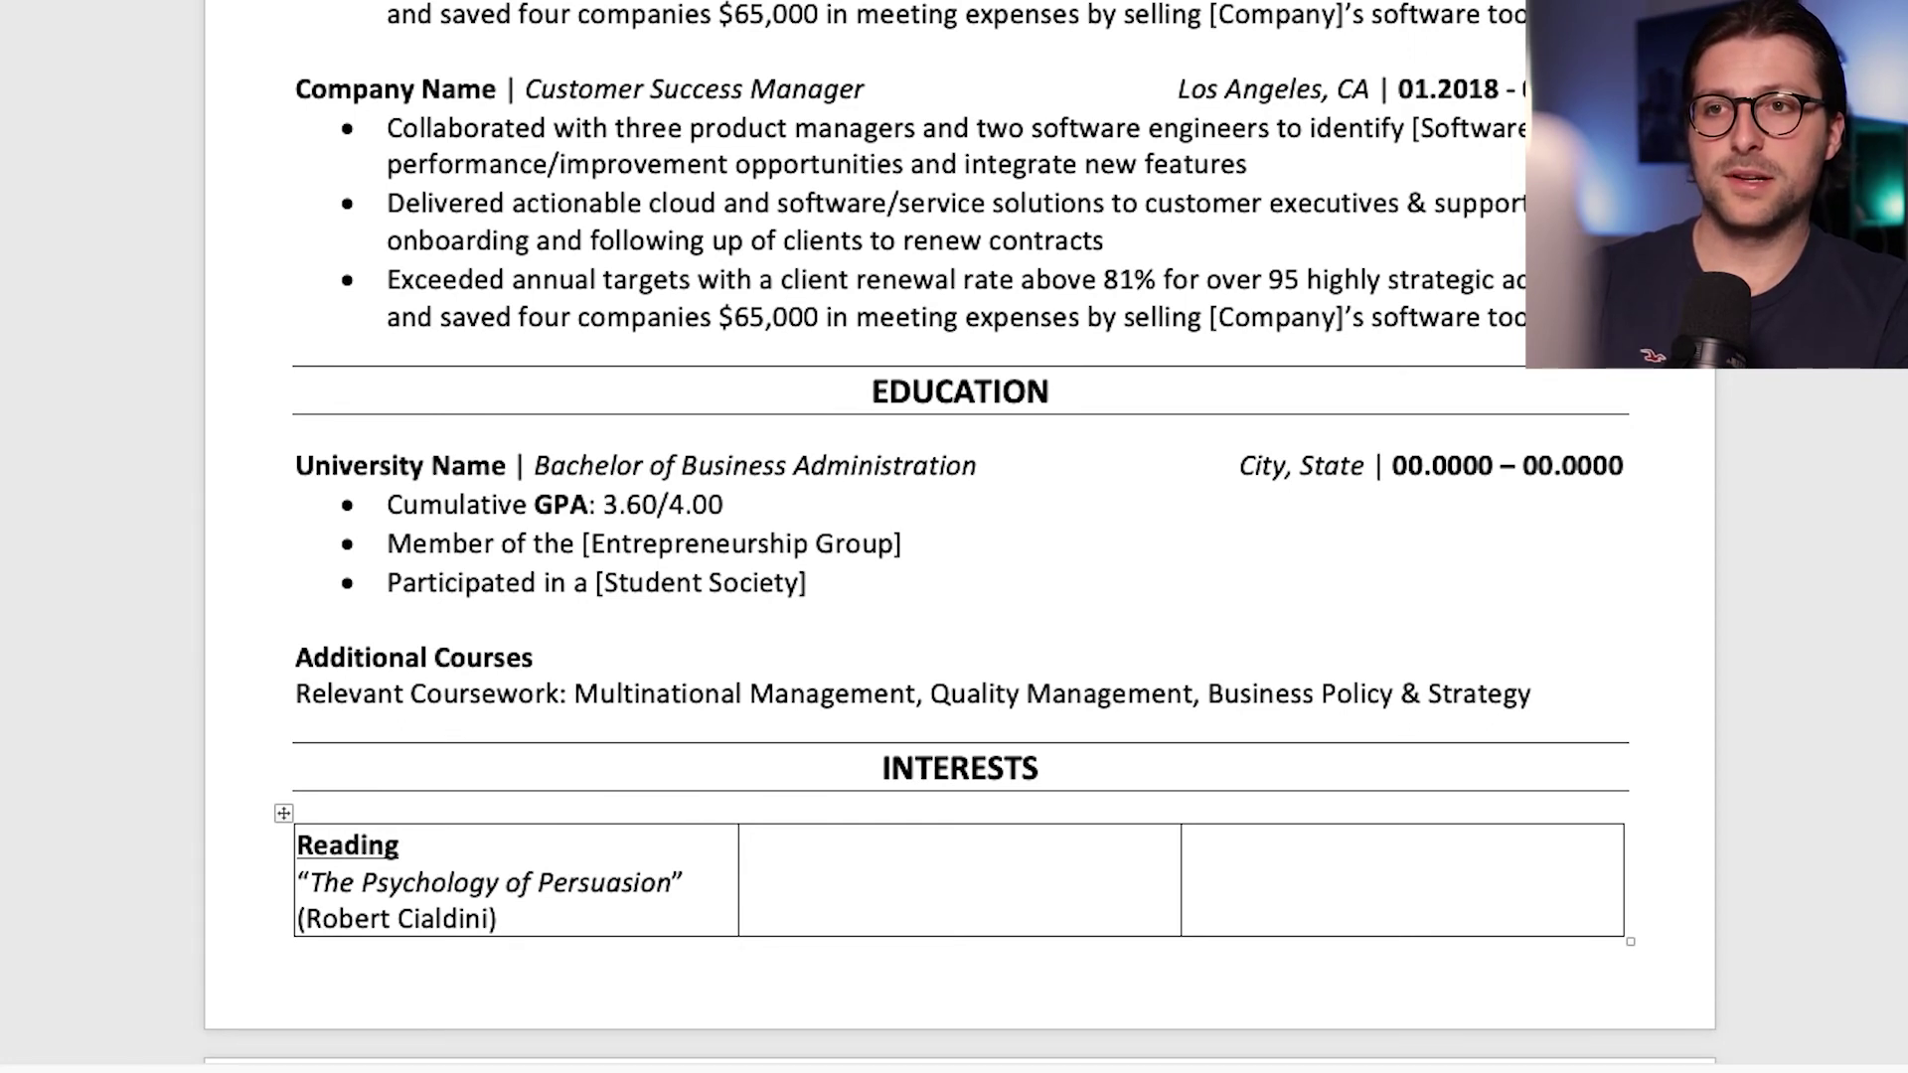
Step: Fill the second interests cell with a bold underlined "Traveling", "Visit a new country each year" and "This year (2021): Mozambique" on separate lines
{"action": "type", "text": "Traveling"}
{"action": "key", "text": "Return"}
{"action": "type", "text": "Vis"}
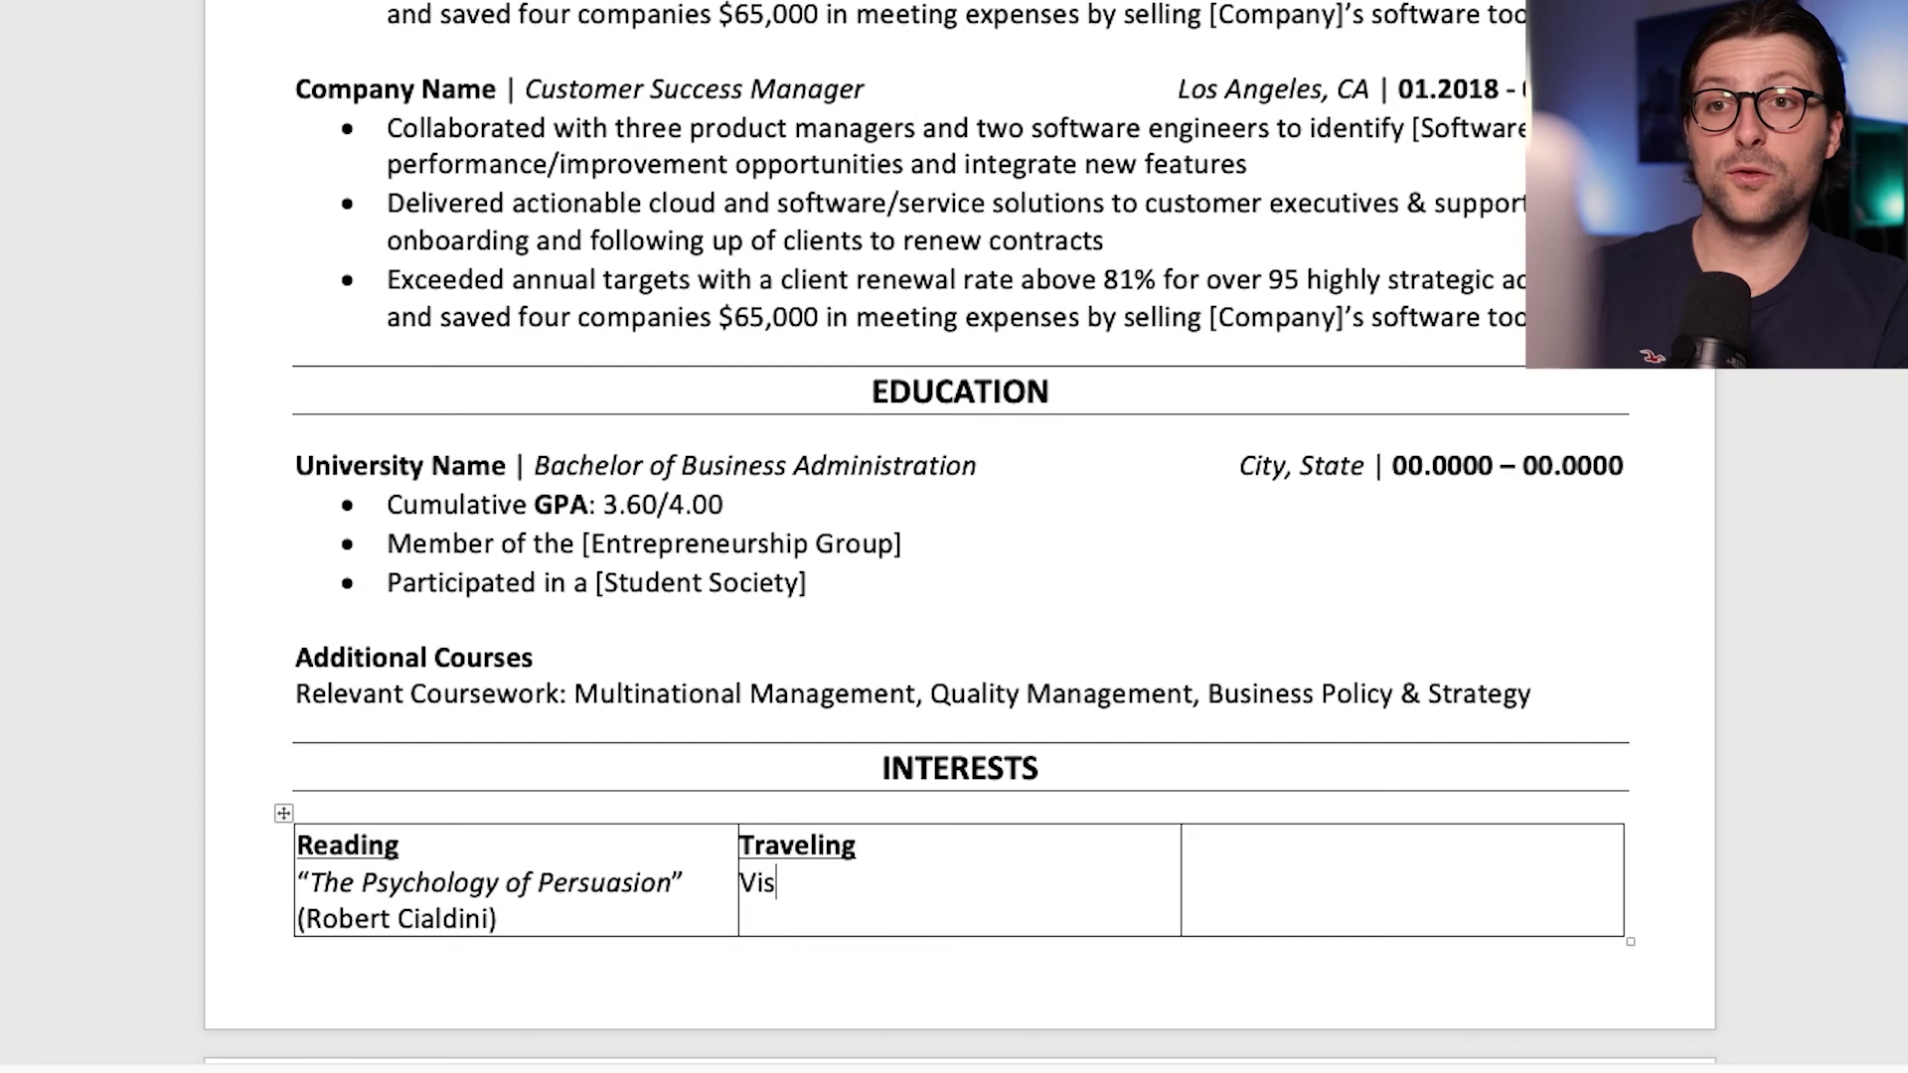
{"action": "type", "text": "it a new country each year"}
{"action": "key", "text": "Return"}
{"action": "type", "text": "This y"}
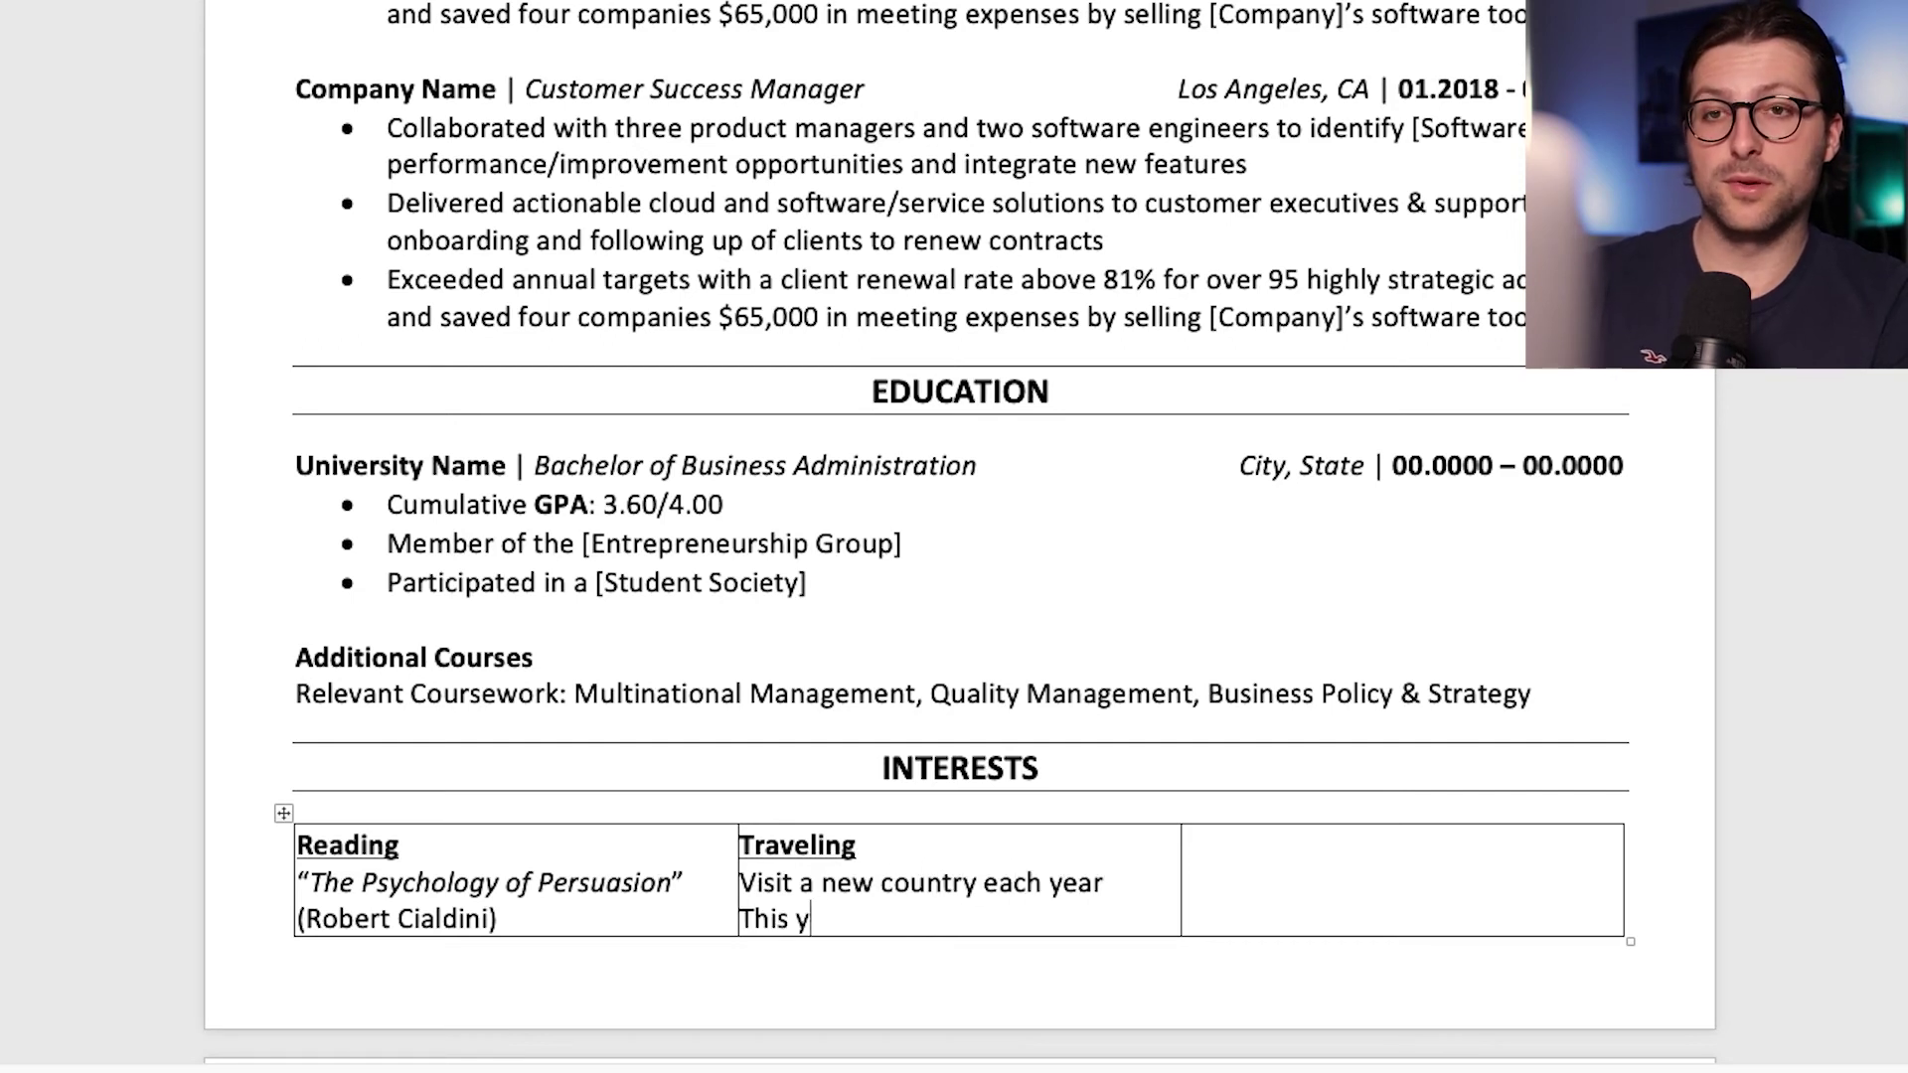
{"action": "type", "text": "ear (2021): Mozambiqu"}
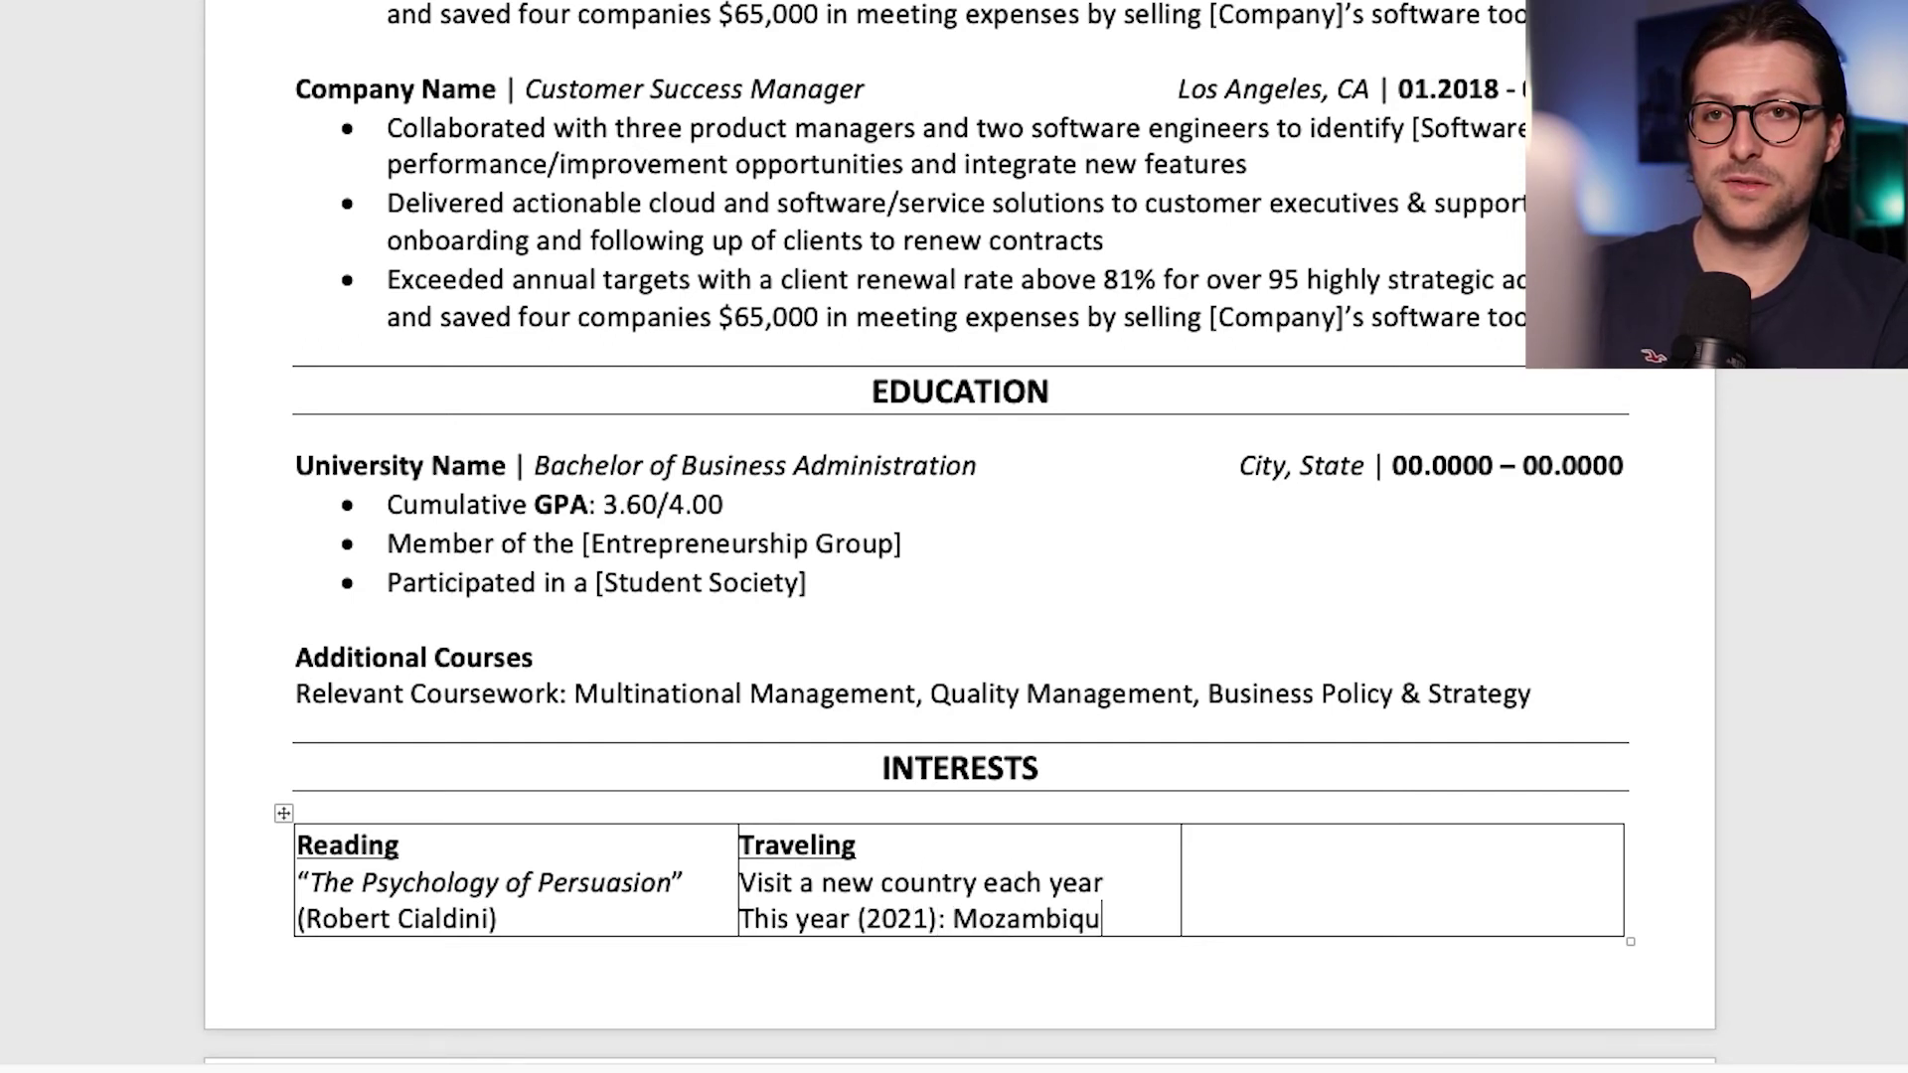
Step: Fill the third interests cell with a bold underlined "Watching Netflix" and "Binge-watched “Game of Thrones” & “The Sopranos”", italicizing both show titles
{"action": "type", "text": "eWatching Netflix"}
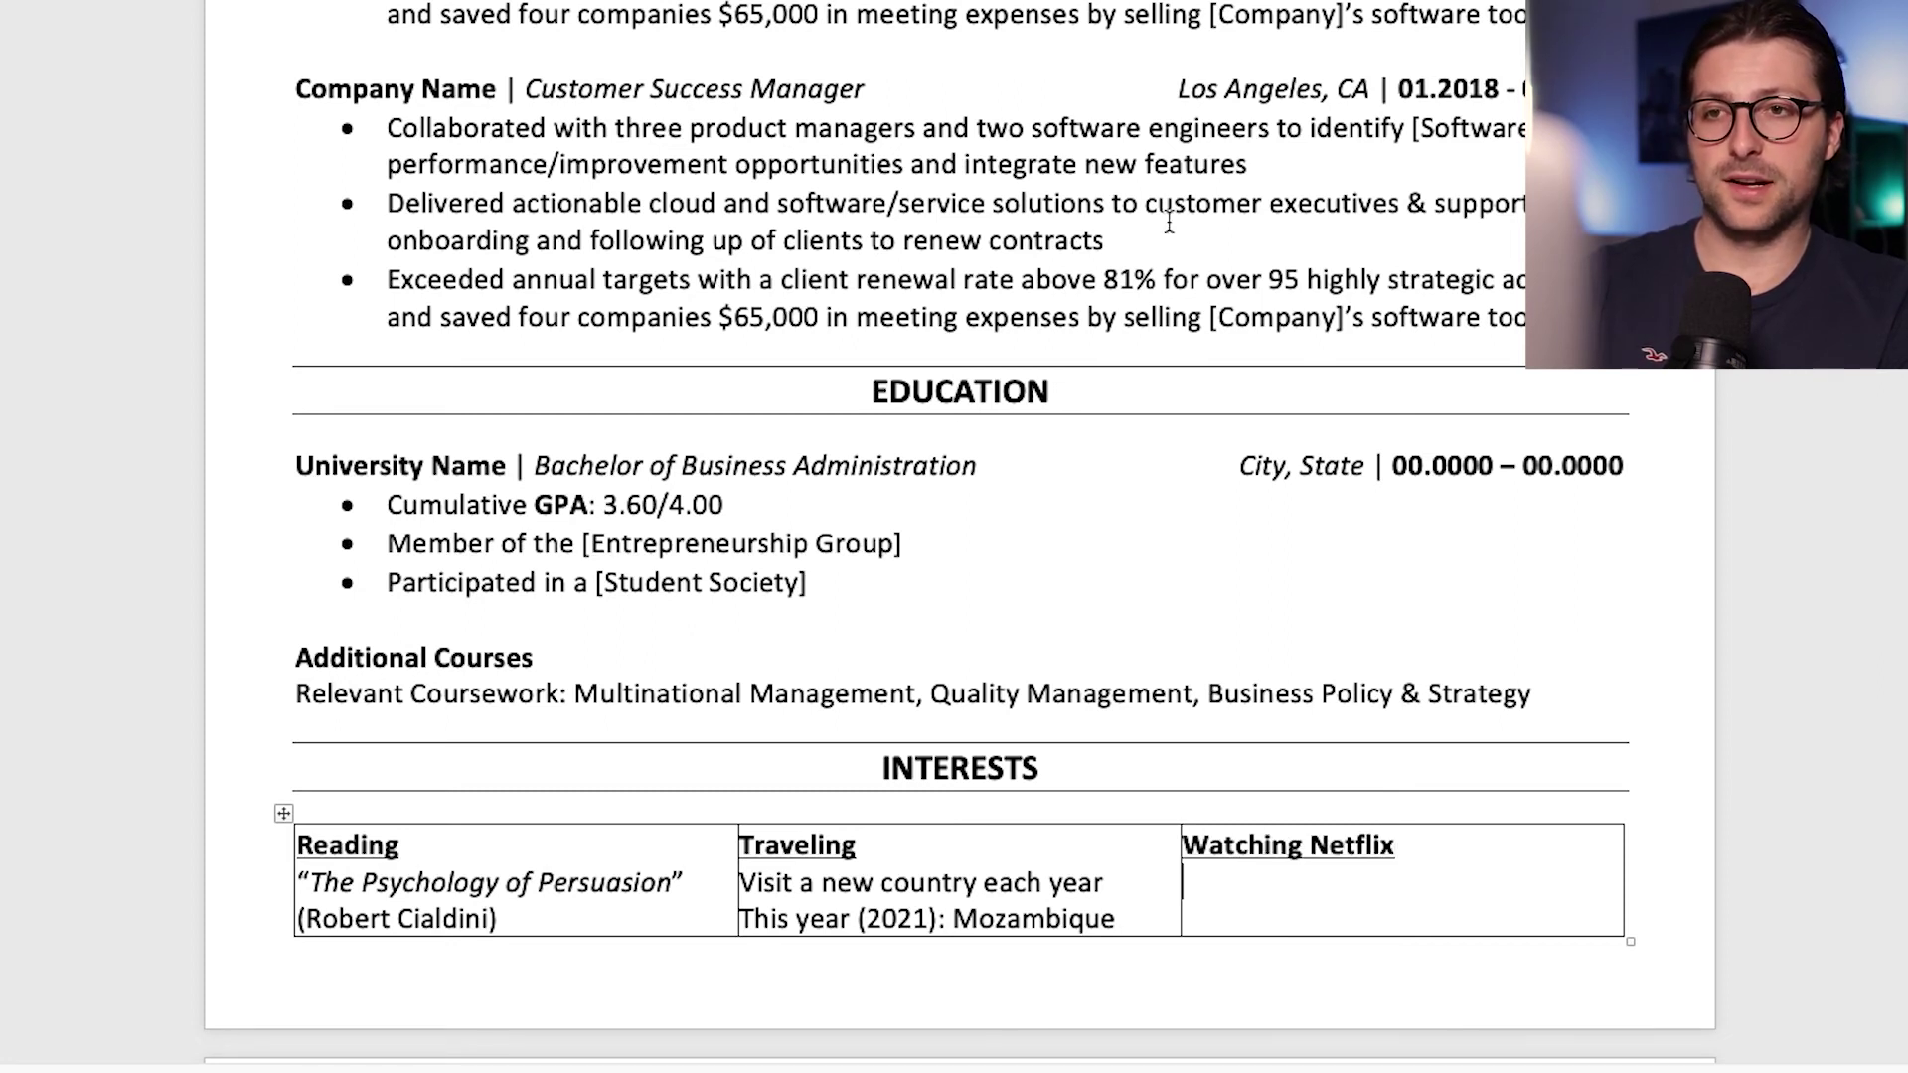
{"action": "type", "text": "Binge-watched \""}
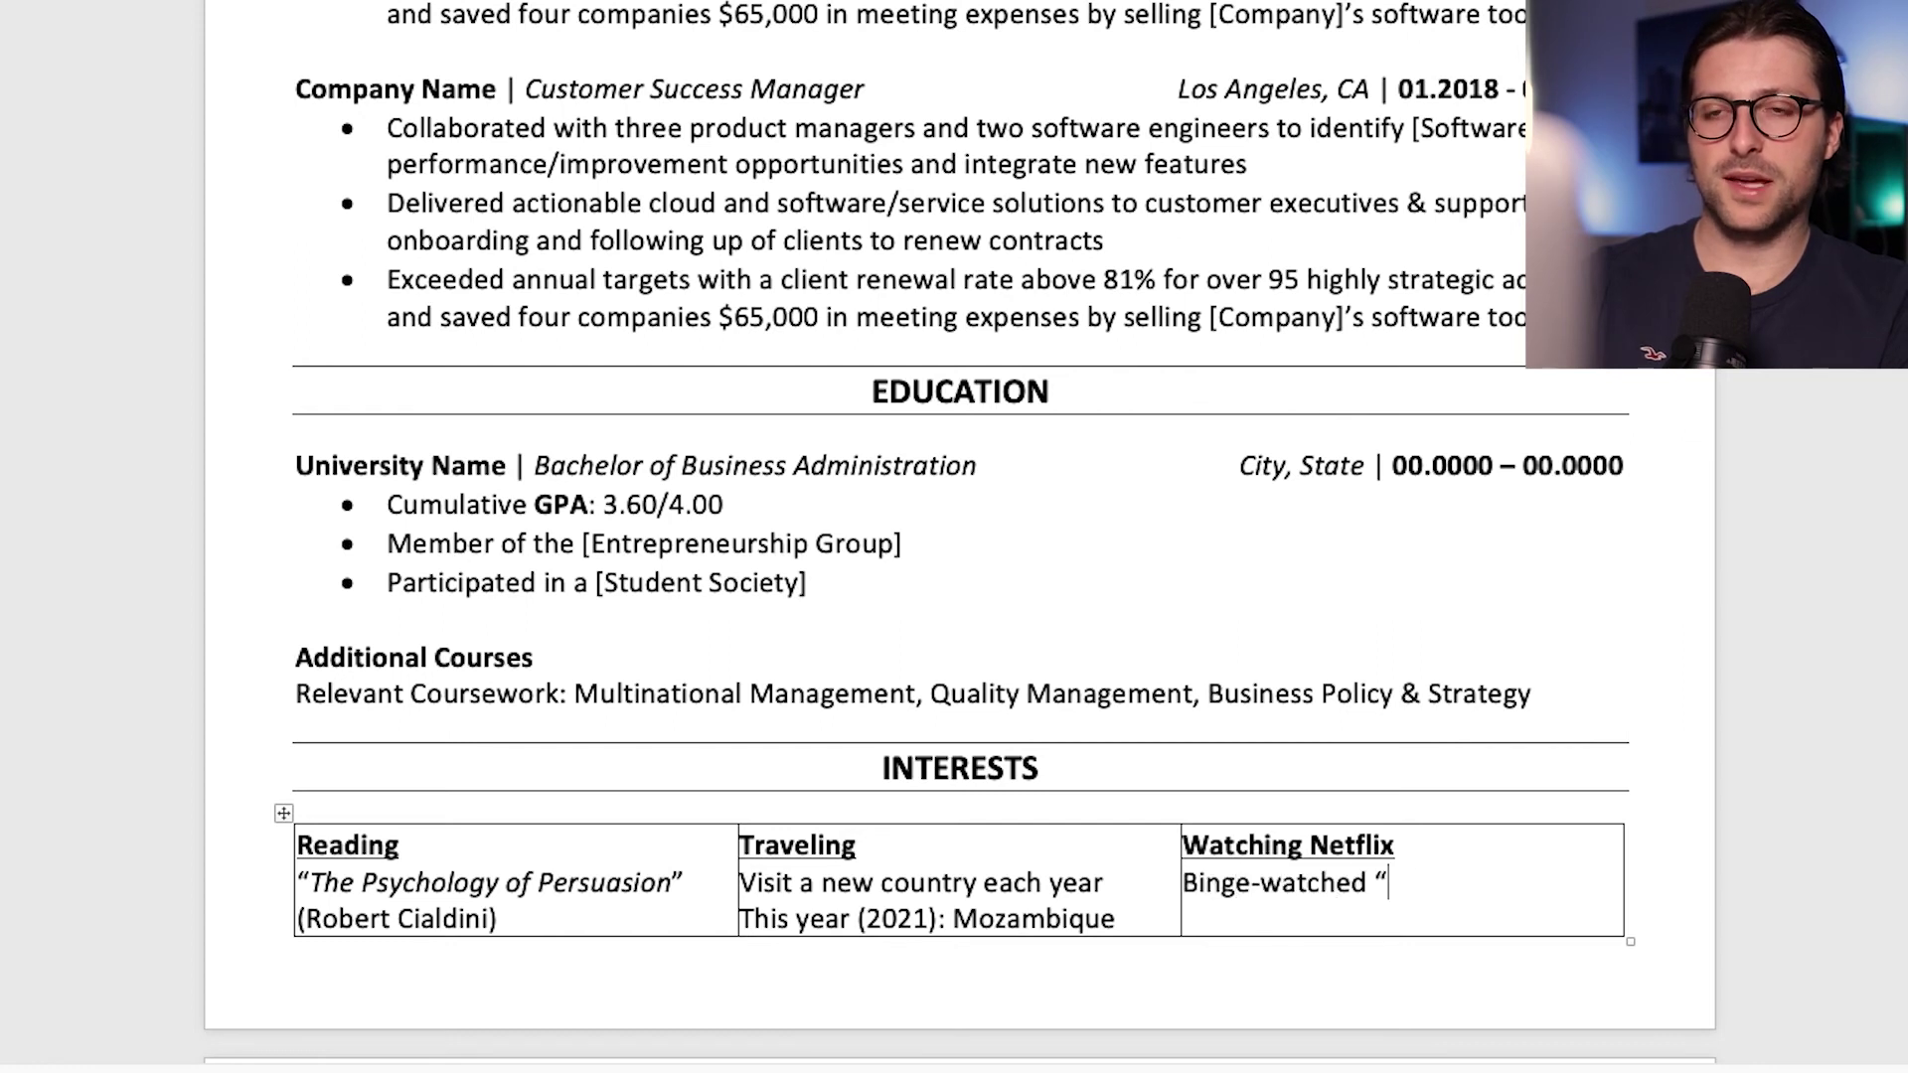
{"action": "key", "text": "ctrl+i"}
{"action": "type", "text": "Game of Thrones"}
{"action": "key", "text": "ctrl+i"}
{"action": "type", "text": "\" & \""}
{"action": "key", "text": "ctrl+i"}
{"action": "type", "text": "The Sopranos\""}
Step: Center the text in the Traveling cell and right-align the text in the Watching Netflix cell
{"action": "left_click_drag", "start_coordinate": [741, 845], "coordinate": [1119, 924]}
{"action": "key", "text": "ctrl+e"}
{"action": "left_click_drag", "start_coordinate": [1403, 919], "coordinate": [1188, 845]}
{"action": "key", "text": "ctrl+r"}
{"action": "left_click", "coordinate": [1620, 920]}
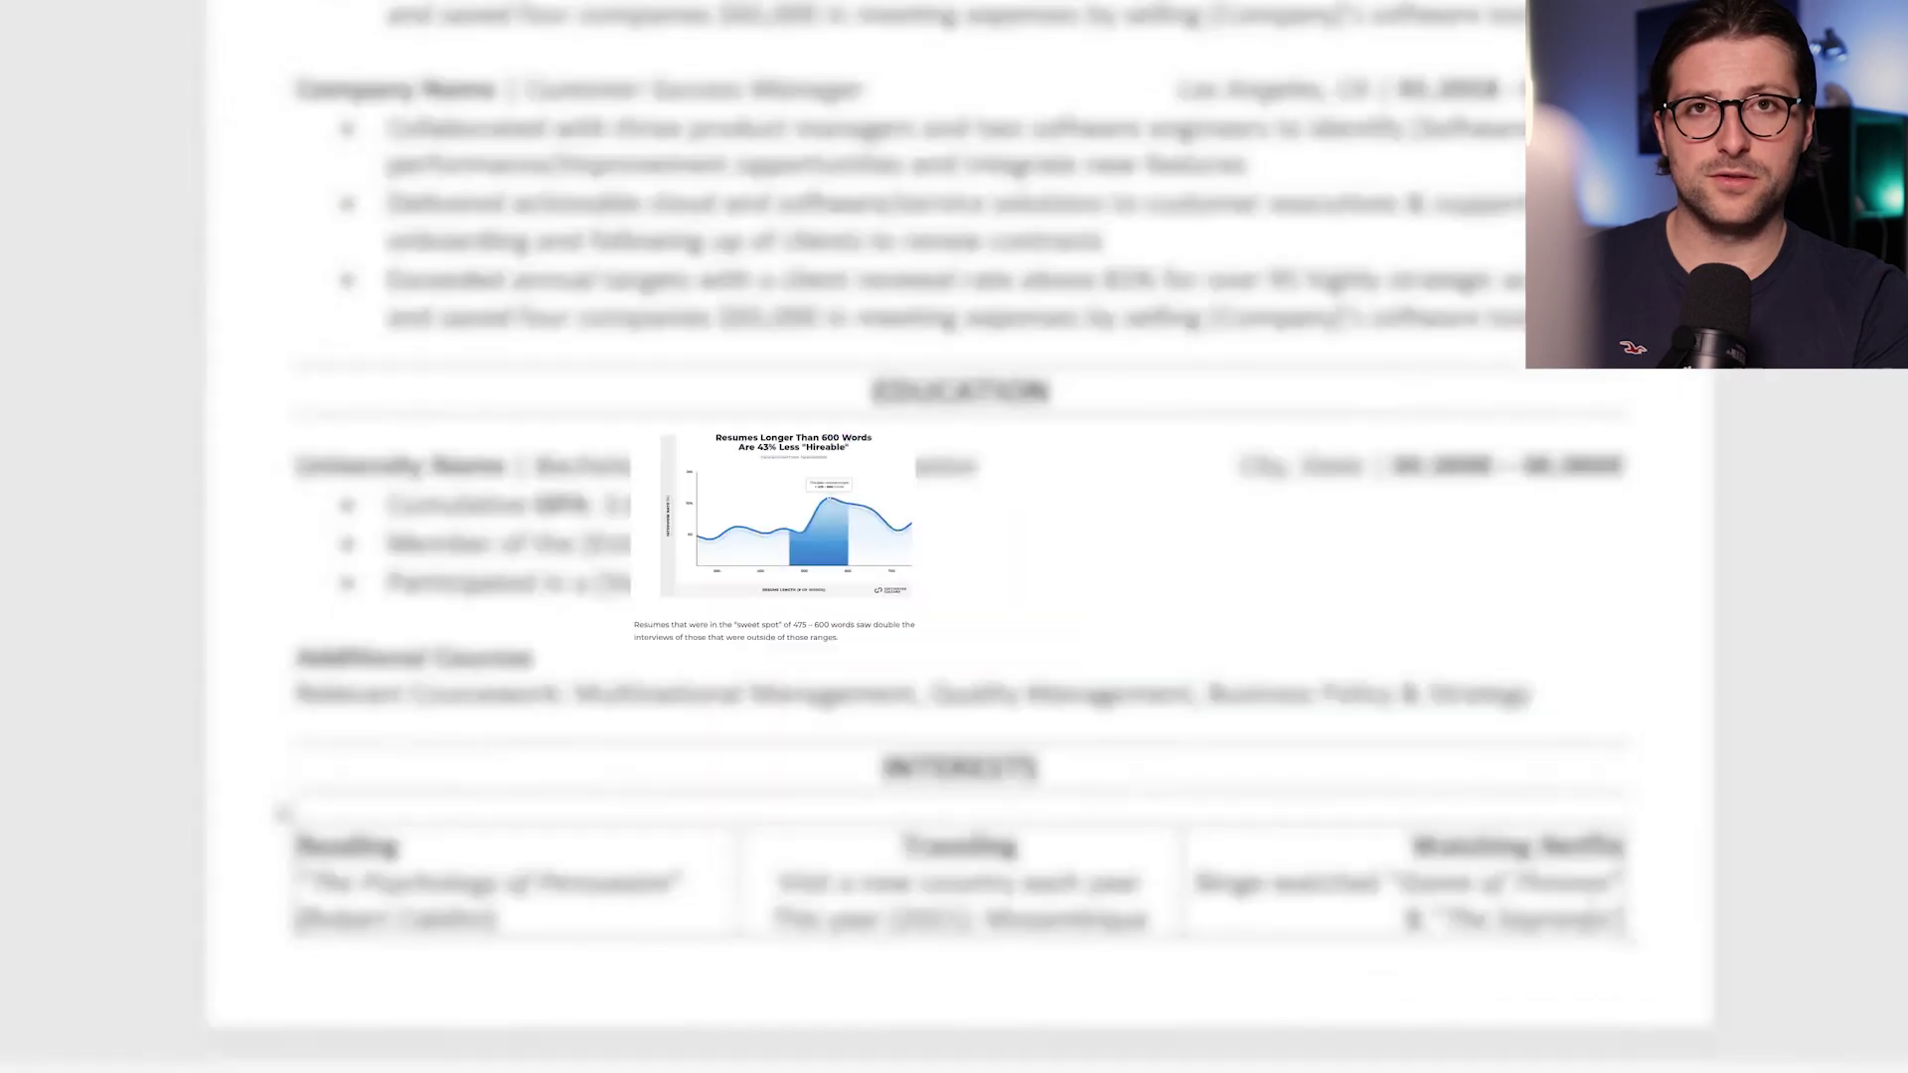
Step: Remove all borders from the interests table and review the whole resume page
{"action": "left_click_drag", "start_coordinate": [1530, 979], "coordinate": [861, 951]}
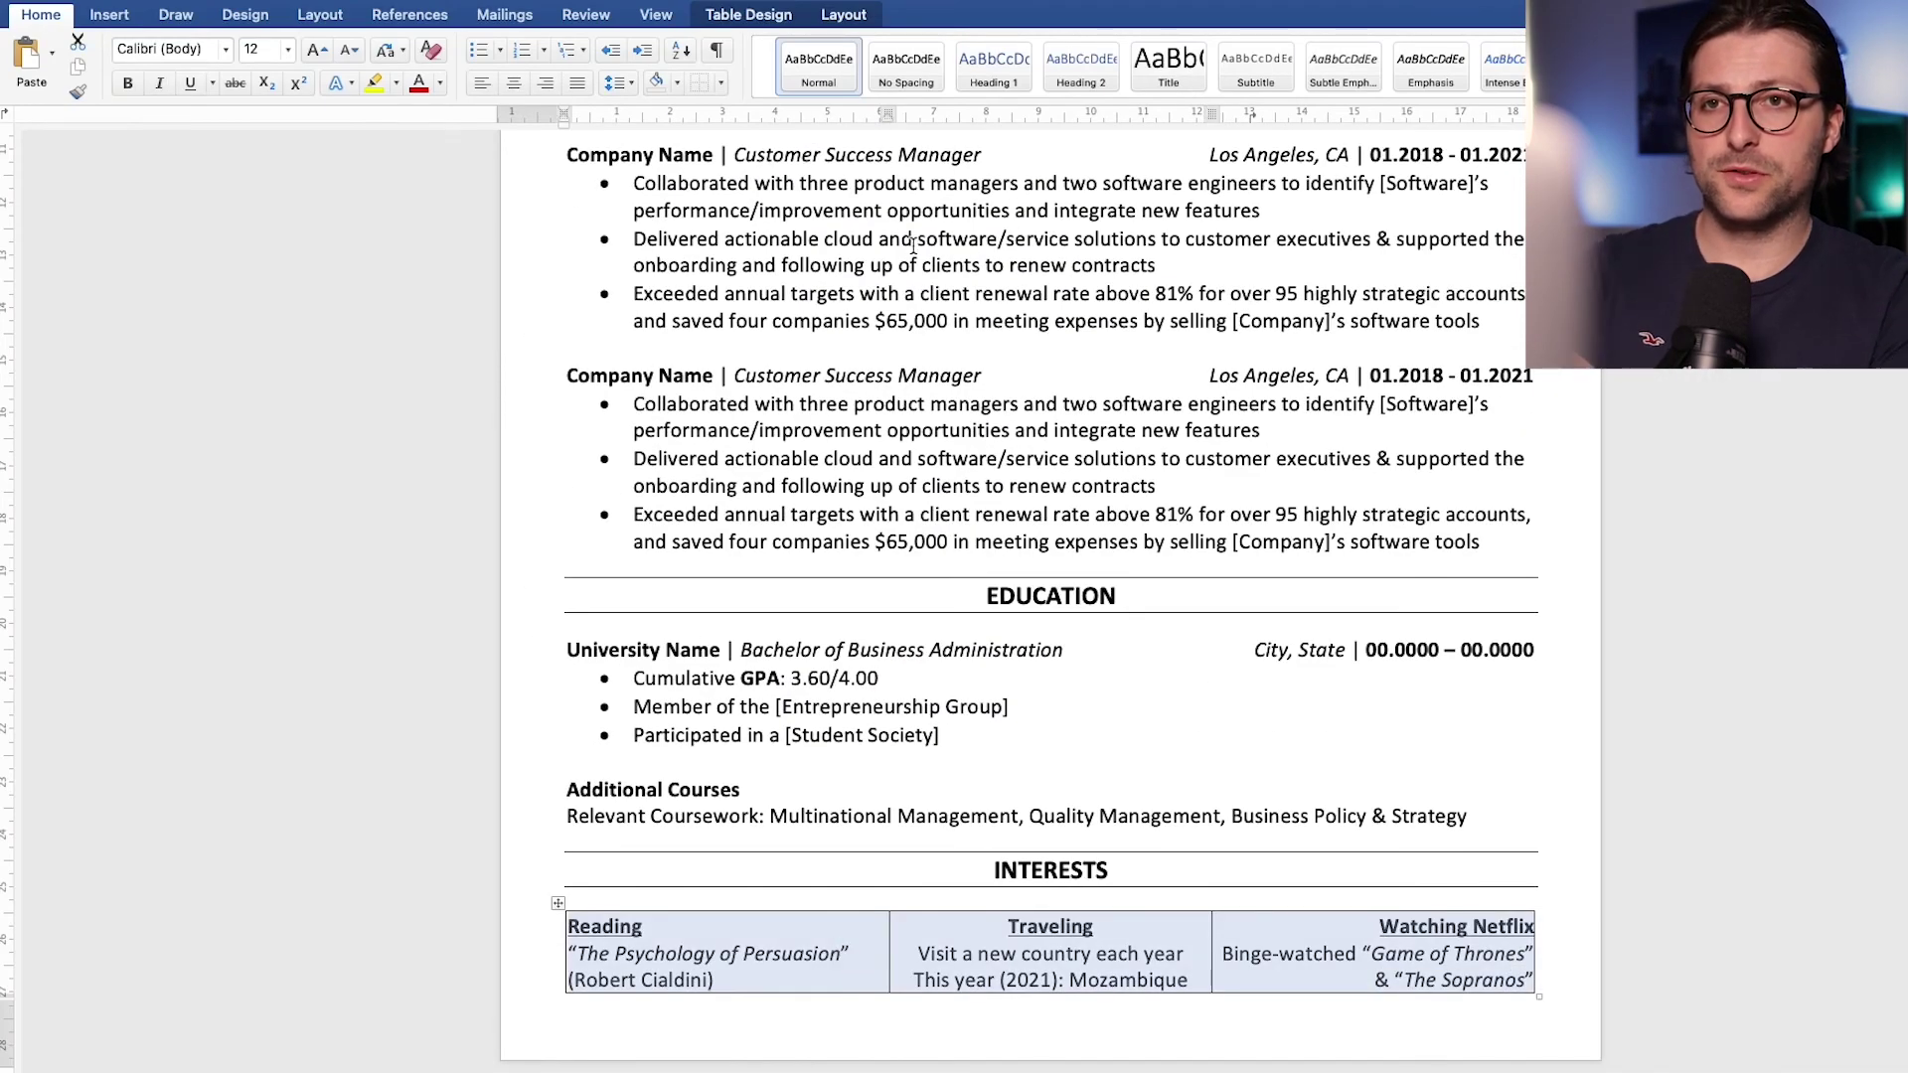
{"action": "left_click", "coordinate": [700, 83]}
{"action": "left_click", "coordinate": [1183, 952]}
{"action": "scroll", "coordinate": [1845, 998], "scroll_direction": "down", "scroll_amount": 5}
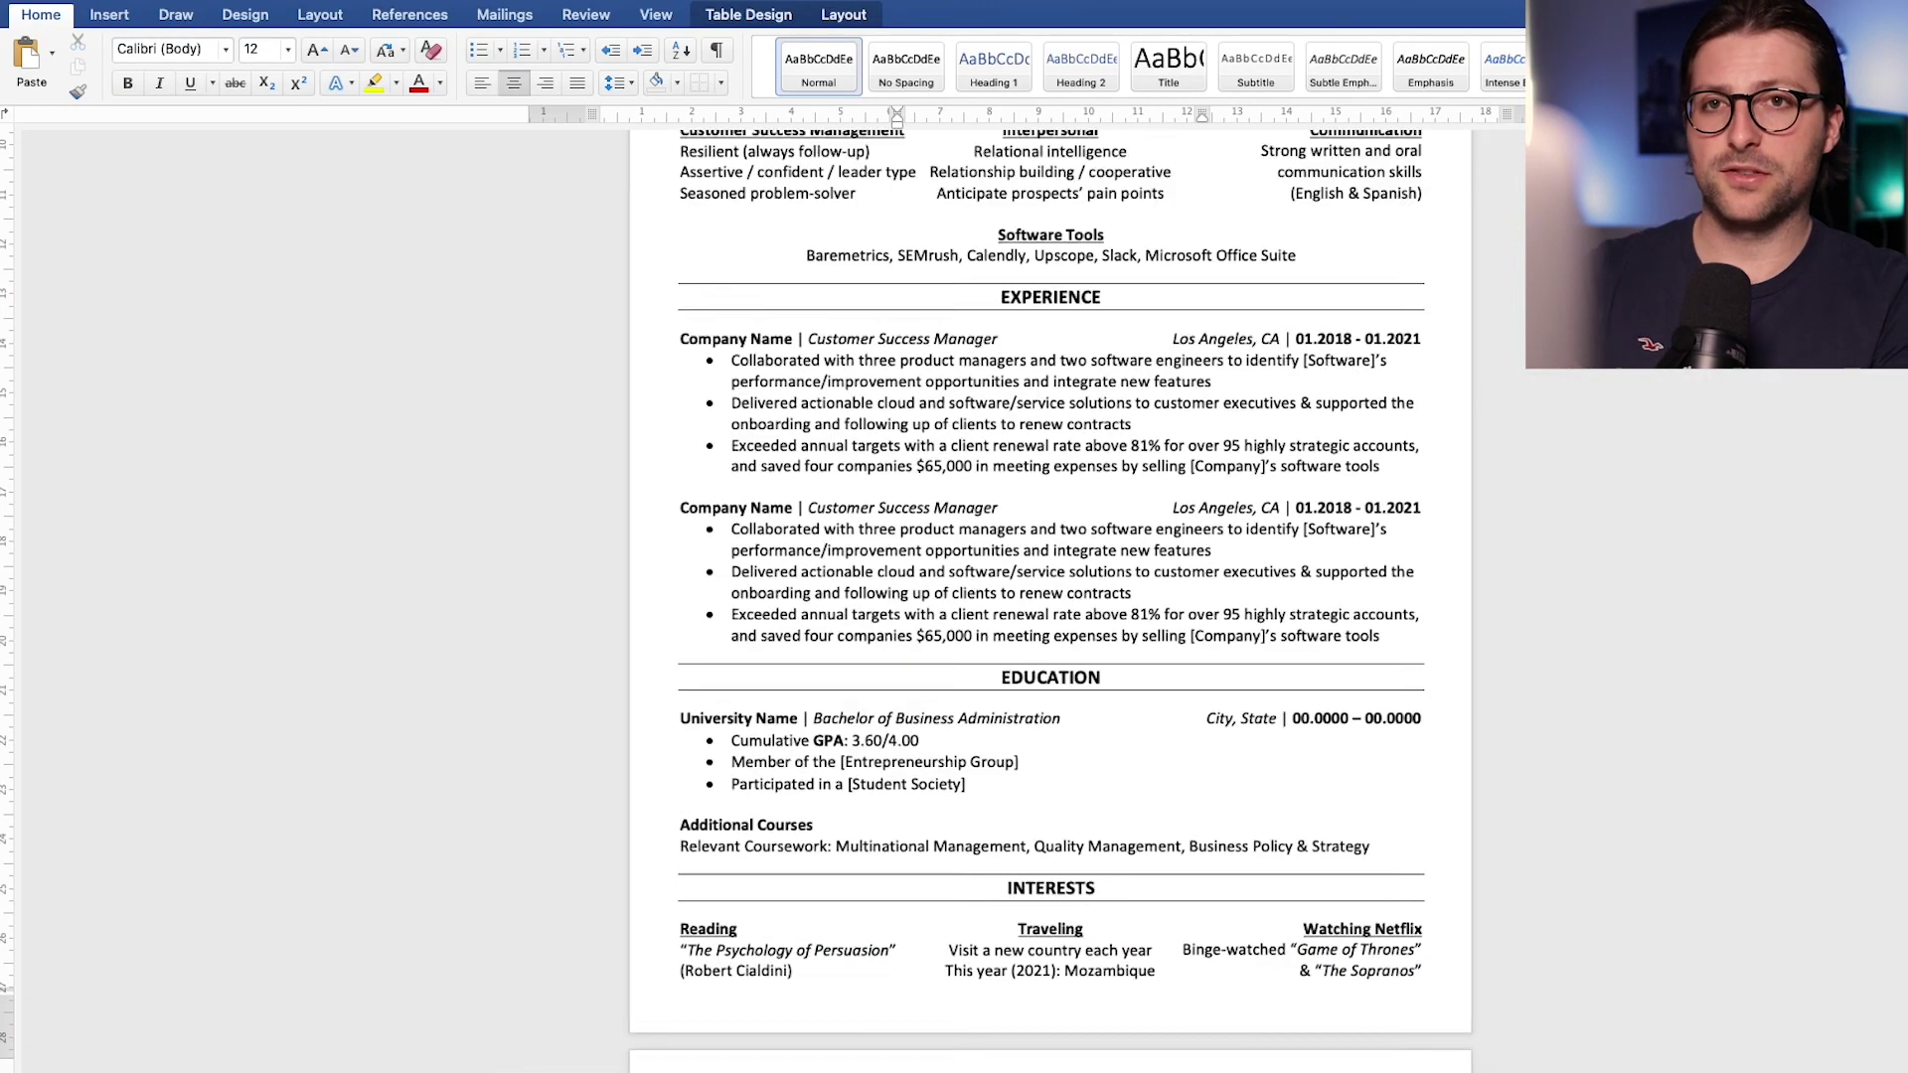
{"action": "scroll", "coordinate": [1845, 998], "scroll_direction": "up", "scroll_amount": 2}
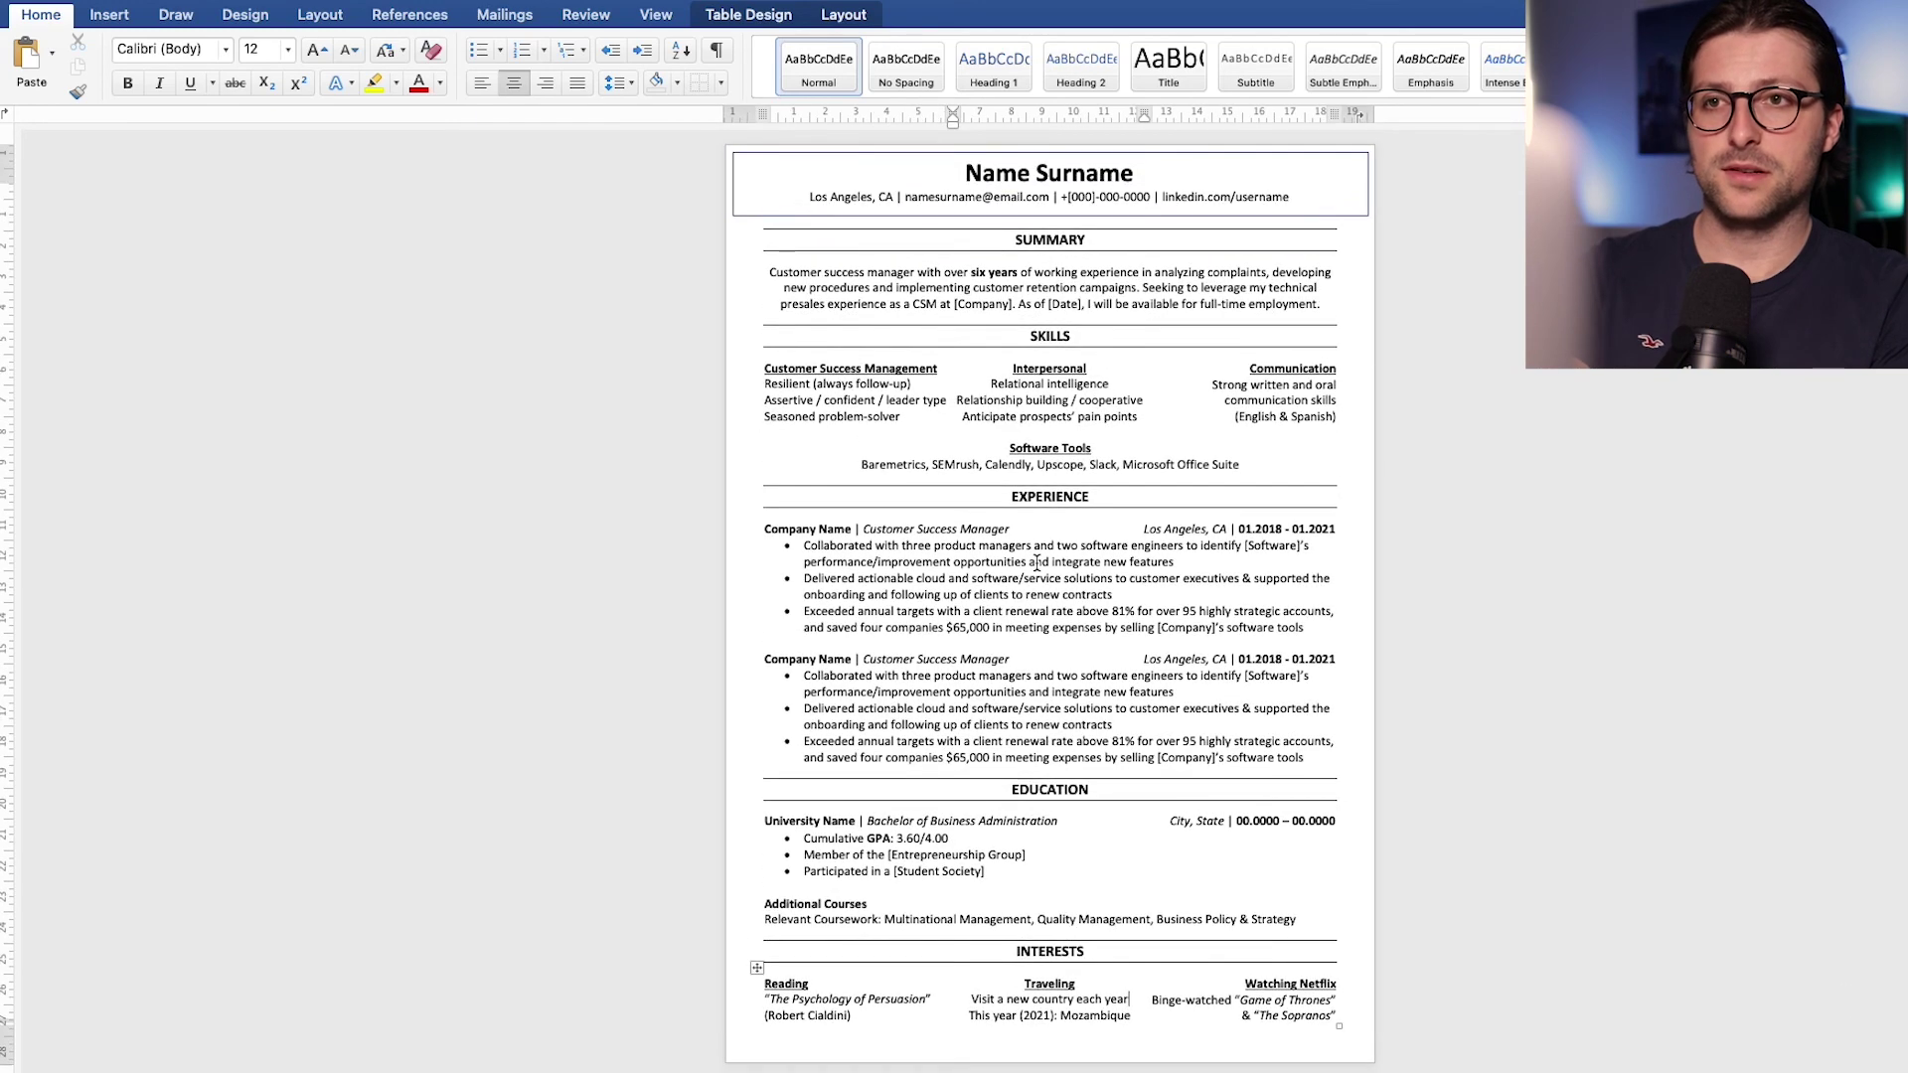
Step: Save a copy of the resume to the Desktop as a Word Document (.docx) named "Name Surname Resume"
{"action": "left_click", "coordinate": [87, 5]}
{"action": "left_click", "coordinate": [131, 147]}
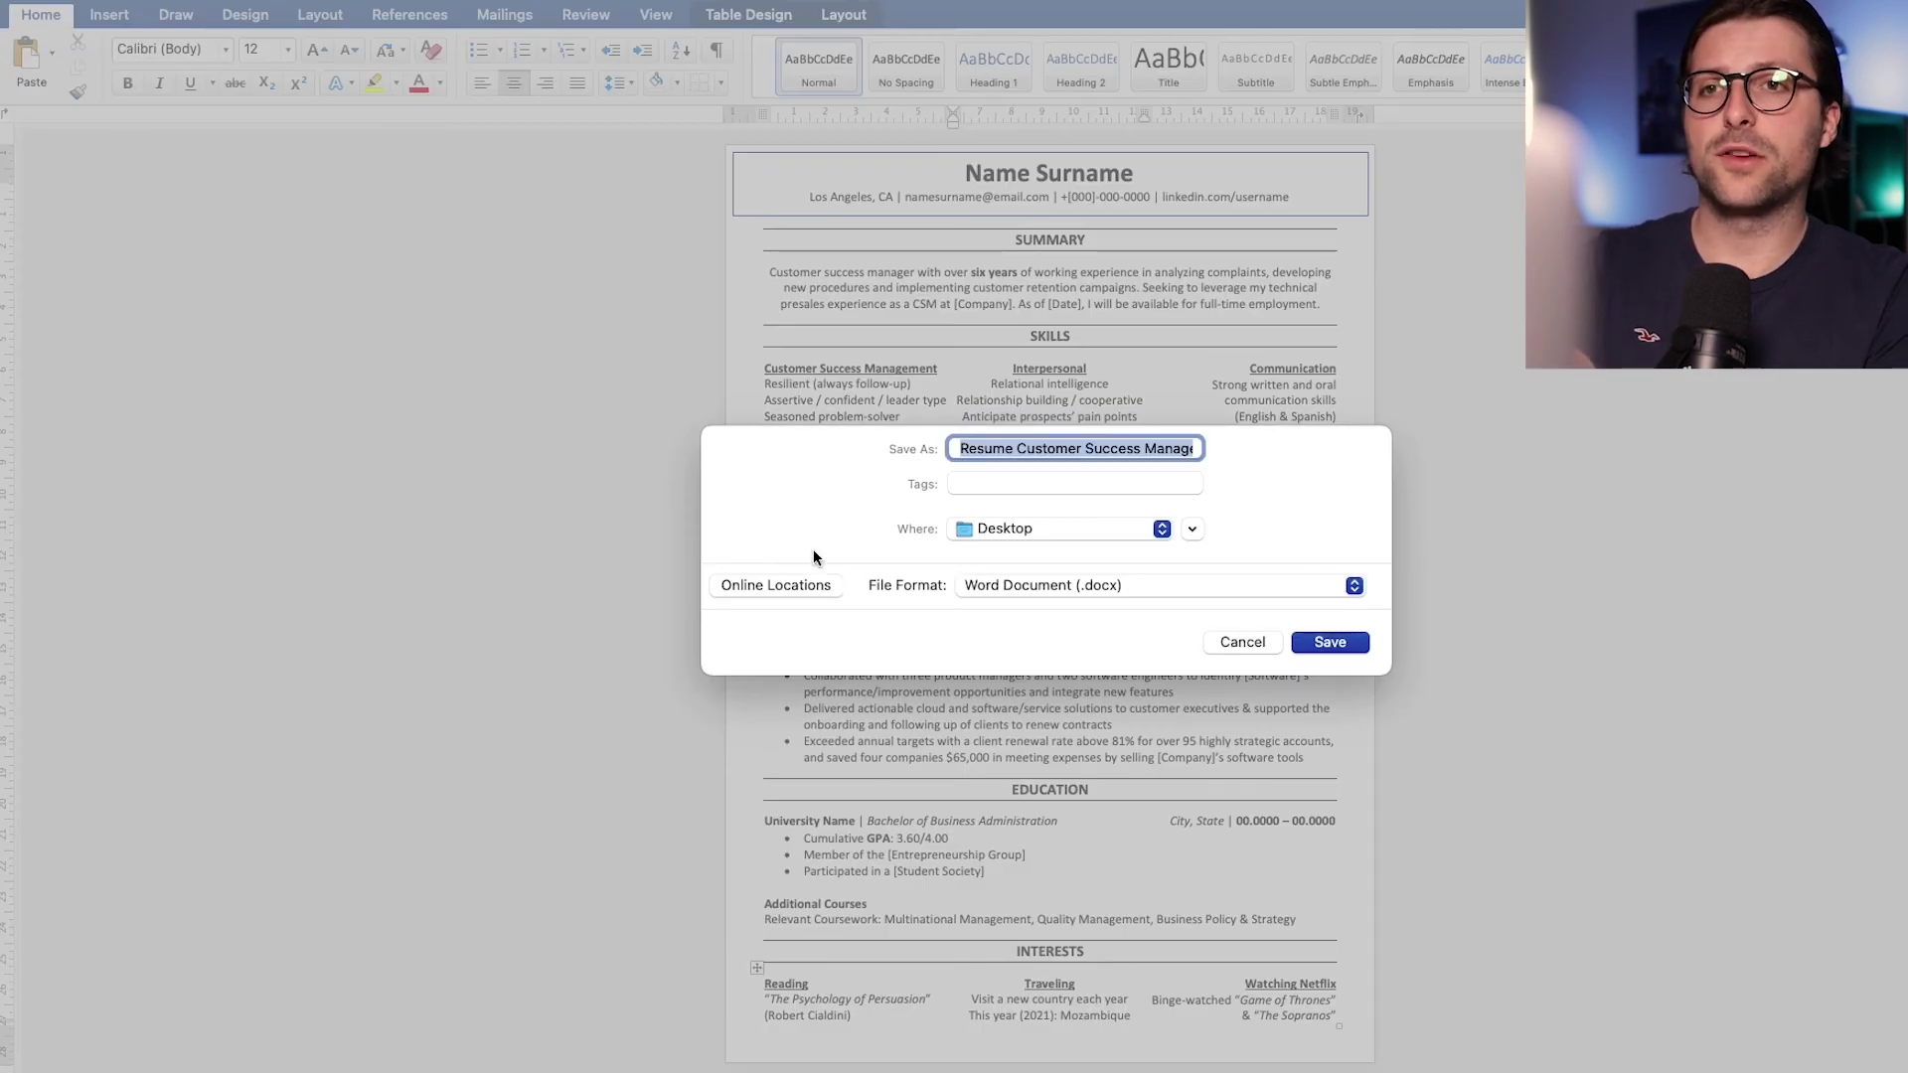
{"action": "left_click", "coordinate": [994, 586]}
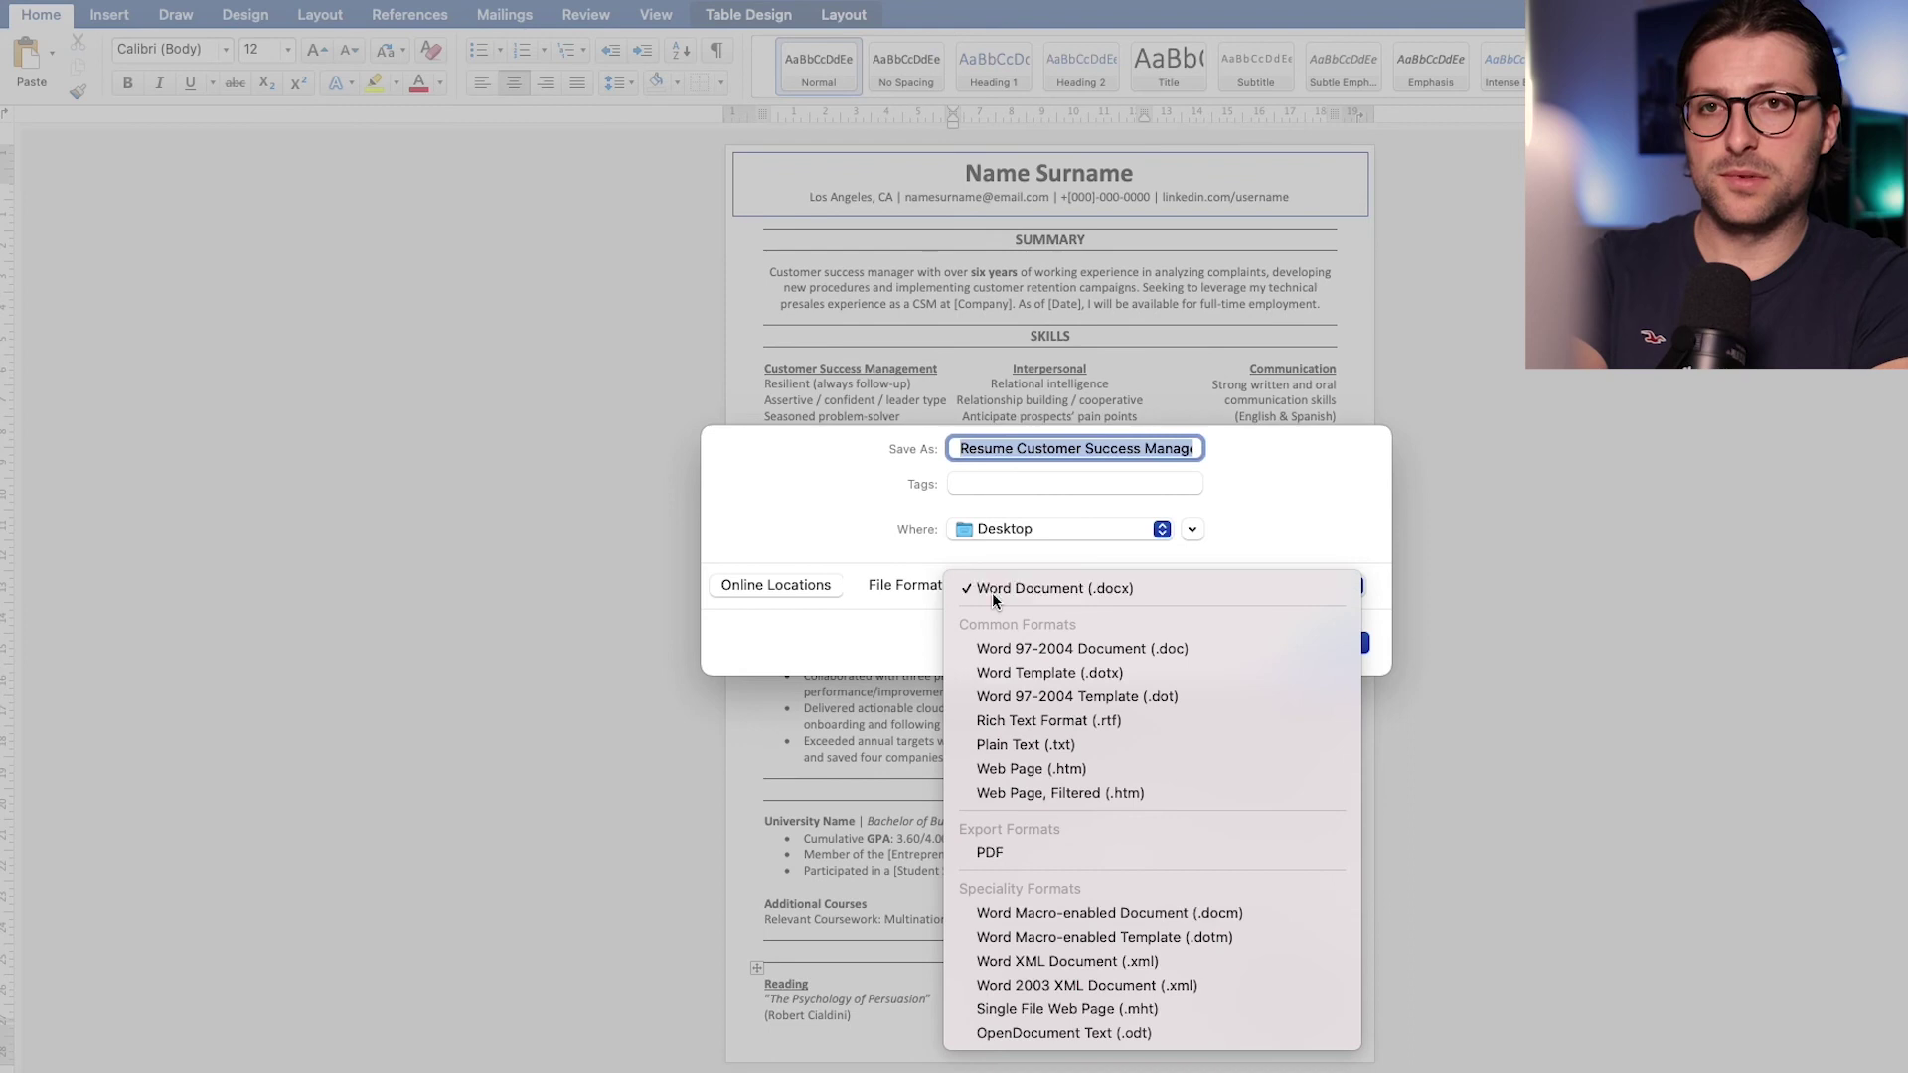
{"action": "left_click", "coordinate": [992, 593]}
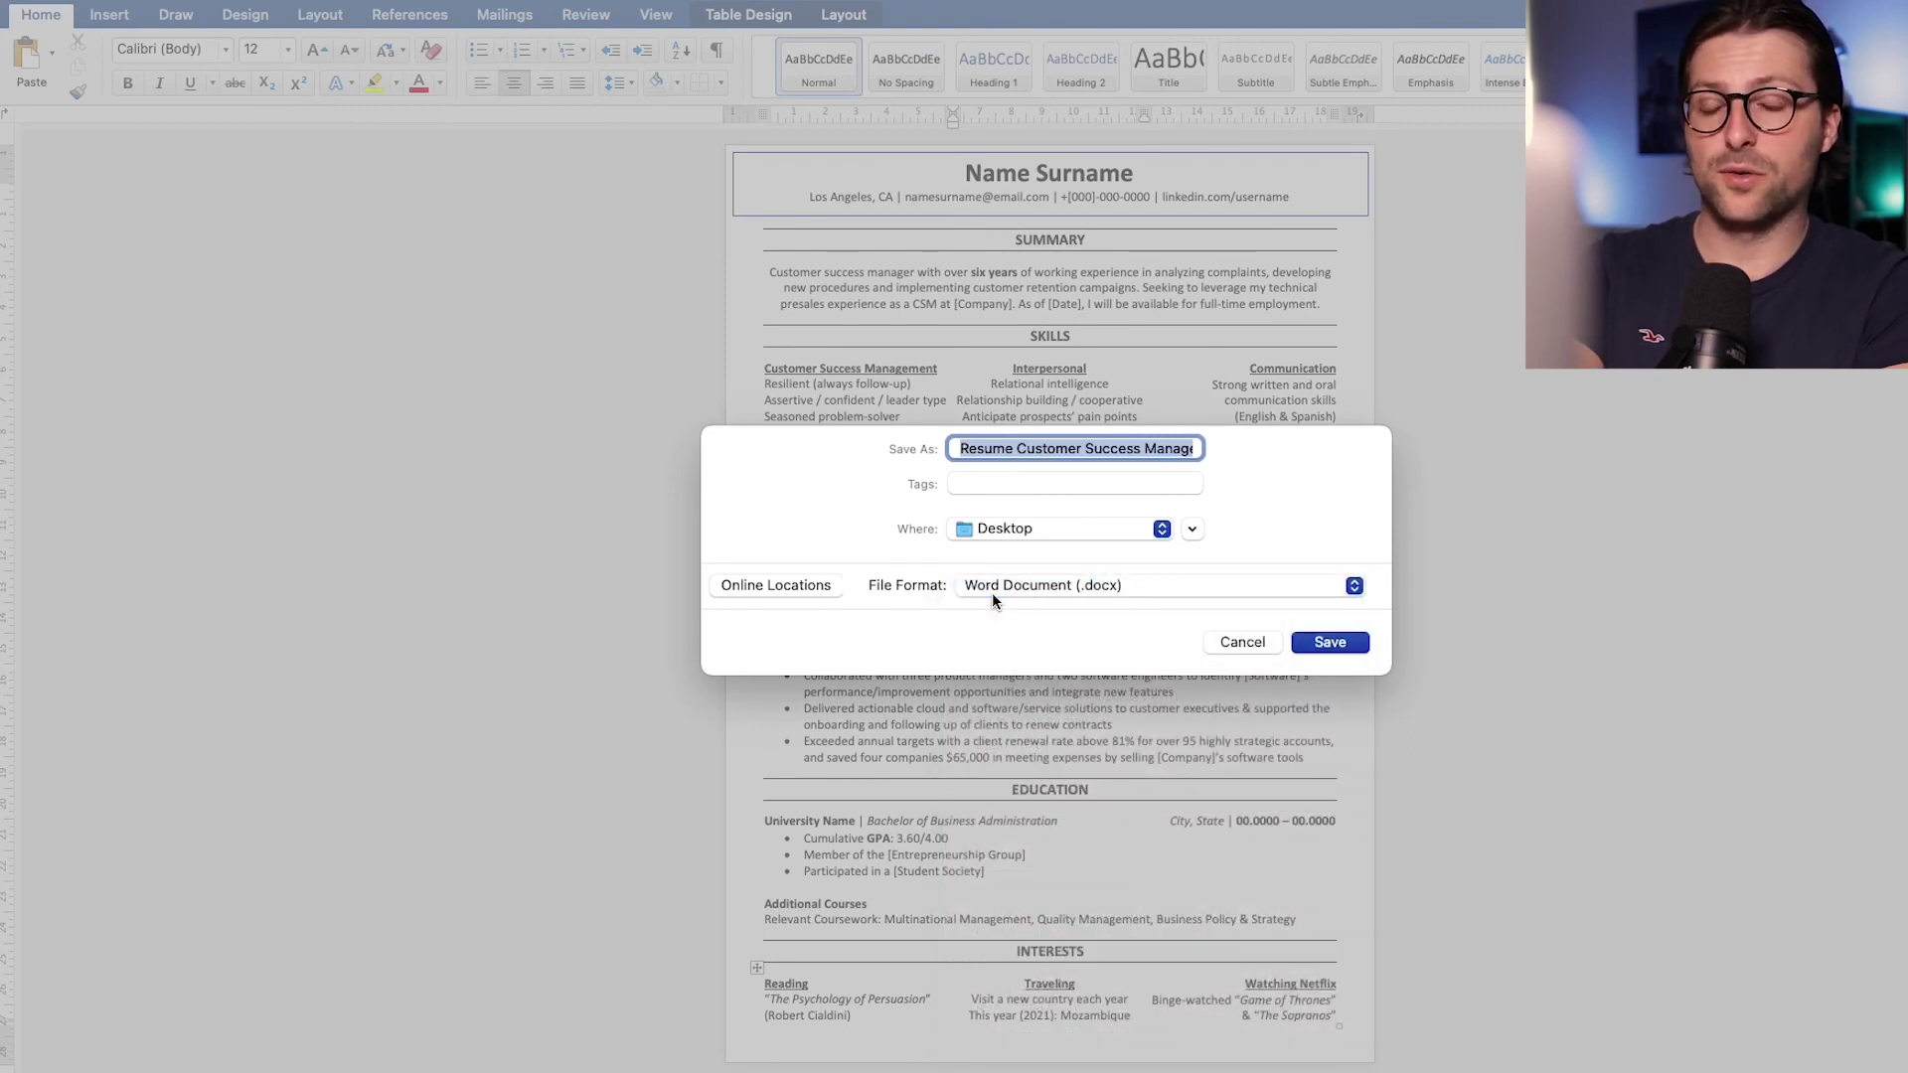
{"action": "type", "text": "Name Surname Resume"}
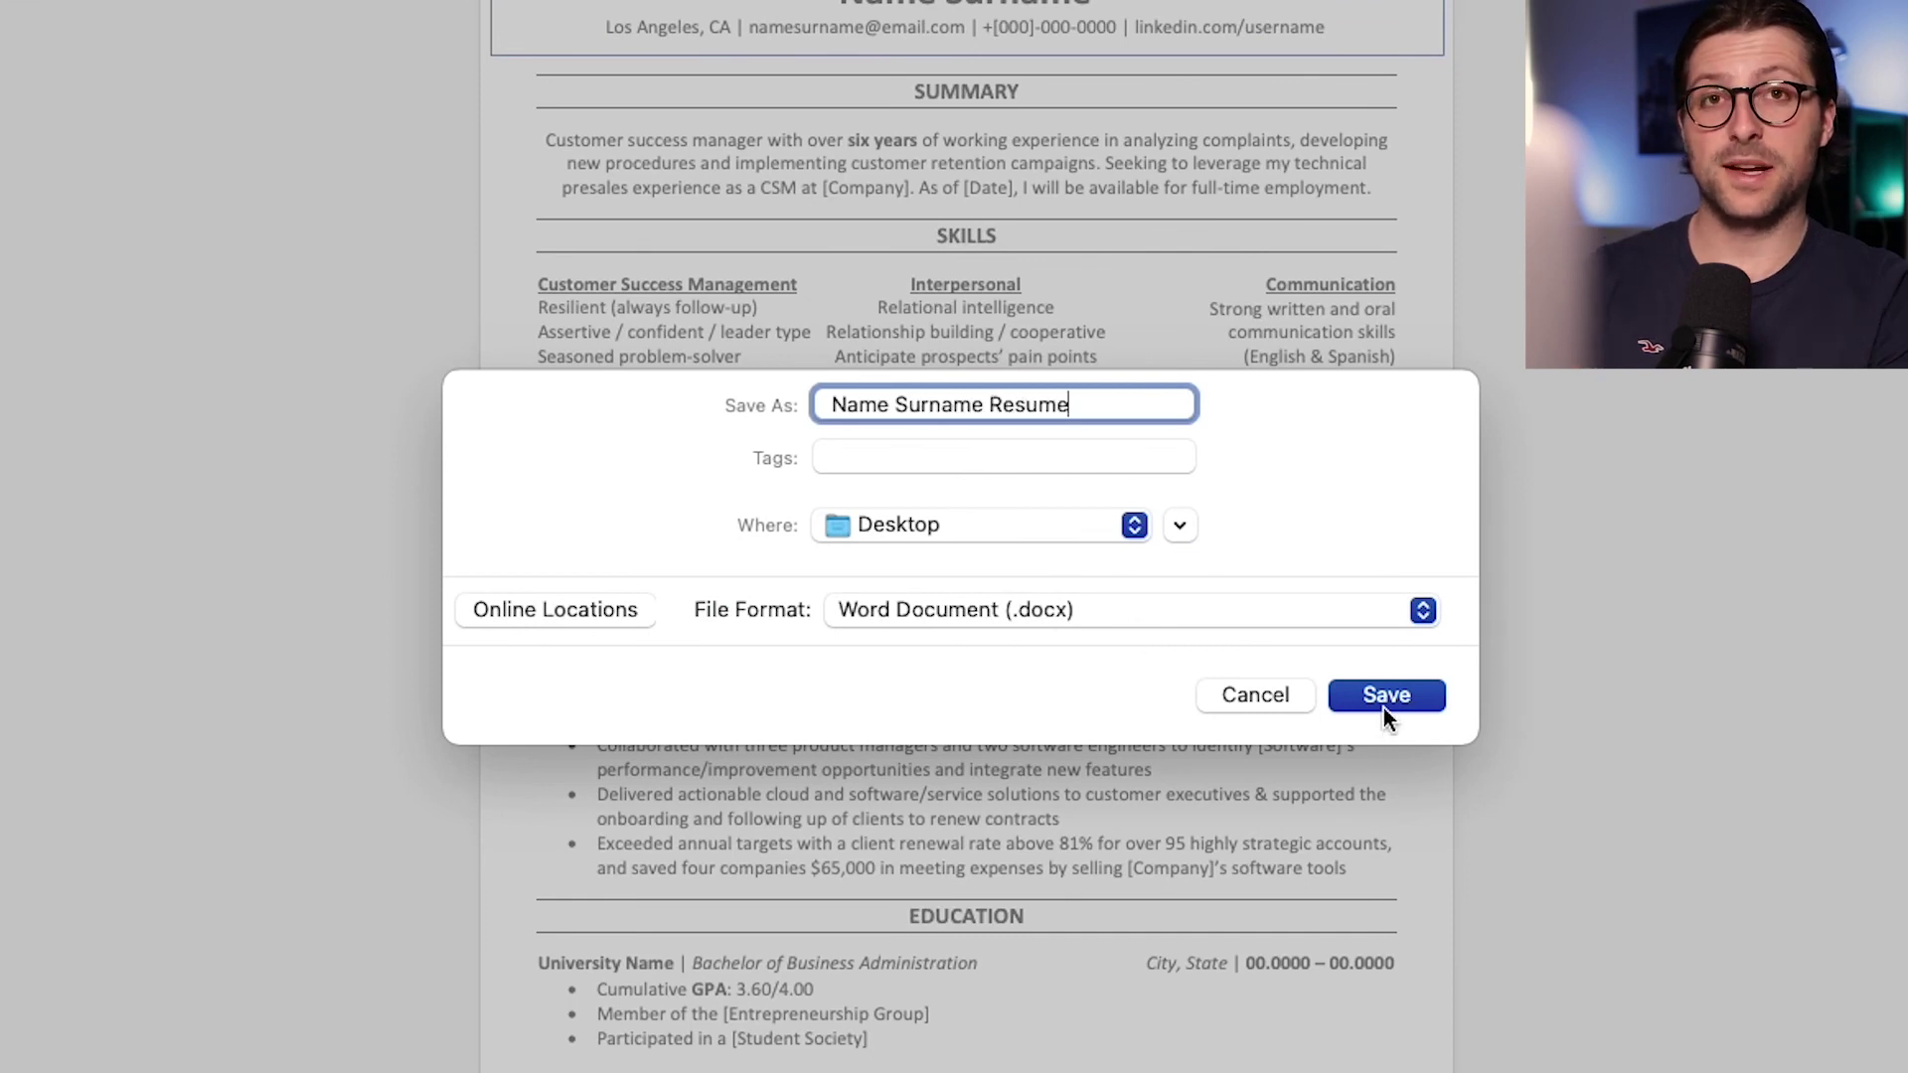